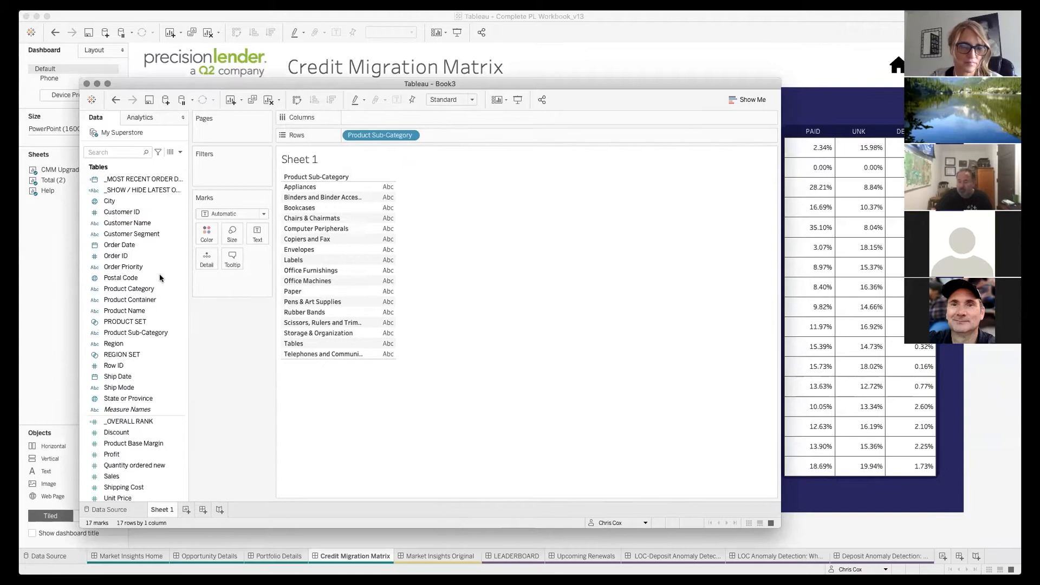
Add _OVERALL RANK and Sales as text values to the Product Sub-Category table on Sheet 1.
click(136, 178)
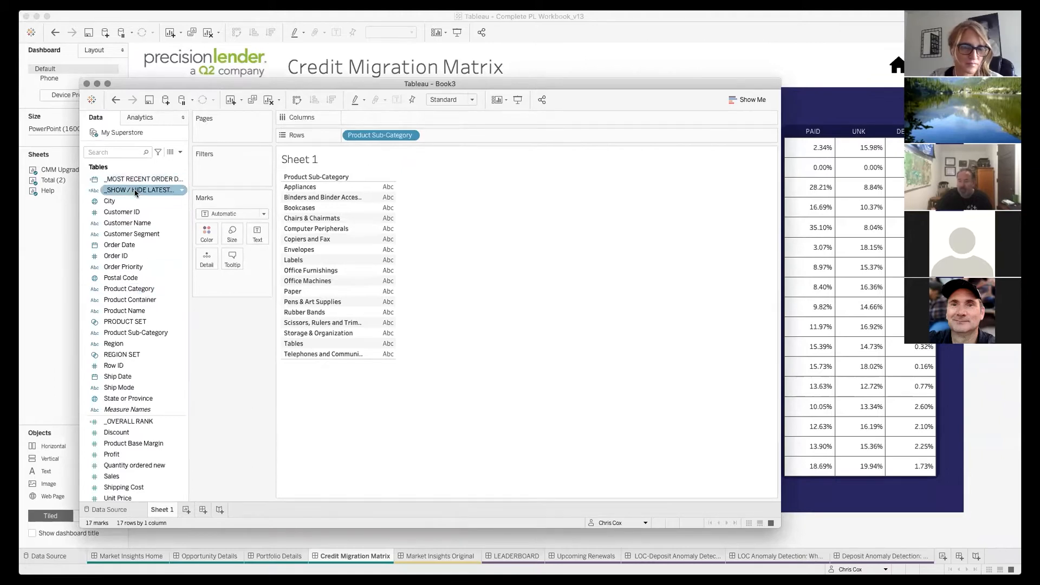
click(139, 422)
drag(139, 423, 233, 279)
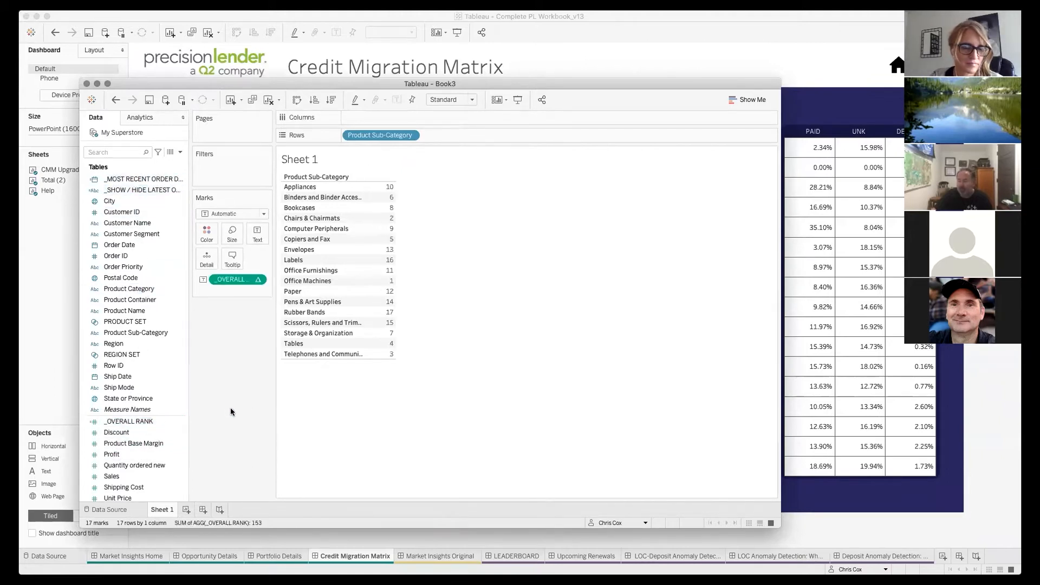
double_click(130, 476)
click(172, 458)
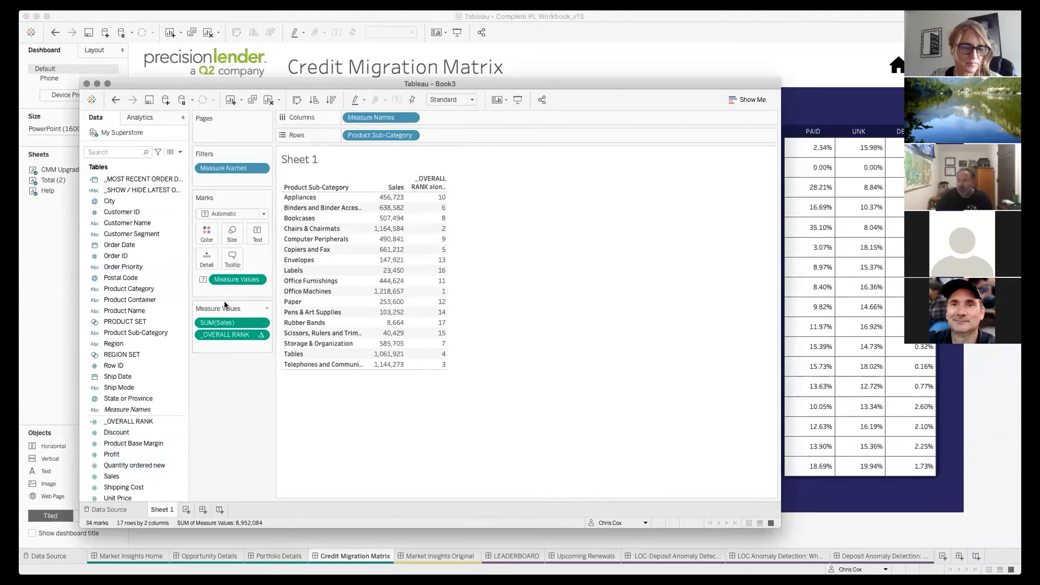
Place SUM(Sales) and _OVERALL RANK on Columns as side-by-side bar charts and show the mark labels.
drag(222, 323, 463, 115)
drag(234, 280, 502, 116)
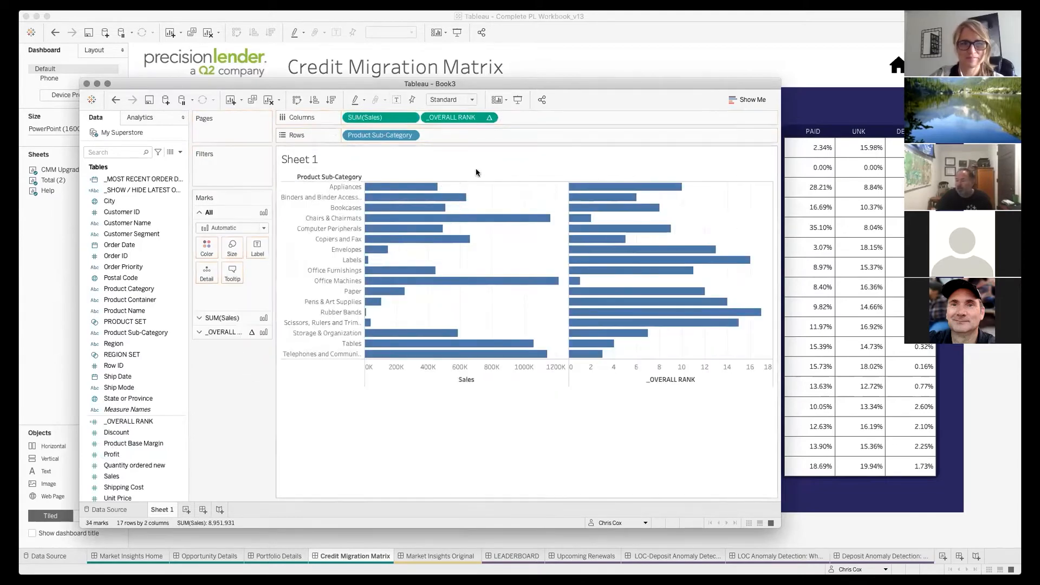
click(397, 99)
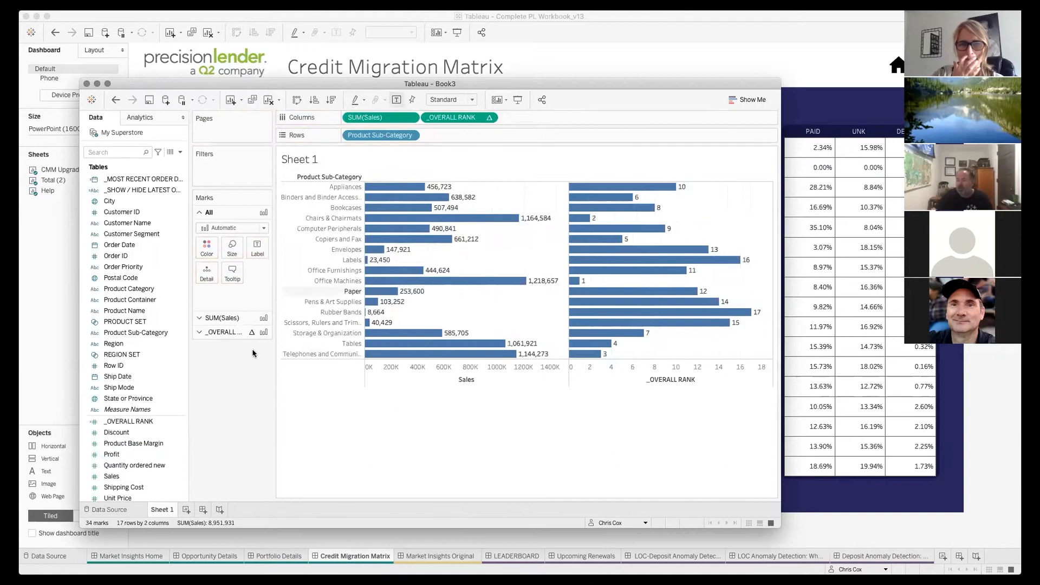
Maximize the Book3 workbook window.
drag(120, 85, 119, 84)
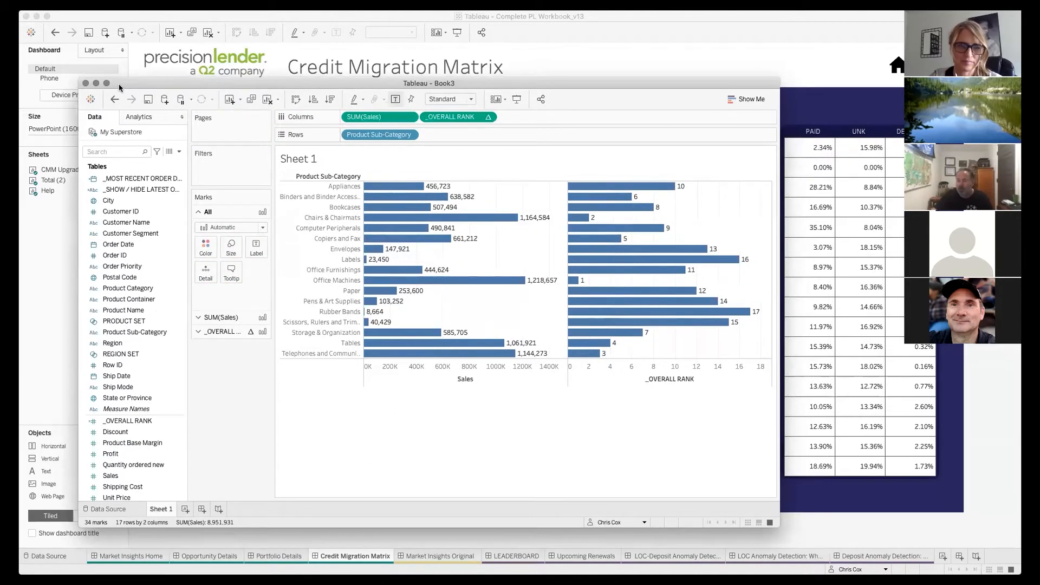
click(105, 83)
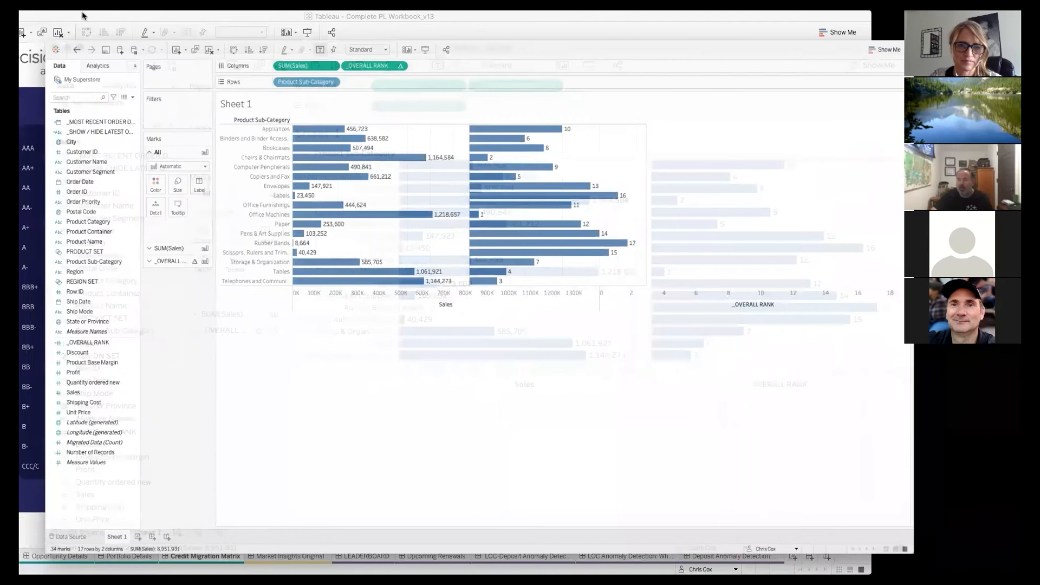
click(118, 17)
Connect to the Excel file Sample - Superstore.xls in My Tableau Repository under Datasources, 2019.4, en_US-US.
click(134, 29)
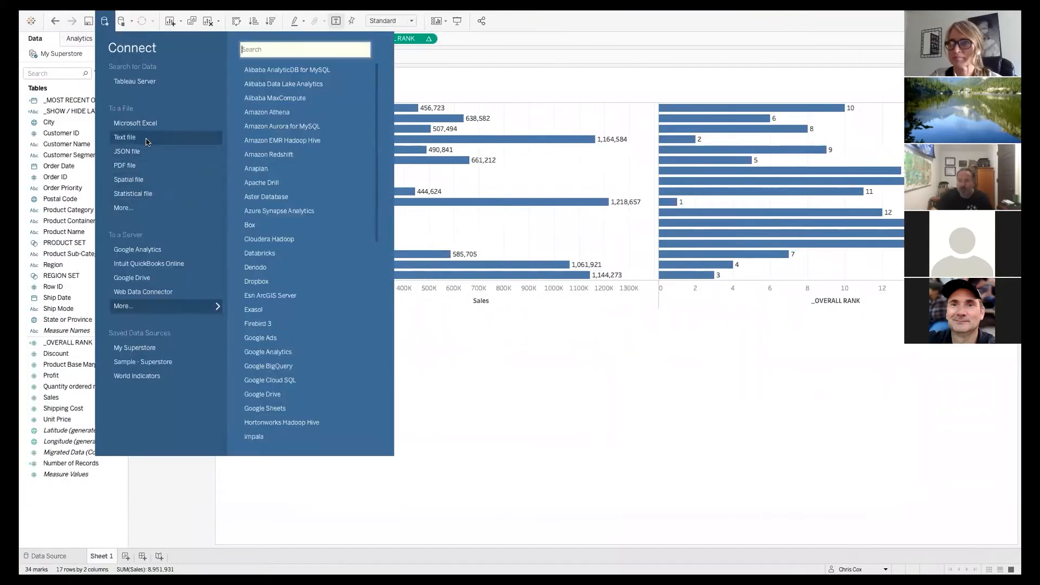
click(144, 124)
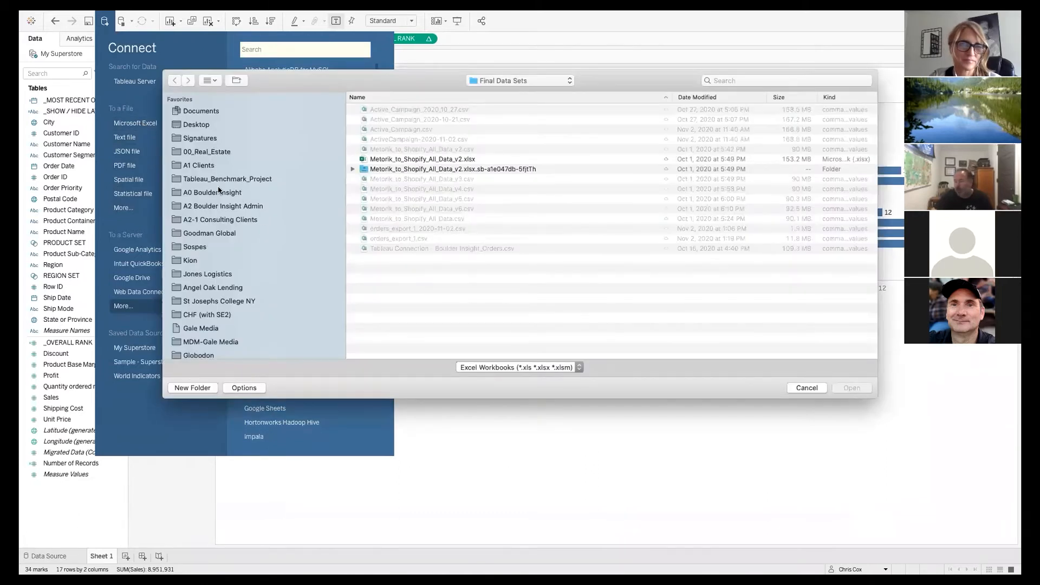
click(198, 112)
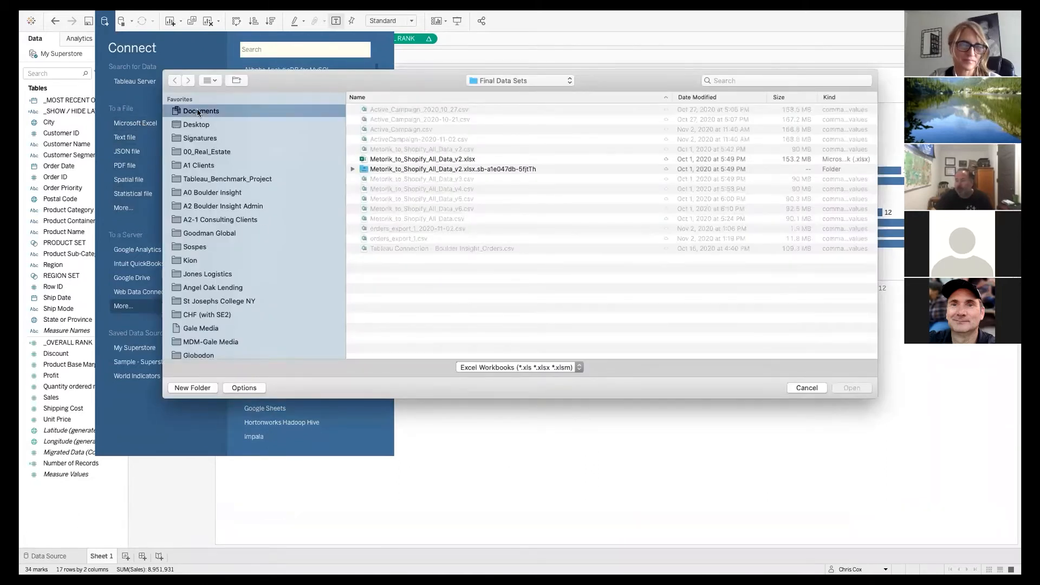
click(353, 140)
click(352, 150)
click(353, 179)
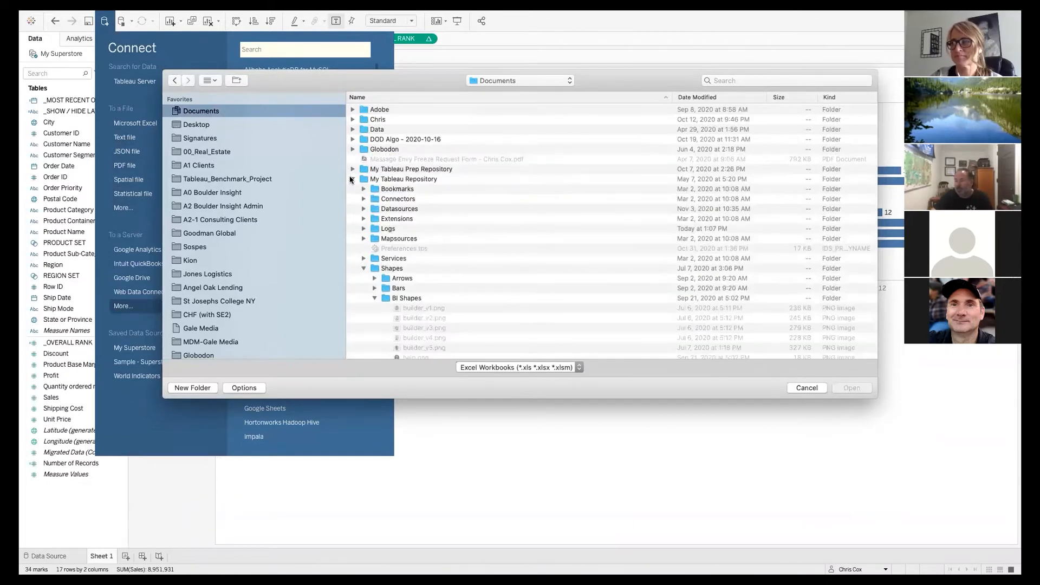
click(362, 210)
click(386, 289)
click(374, 279)
click(374, 278)
click(454, 308)
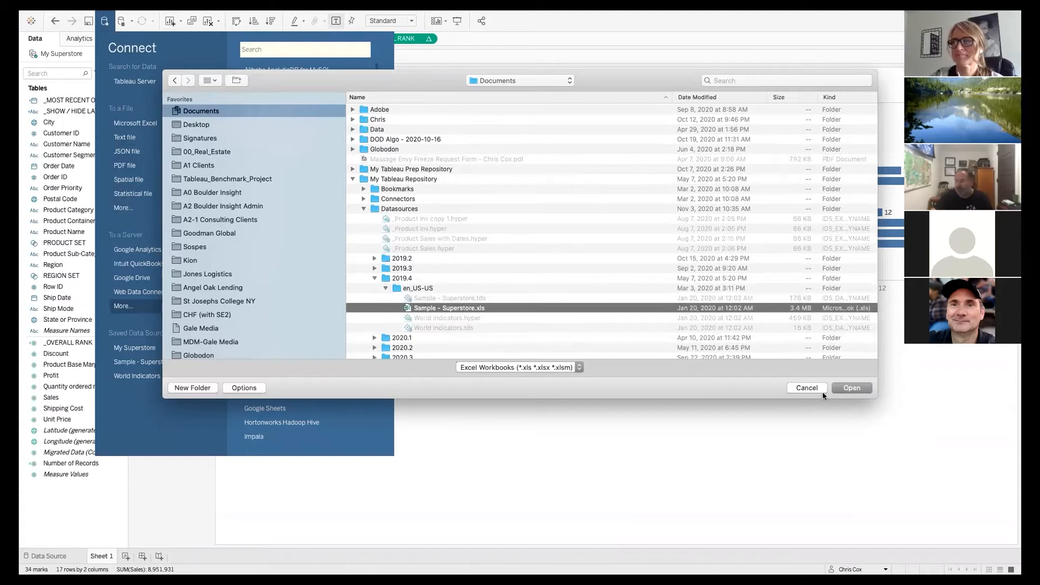
click(851, 388)
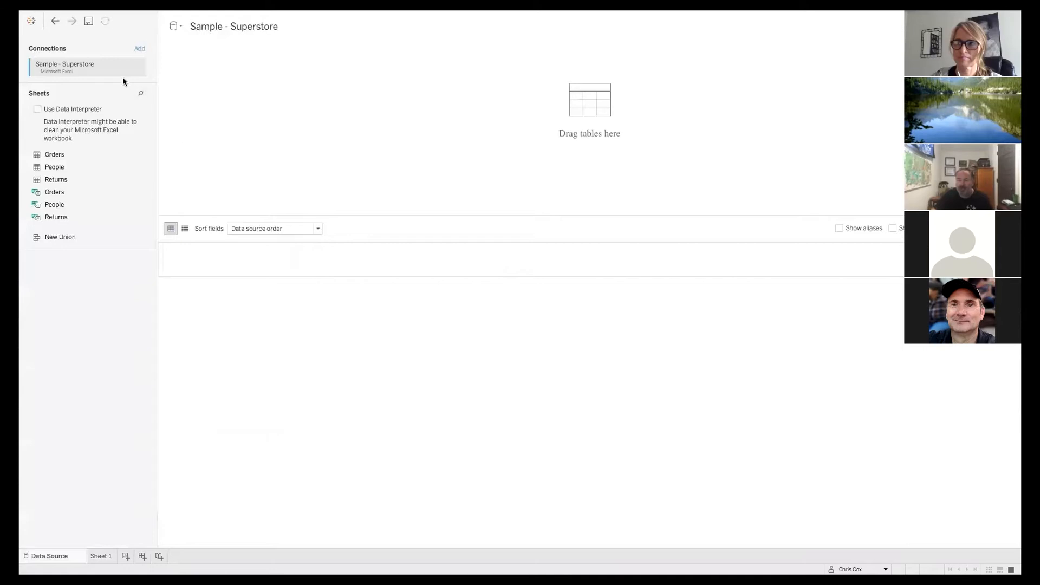
Rename the new data source 2019 Super Store and add the Orders table to it.
click(243, 26)
text(S)
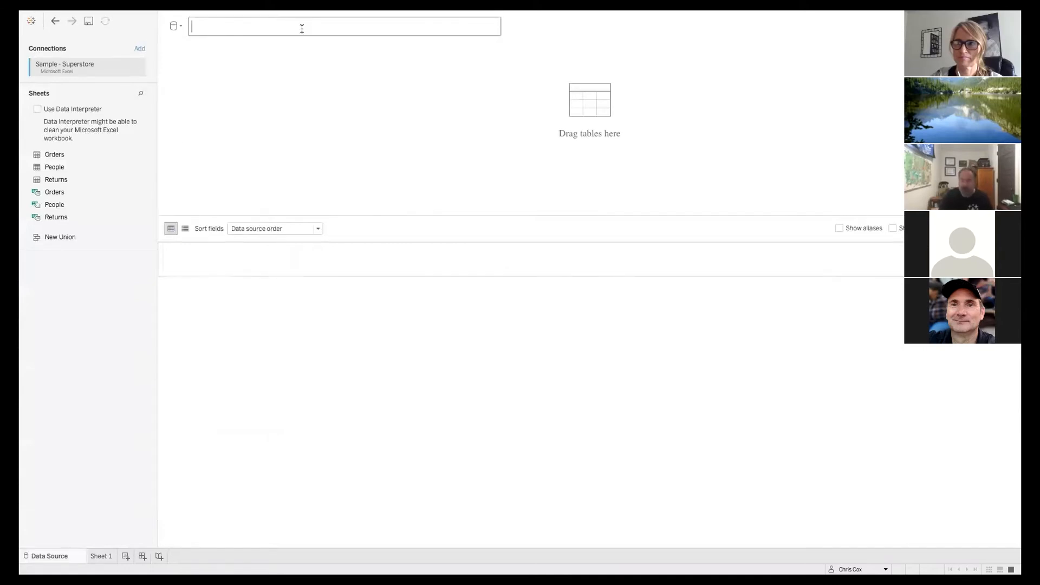
text(019 Super Store)
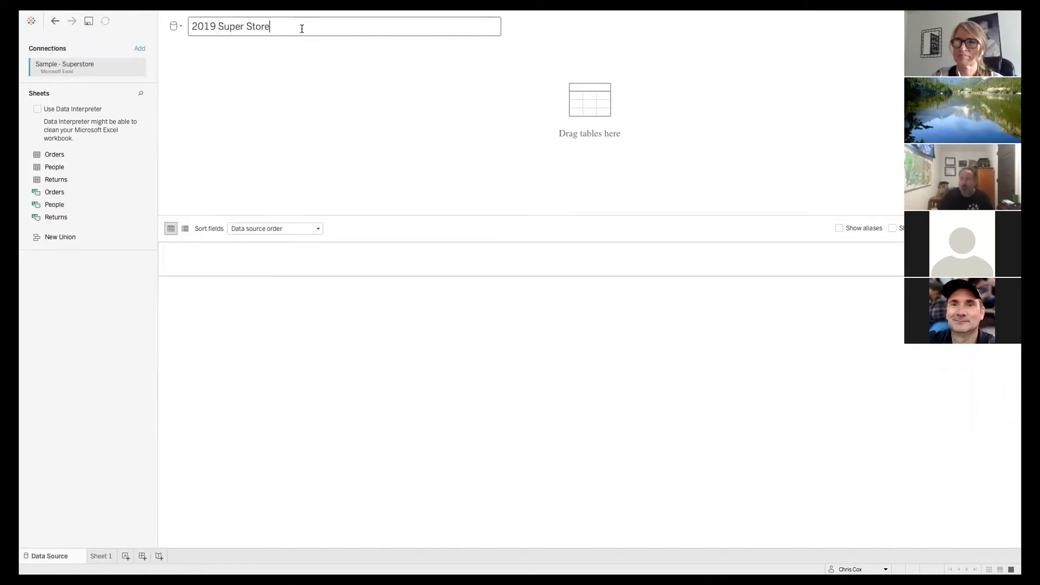
click(87, 154)
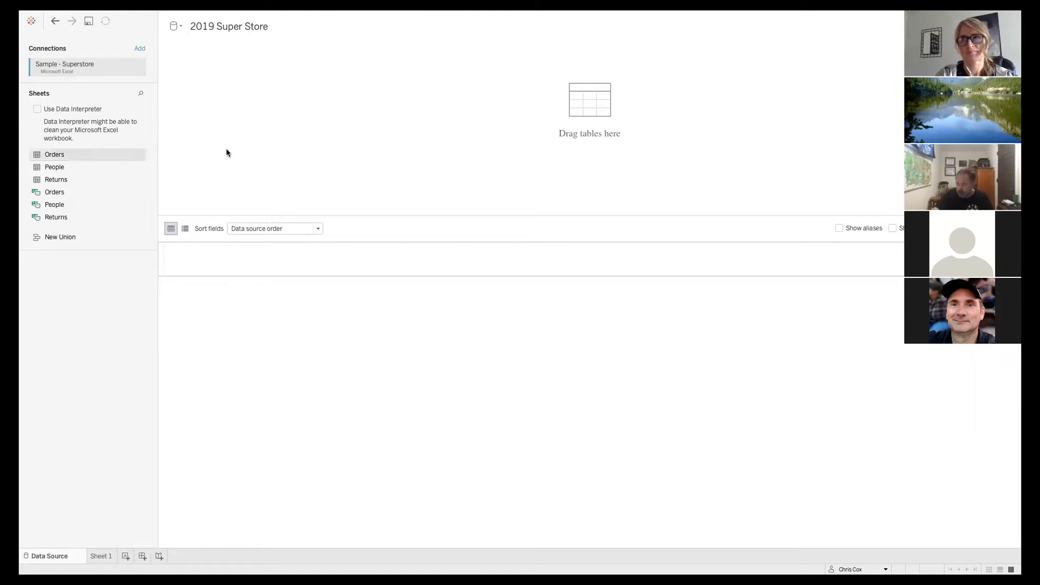
drag(84, 156, 304, 142)
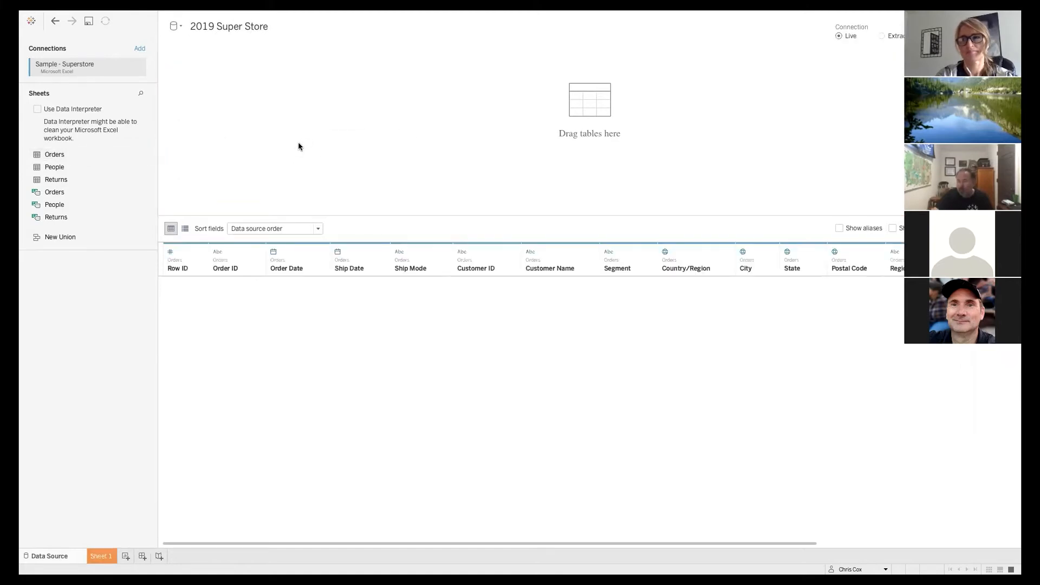
Switch the 2019 Super Store connection to Extract and save it as 2019 Super Store.hyper in Downloads.
click(883, 36)
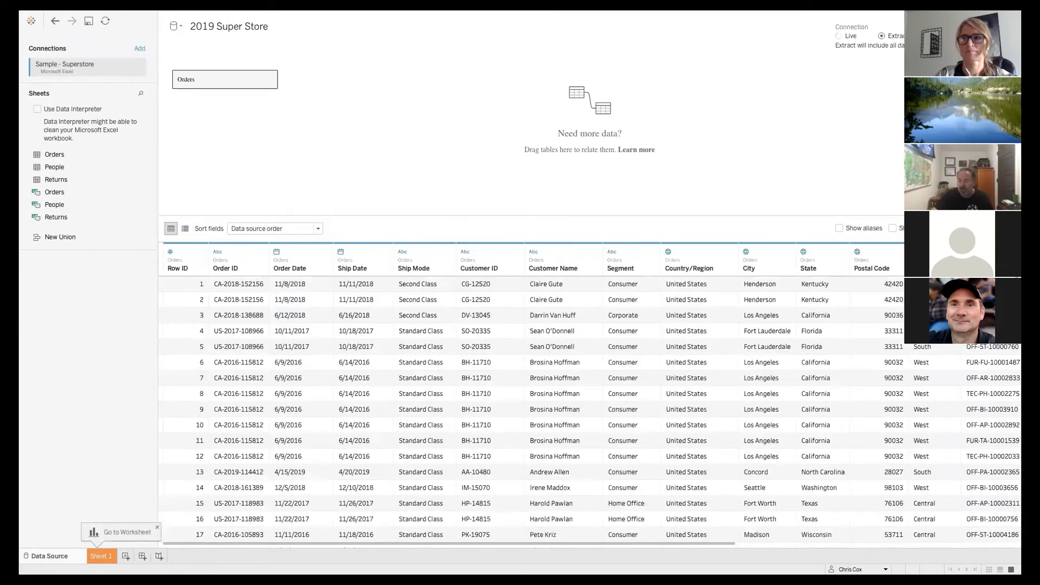
click(102, 556)
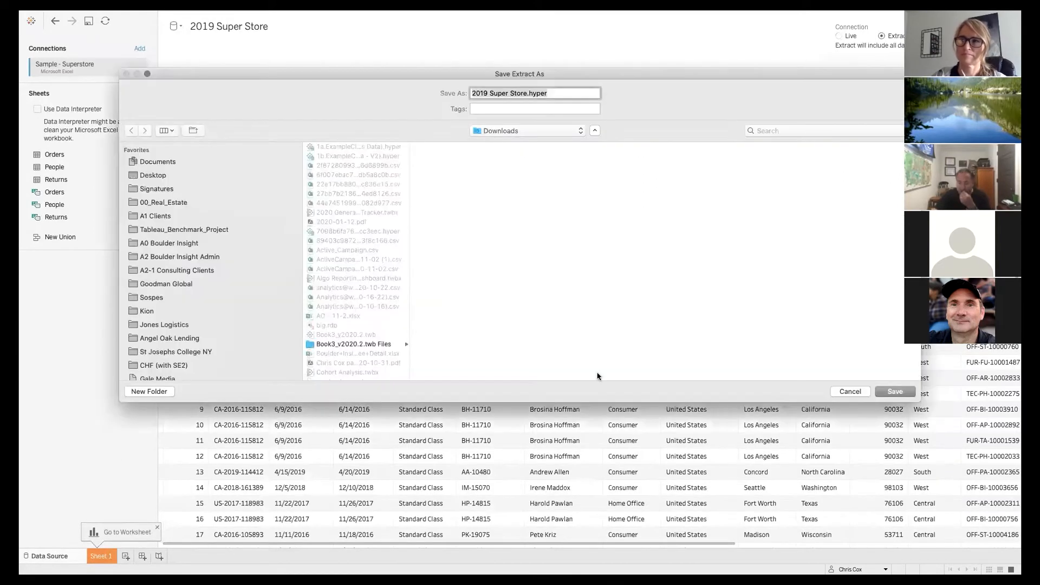
key(Return)
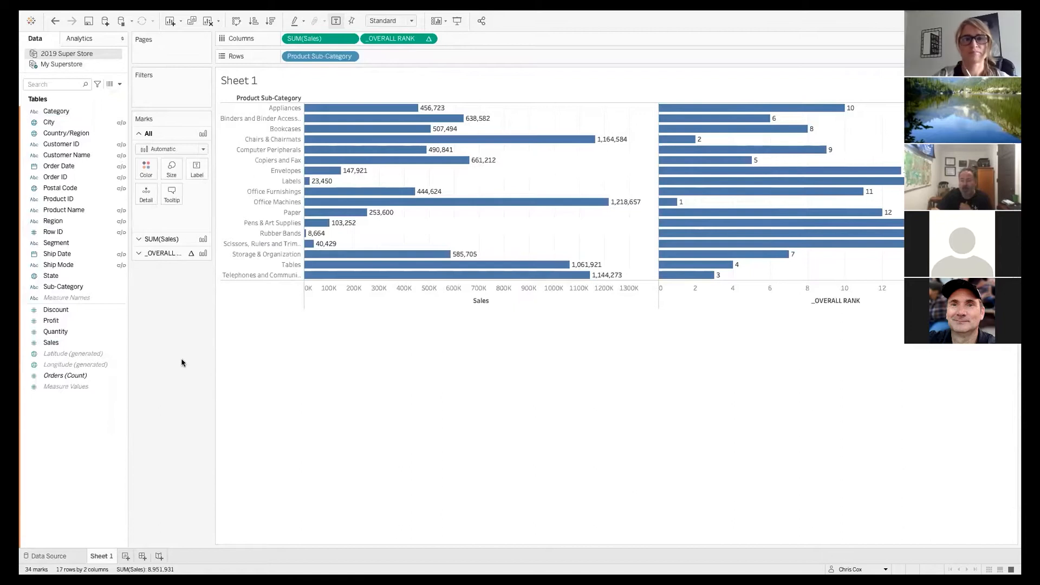
click(64, 65)
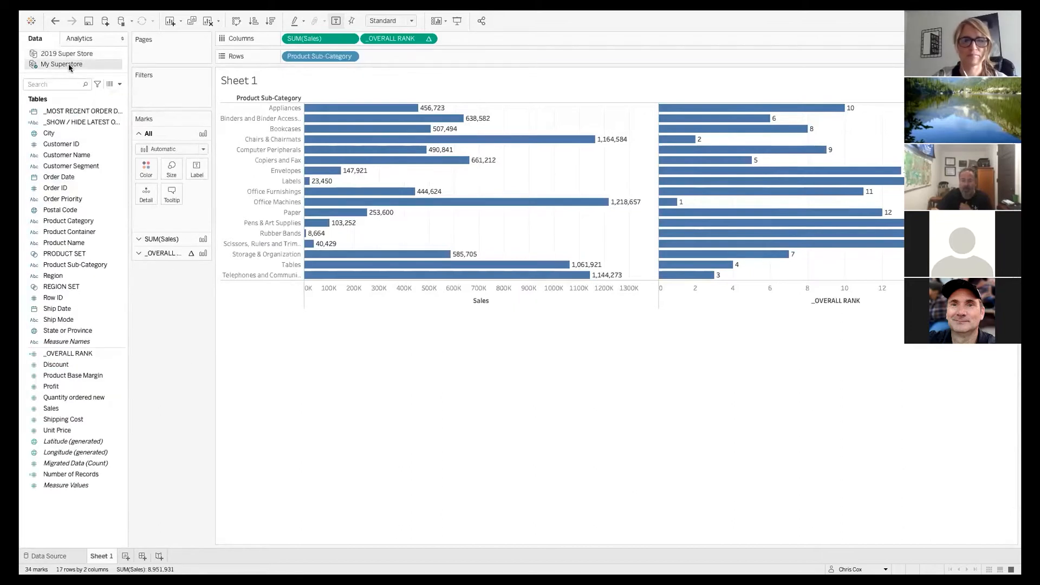
right_click(68, 64)
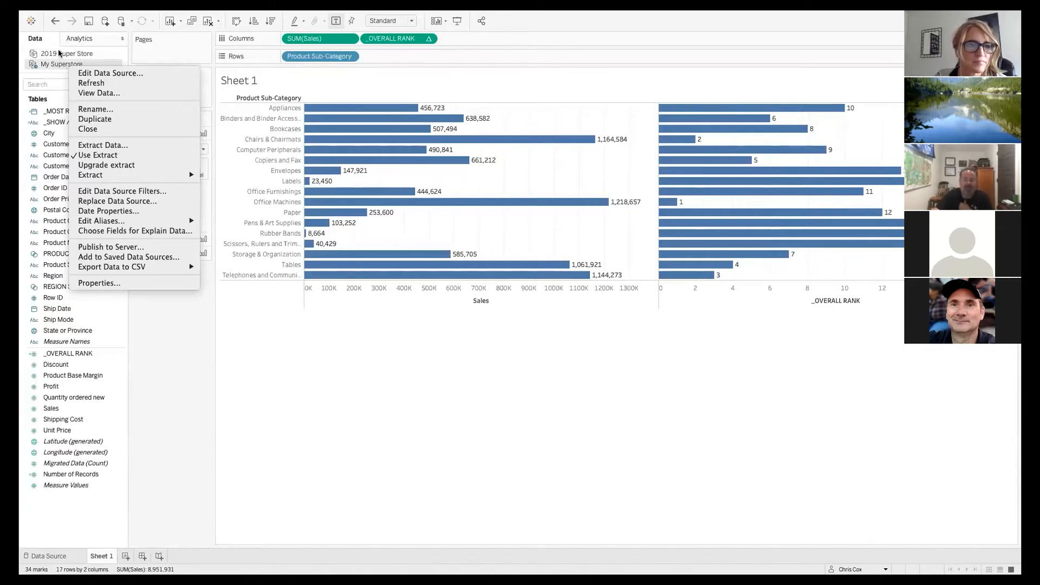
click(177, 372)
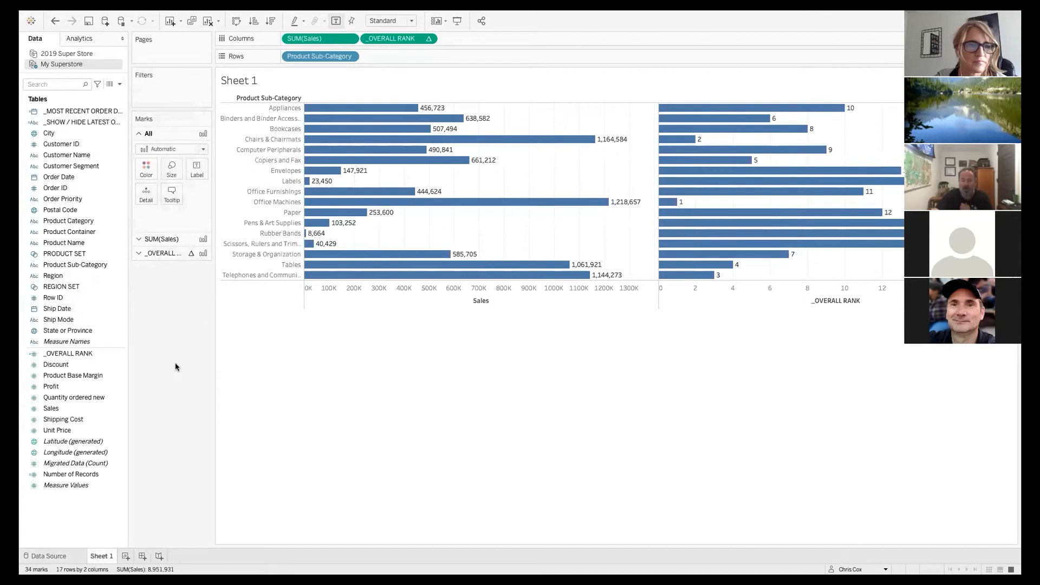
Rename the My Superstore data source as My Superstore - Old.
right_click(76, 66)
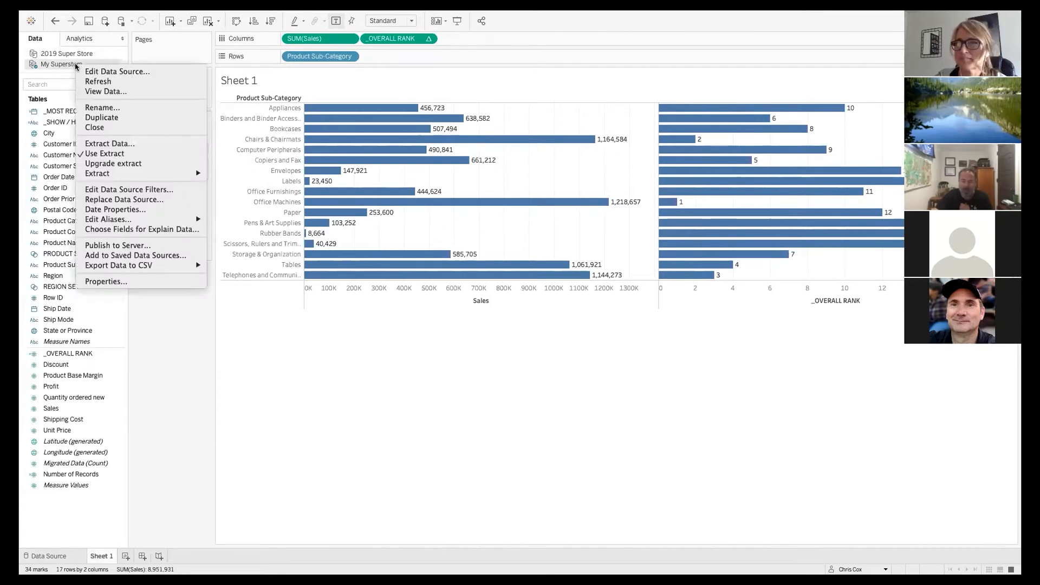
click(116, 111)
click(497, 283)
text(n)
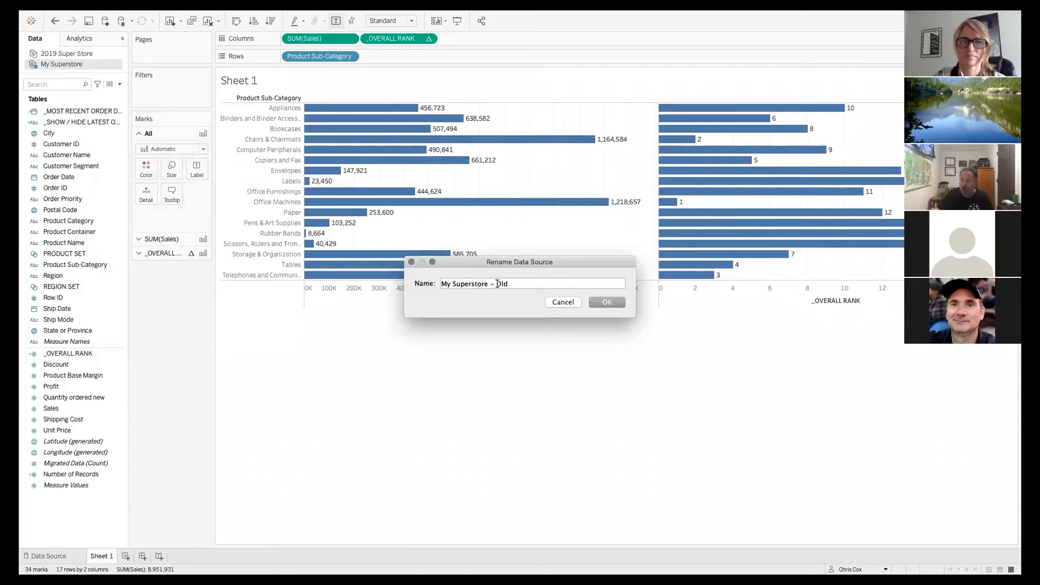
click(605, 302)
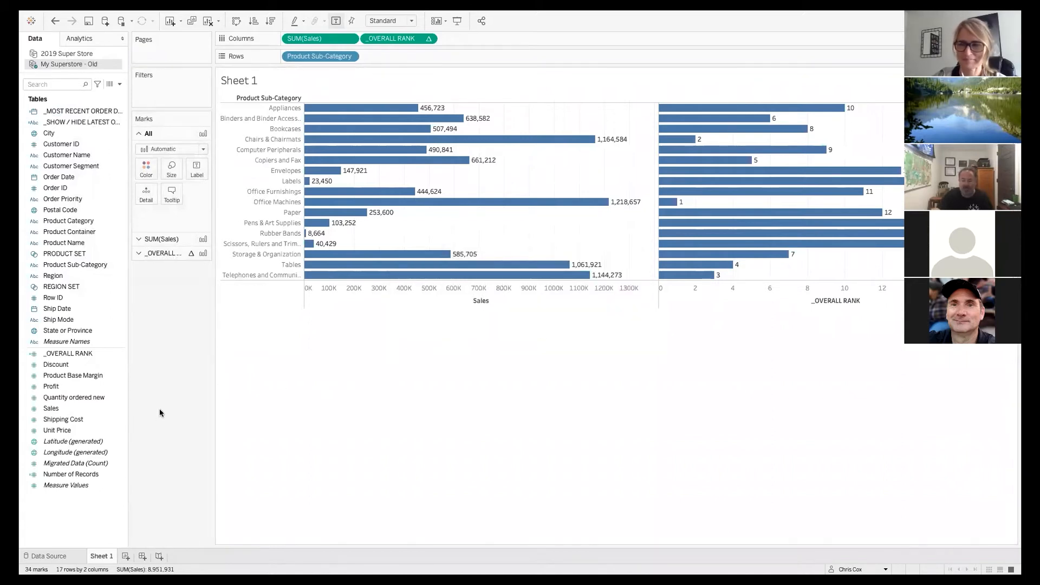
right_click(80, 66)
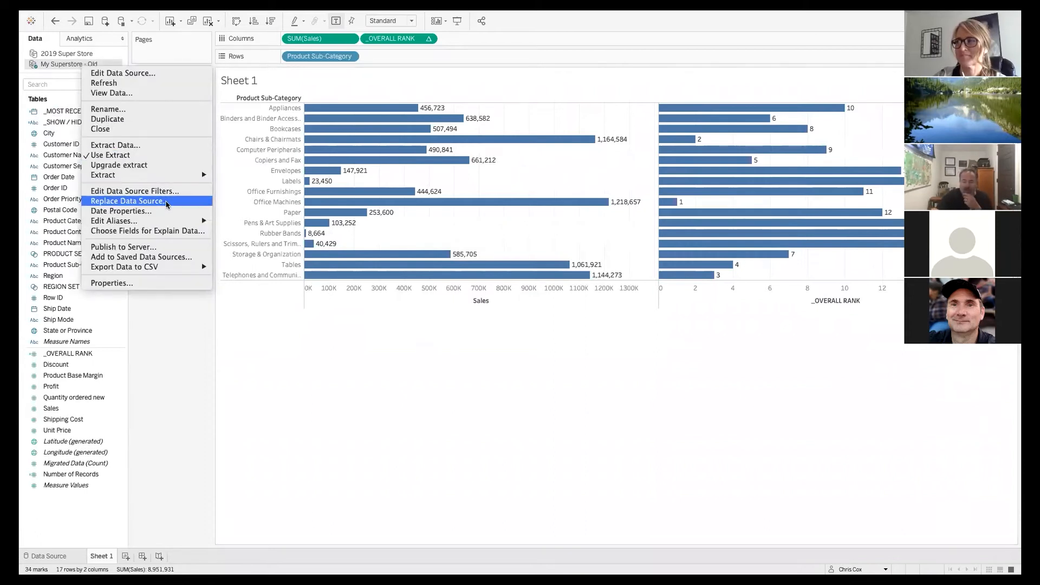
click(171, 201)
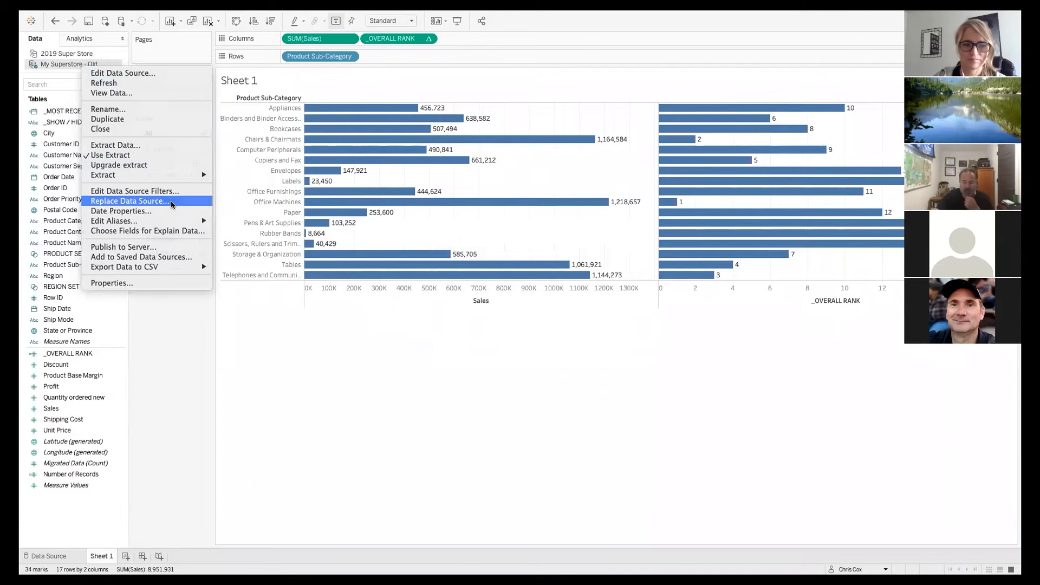
click(566, 321)
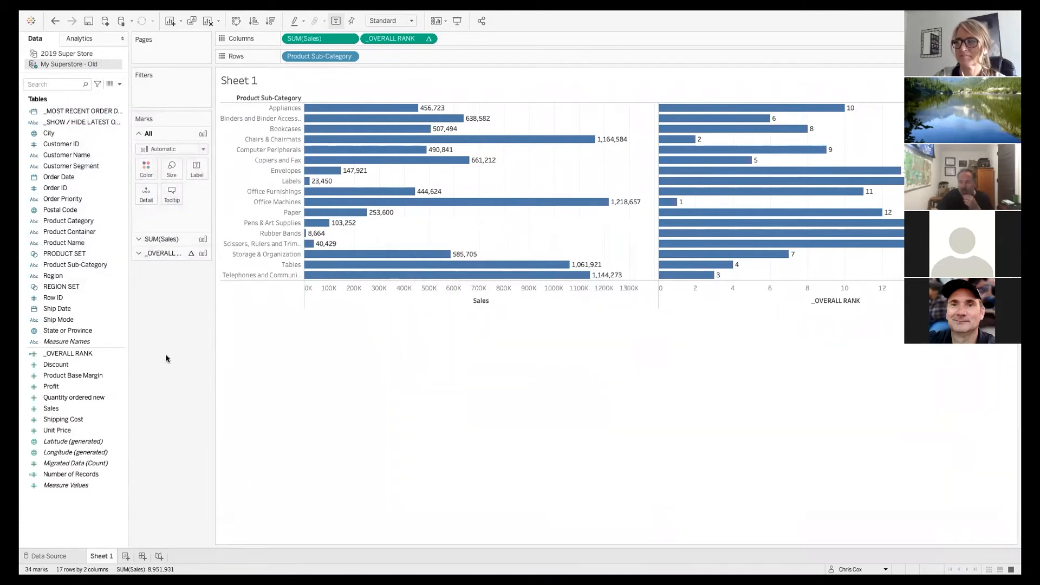
Color the bars in both charts by Region from My Superstore - Old and assign the Rainbow palette.
click(84, 277)
drag(82, 279, 152, 173)
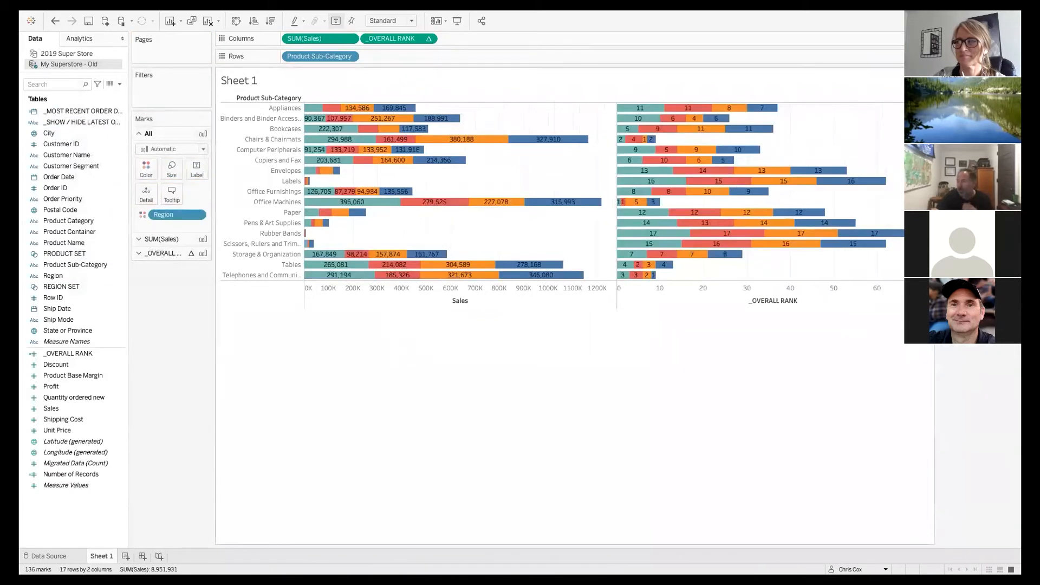
click(1012, 75)
click(975, 85)
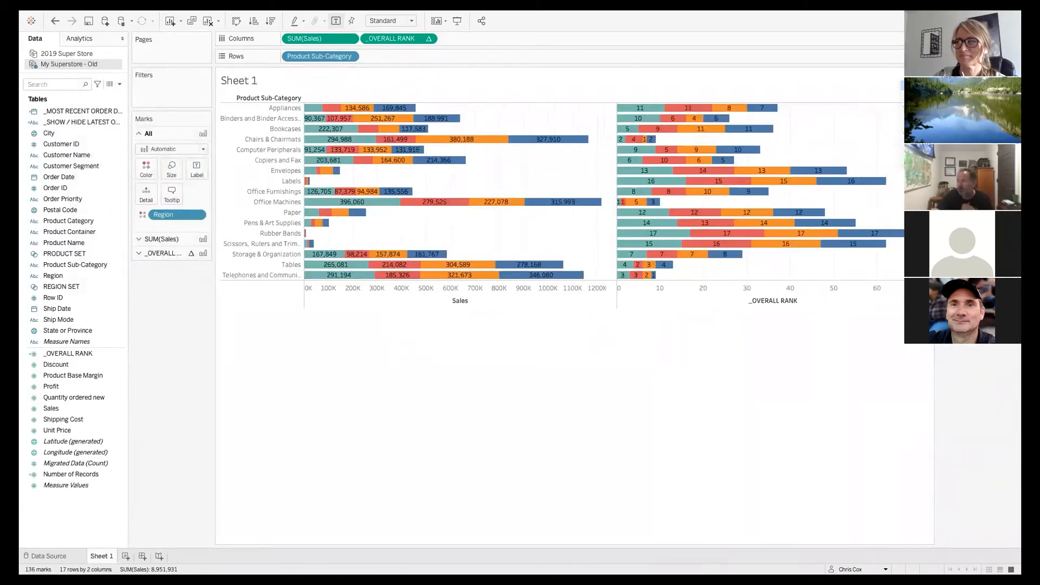
click(585, 210)
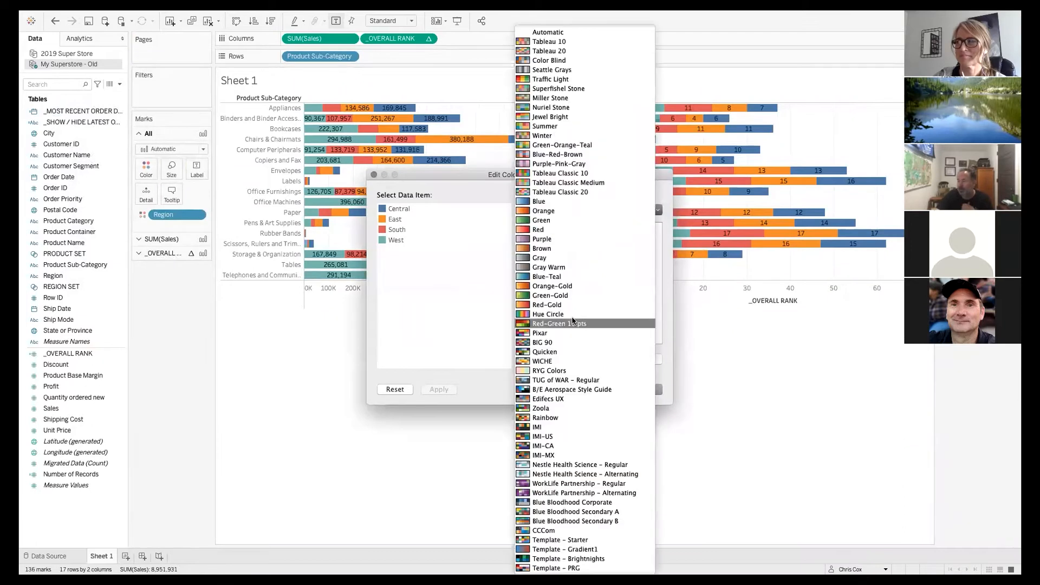
click(547, 418)
click(617, 361)
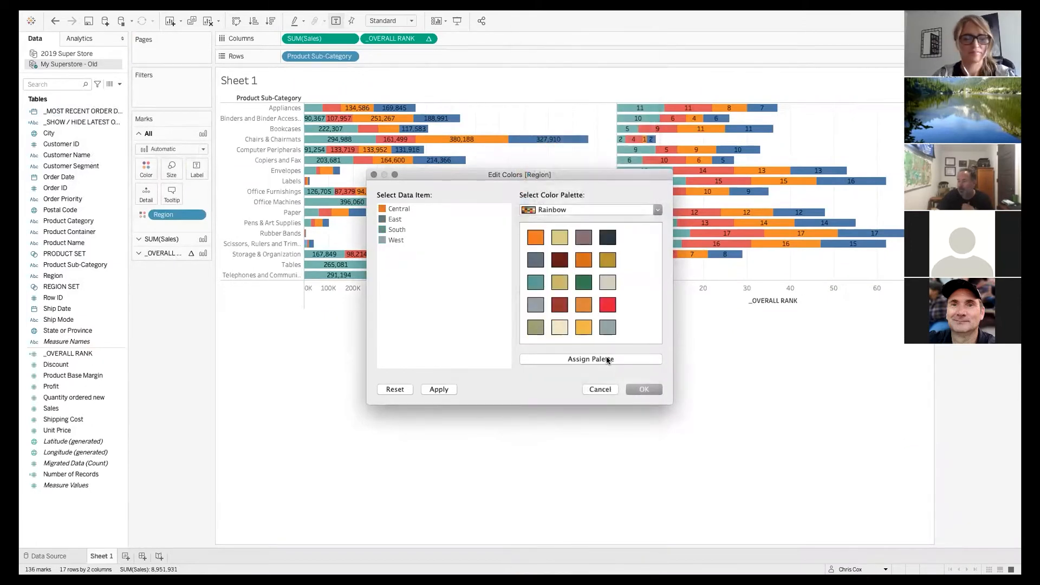
key(Return)
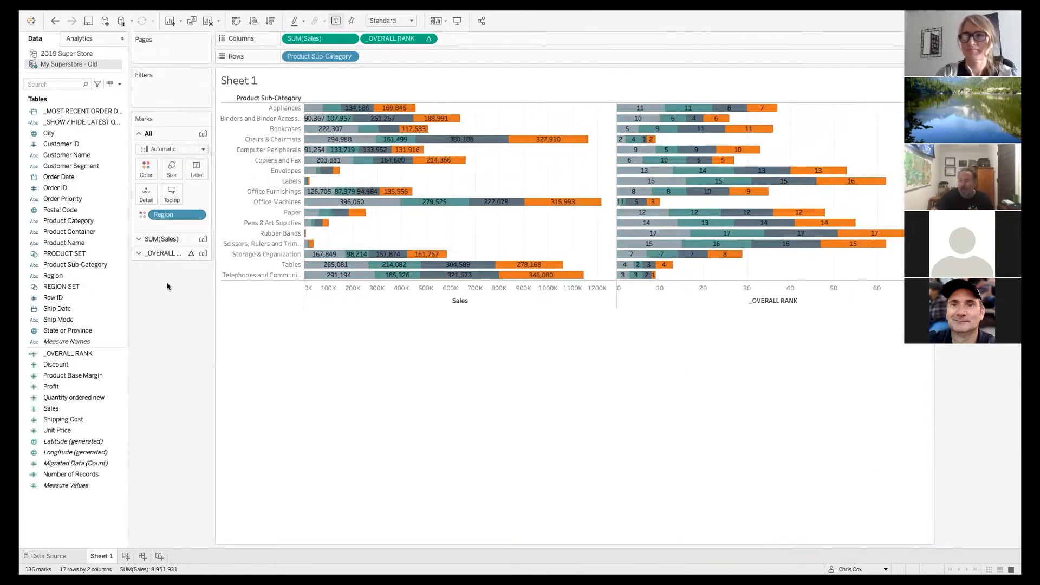
Replace the My Superstore - Old data source with 2019 Super Store across all worksheets.
right_click(79, 56)
click(71, 64)
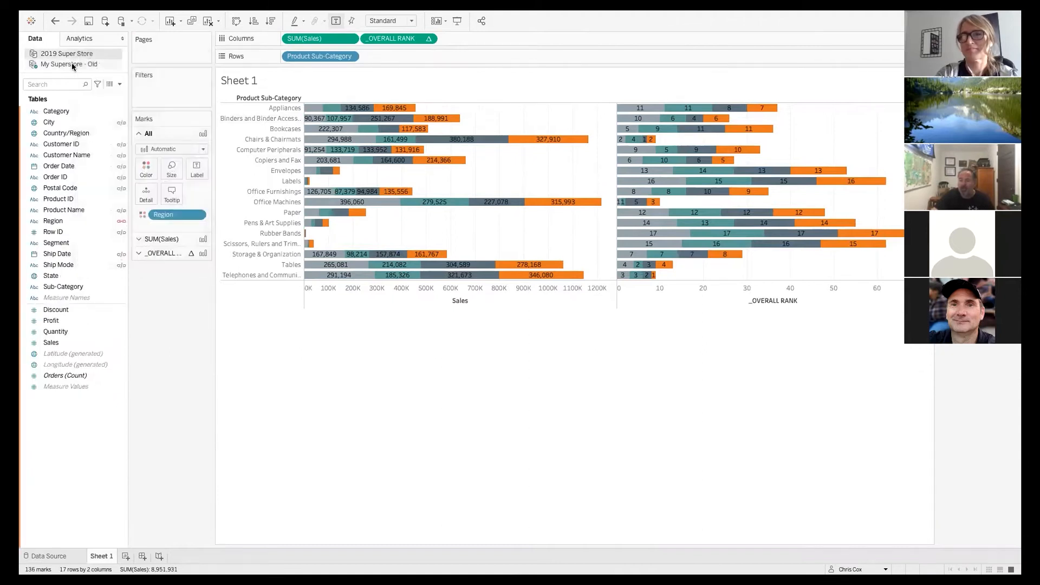
right_click(72, 65)
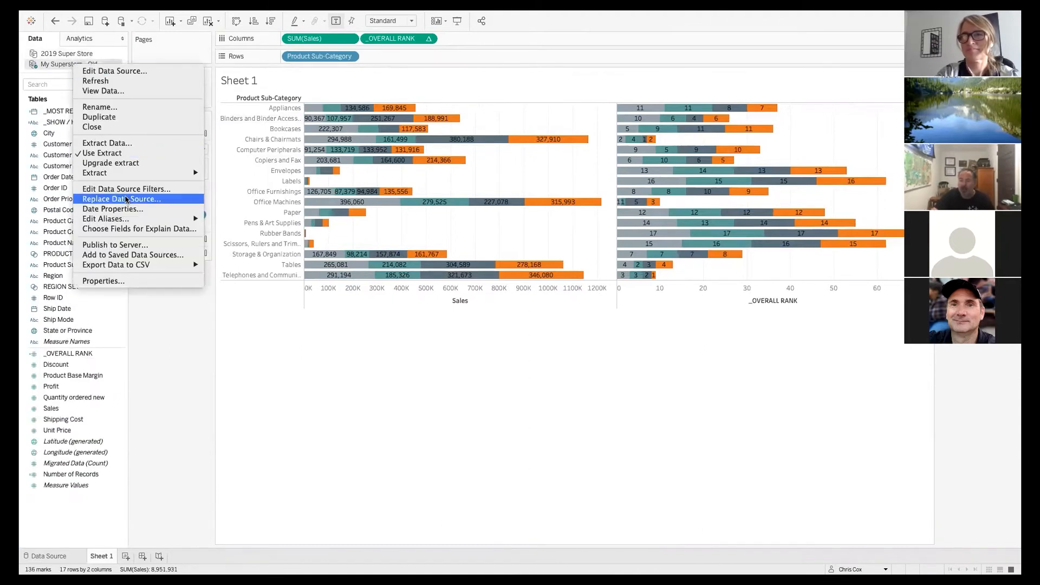
click(126, 199)
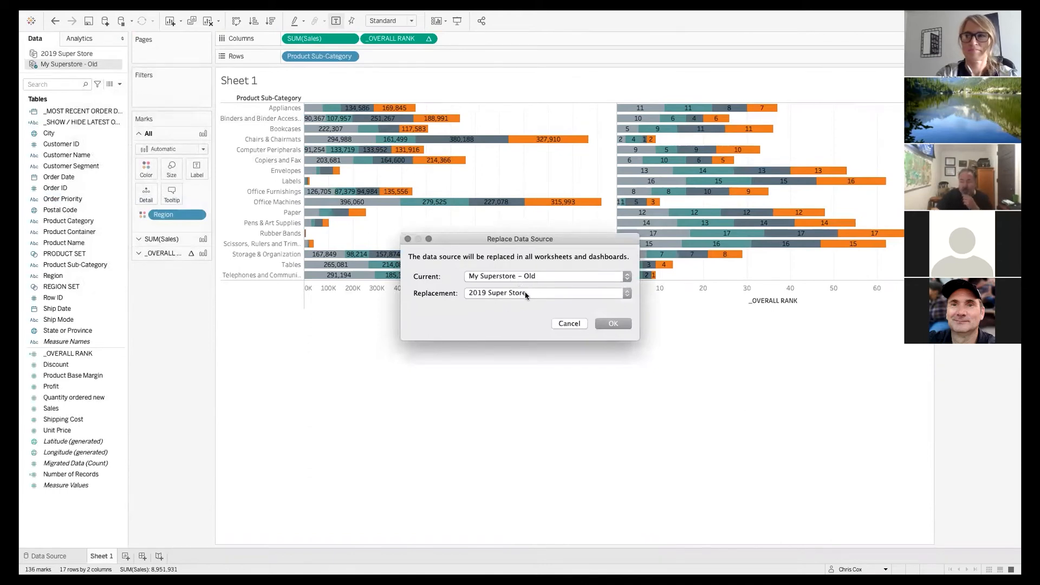
click(611, 324)
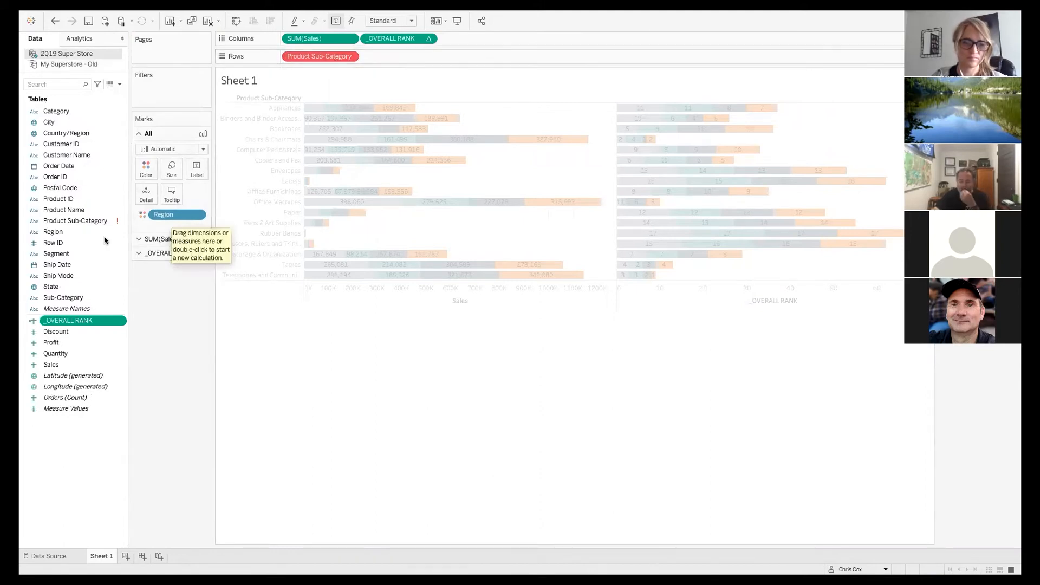
Compare the Product Sub-Category field in 2019 Super Store and My Superstore - Old, widening the field list slightly.
mouse_move(95, 220)
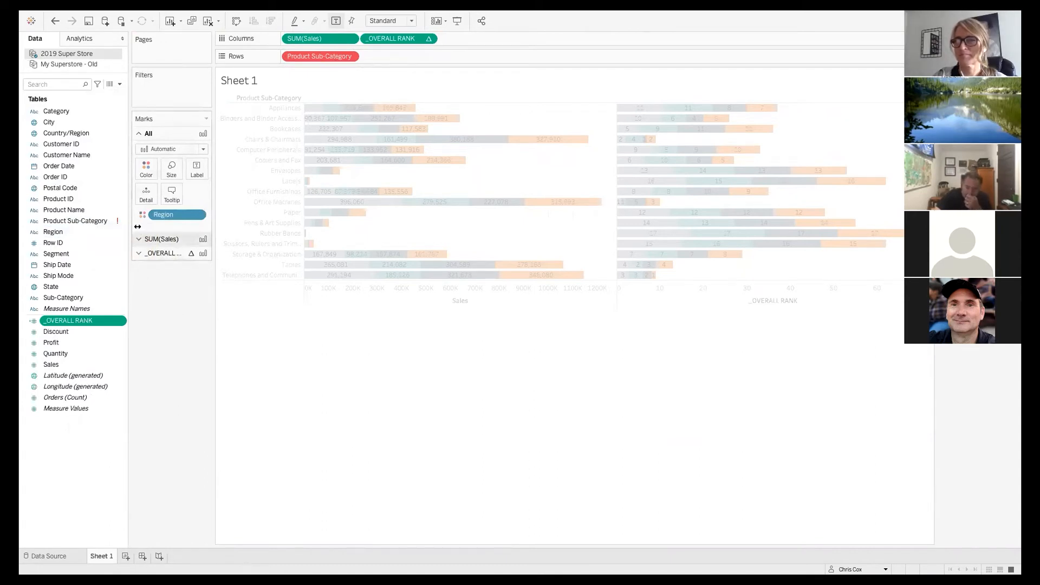
click(67, 64)
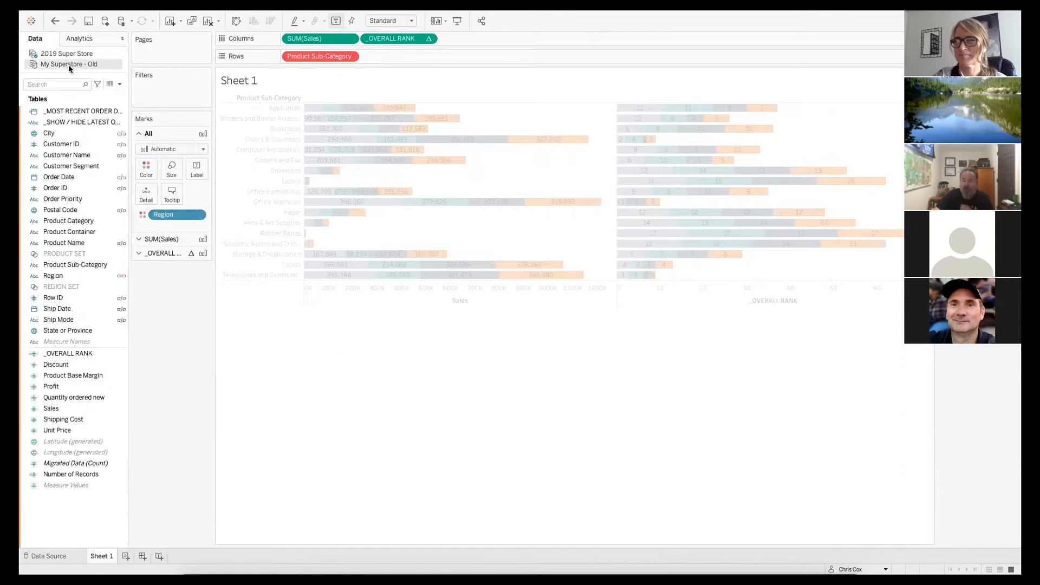
click(102, 265)
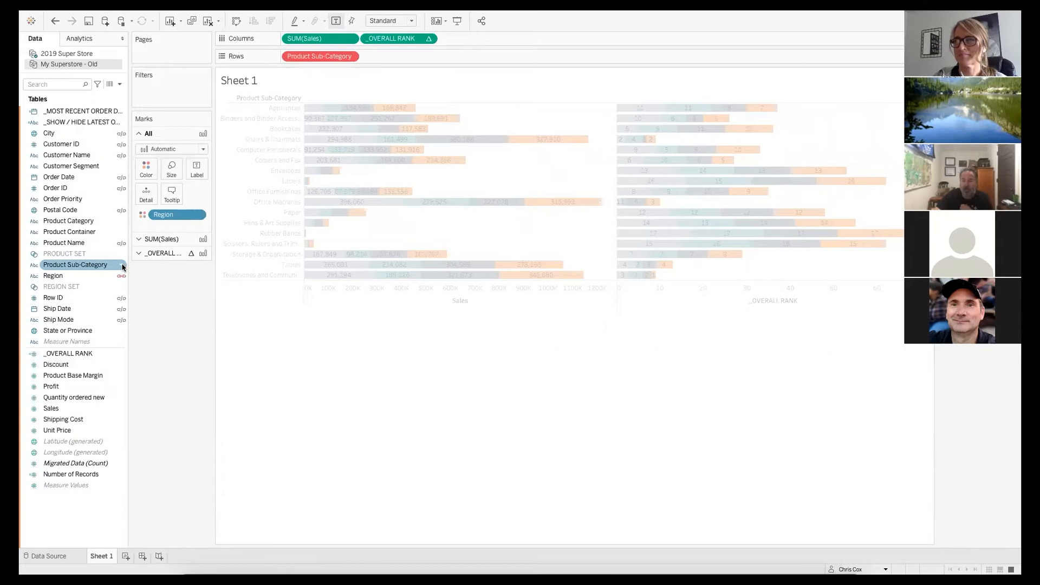
click(74, 53)
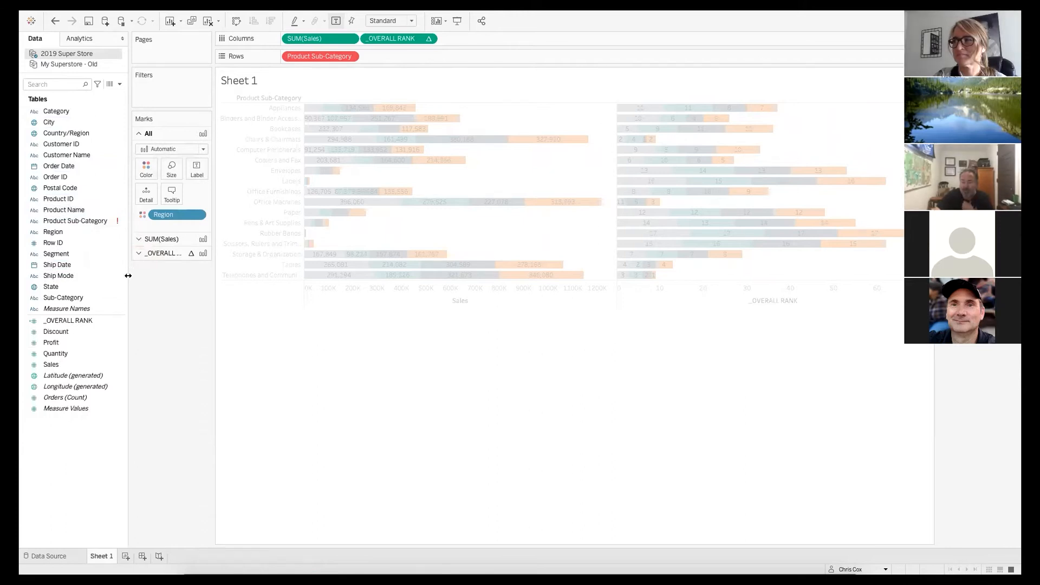
drag(132, 278, 154, 278)
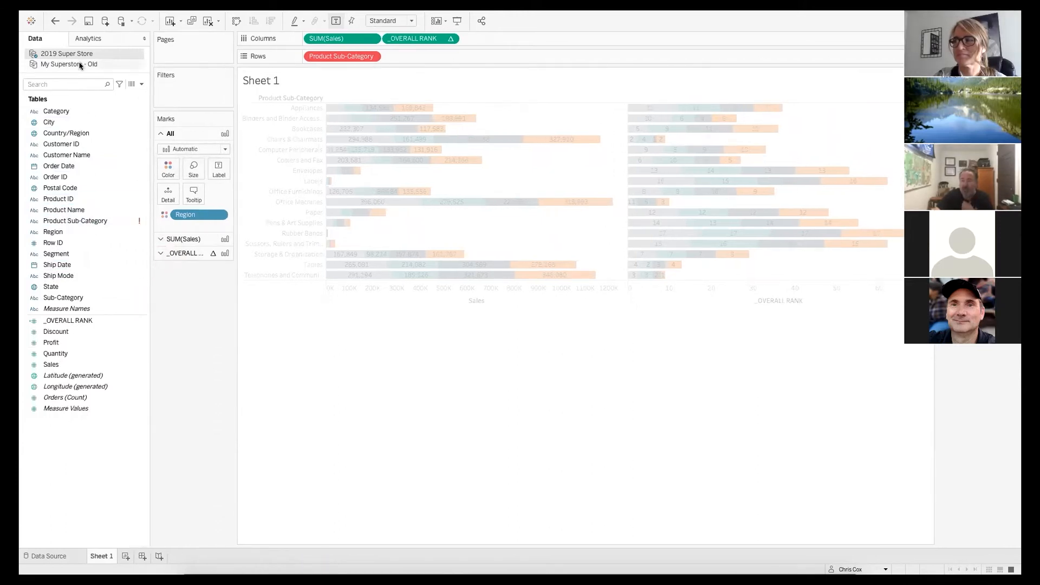
mouse_move(96, 220)
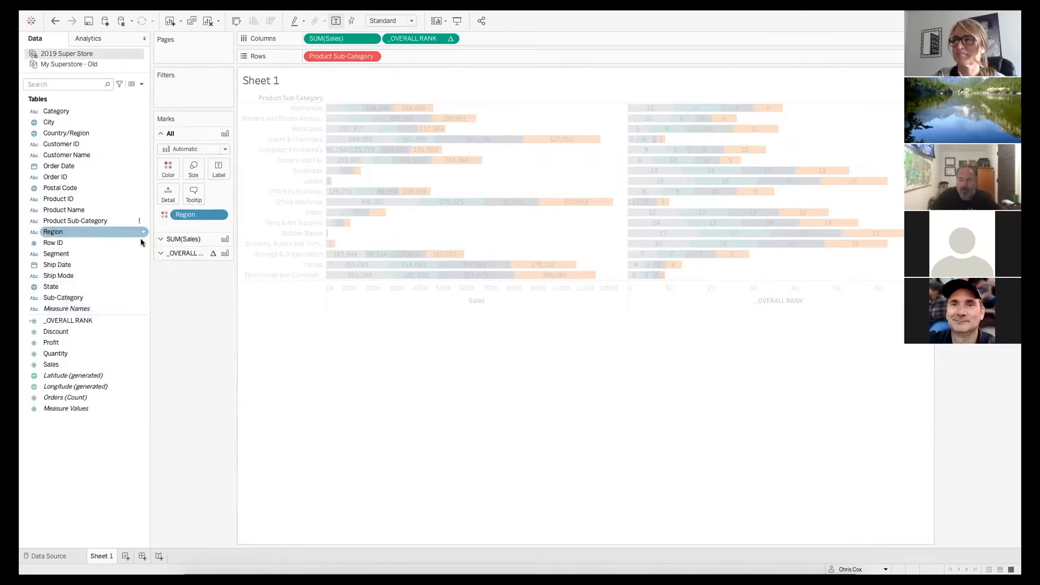
Replace all references to the broken Product Sub-Category field in 2019 Super Store with Sub-Category.
right_click(120, 224)
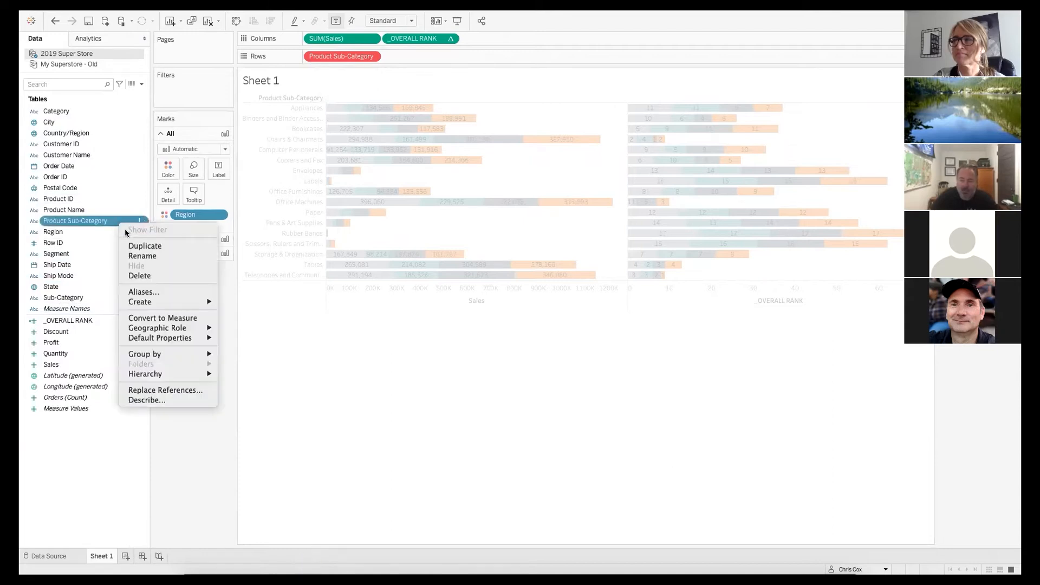
click(187, 389)
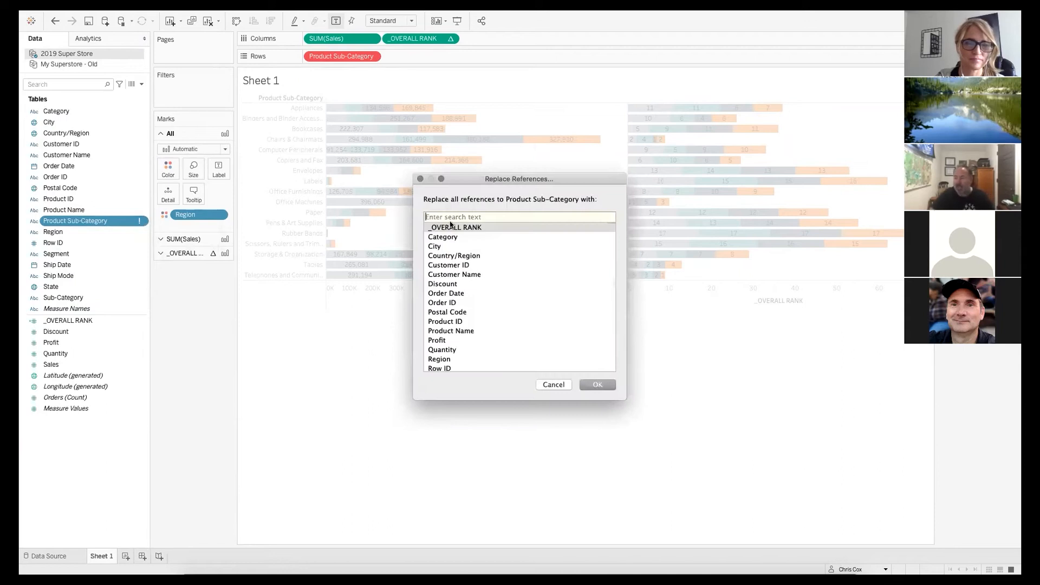
text(Pro)
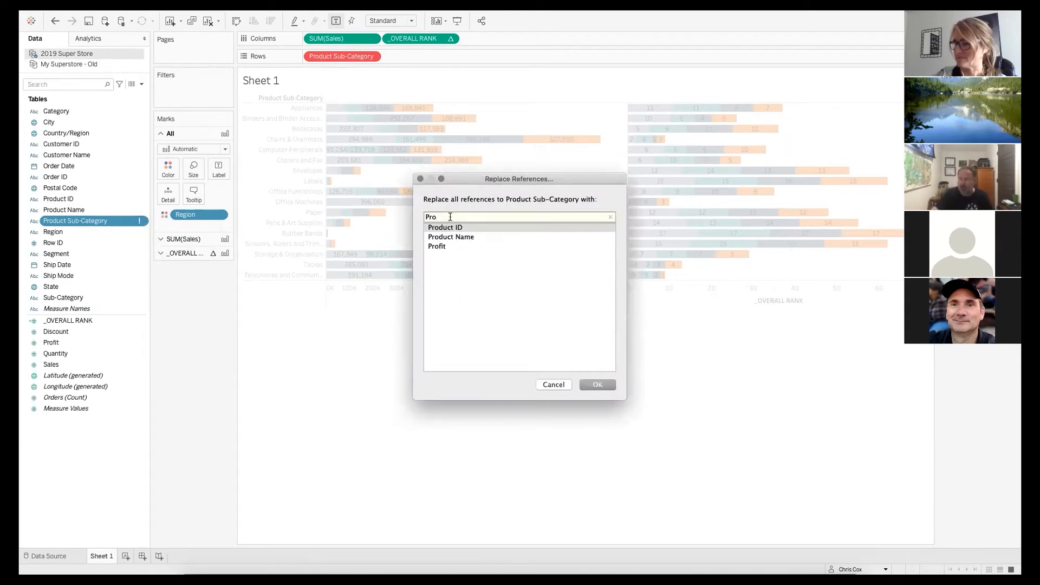
key(BackSpace)
key(BackSpace)
key(BackSpace)
text(S)
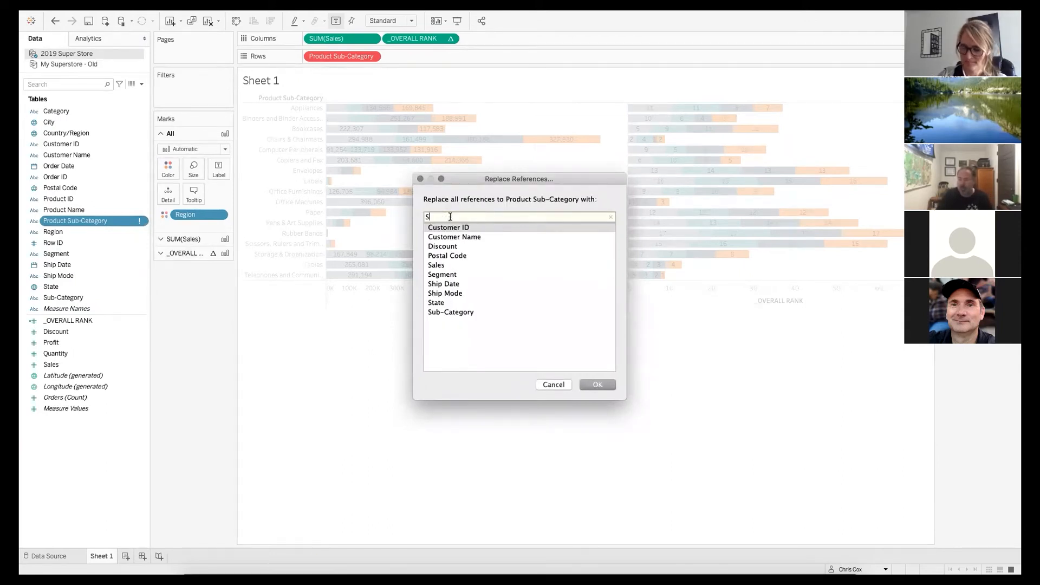
text(u)
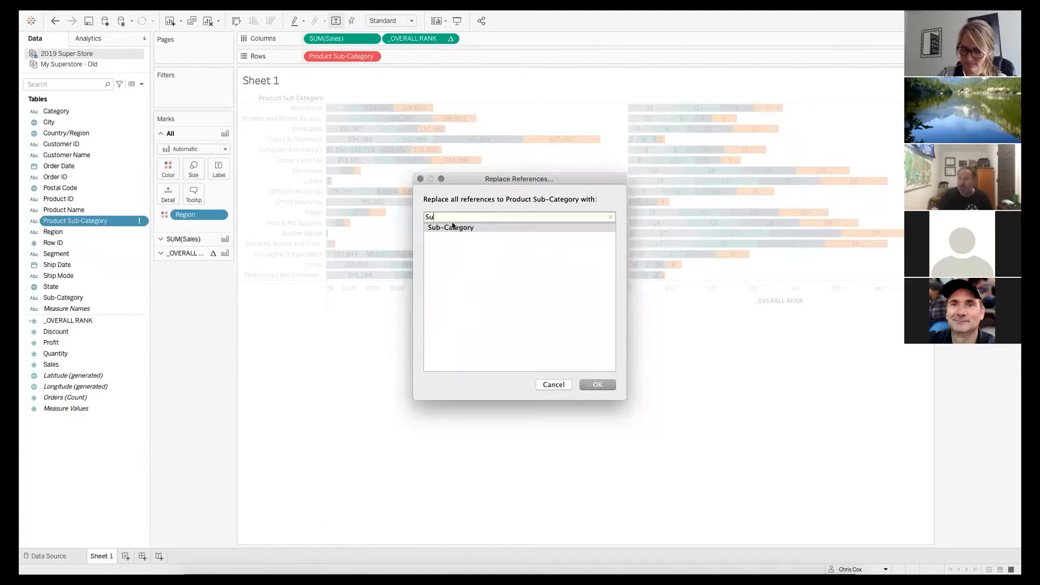
click(452, 227)
click(596, 385)
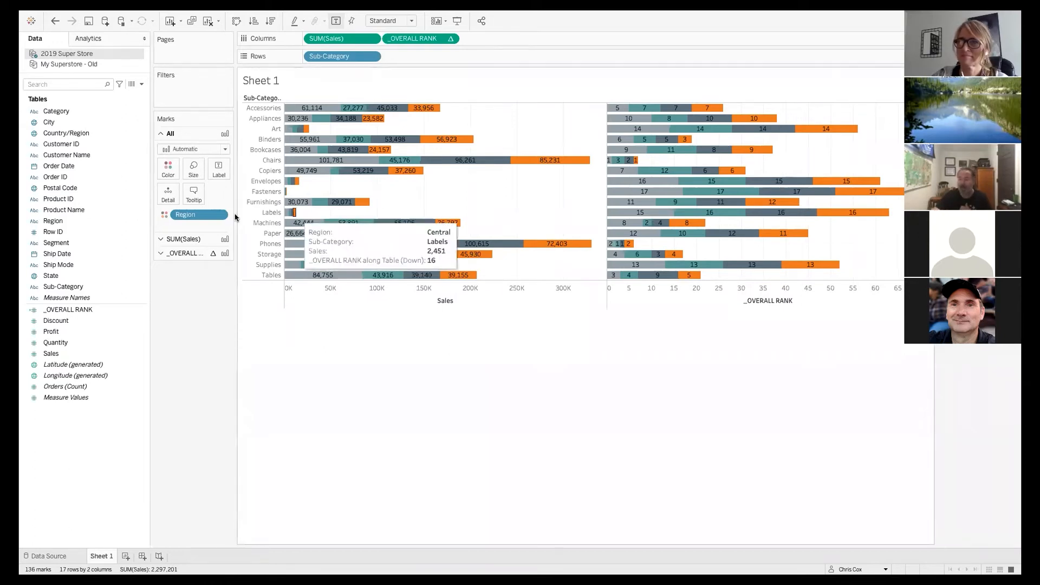
Preview the Zoola palette in the Region color settings and discard the choice.
click(168, 169)
click(215, 204)
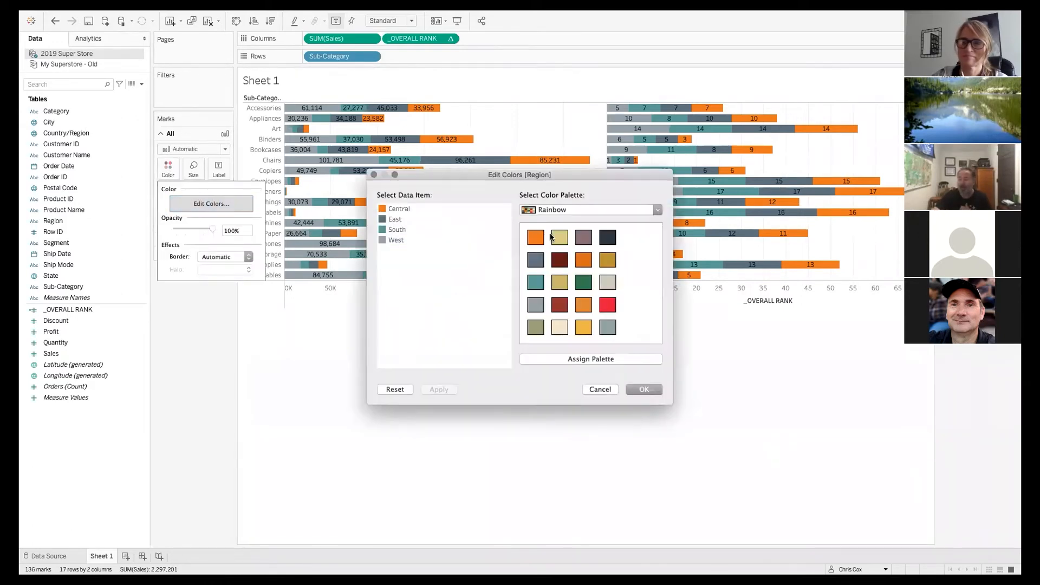
click(582, 209)
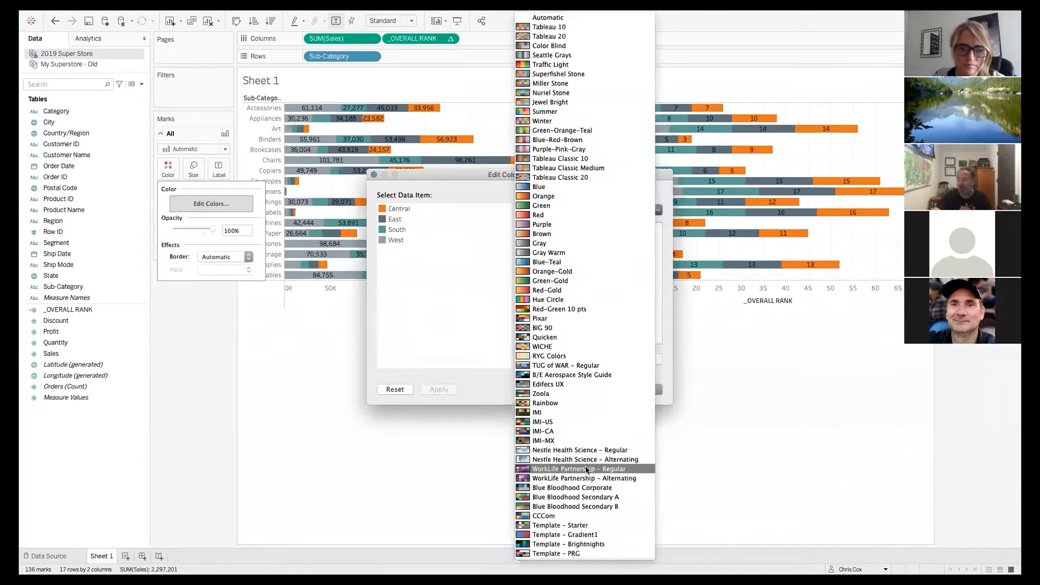
click(560, 394)
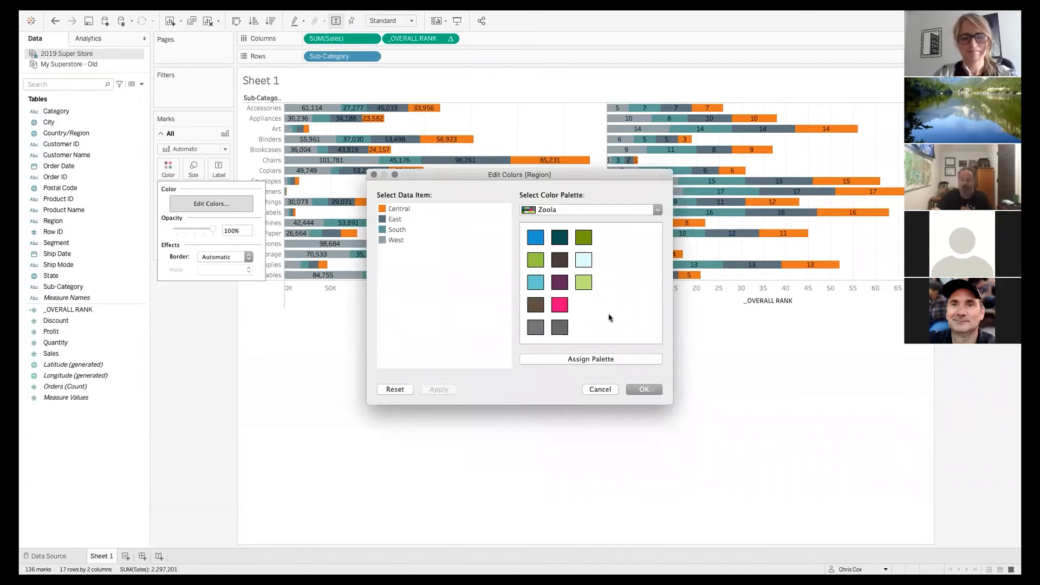
click(602, 389)
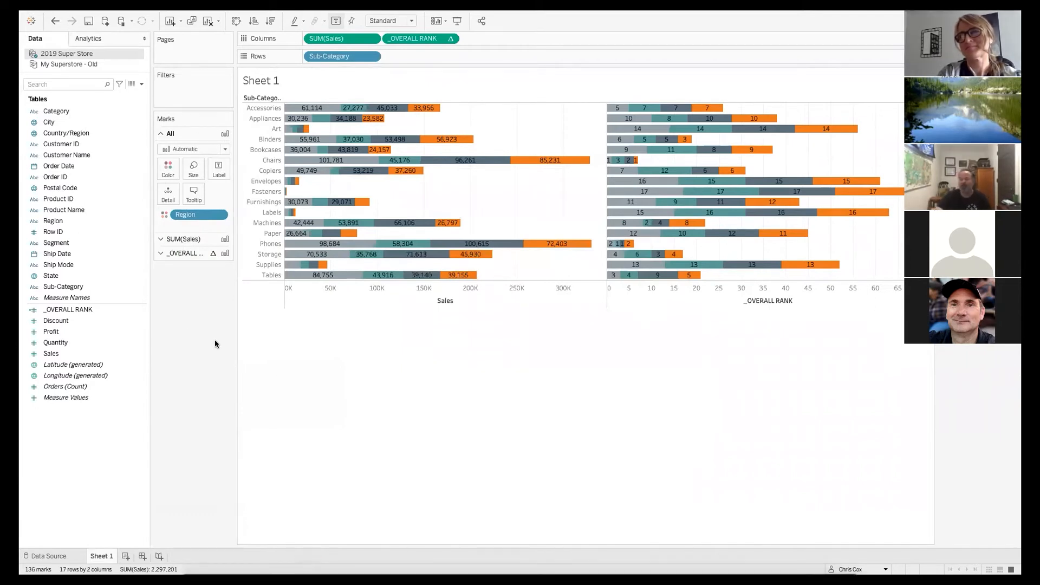
Try closing the My Superstore - Old data source and duplicating Sheet 1.
right_click(84, 64)
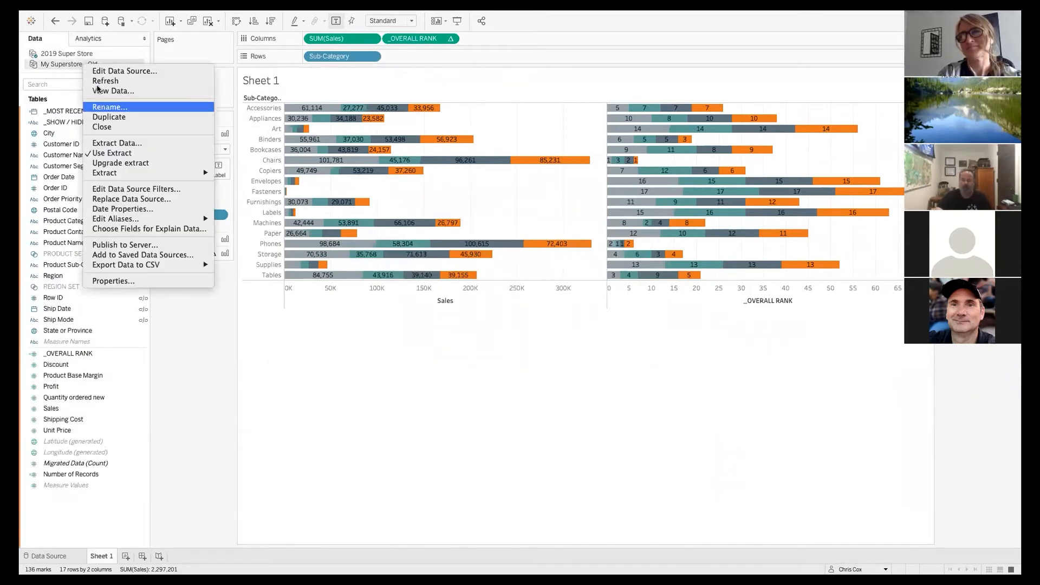
click(122, 127)
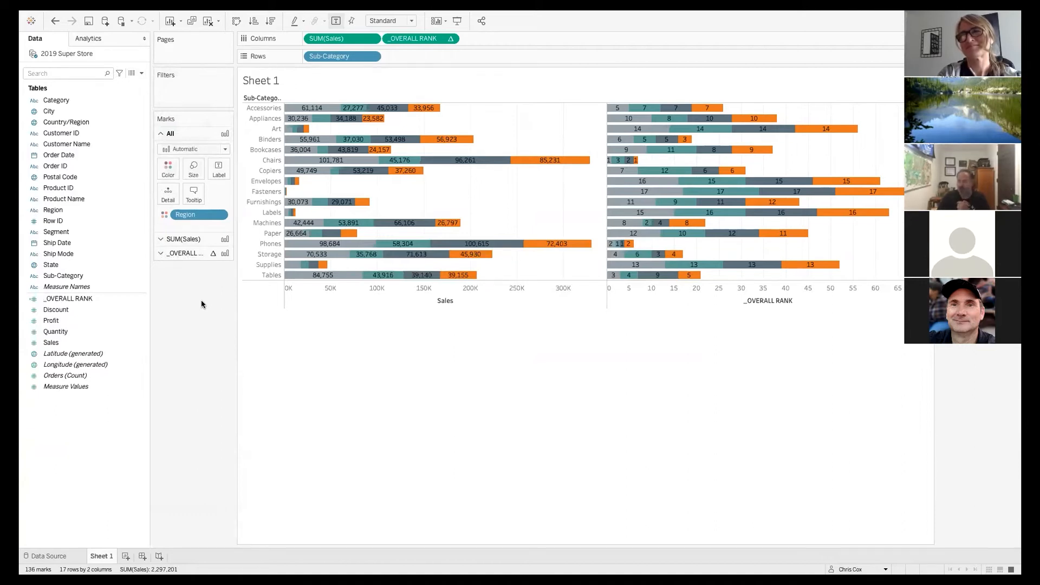
right_click(104, 559)
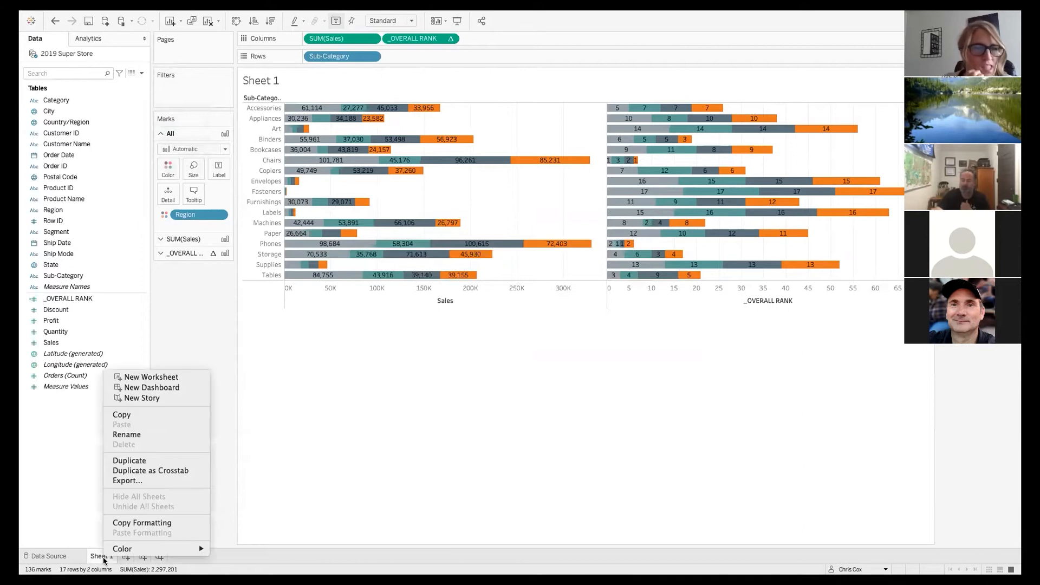
click(145, 460)
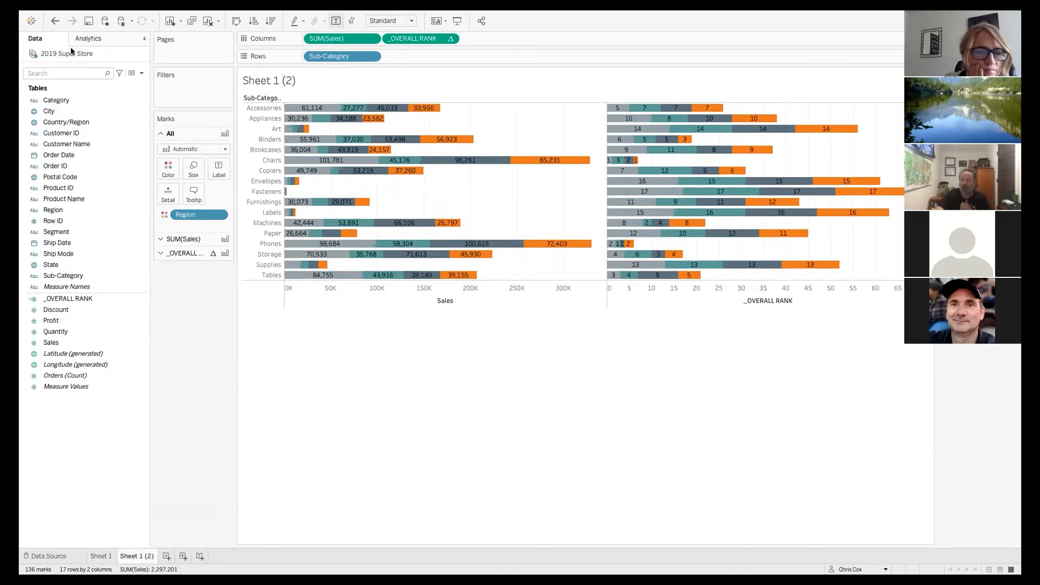
Undo the duplication of Sheet 1 and the closing of My Superstore - Old.
click(55, 21)
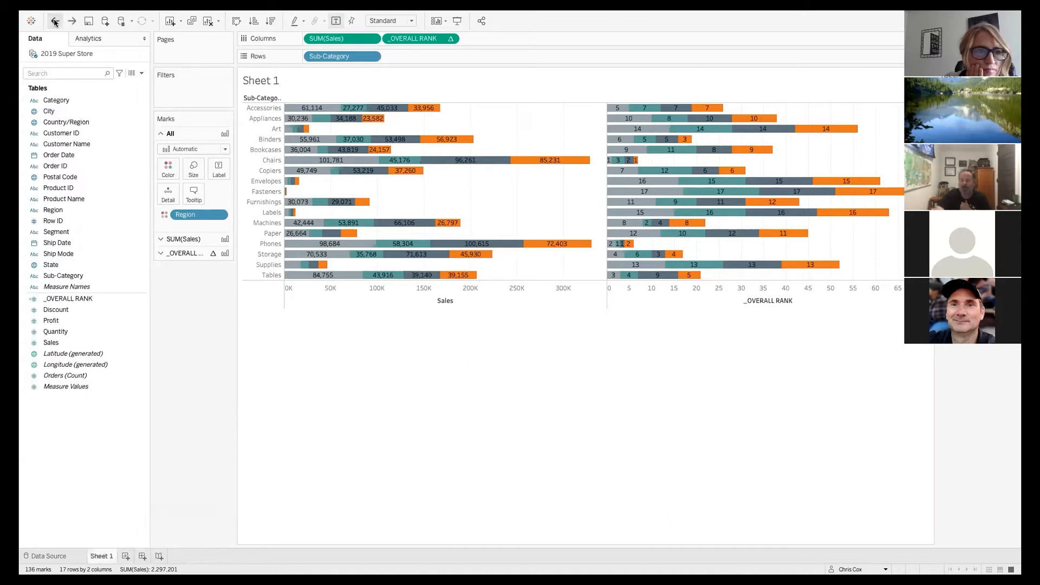
click(55, 21)
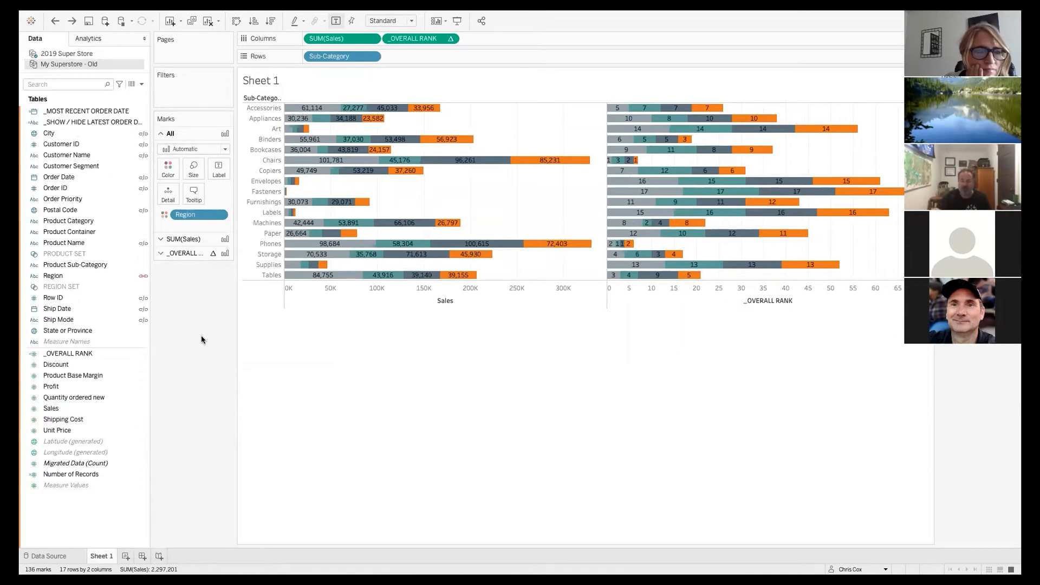
Take the Book3 workbook window out of full-screen view.
mouse_move(64, 14)
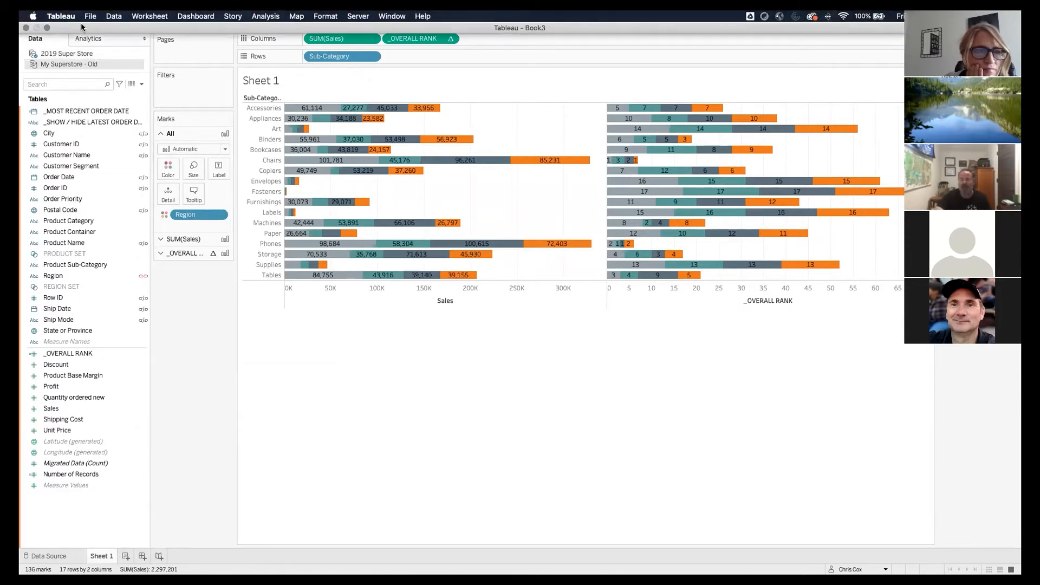
click(48, 27)
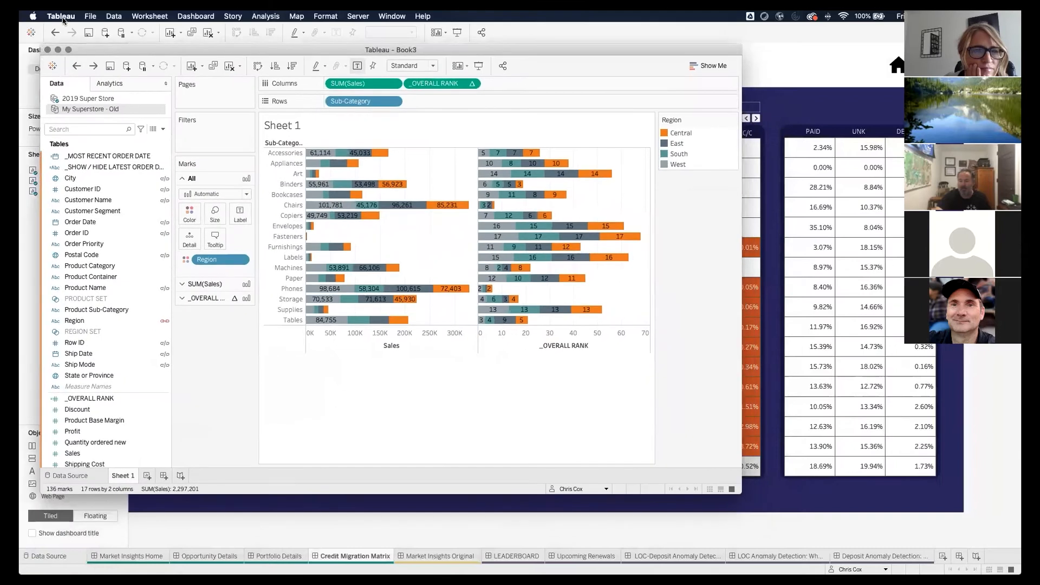
click(88, 16)
click(218, 431)
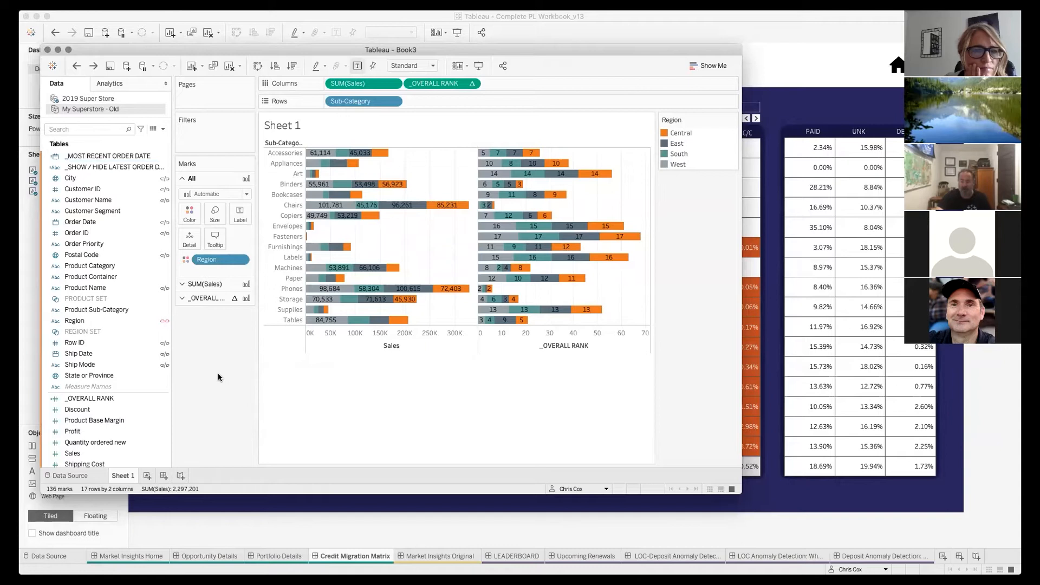
Add two new worksheets and place Region from My Superstore - Old on Rows of the second one.
click(146, 475)
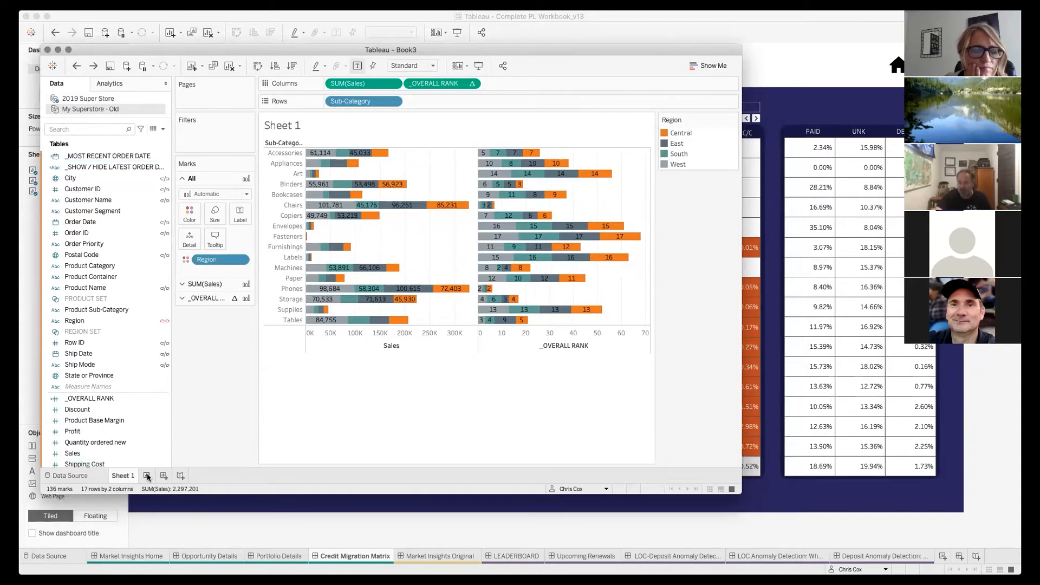
right_click(151, 478)
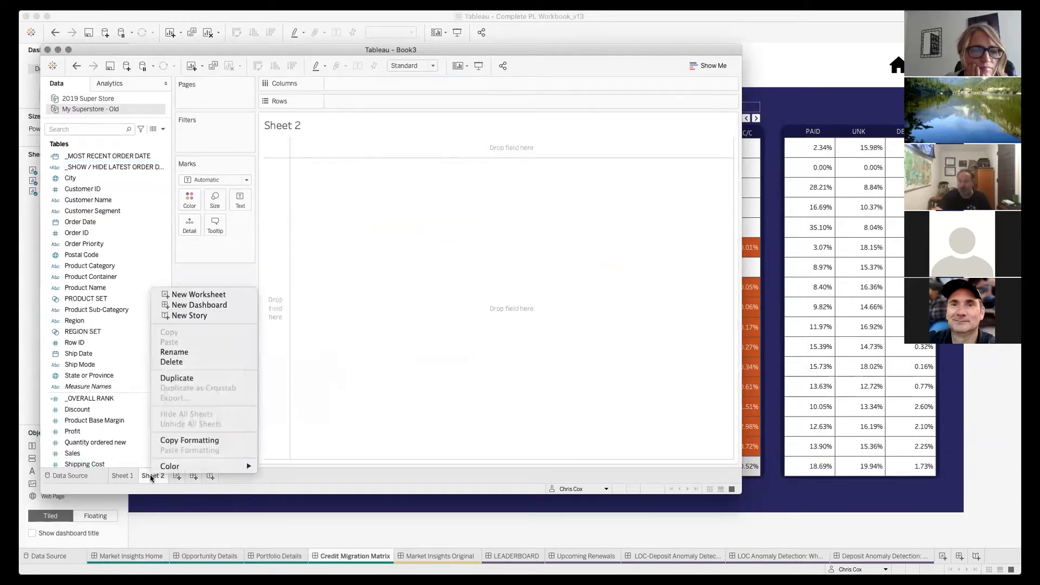
click(199, 295)
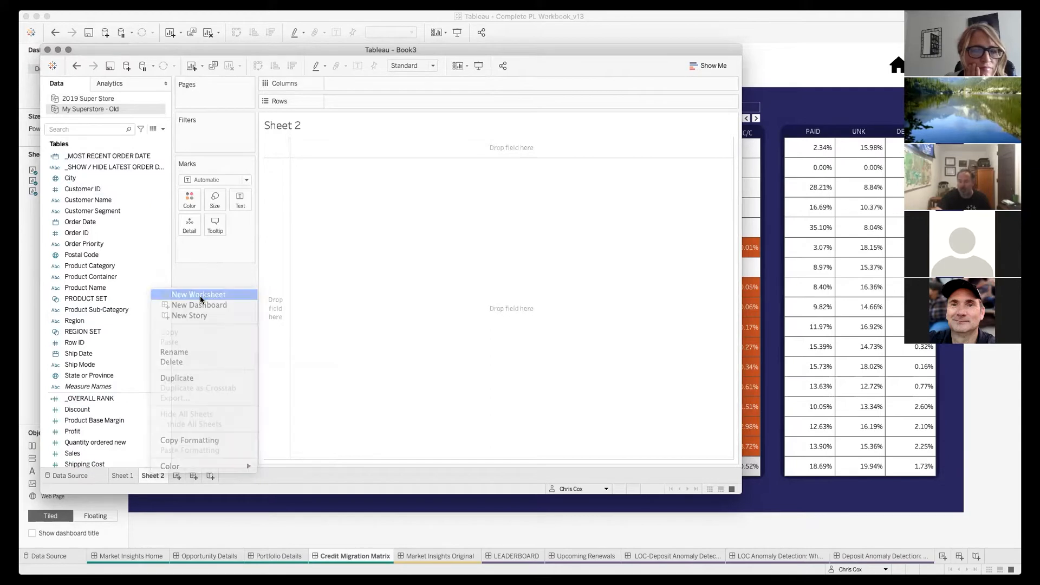
double_click(93, 321)
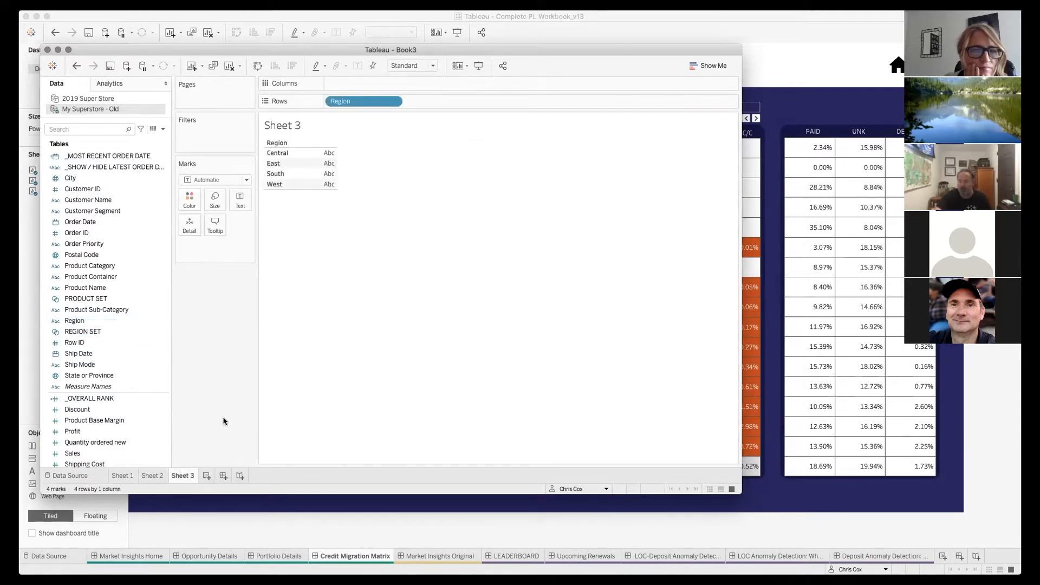
Rename the worksheet containing the Region rows as Old Data Source.
right_click(184, 475)
click(213, 353)
text(Old Data Source)
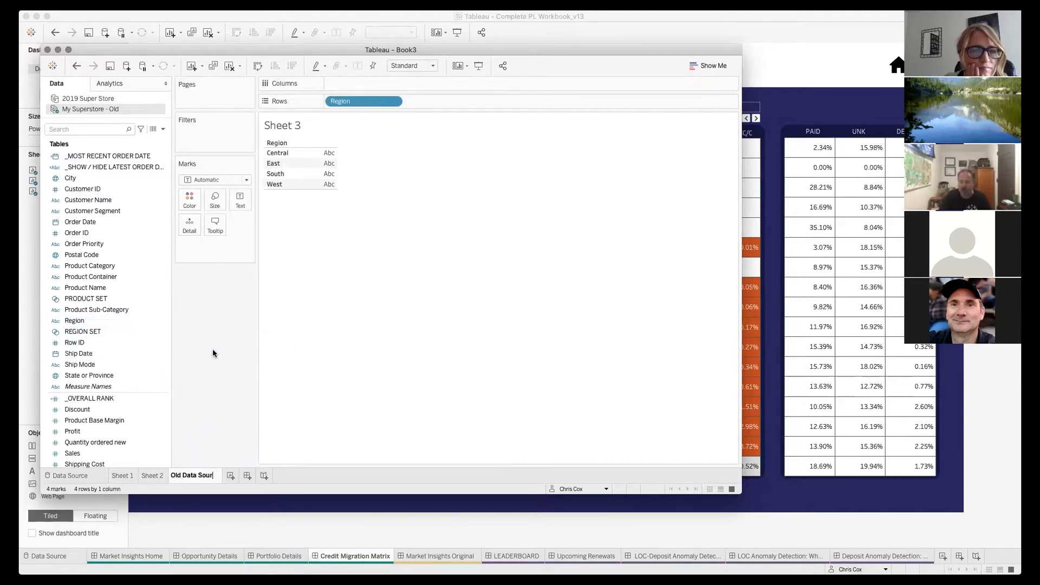
key(Return)
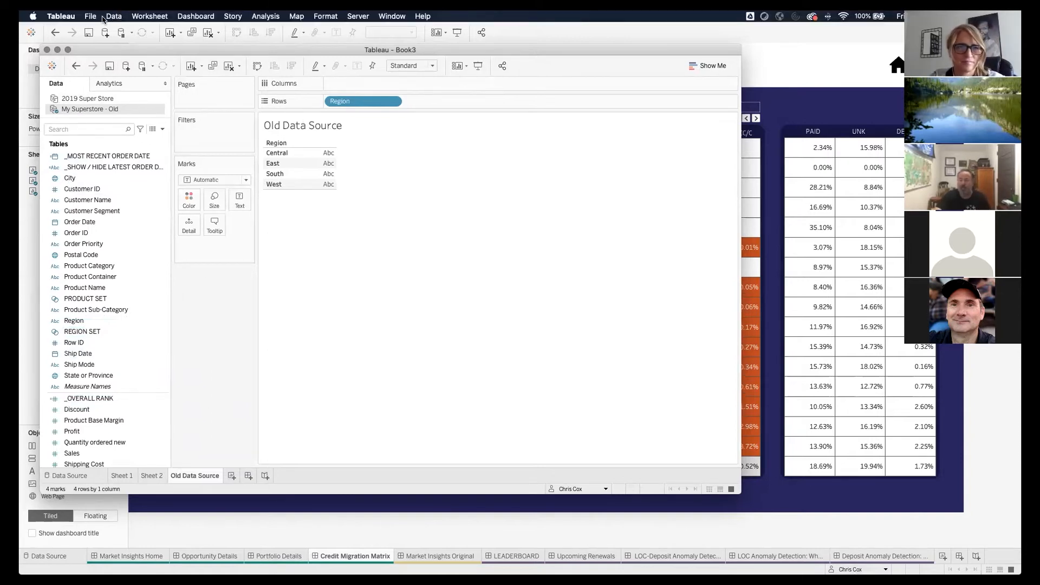
Create a new blank workbook and dismiss the File Recovery dialog without opening any recovered copy.
click(91, 12)
click(91, 12)
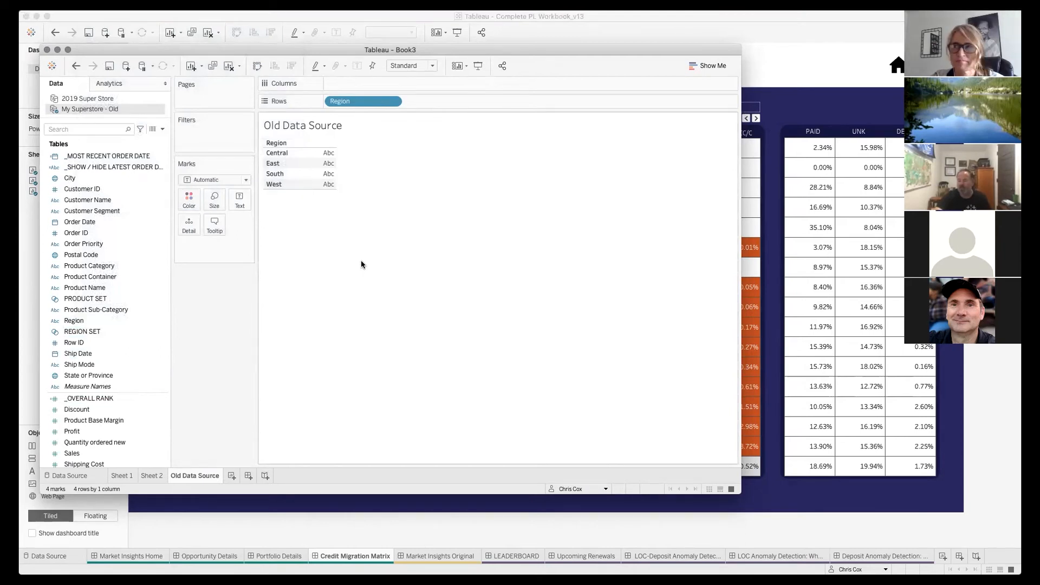
key(super+n)
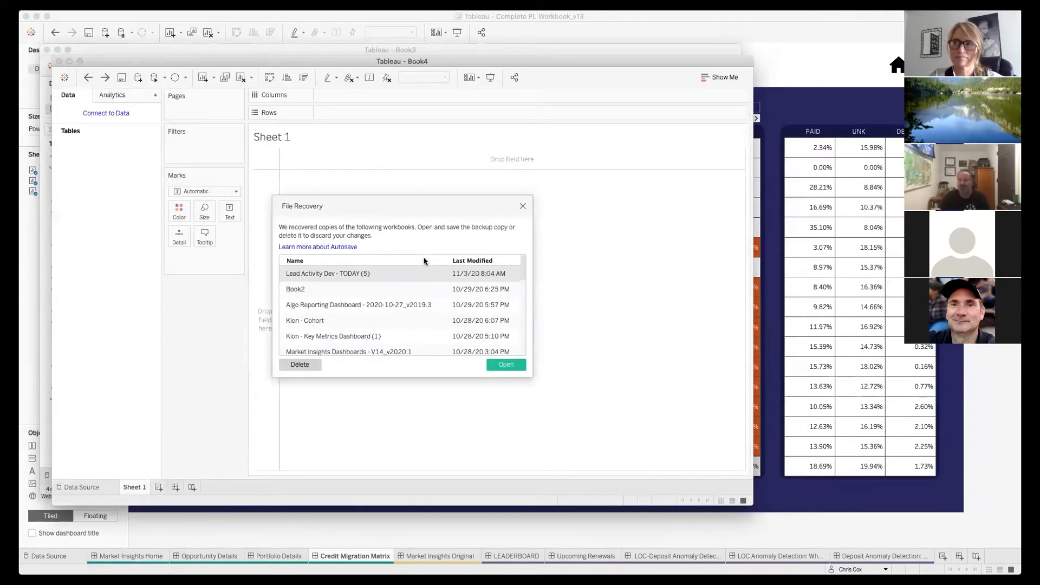
click(523, 206)
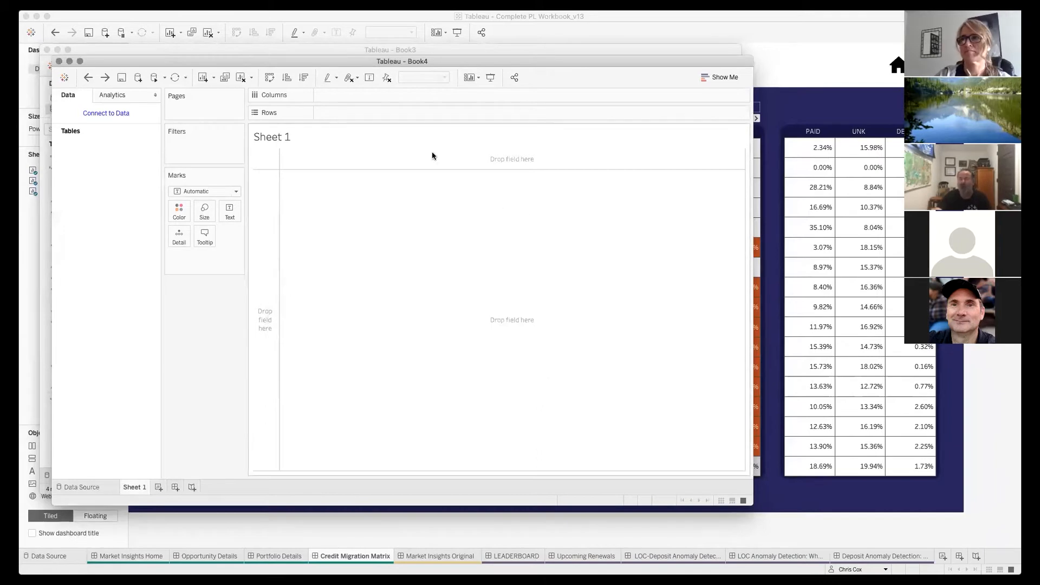
Tile the new Book4 window and the Book3 window side by side in split view.
drag(280, 62, 377, 80)
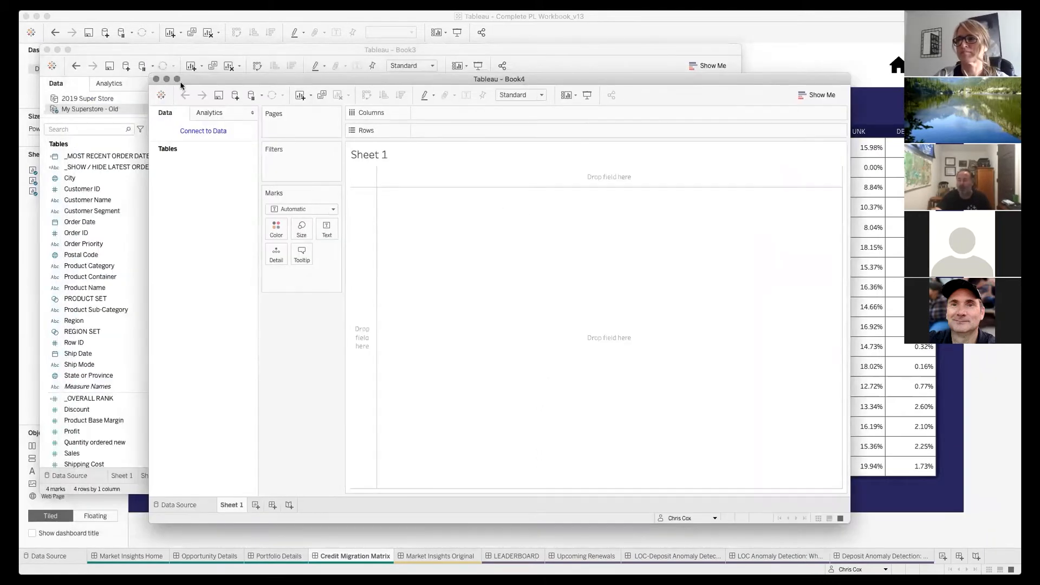
mouse_move(177, 79)
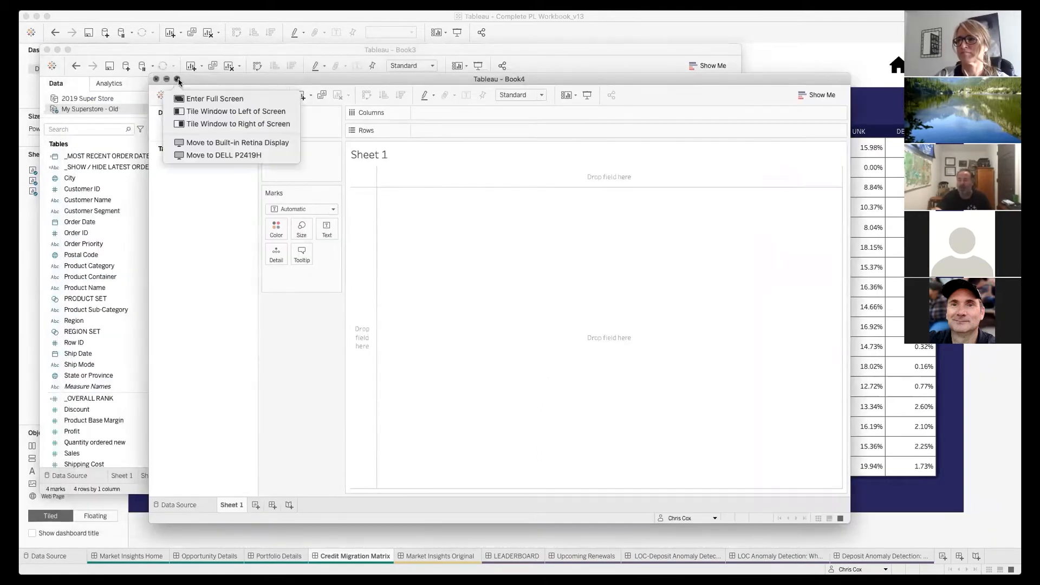
click(211, 124)
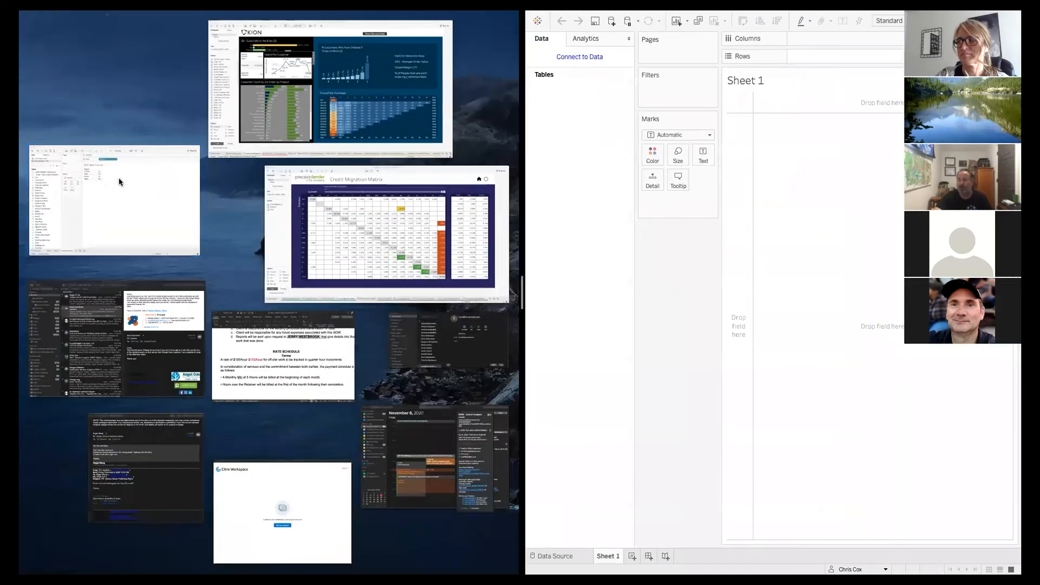
click(119, 182)
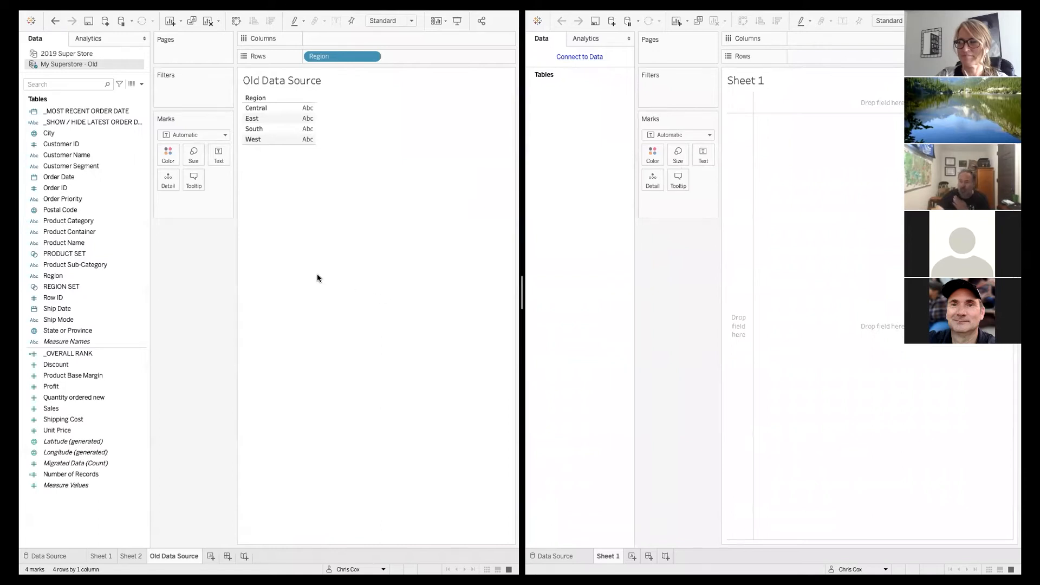
Rename the Sheet 1 worksheet in Book3 as 2019 Super Store.
click(74, 54)
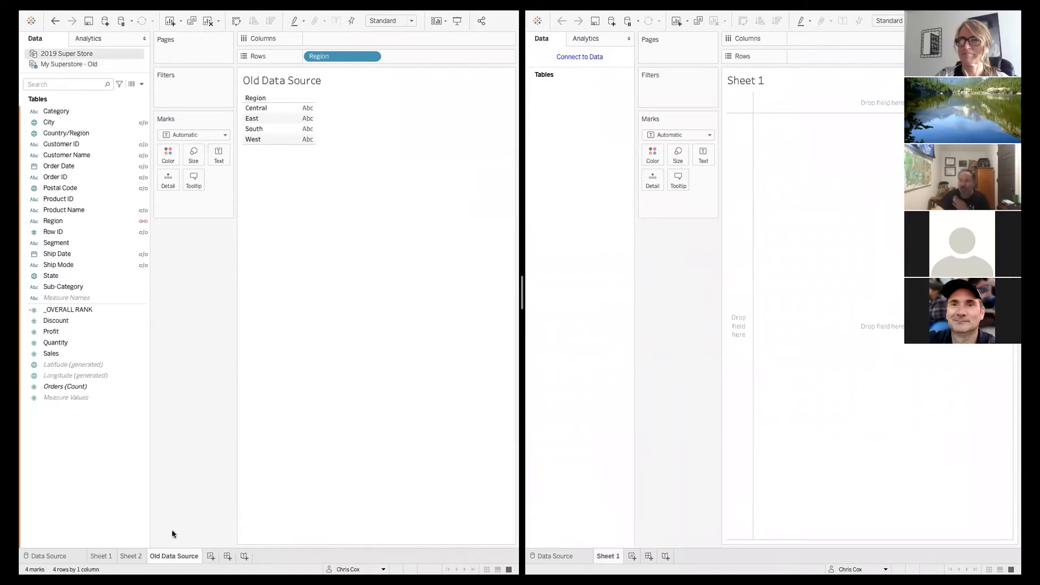
click(106, 557)
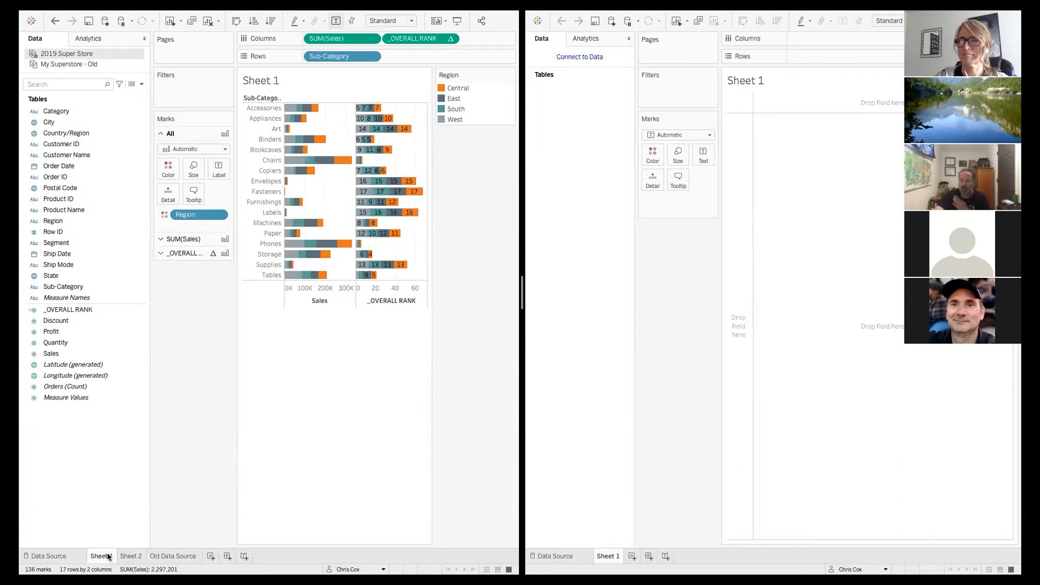
right_click(109, 557)
click(142, 426)
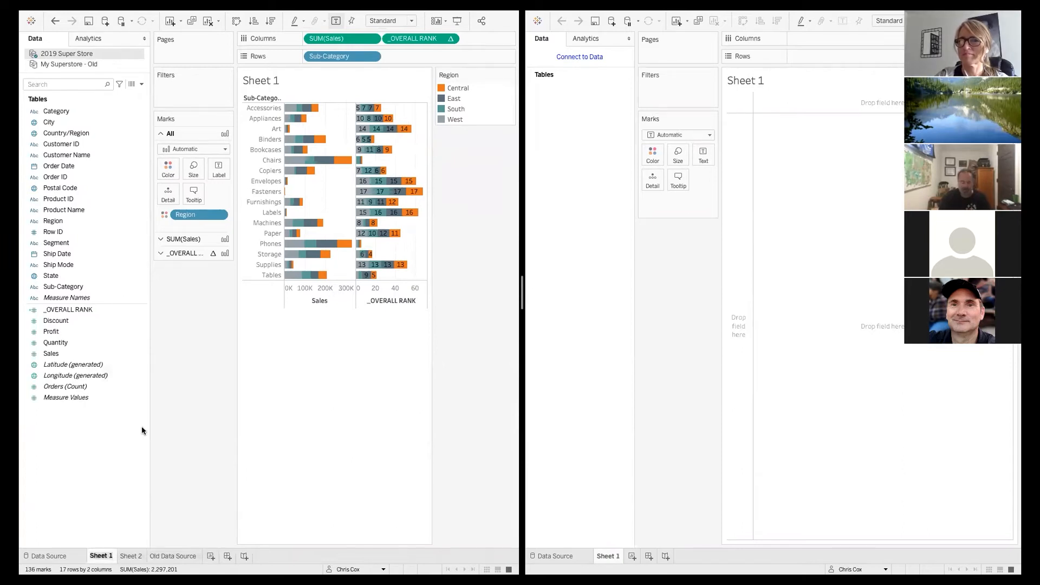
text(Data Sourc)
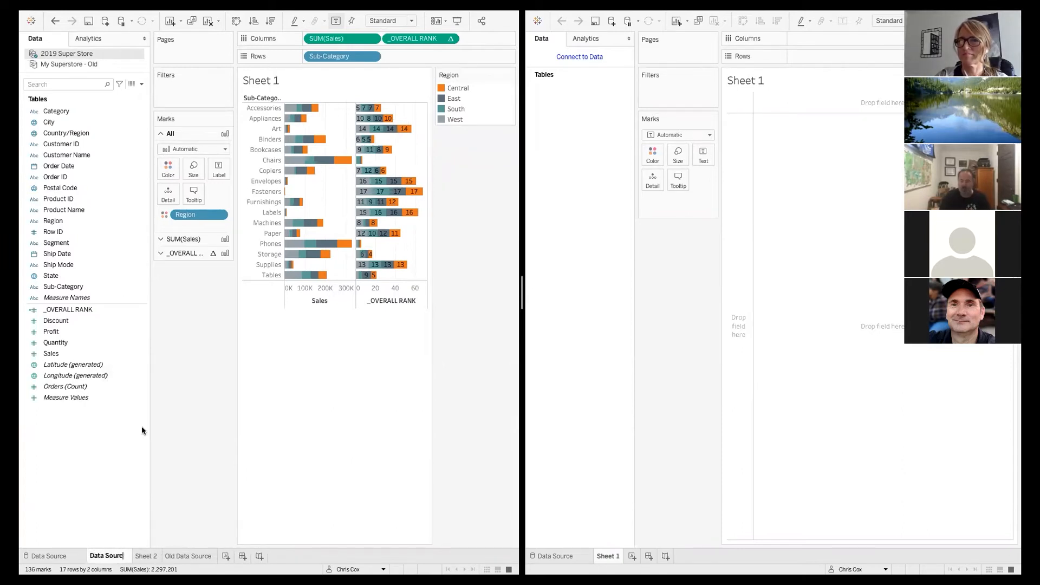
key(BackSpace)
key(BackSpace)
key(BackSpace)
key(BackSpace)
key(BackSpace)
key(BackSpace)
key(BackSpace)
key(BackSpace)
key(BackSpace)
key(BackSpace)
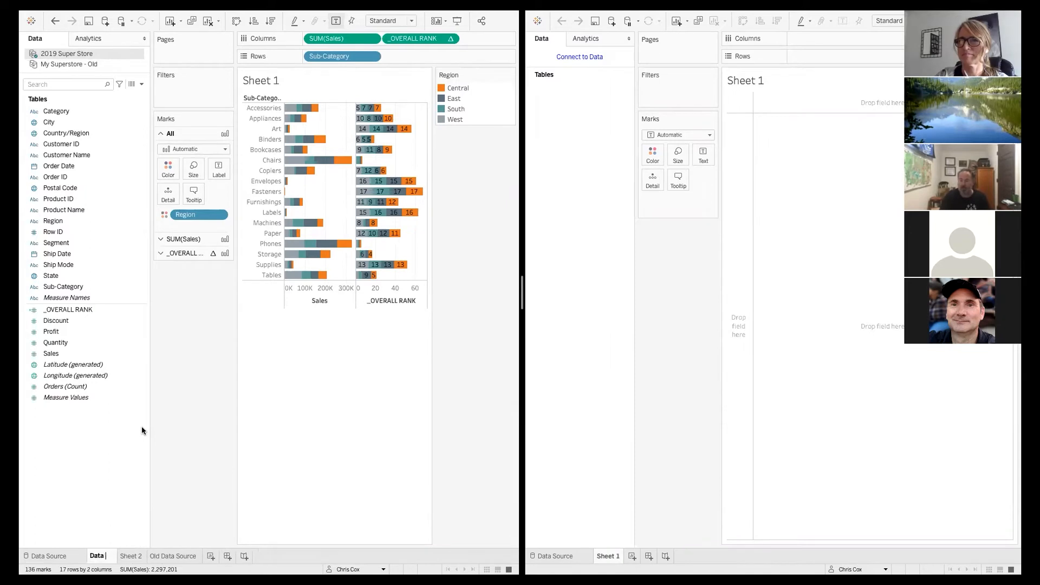
text(2019)
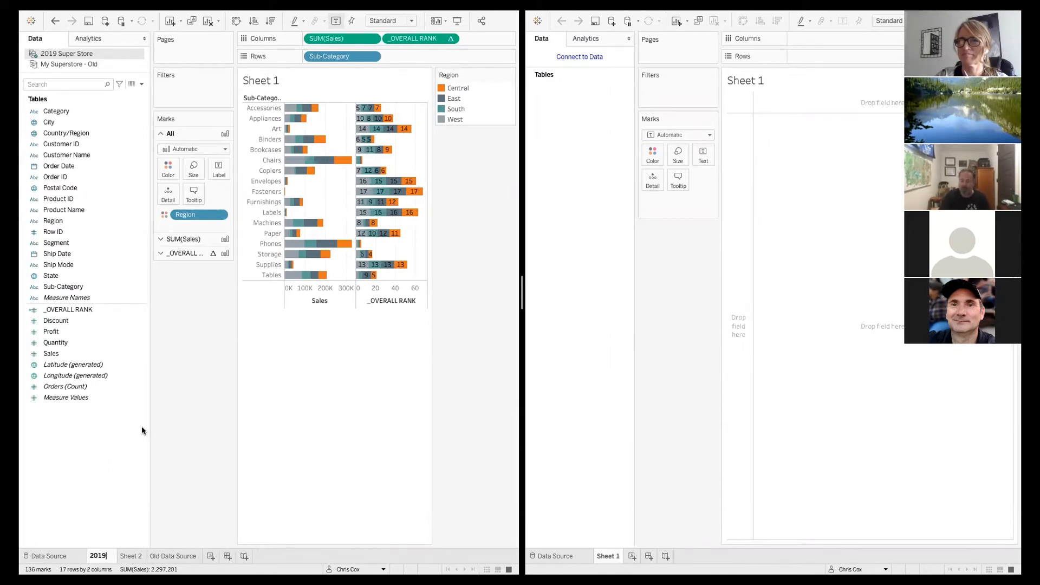
text( Sup)
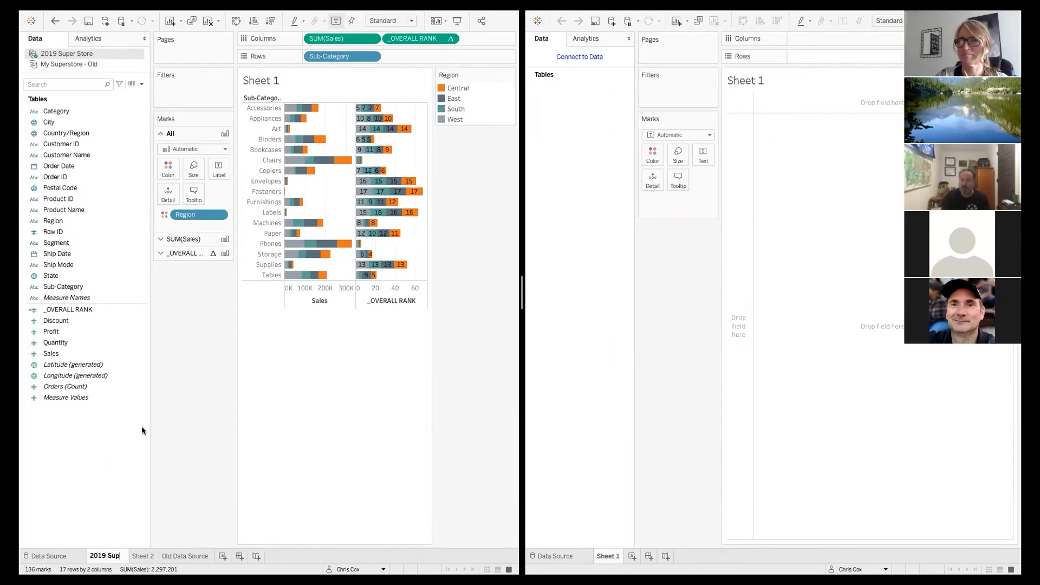
text(er Store)
key(Return)
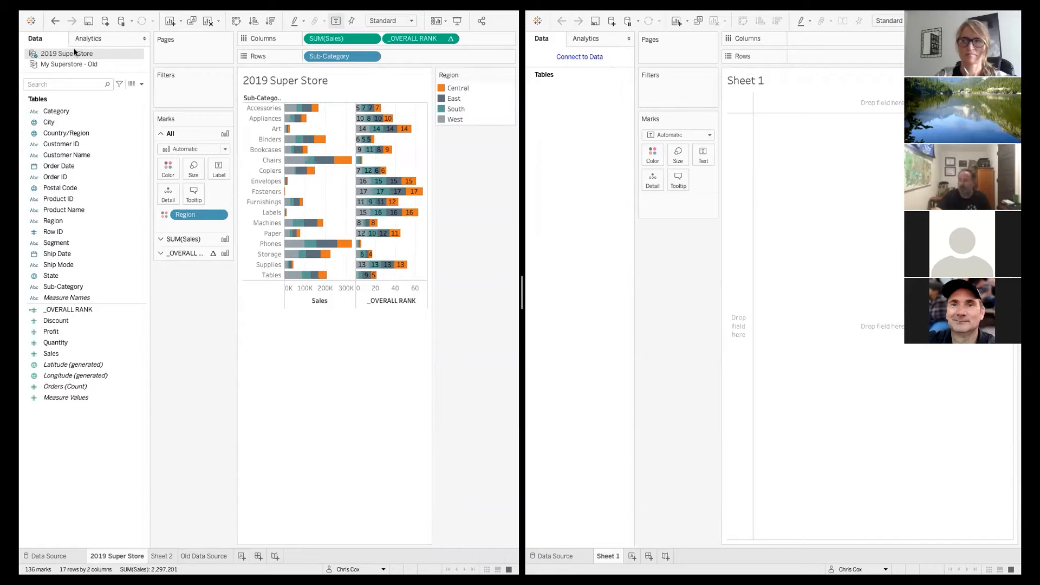
Close the My Superstore - Old data source in Book3 and delete the empty Sheet 2.
click(83, 64)
right_click(83, 63)
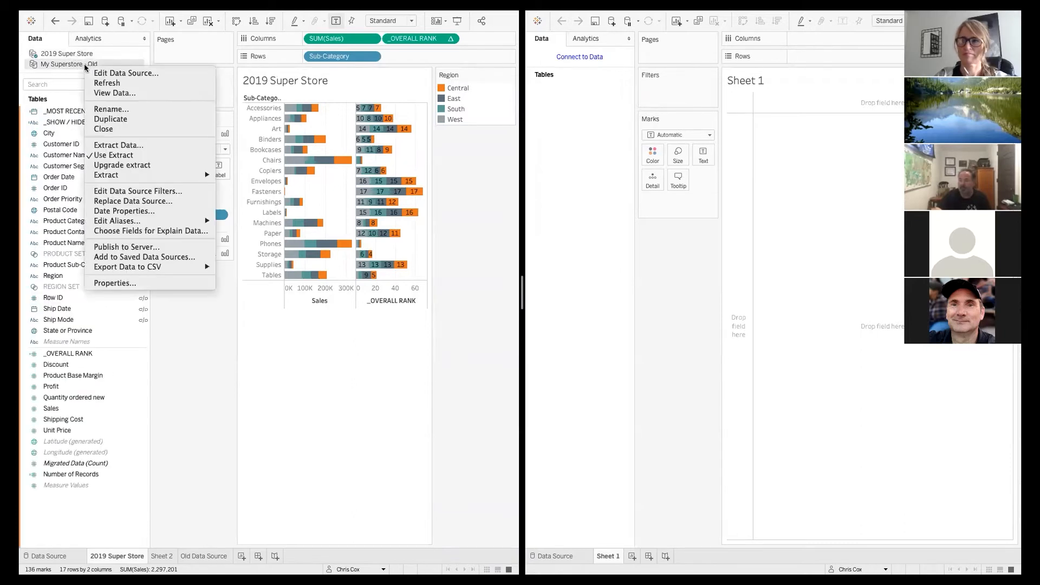
click(118, 129)
click(340, 313)
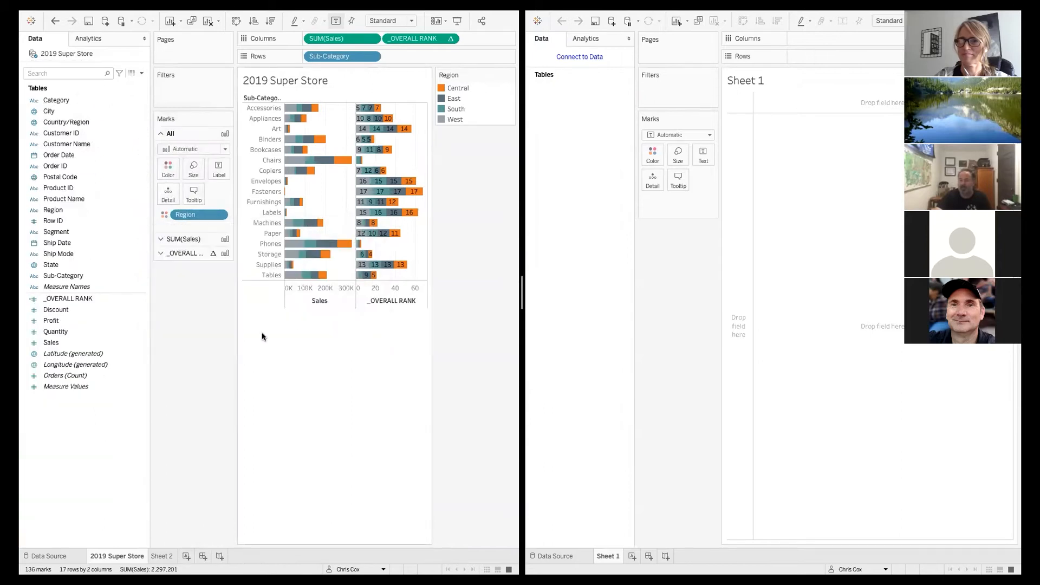
right_click(168, 554)
click(187, 438)
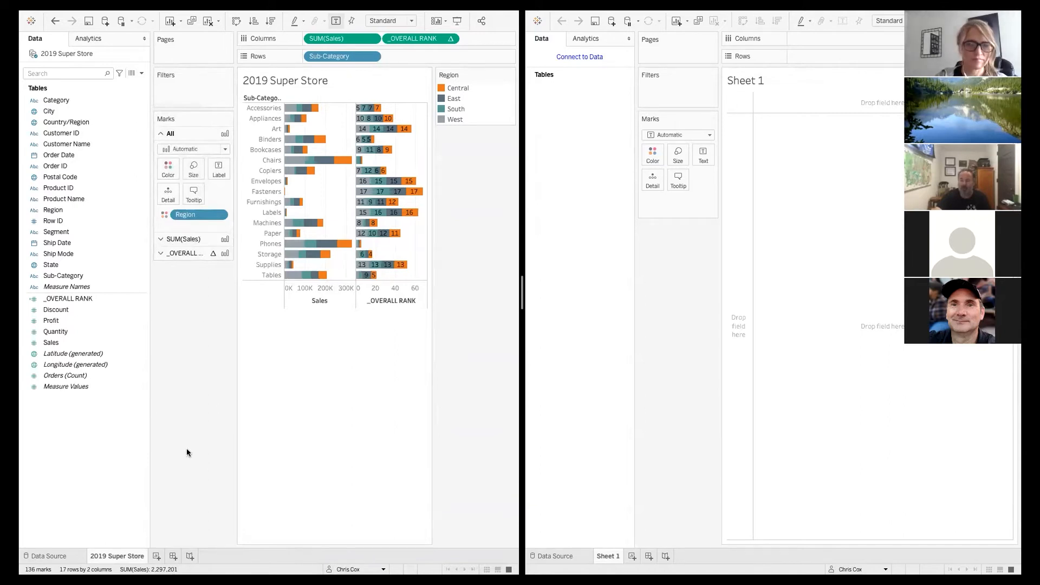
Copy the 2019 Super Store worksheet from Book3 and paste it into Book4.
right_click(115, 558)
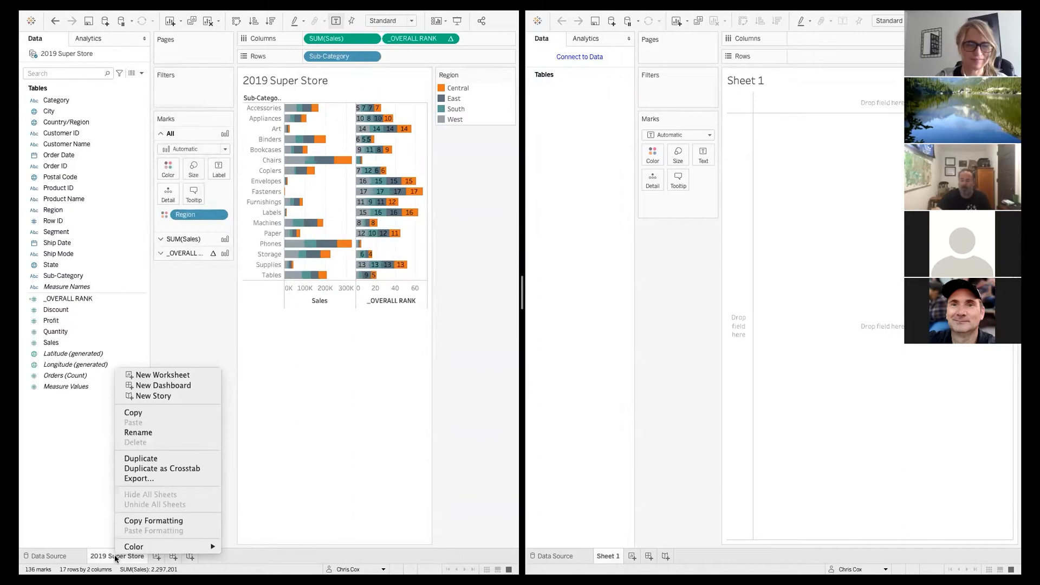
click(154, 414)
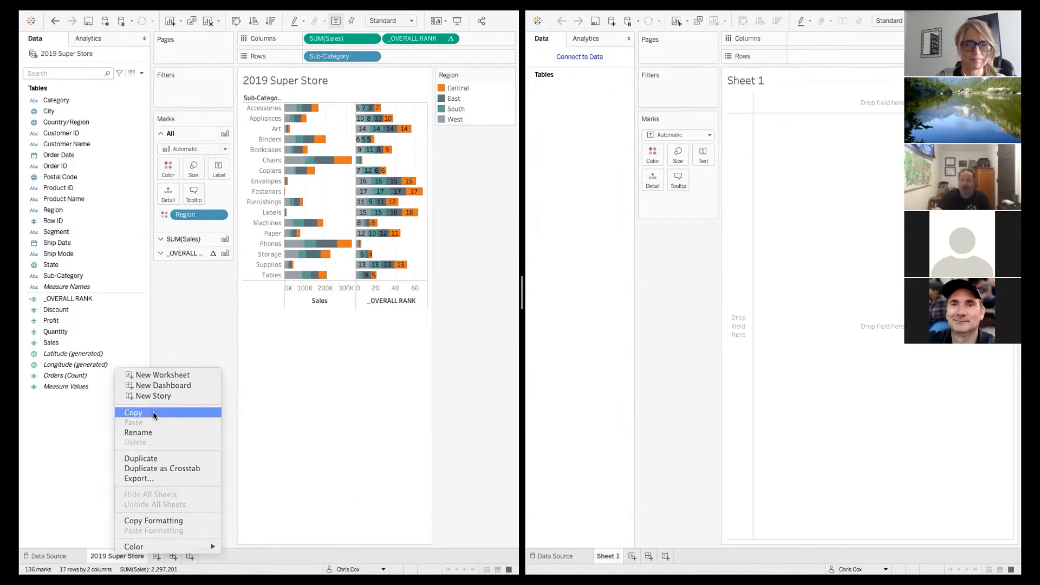
right_click(701, 554)
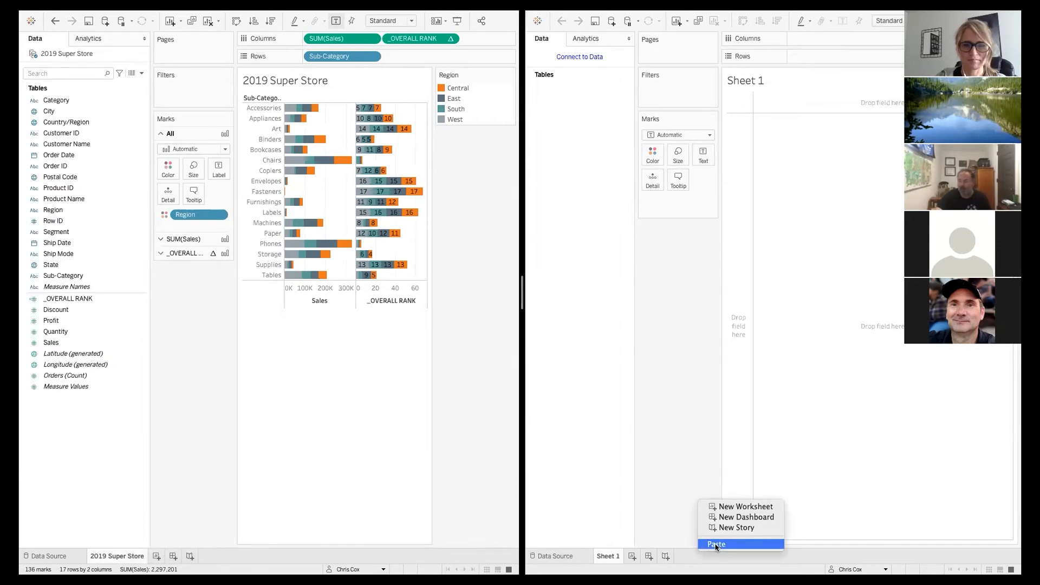
click(715, 544)
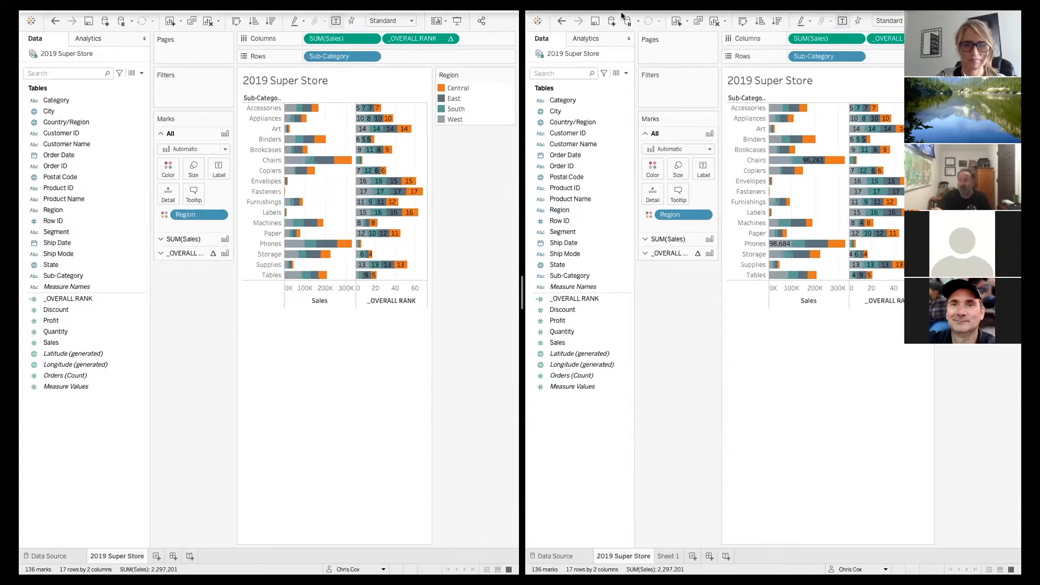
Connect Book4 to the Microsoft Excel file Sample - Superstore.xls as an additional data source.
mouse_move(621, 15)
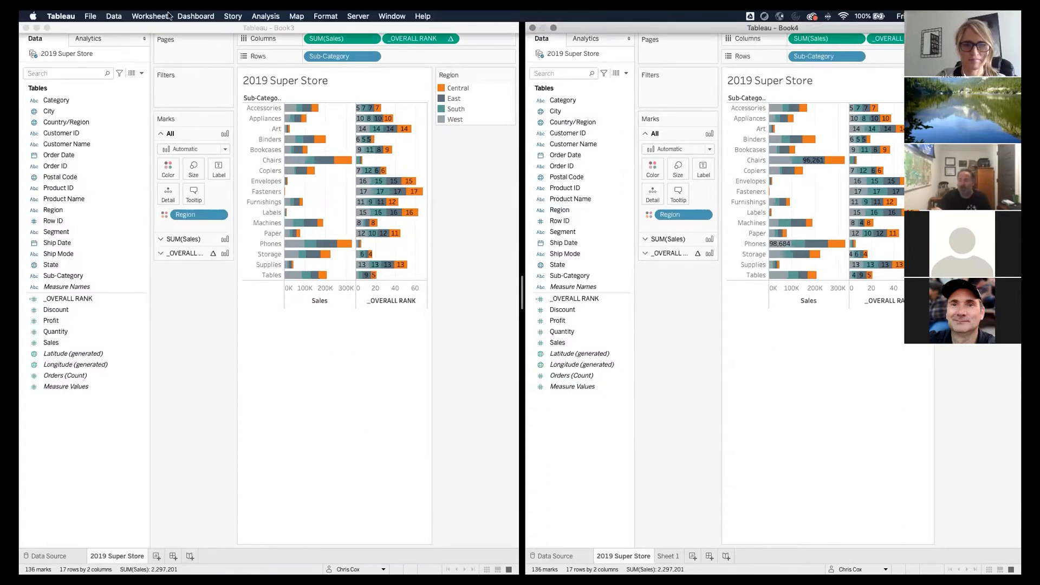
click(122, 16)
click(132, 28)
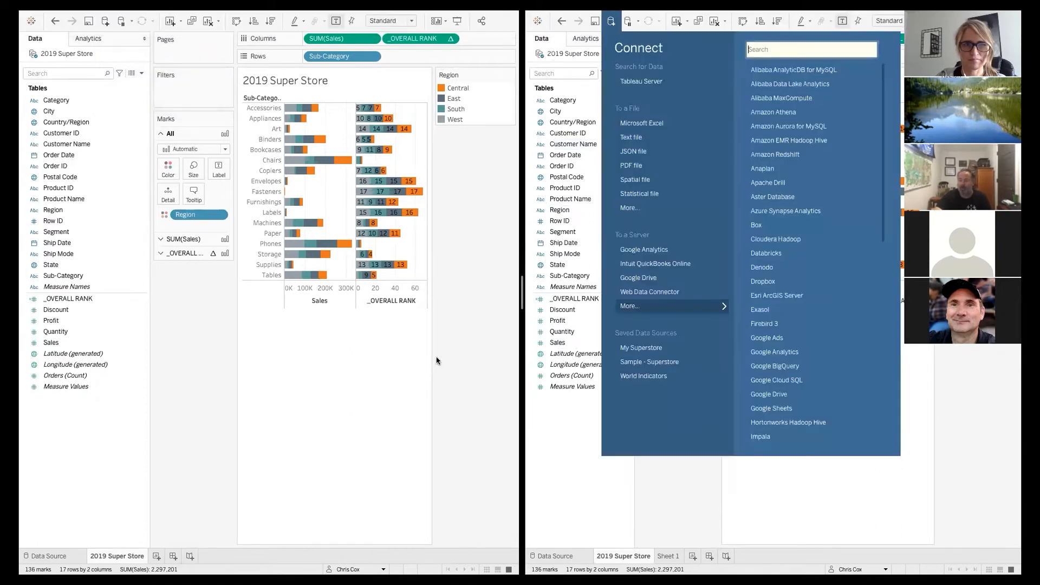
click(637, 125)
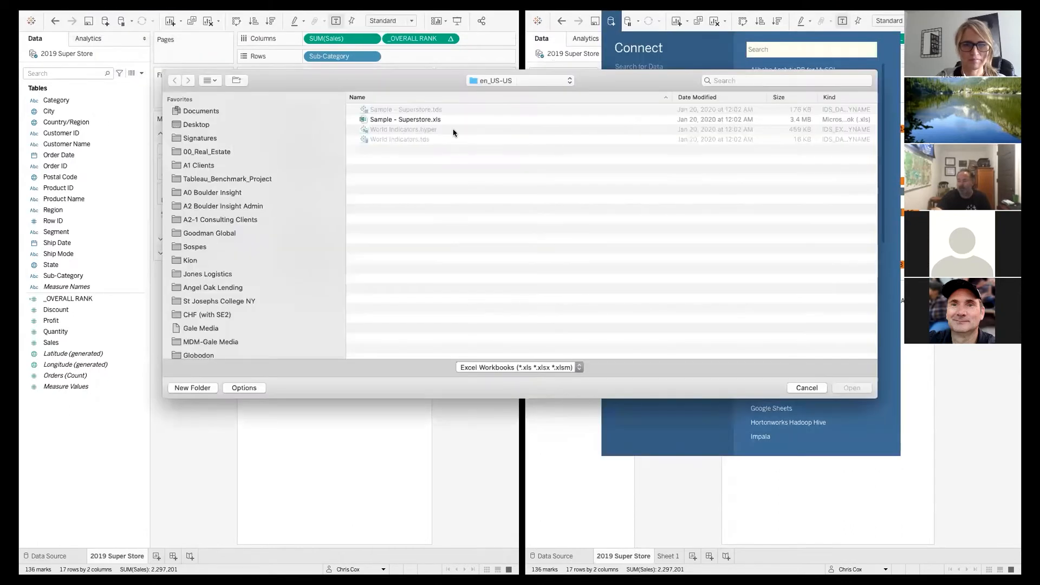
click(406, 120)
click(850, 388)
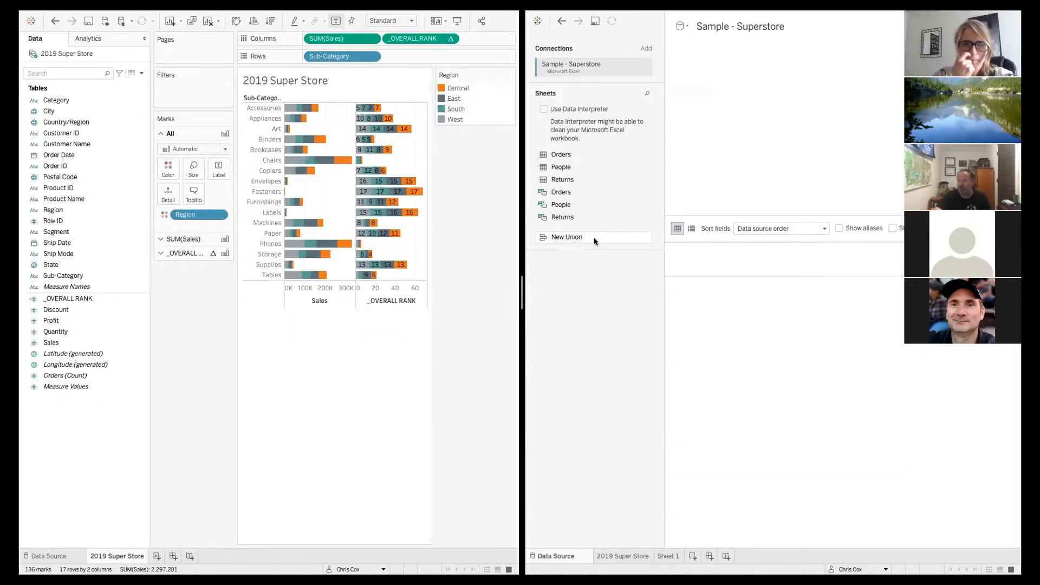
Rename the Sample - Superstore data source in Book4 as NEW.
click(715, 28)
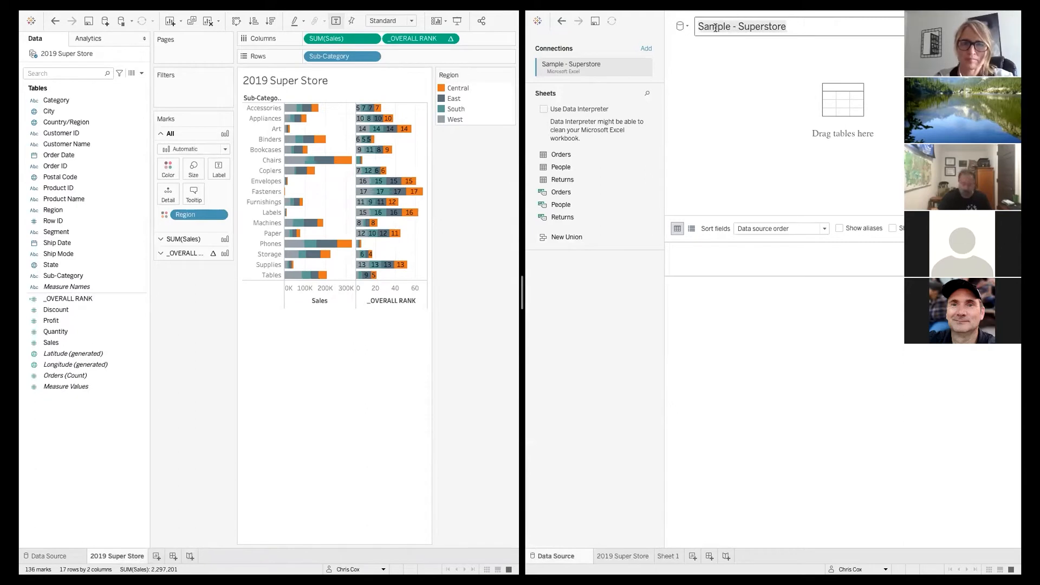
text(NEW)
key(Return)
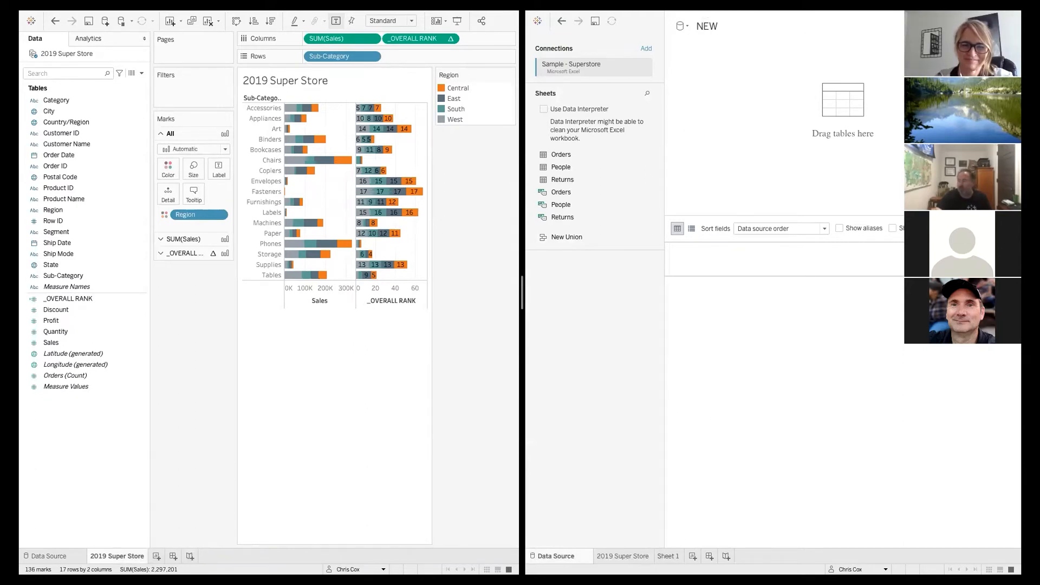
Try to extract the data of the NEW data source from Sheet 1 and dismiss the error.
click(672, 559)
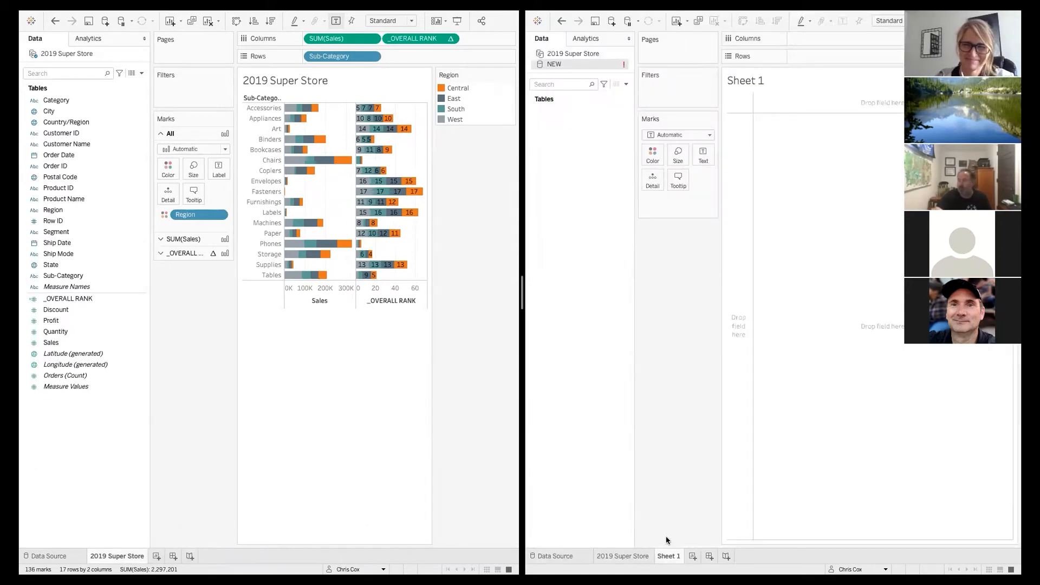
right_click(597, 68)
click(631, 146)
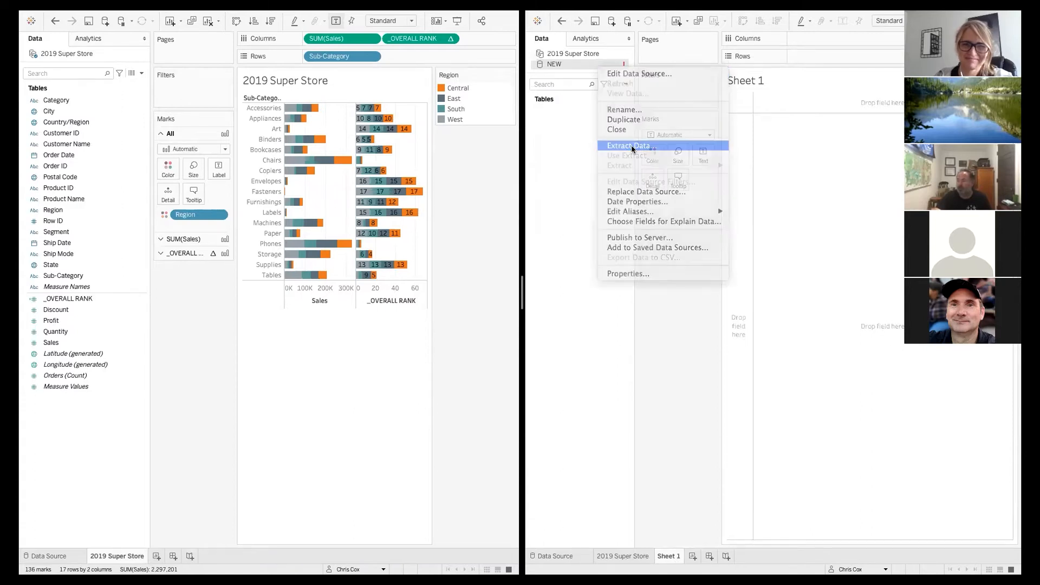
drag(887, 243, 887, 244)
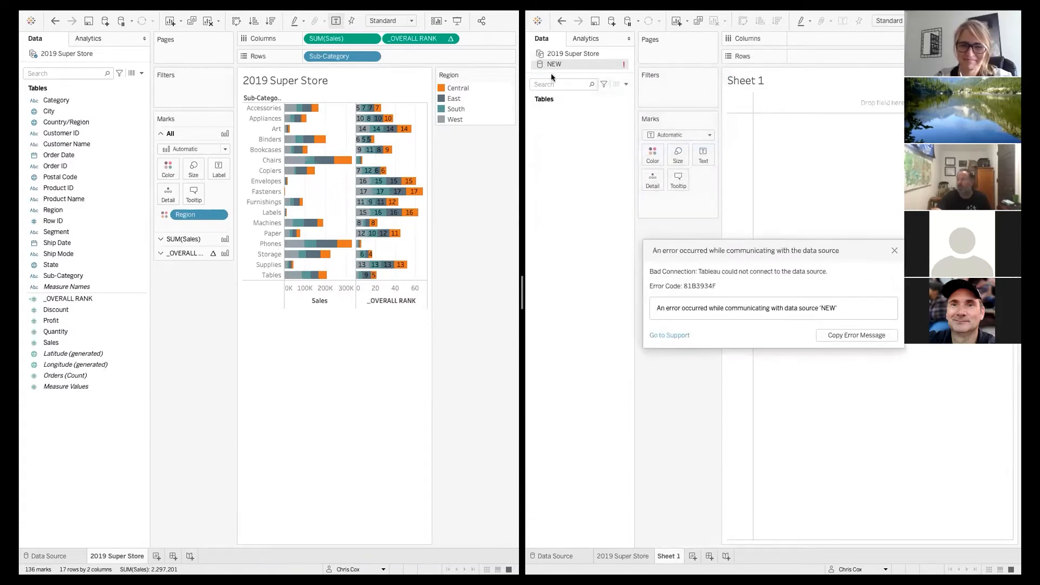
click(894, 250)
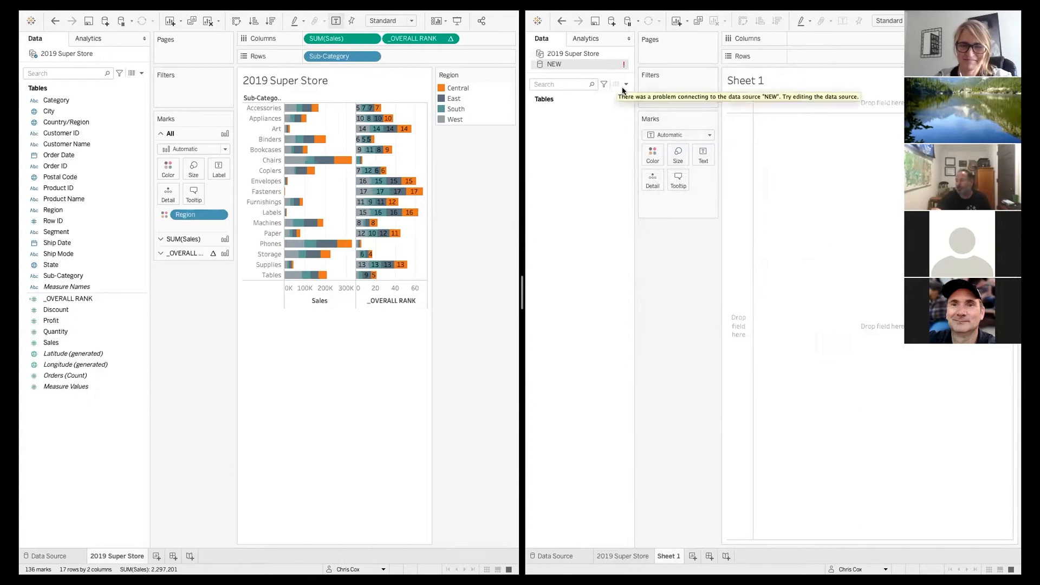
Add the Orders table to the NEW data source and save its extract as NEW.hyper in Downloads.
right_click(591, 69)
click(603, 74)
drag(586, 157, 711, 116)
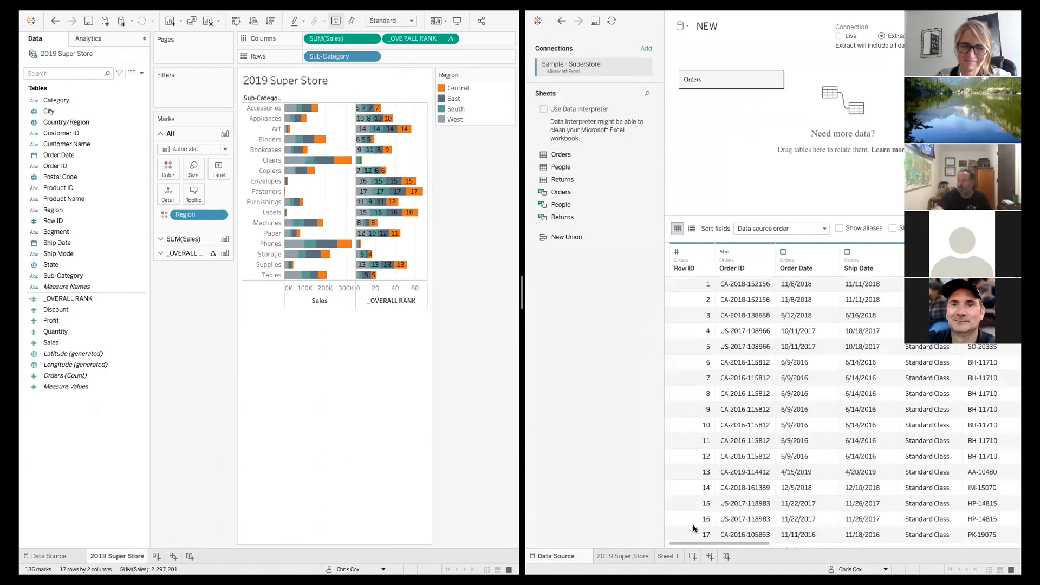
click(668, 556)
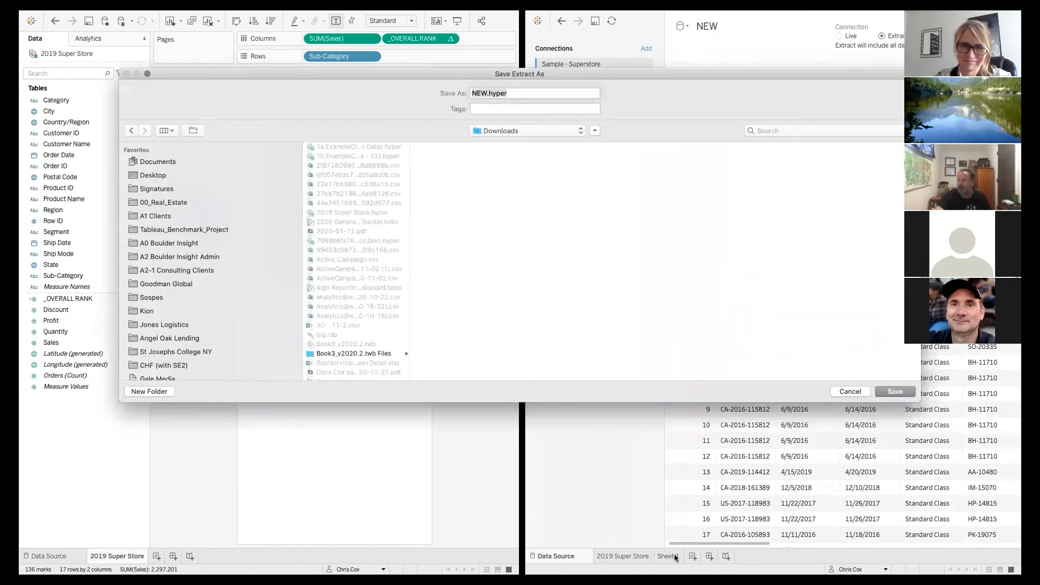
click(894, 392)
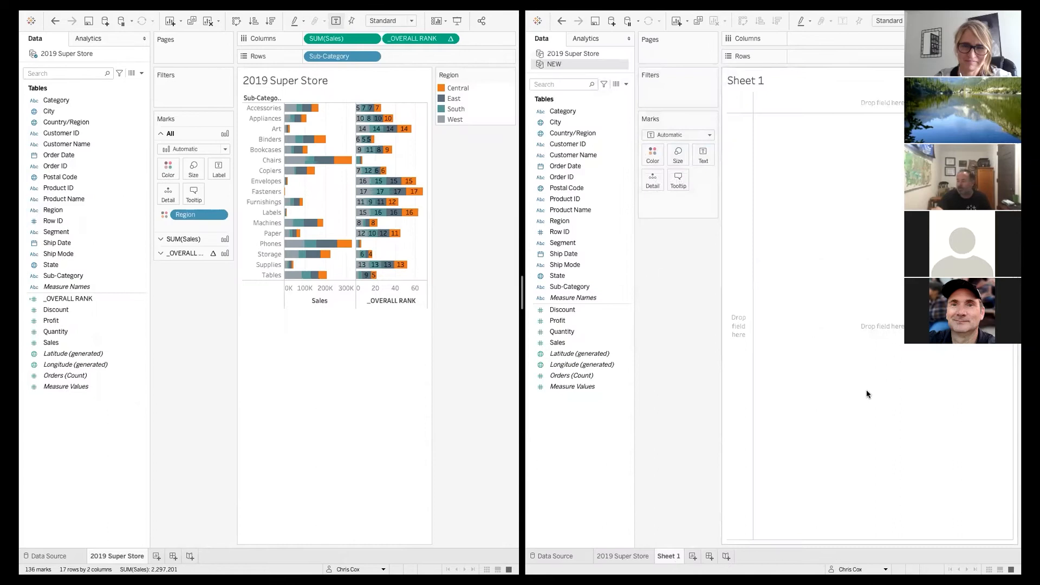
Replace the 2019 Super Store data source with NEW throughout the new workbook and display the 2019 Super Store worksheet.
right_click(577, 51)
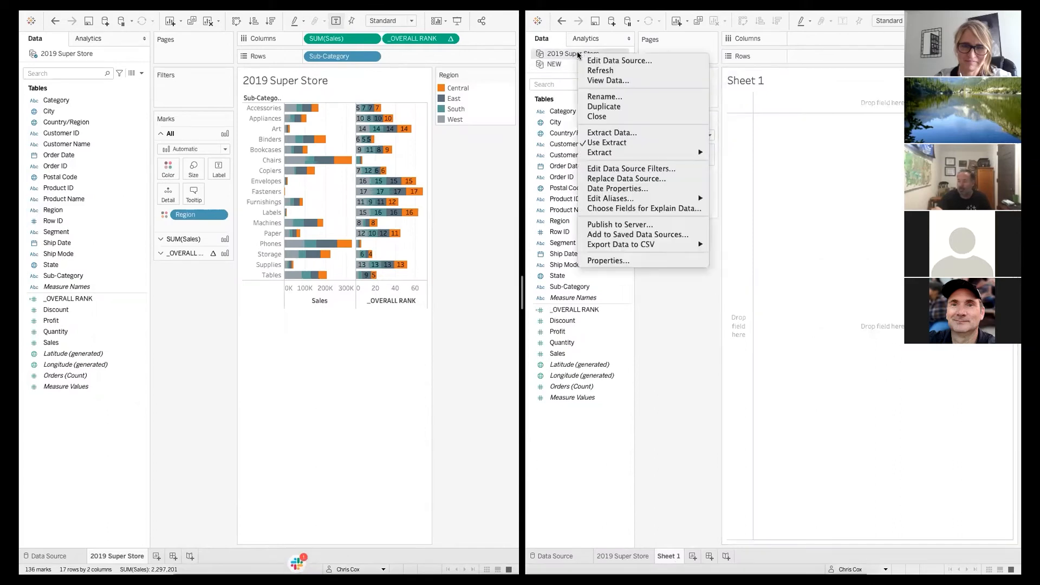
click(630, 178)
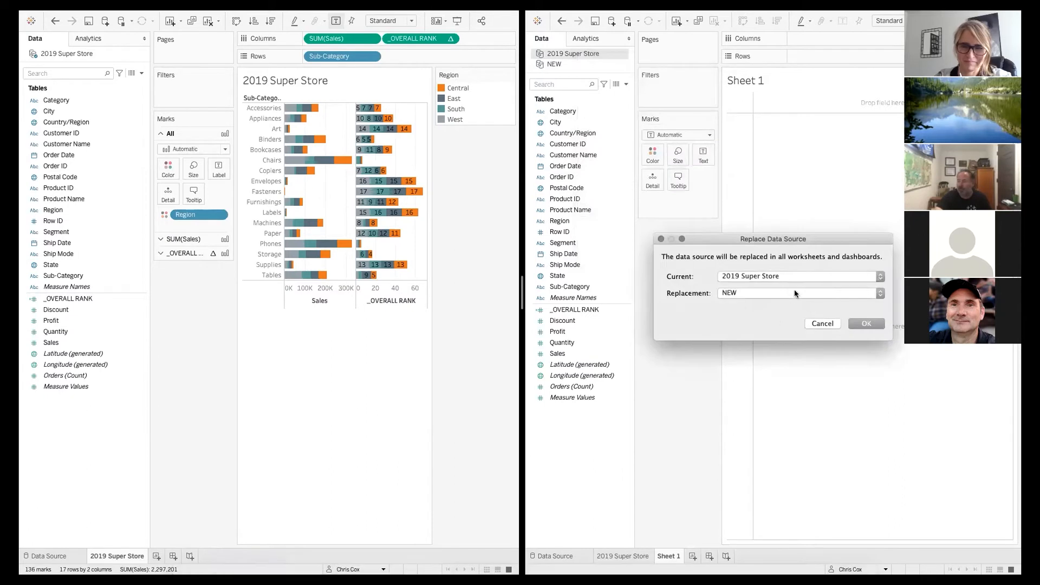
click(866, 325)
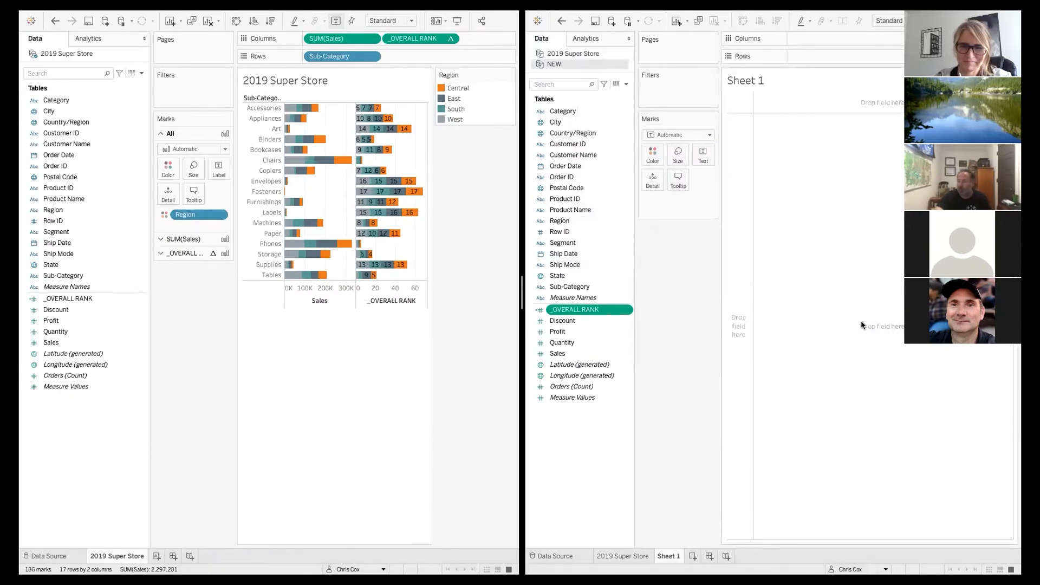
click(629, 558)
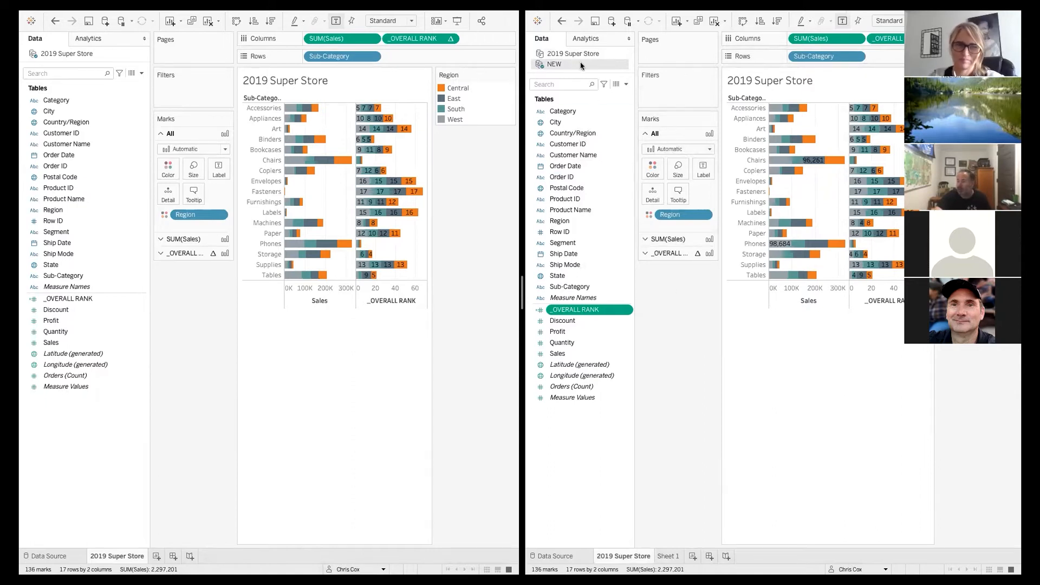
Rename the 2019 Super Store worksheet in the new workbook as NEW.
right_click(627, 556)
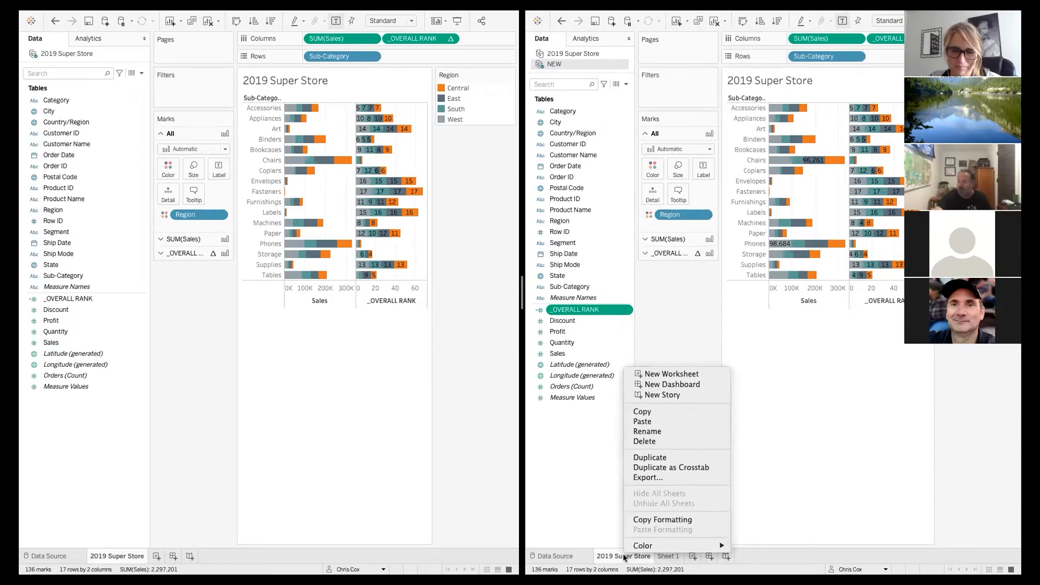
click(638, 431)
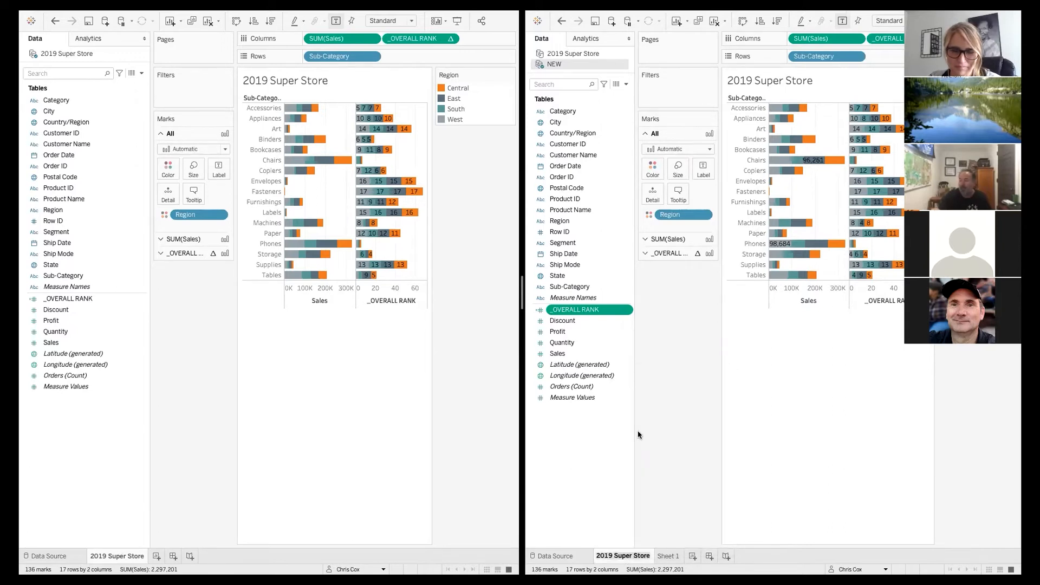
text(NEW)
key(Return)
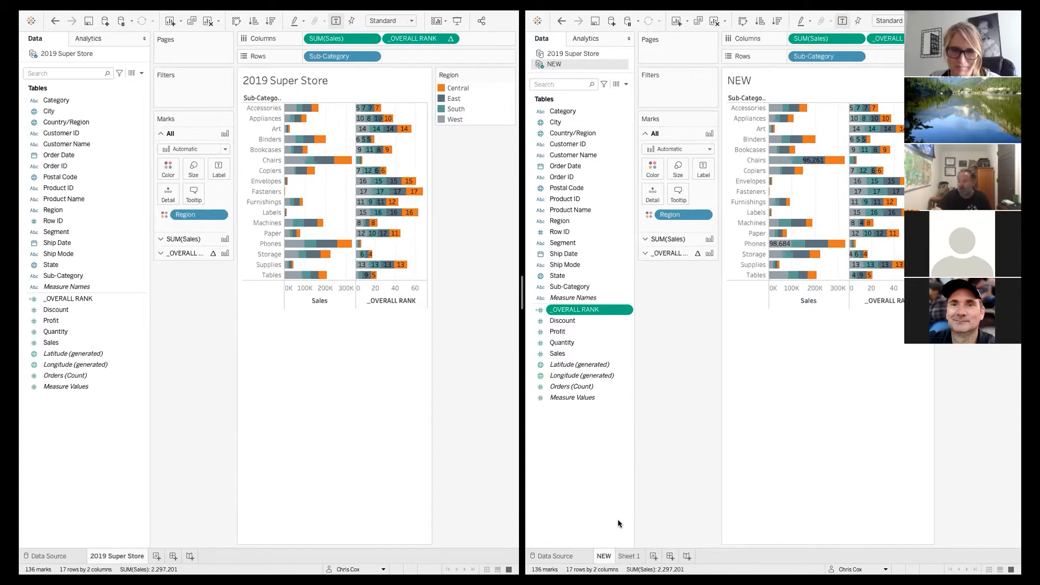
Copy the NEW worksheet into the original workbook and switch to its 2019 Super Store sheet for comparison.
right_click(603, 560)
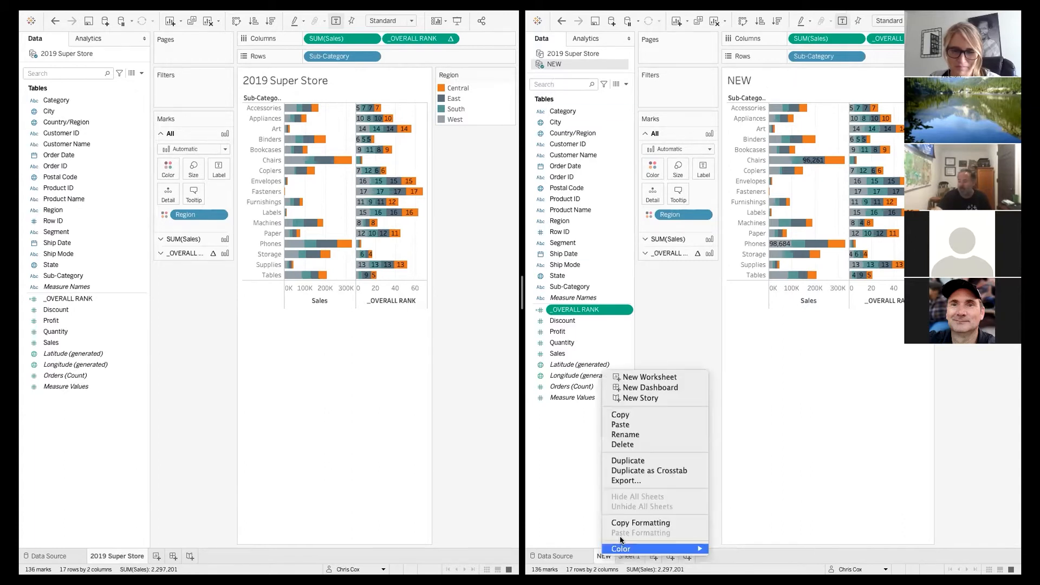
click(623, 423)
right_click(241, 554)
click(259, 546)
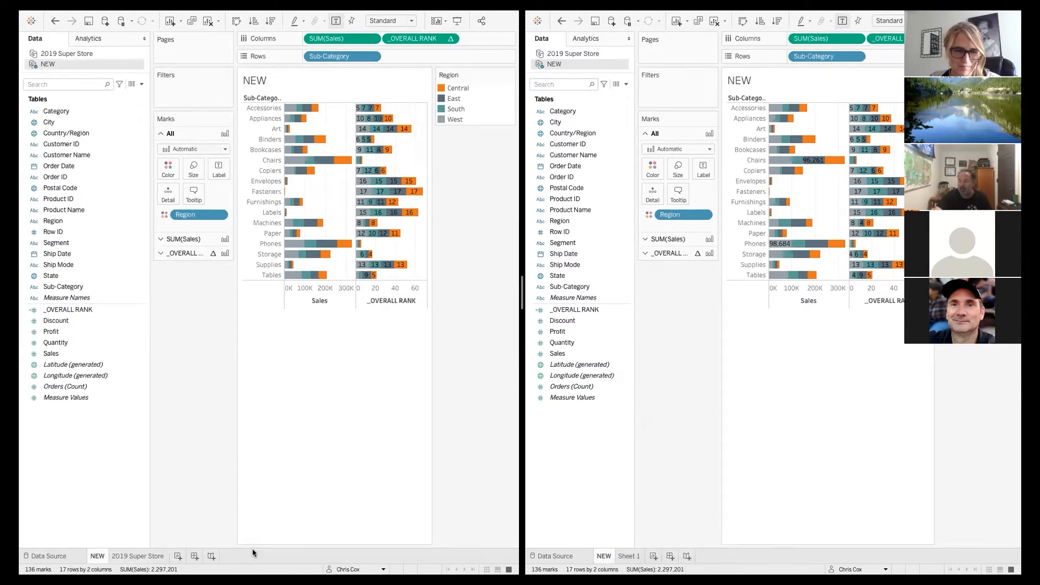
click(89, 111)
click(144, 555)
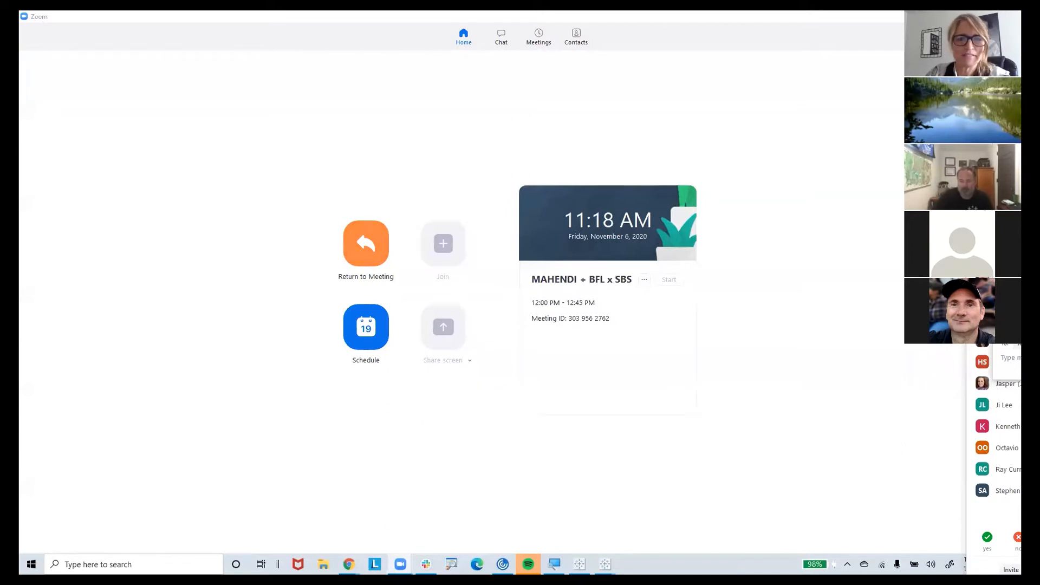
Switch to Slack and select the distinct-count question and the COUNTD formula reply in #_training_questions, then show the desktop.
click(959, 17)
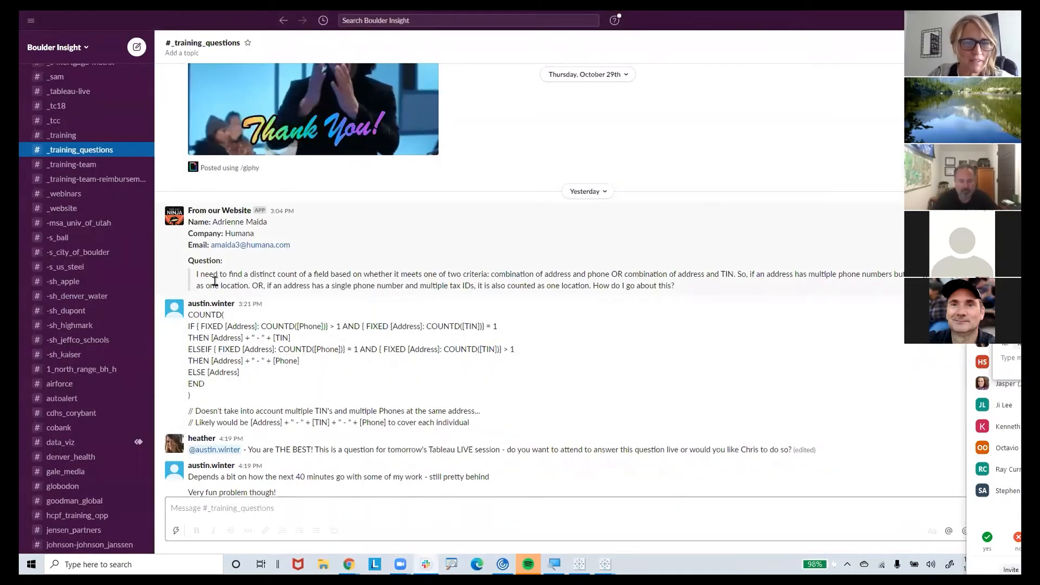
drag(198, 275, 692, 291)
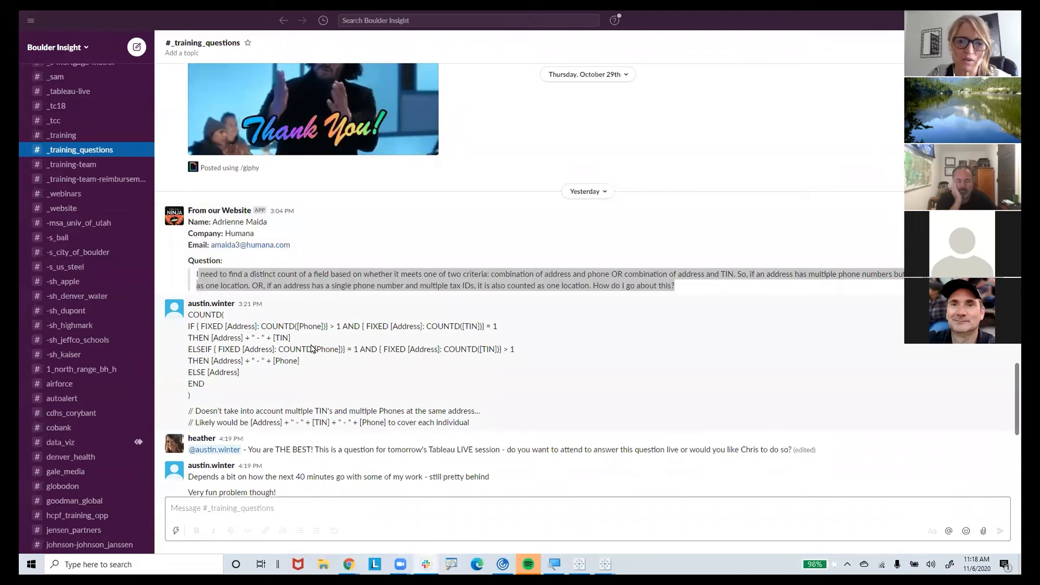
drag(187, 313, 484, 427)
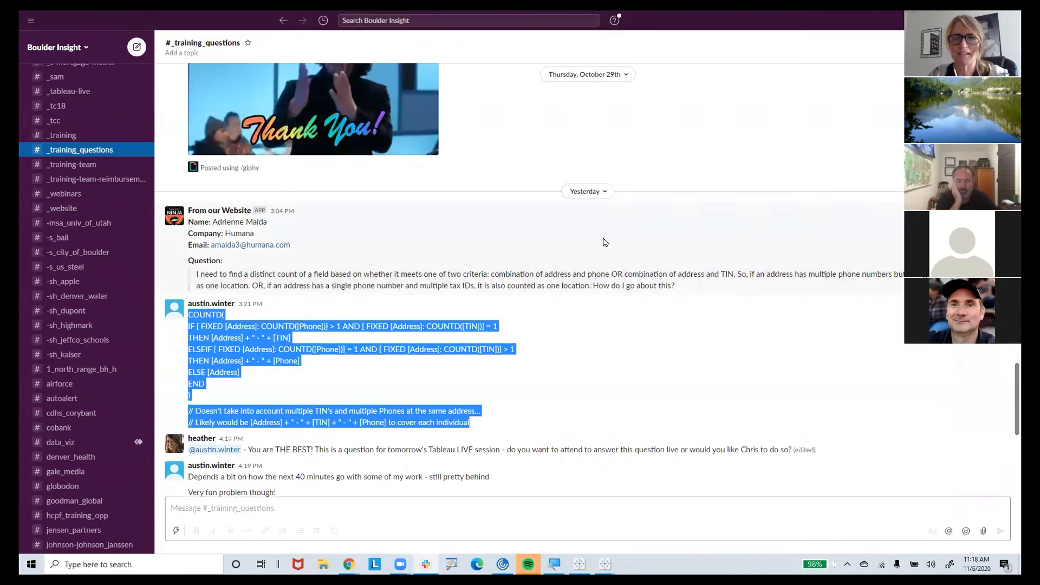
key(super+d)
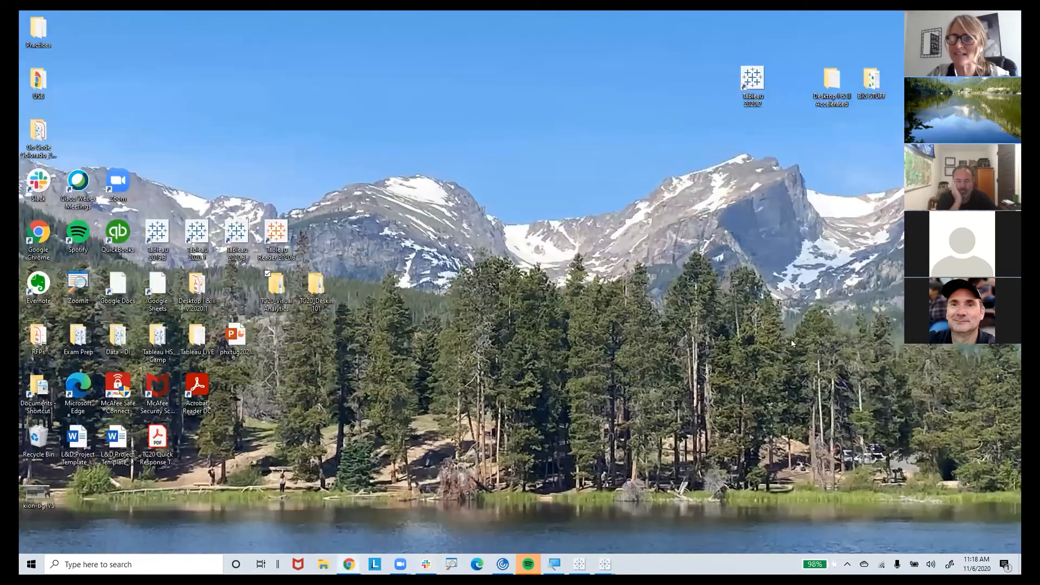
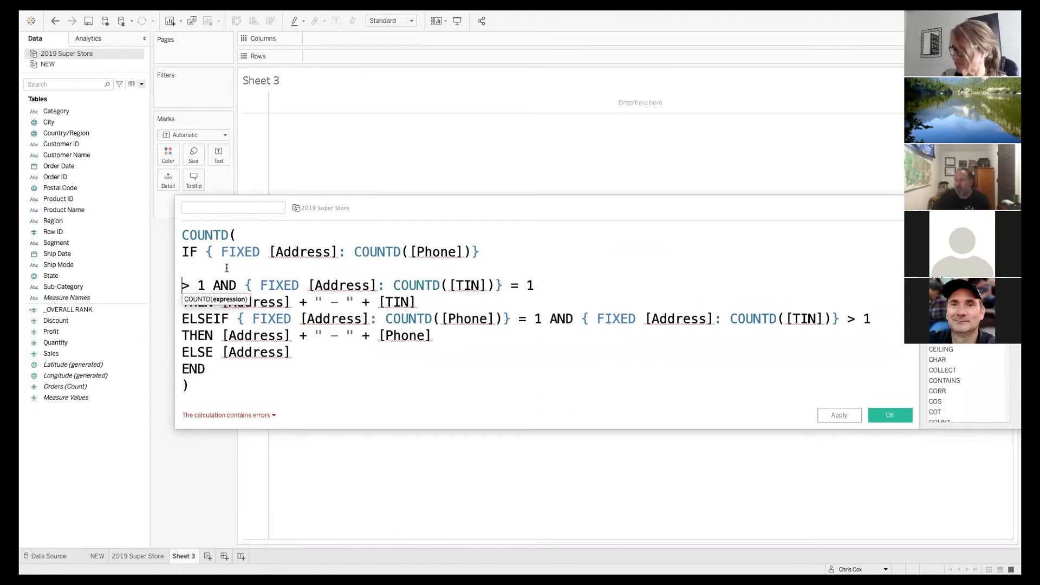
Insert a blank line between COUNTD( and the IF line of the calculation.
click(236, 235)
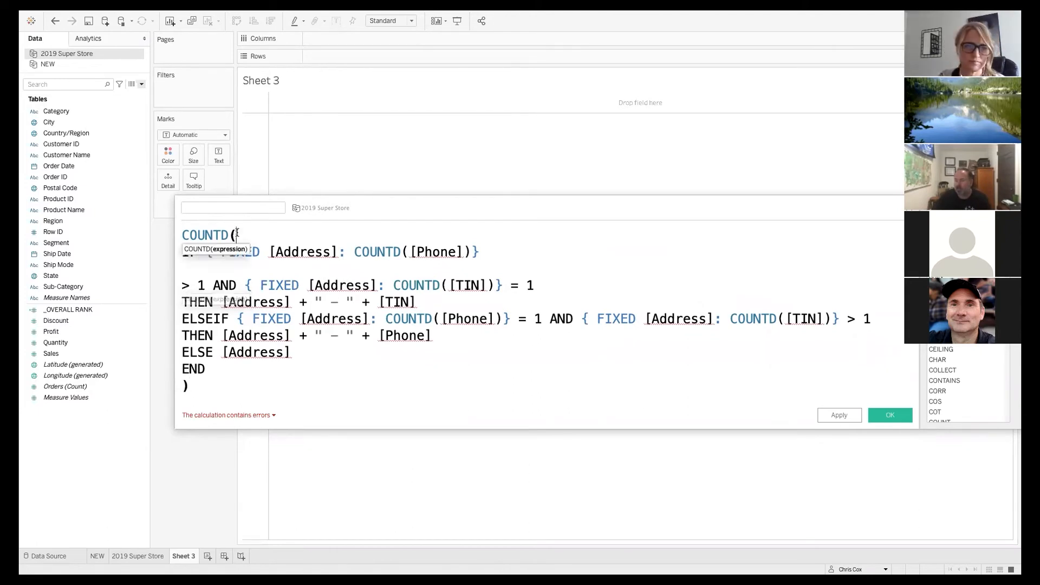
key(Return)
click(317, 287)
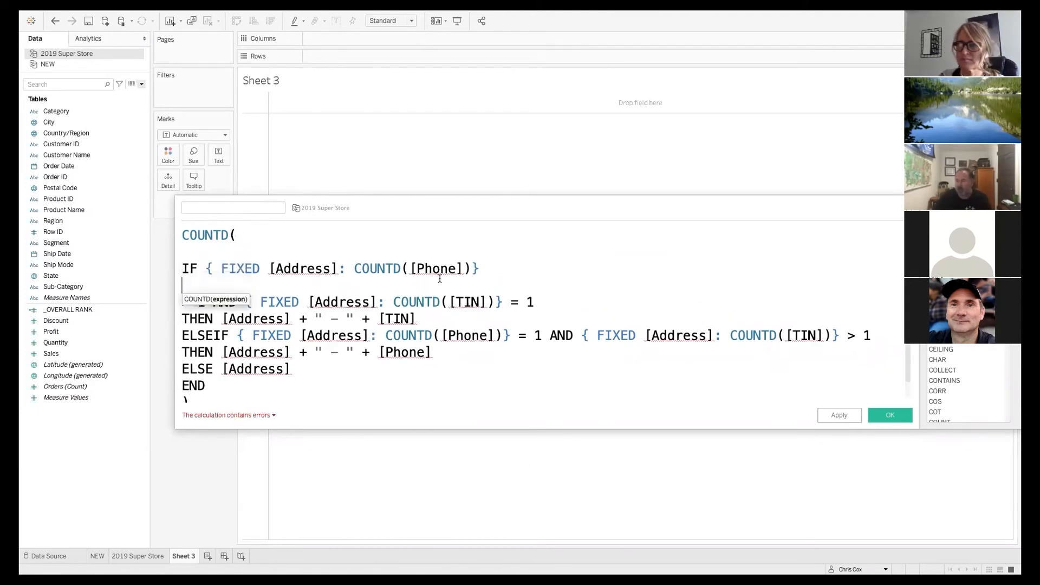
drag(487, 268, 153, 267)
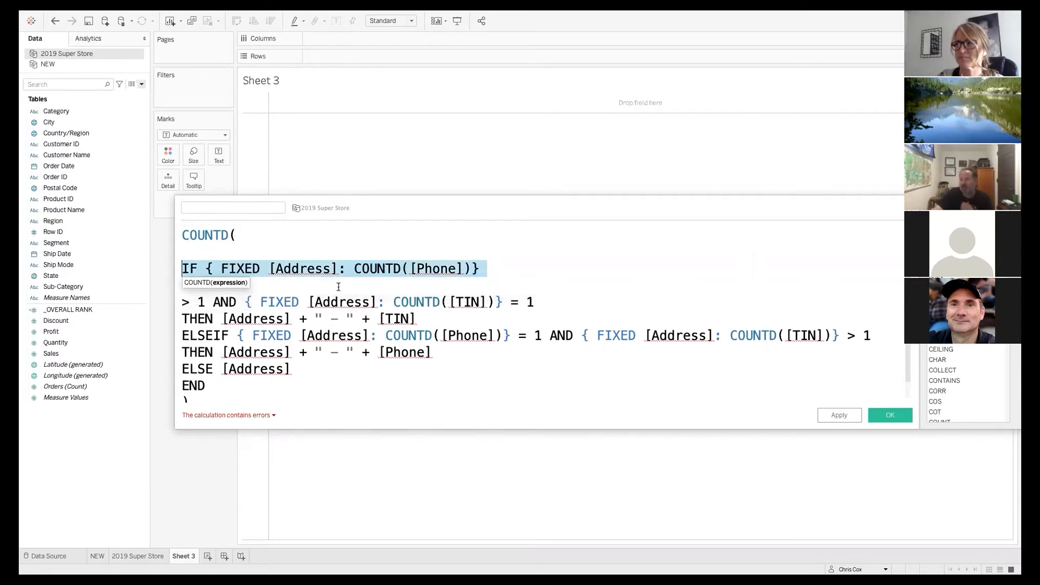
drag(366, 273, 426, 264)
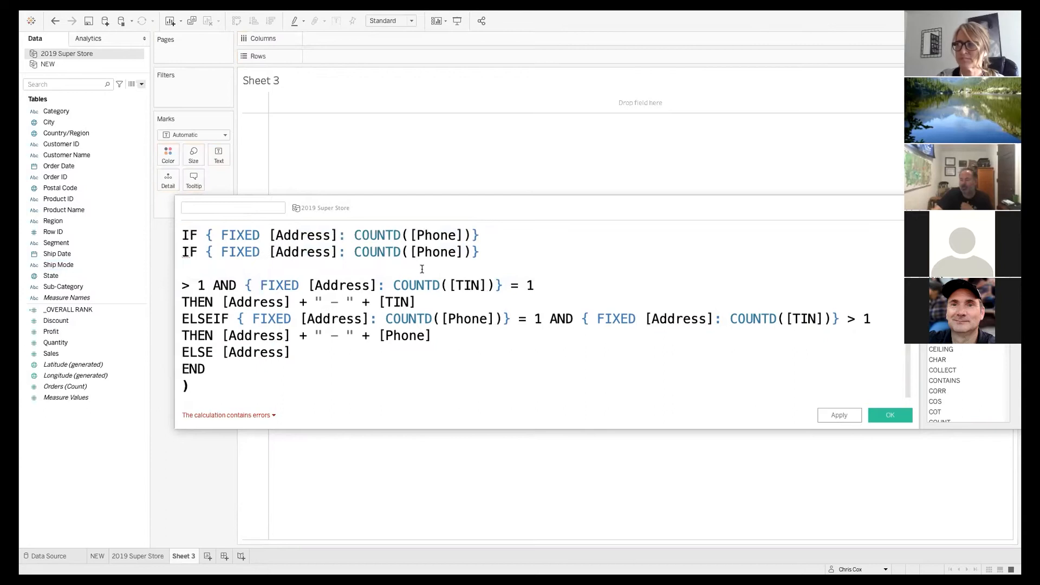
key(ctrl+z)
scroll(442, 336, up, 1)
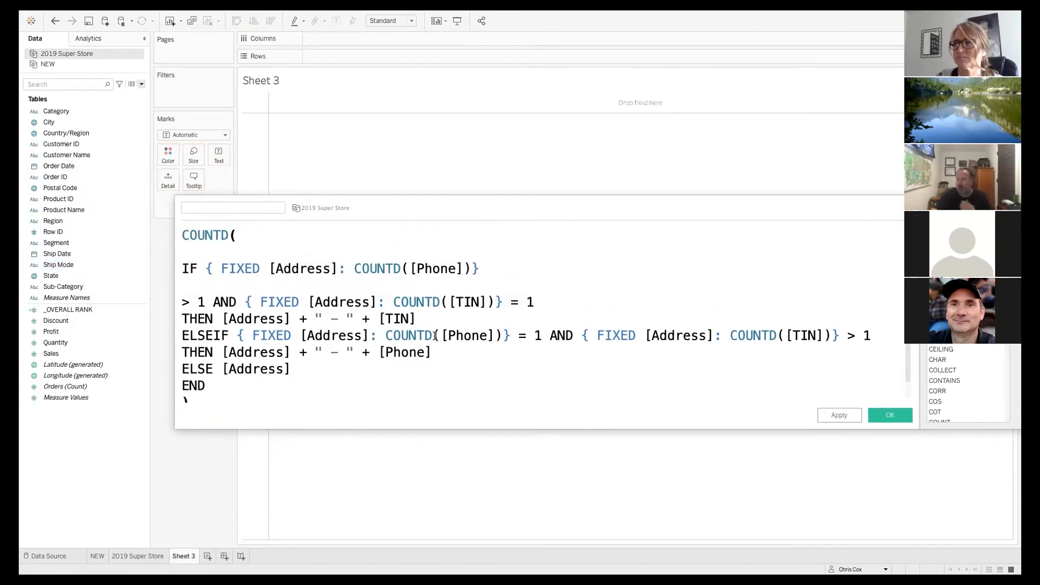
Add the comment "//Address has 4 phone numbers" to the end of the calculation's IF { FIXED [Address]: COUNTD([Phone])} line.
drag(489, 269, 138, 271)
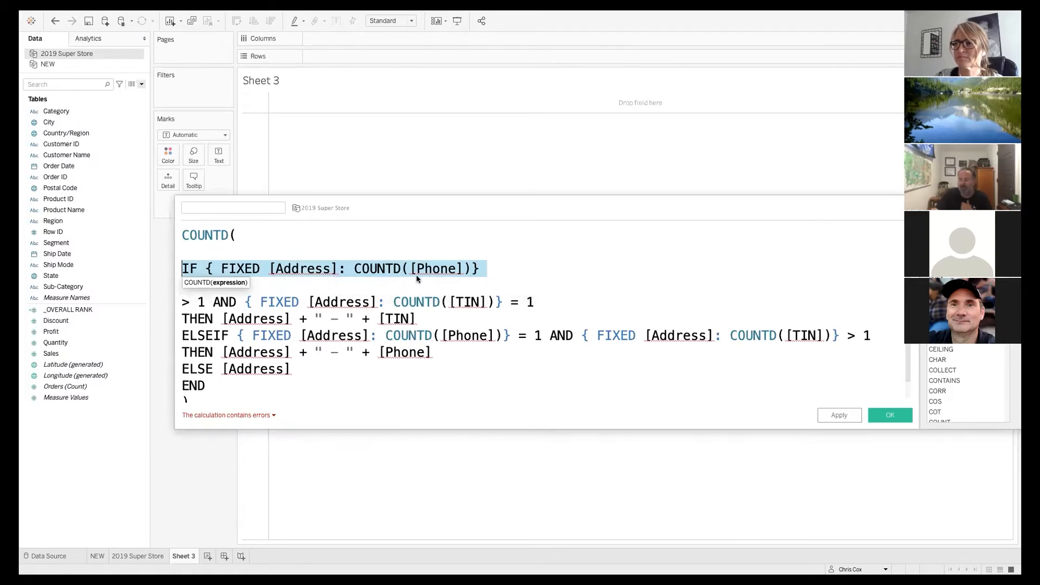
mouse_move(433, 279)
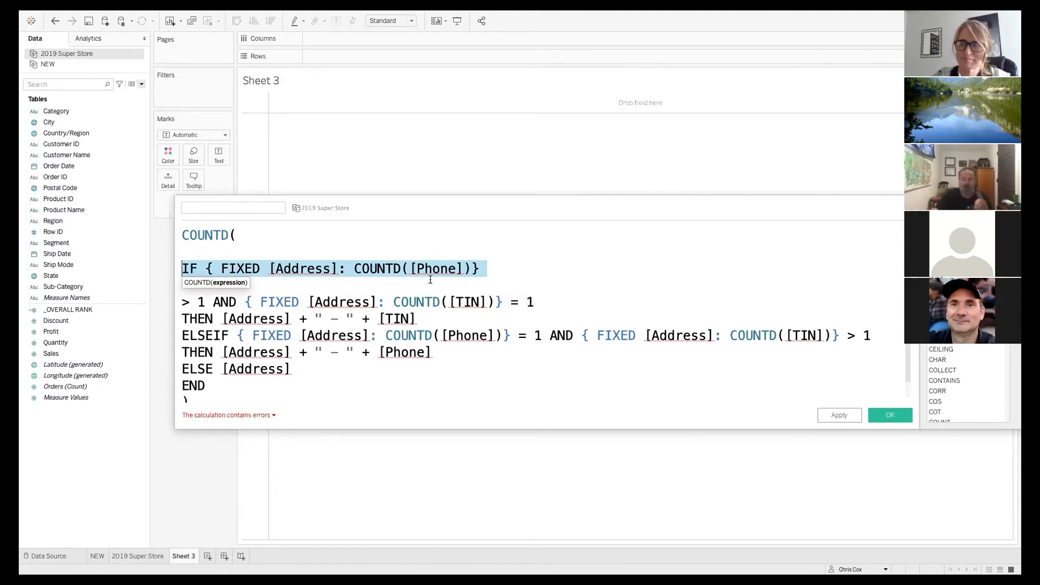
click(487, 268)
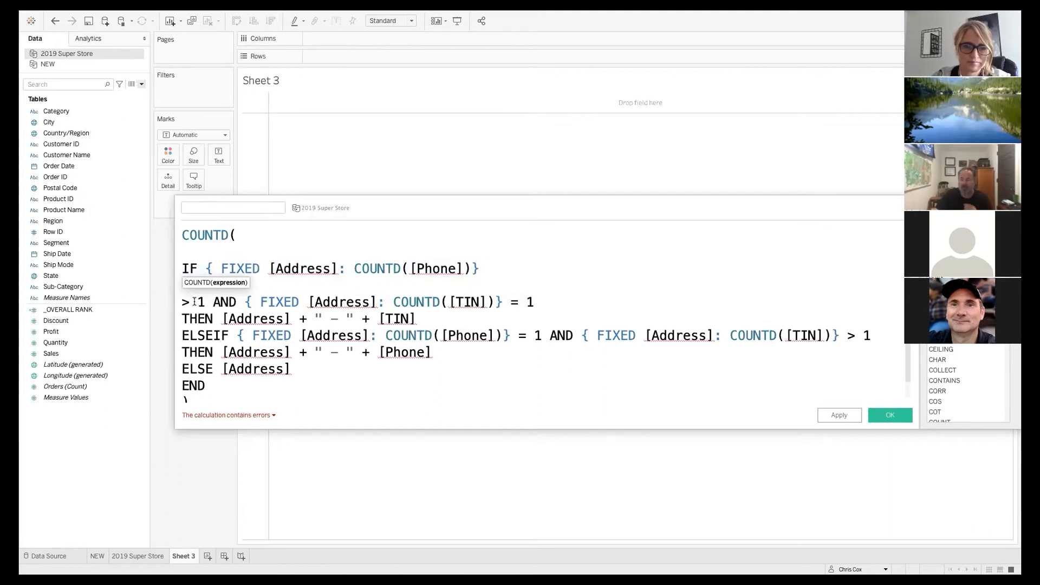
drag(184, 268, 505, 263)
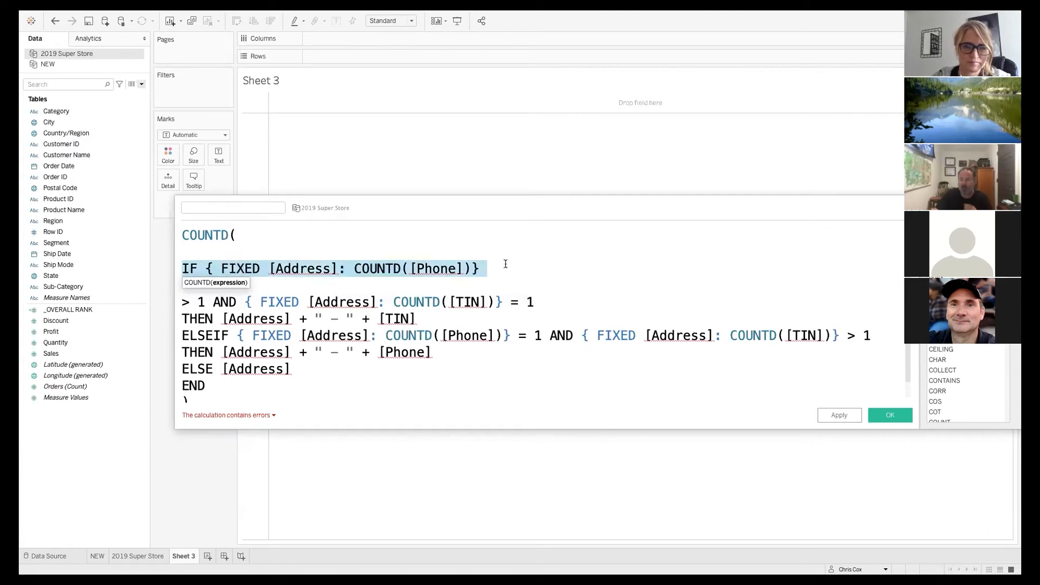
click(506, 267)
text(//)
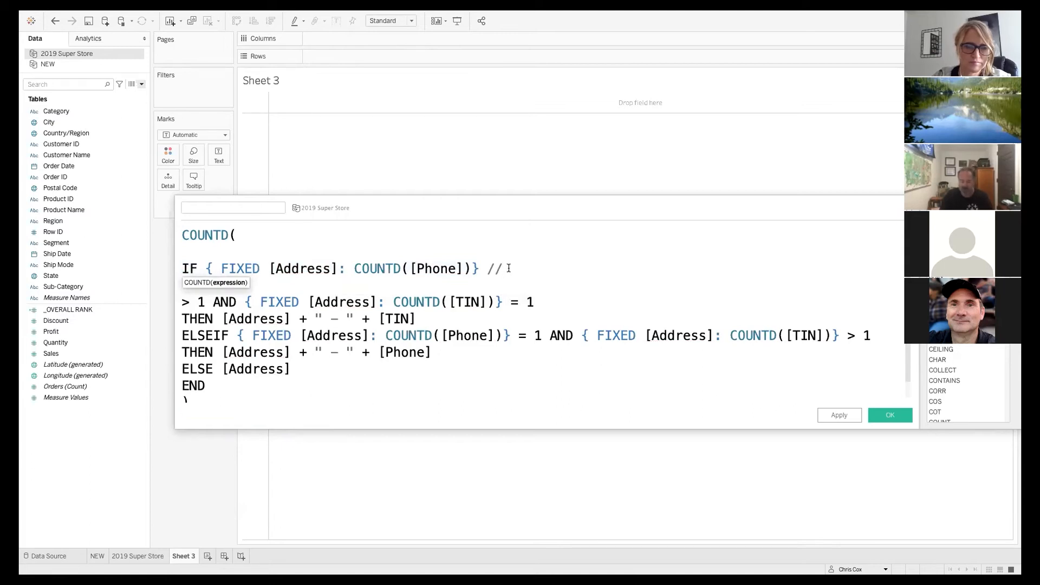
text(Addtre)
key(BackSpace)
key(BackSpace)
key(BackSpace)
text(ress has 4 phone )
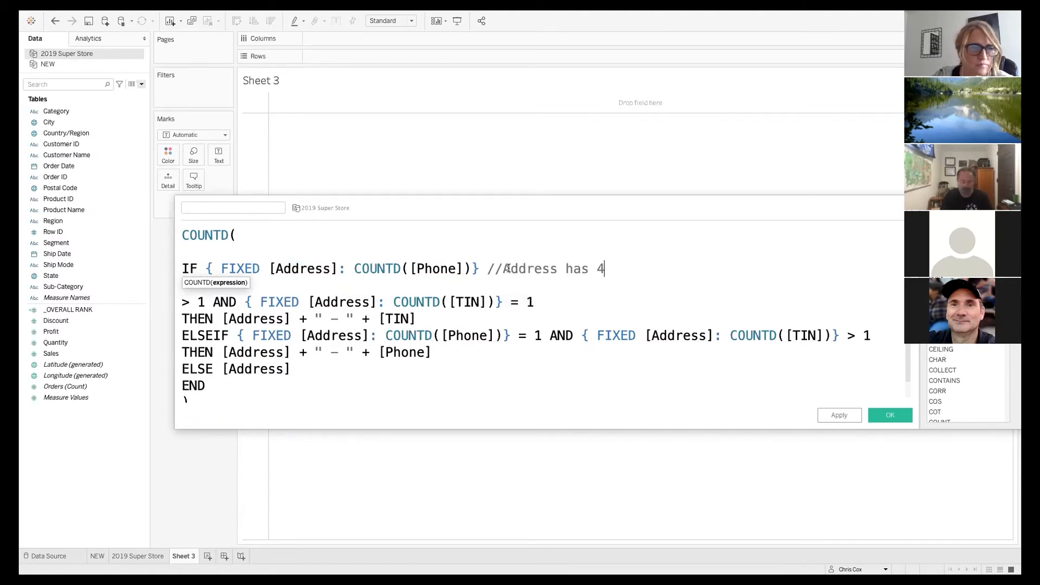
text(numbers)
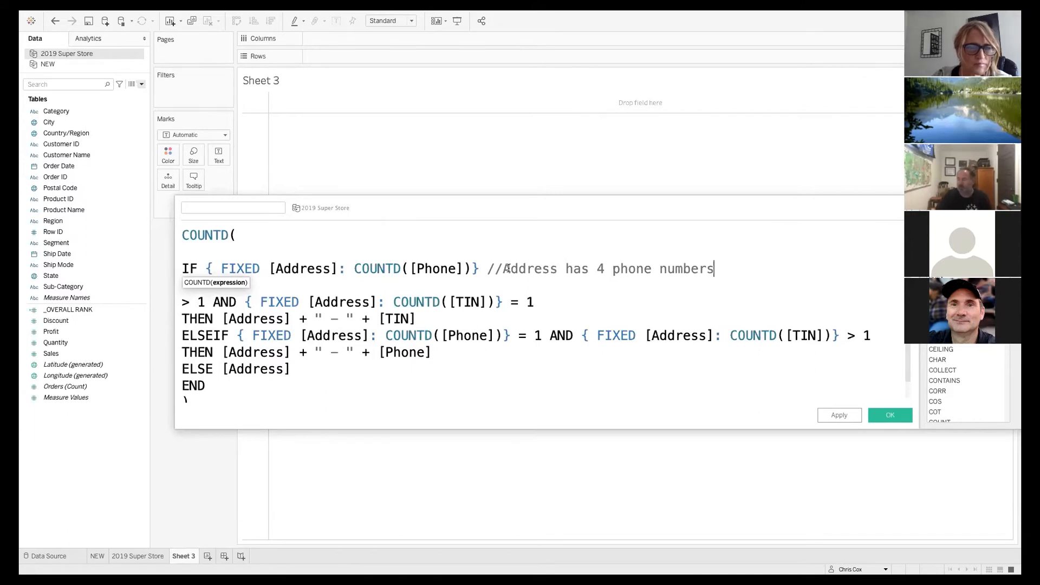
scroll(498, 271, down, 1)
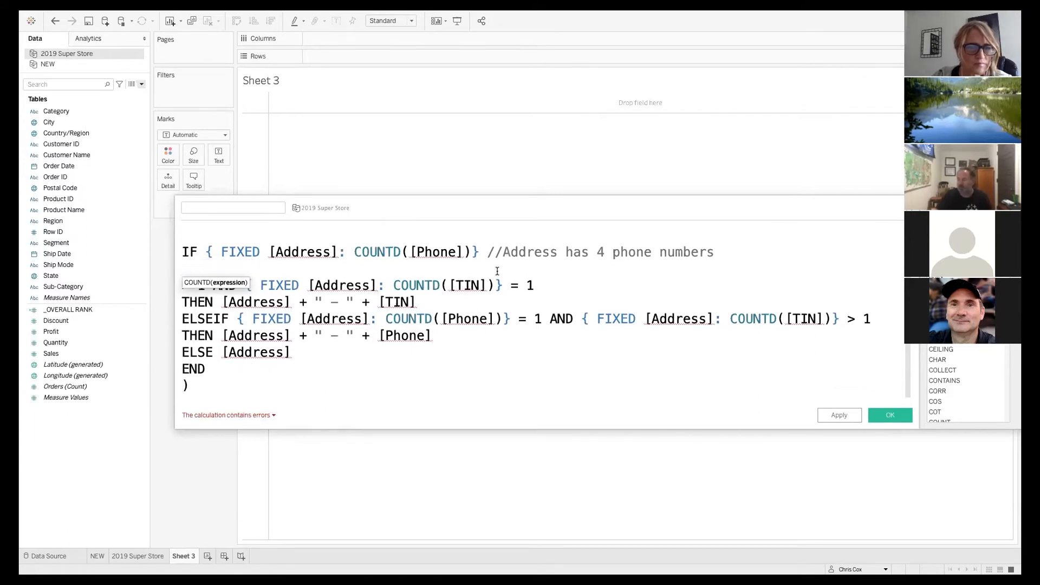
scroll(357, 297, up, 1)
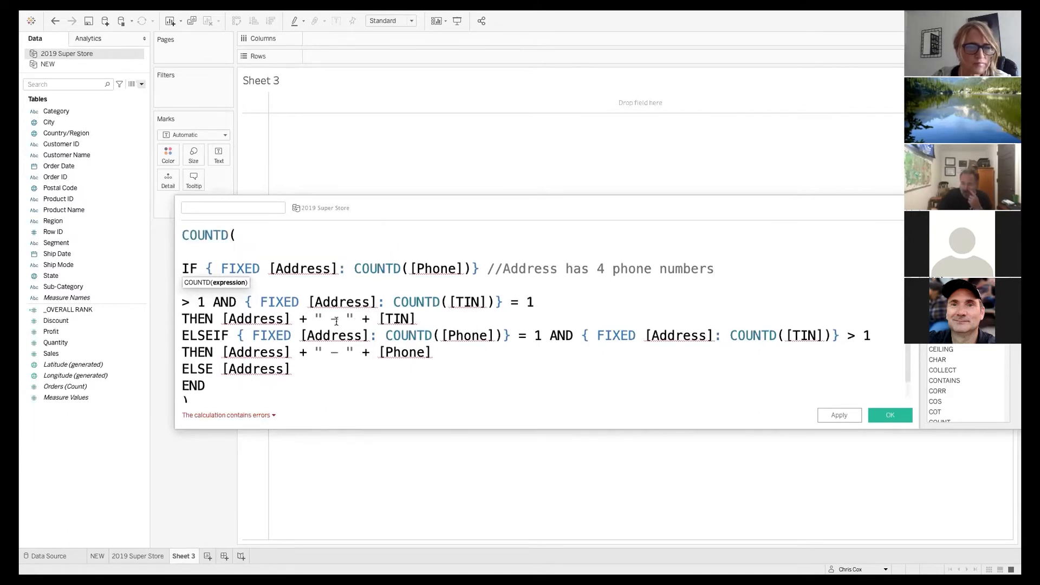
Put > 1, AND and the FIXED [Address] COUNTD([TIN]) condition on separate lines, with no blank line below the IF line.
click(205, 303)
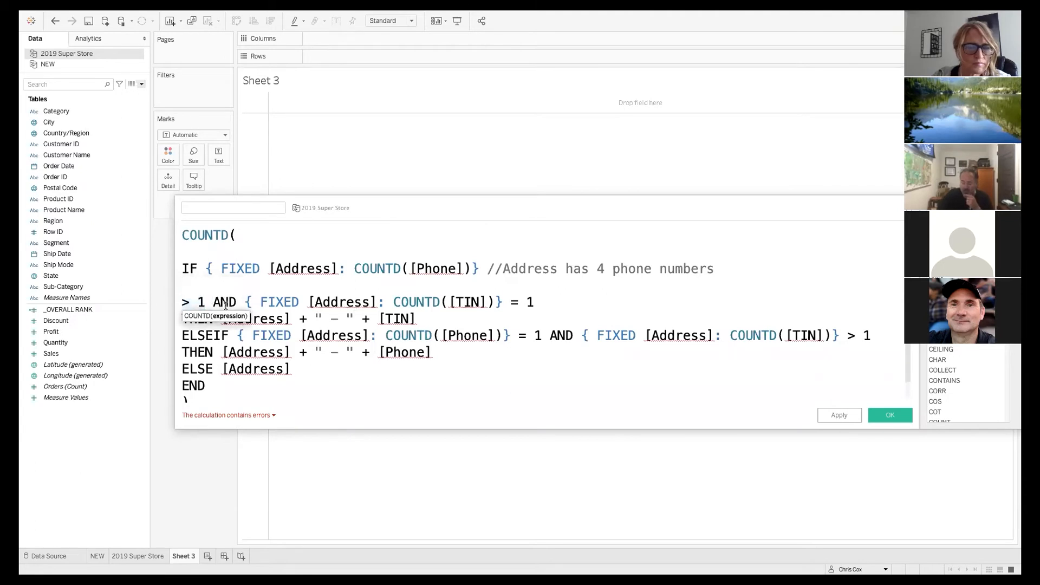
key(Return)
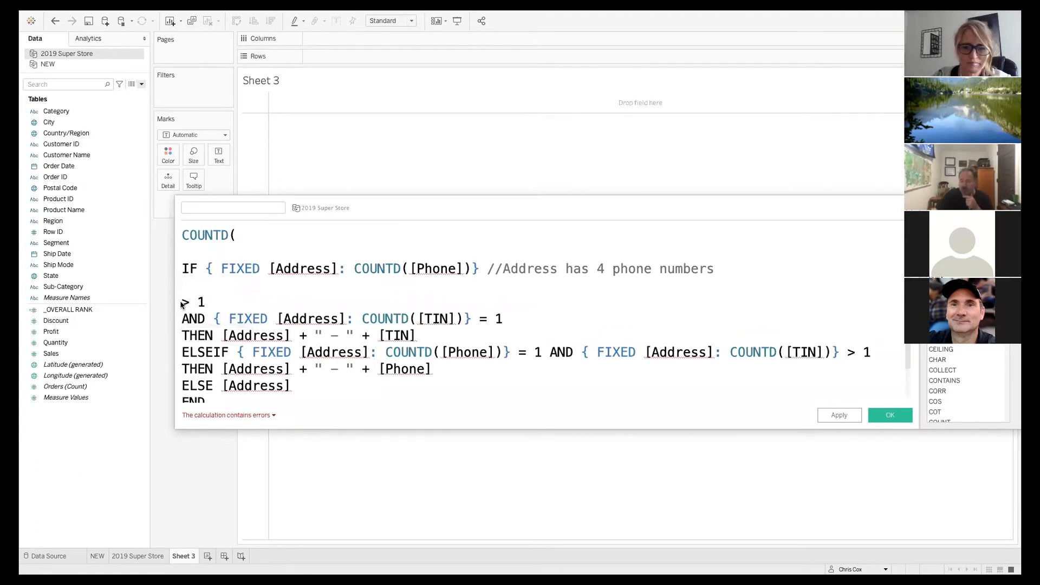
click(182, 302)
key(BackSpace)
click(182, 302)
key(Return)
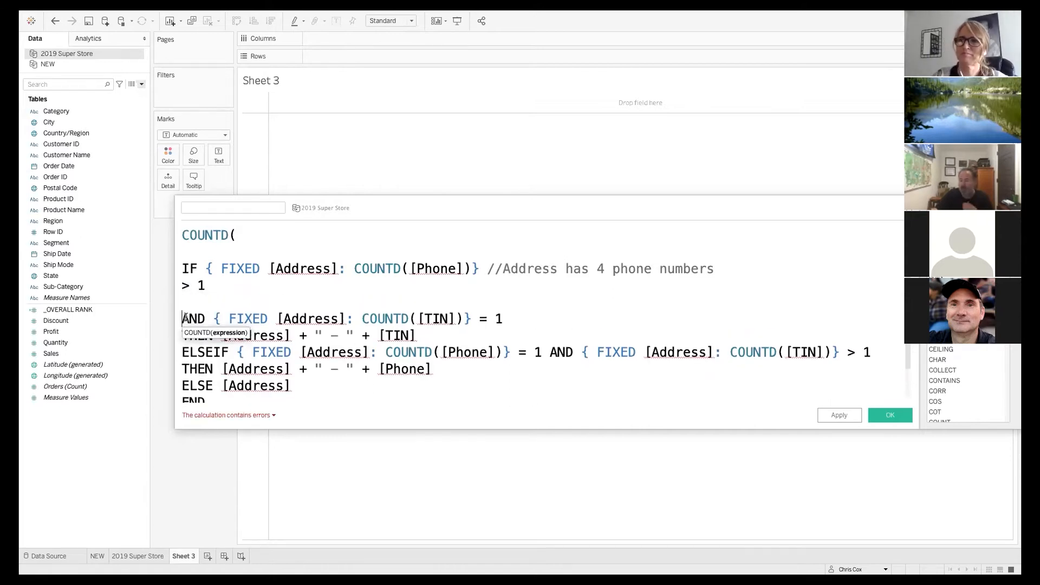
key(BackSpace)
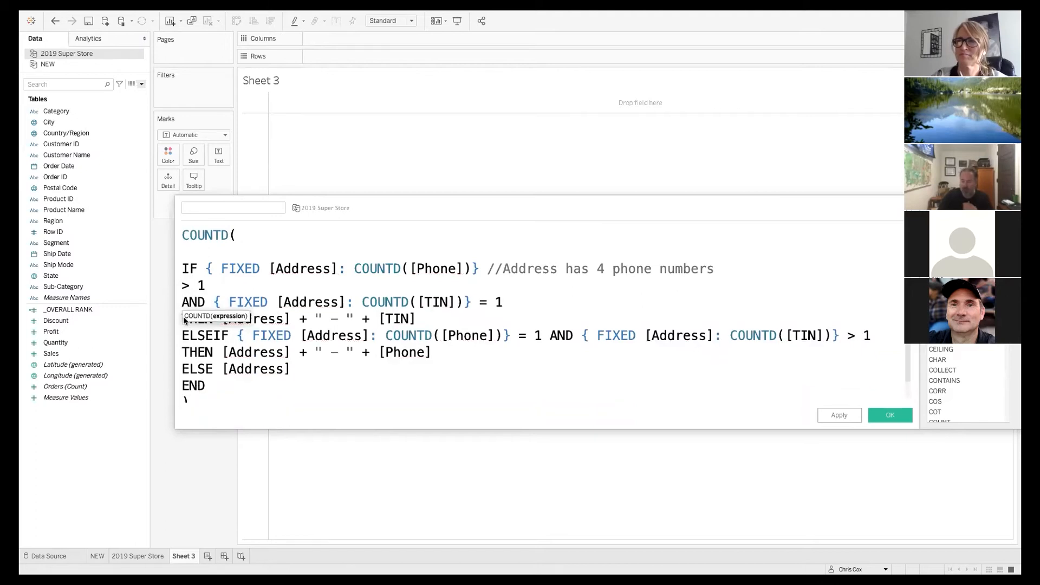
click(211, 302)
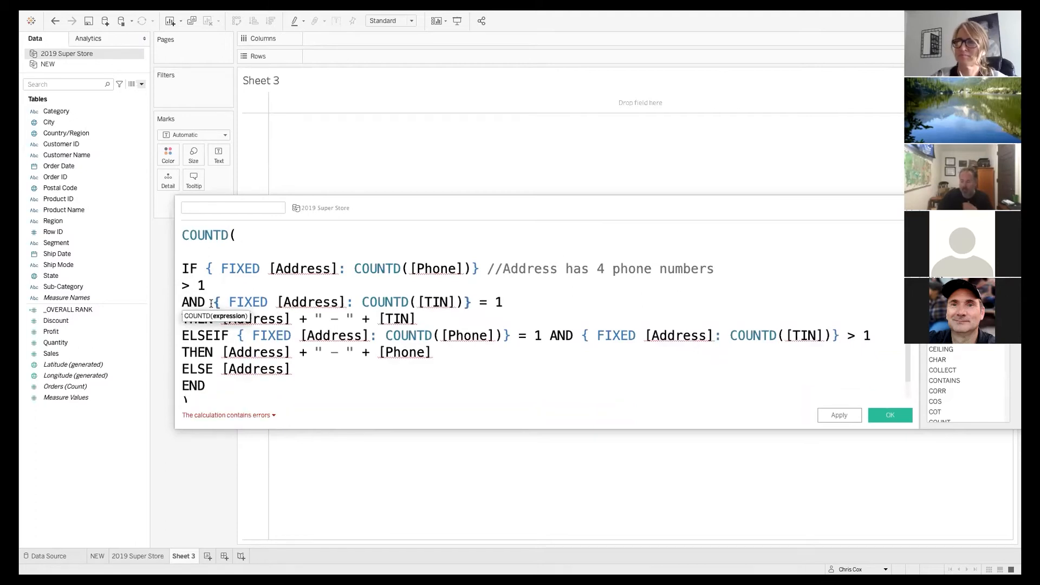
key(Return)
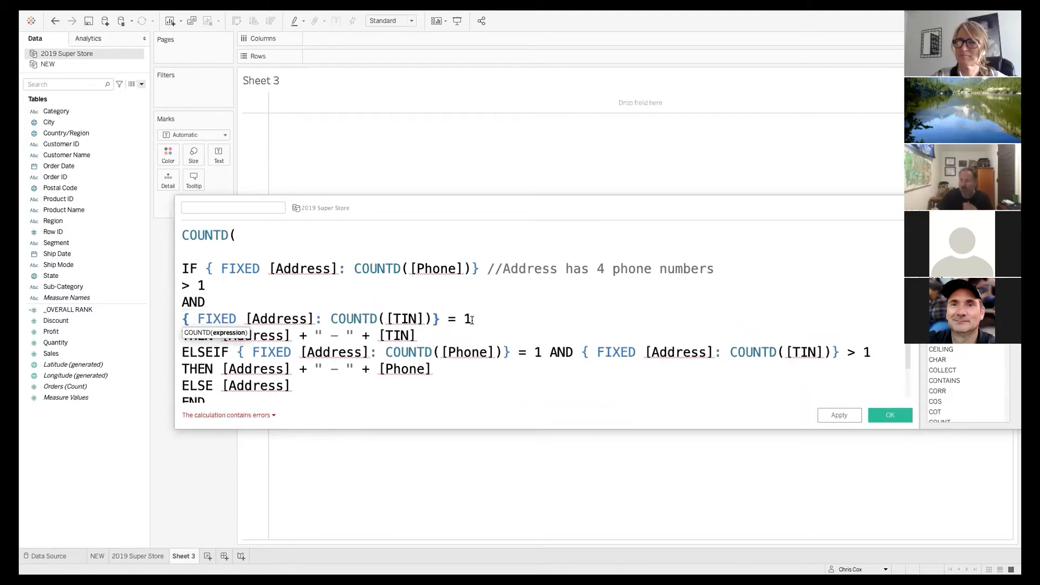
Insert a blank line above and a blank line below the calculation's THEN [Address] + " - " + [TIN] line.
mouse_move(473, 318)
mouse_down()
mouse_move(180, 309)
mouse_move(182, 319)
mouse_move(475, 318)
mouse_up()
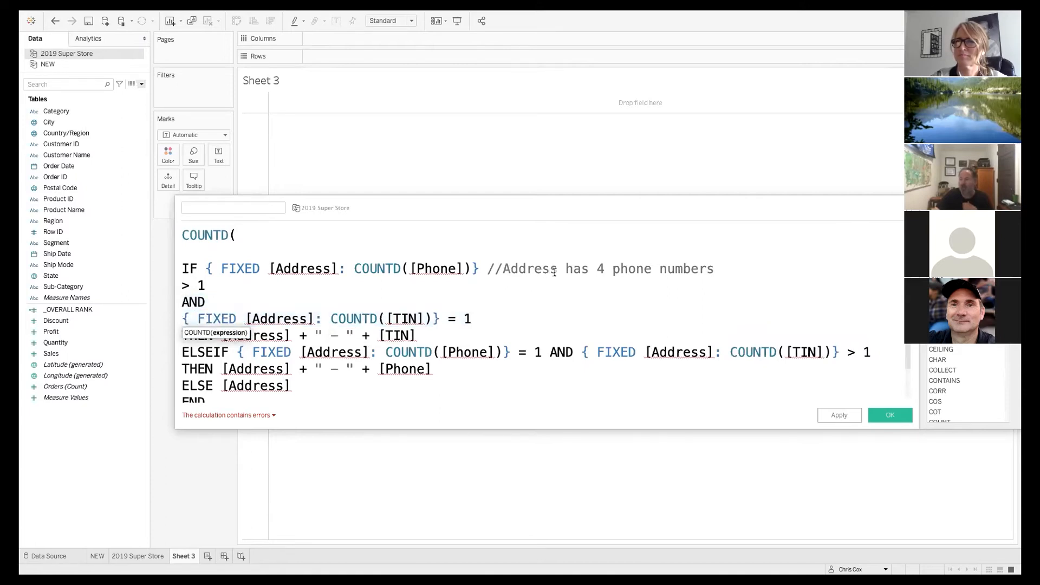
click(477, 318)
key(Return)
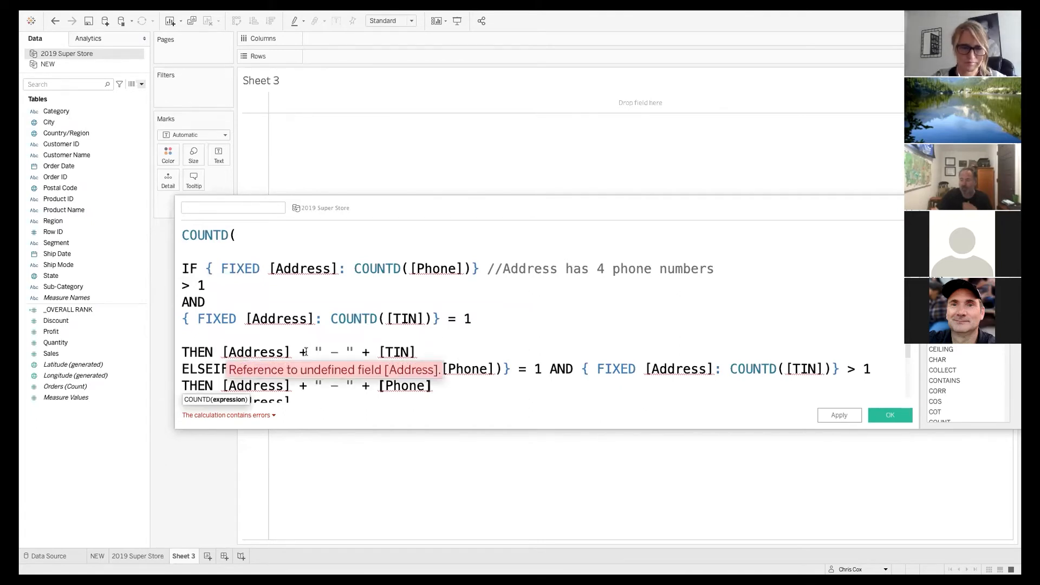
drag(417, 353, 182, 353)
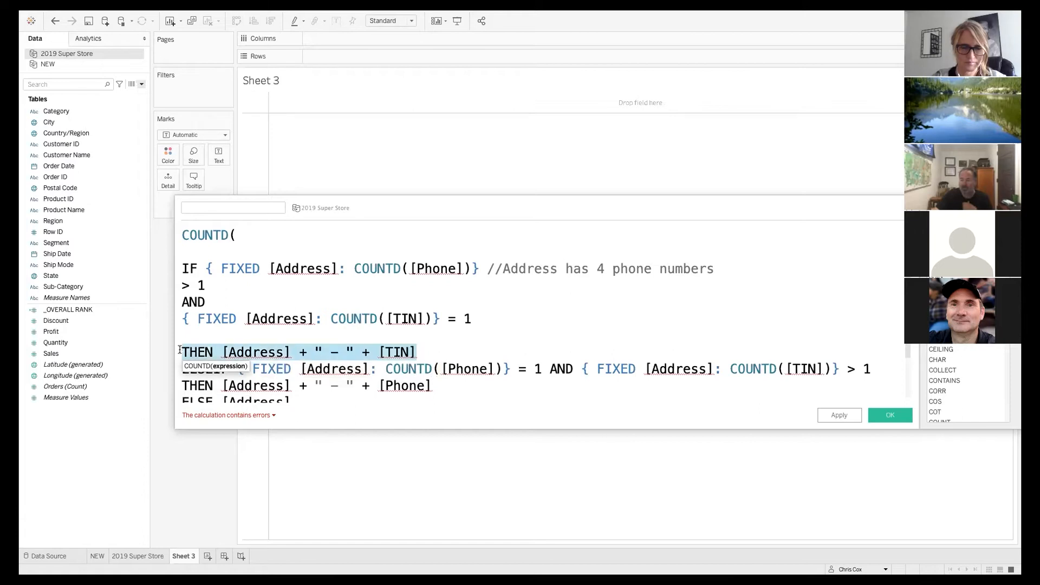
click(427, 352)
key(Return)
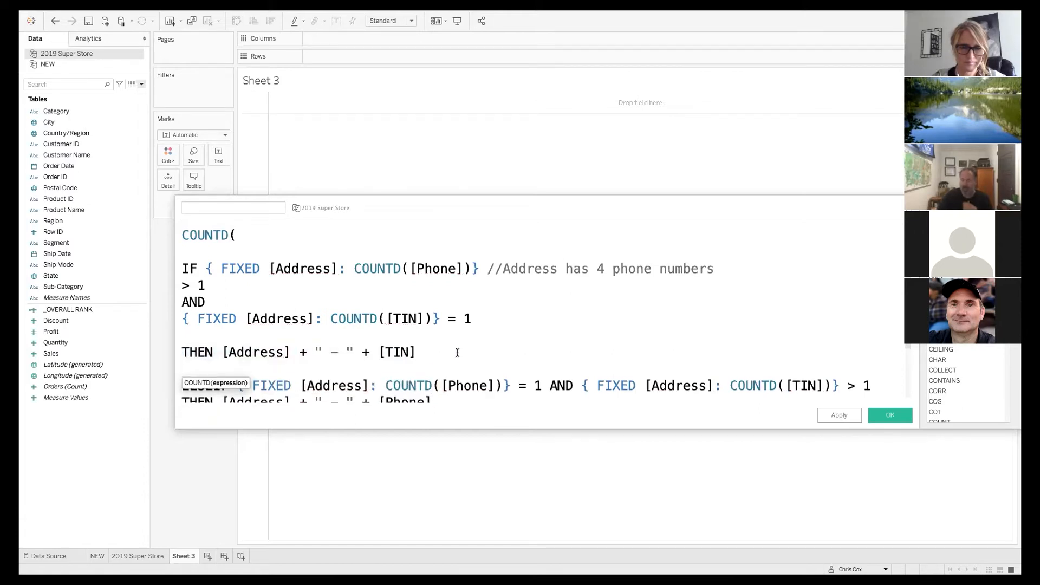
Put ELSEIF on its own line, with a blank line between it and the FIXED [Address] COUNTD([Phone]) condition.
scroll(458, 356, down, 2)
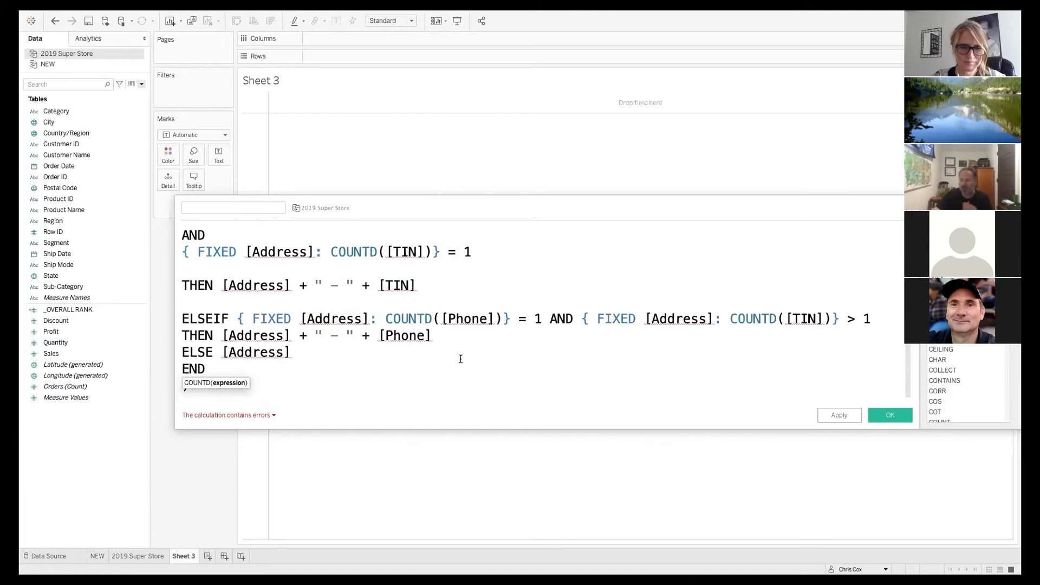
click(244, 320)
key(Return)
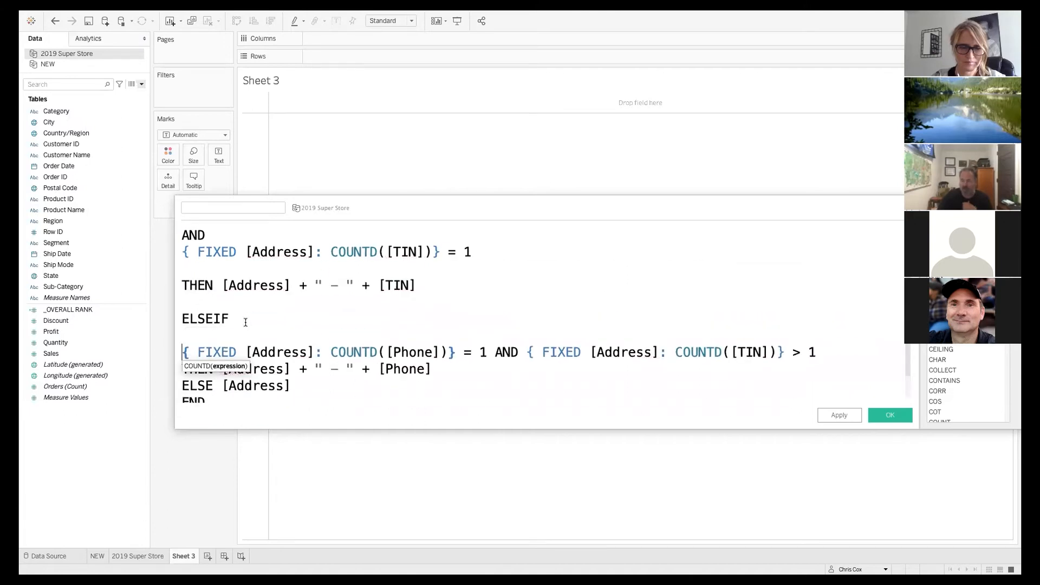
Examine the IF branch from its phone and TIN conditions through its THEN line, and compare it with the ELSEIF conditions.
scroll(466, 264, up, 2)
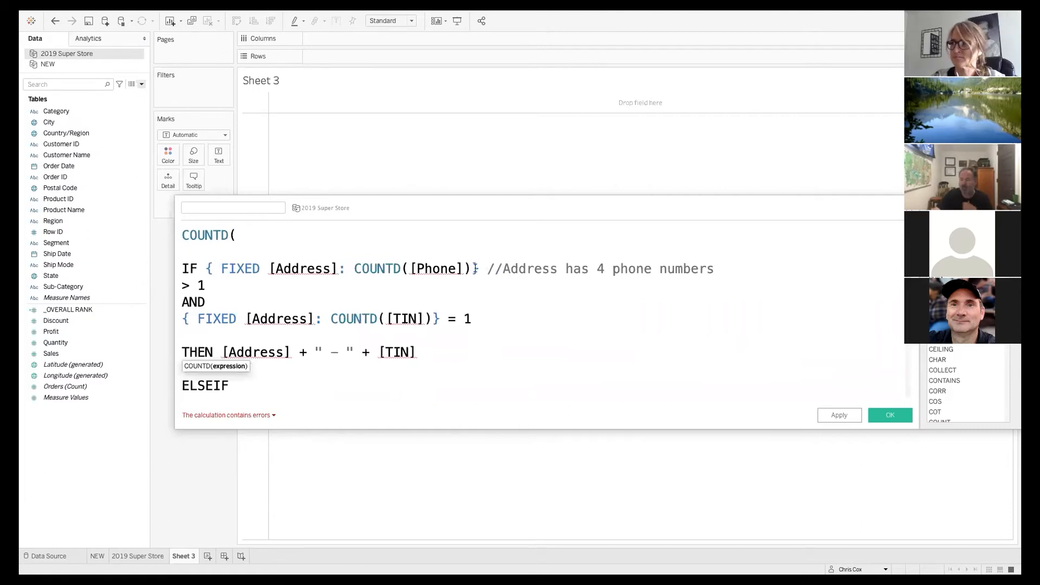
click(482, 267)
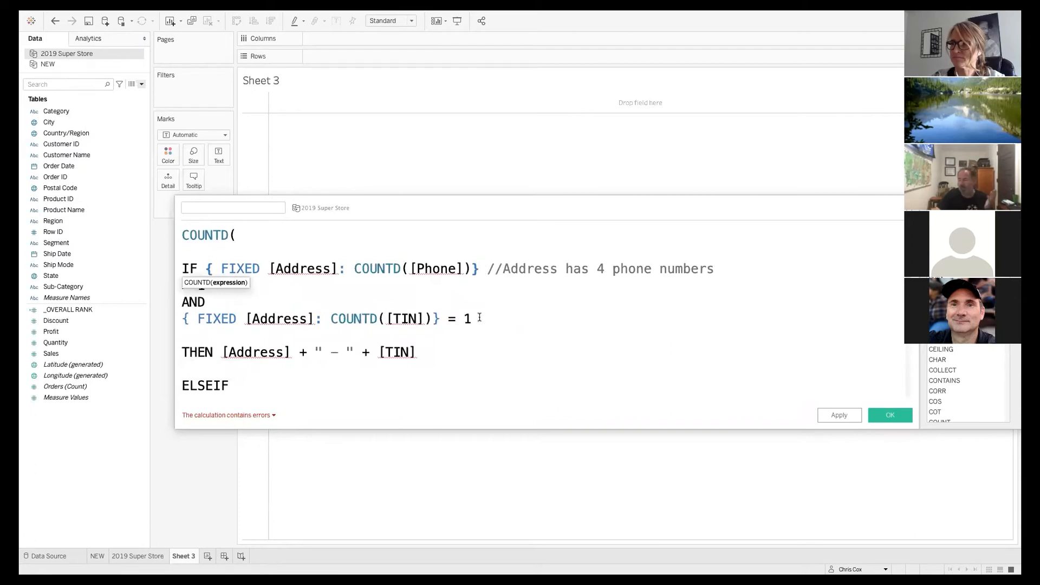
drag(416, 352, 137, 267)
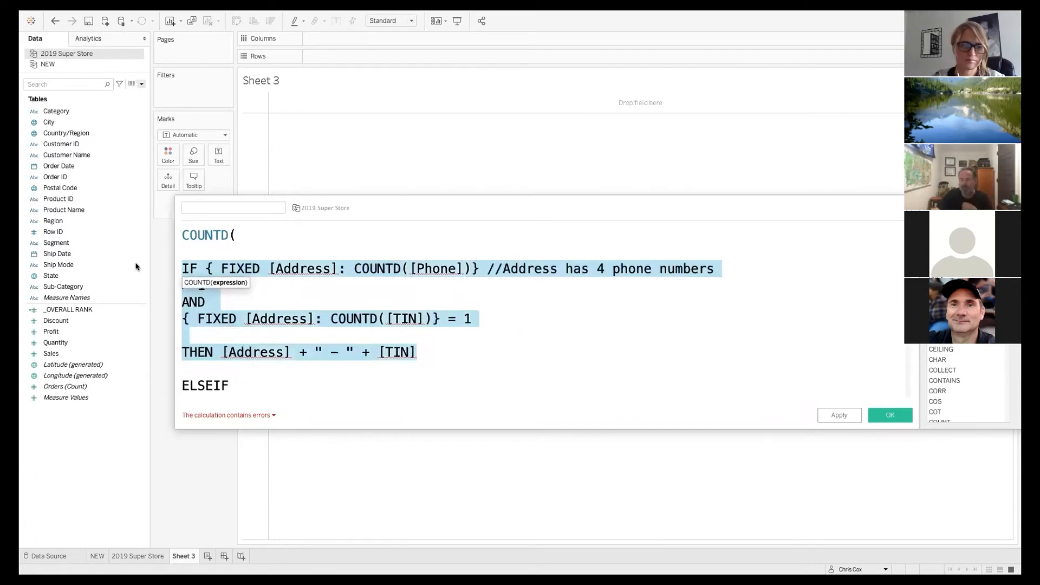
click(348, 301)
scroll(310, 352, down, 2)
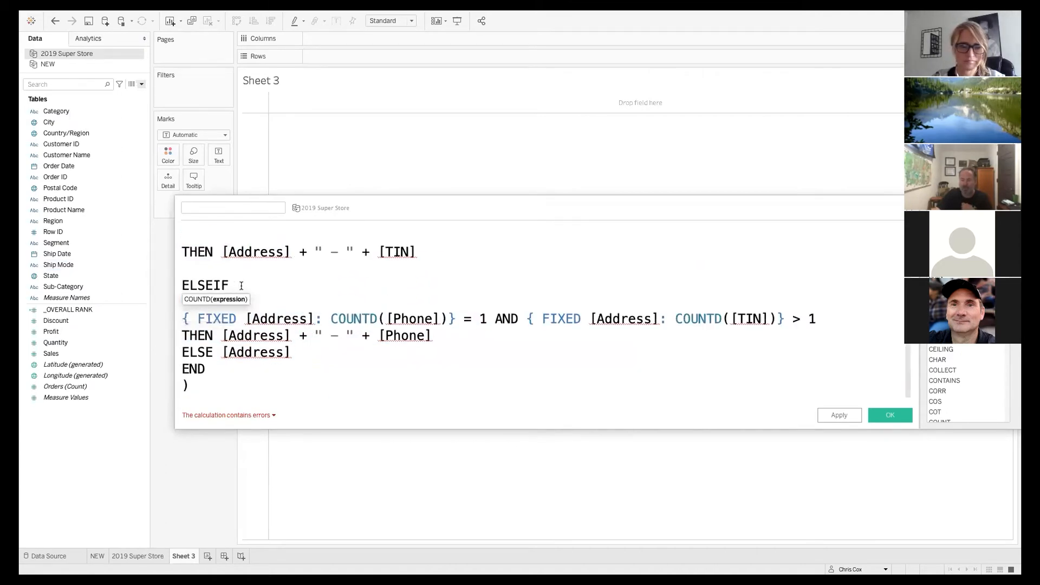
scroll(303, 298, up, 2)
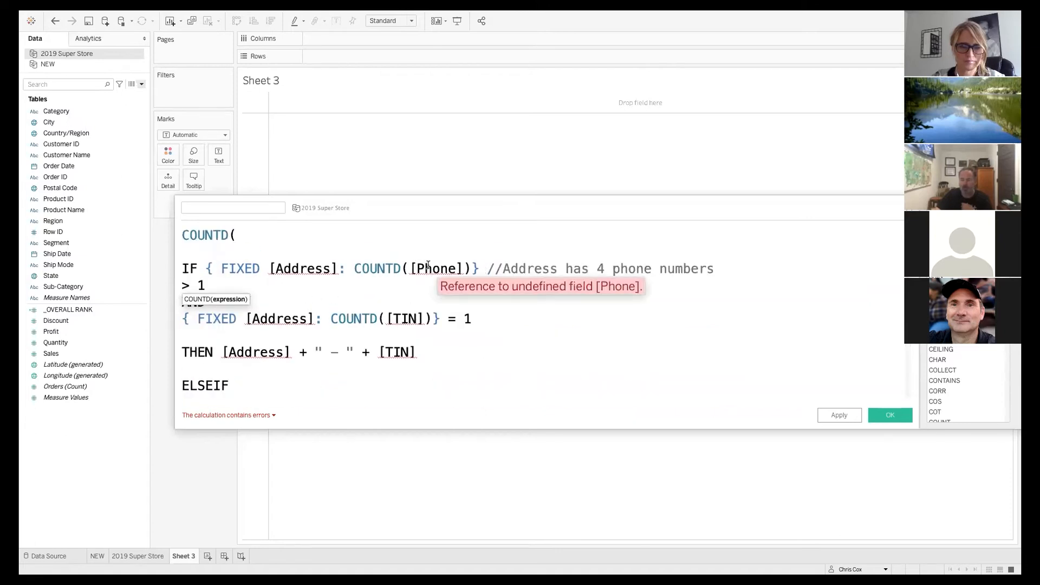
scroll(385, 352, down, 2)
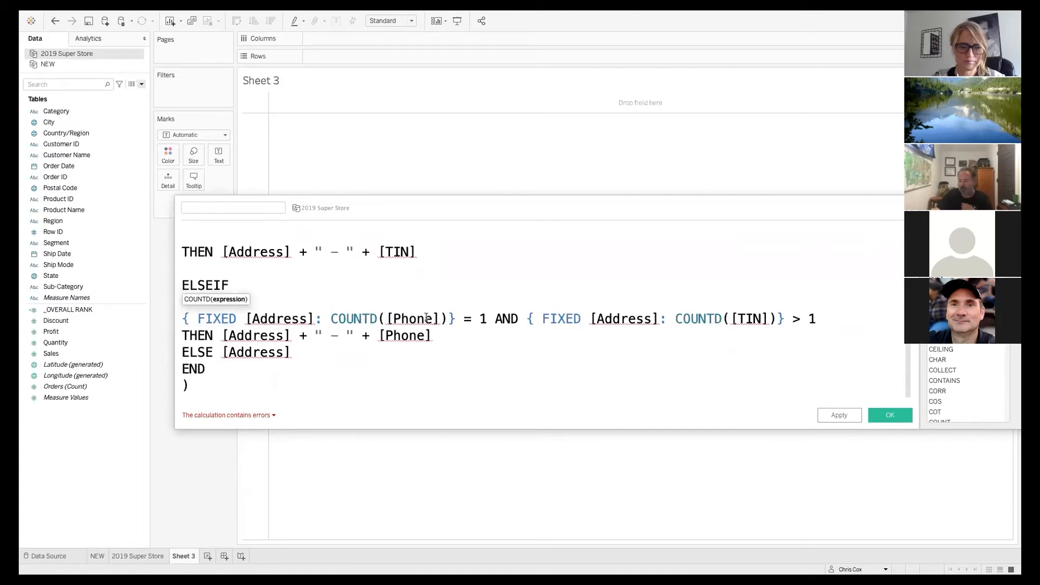
Put AND and the FIXED [Address] COUNTD([TIN]) > 1 condition of the ELSEIF branch on separate lines.
click(494, 319)
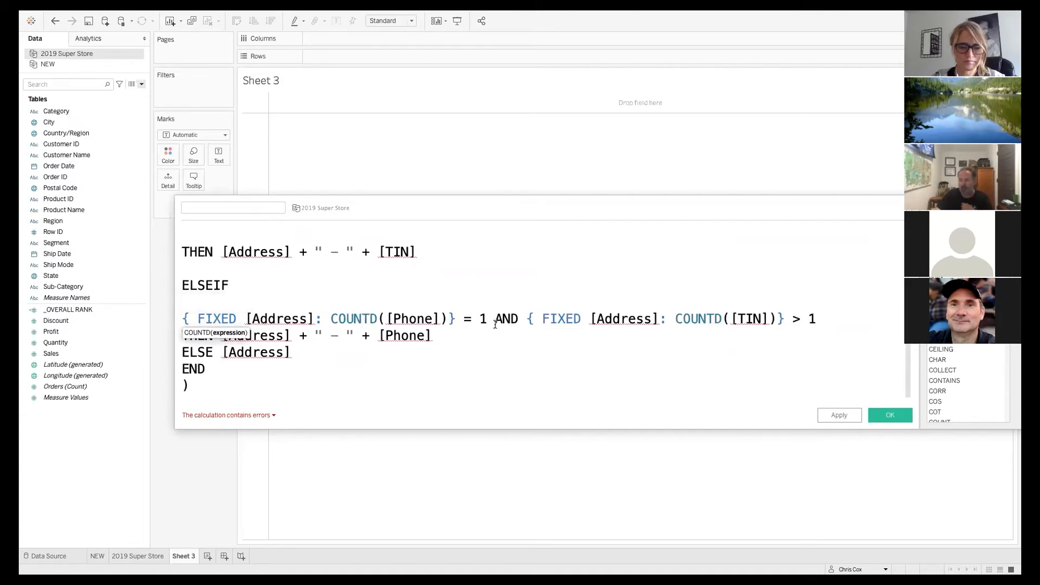
key(Return)
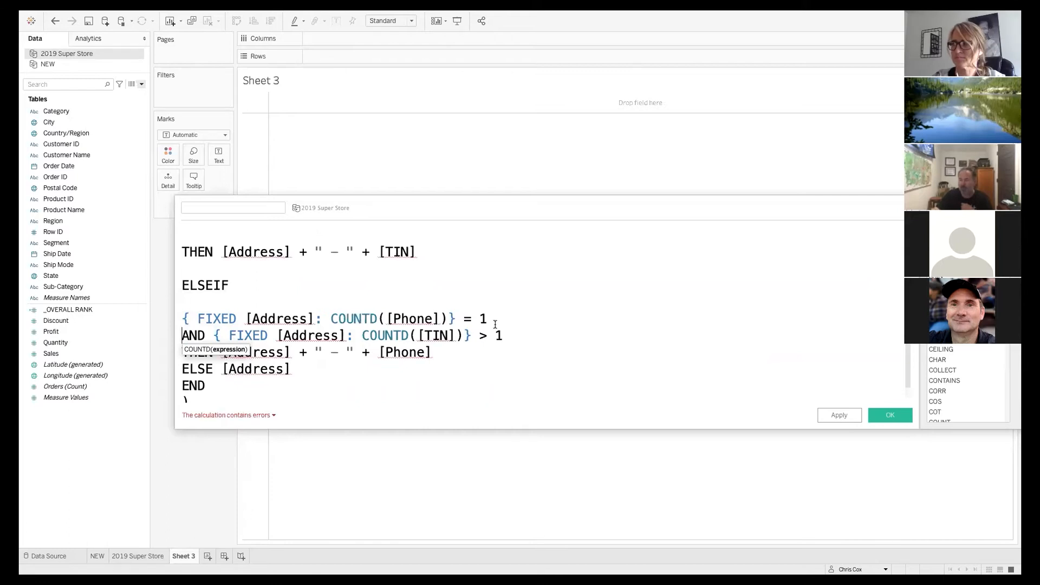
click(219, 336)
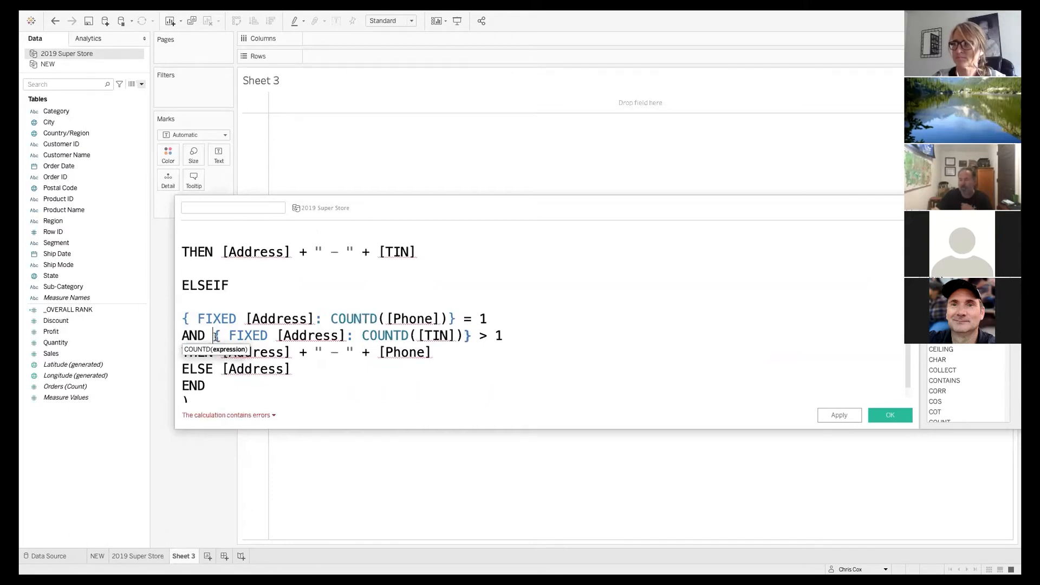
key(Return)
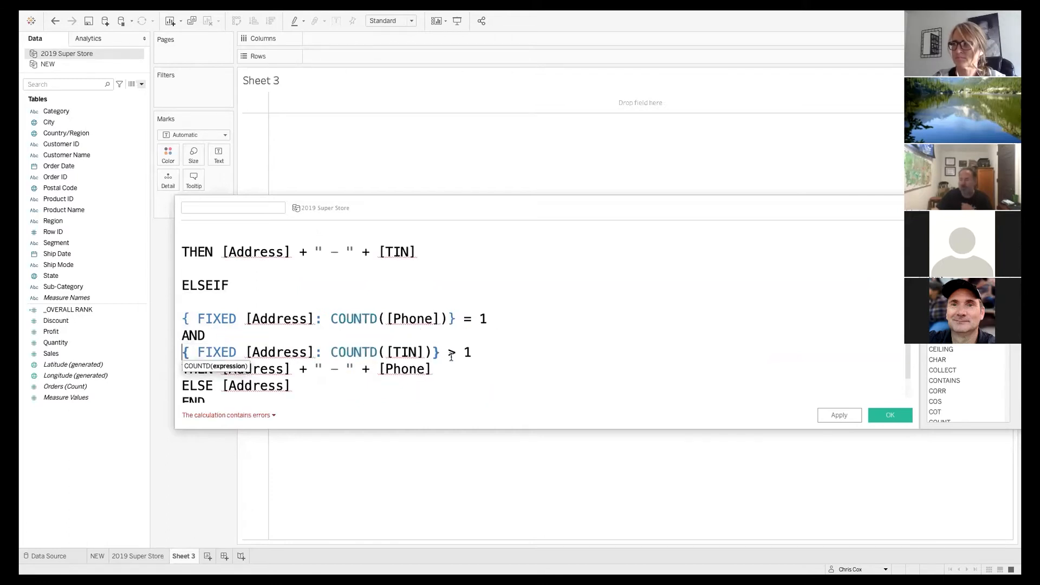
drag(495, 319, 370, 319)
drag(498, 354, 178, 353)
click(329, 383)
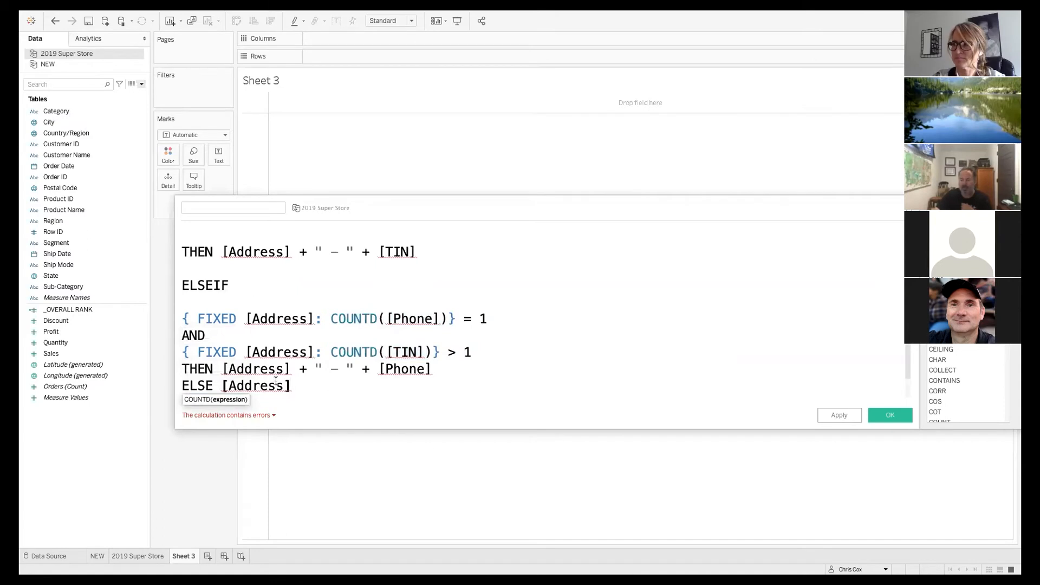
Copy [Address] + " - " + [Phone] from the THEN line to directly after FIXED in the ELSEIF branch's TIN condition.
drag(222, 369, 442, 362)
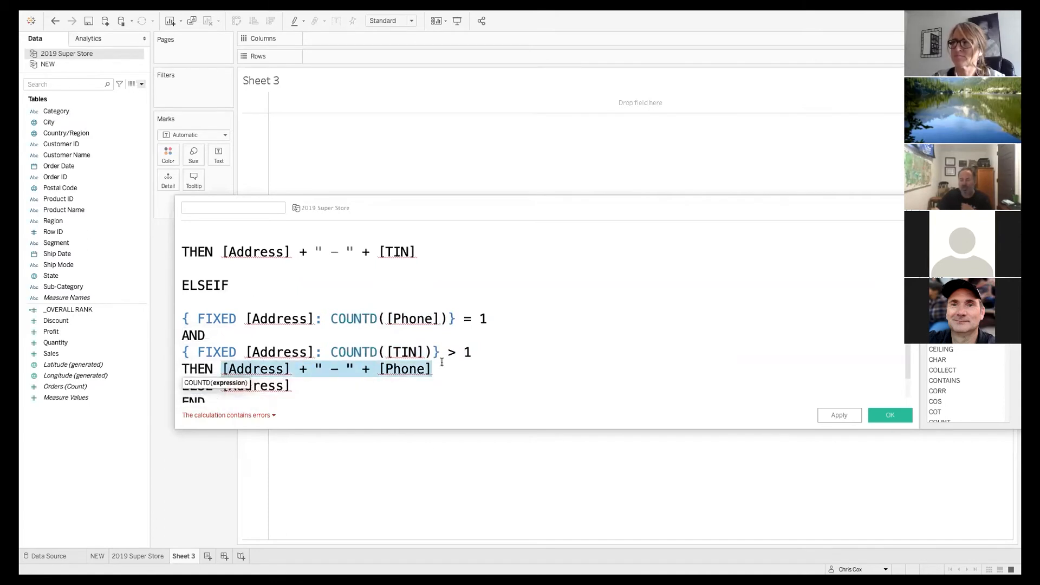
drag(251, 369, 237, 352)
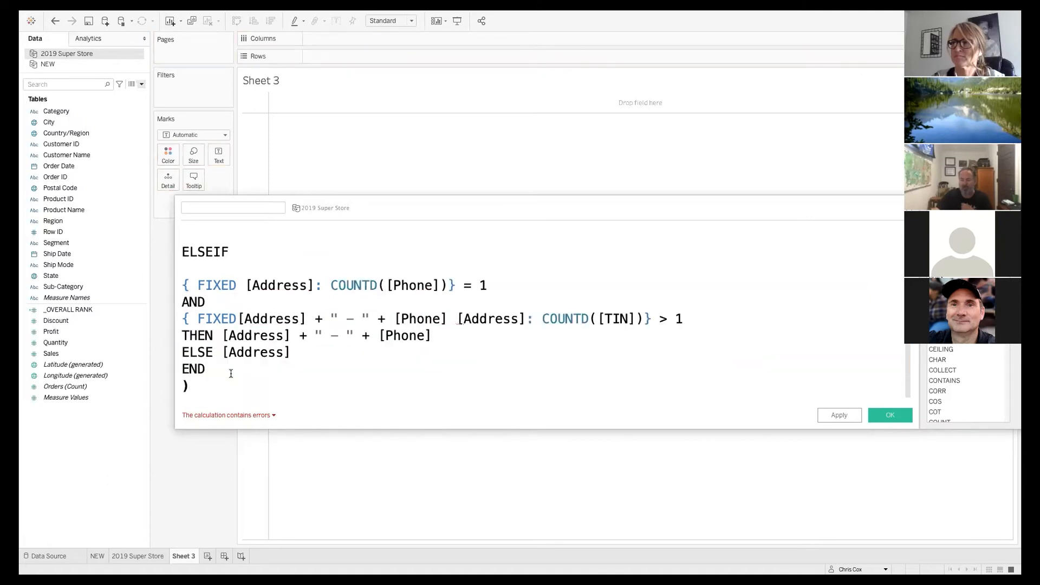
Move [Address] + " - " + [Phone] to its own line below THEN in the ELSEIF branch.
click(224, 336)
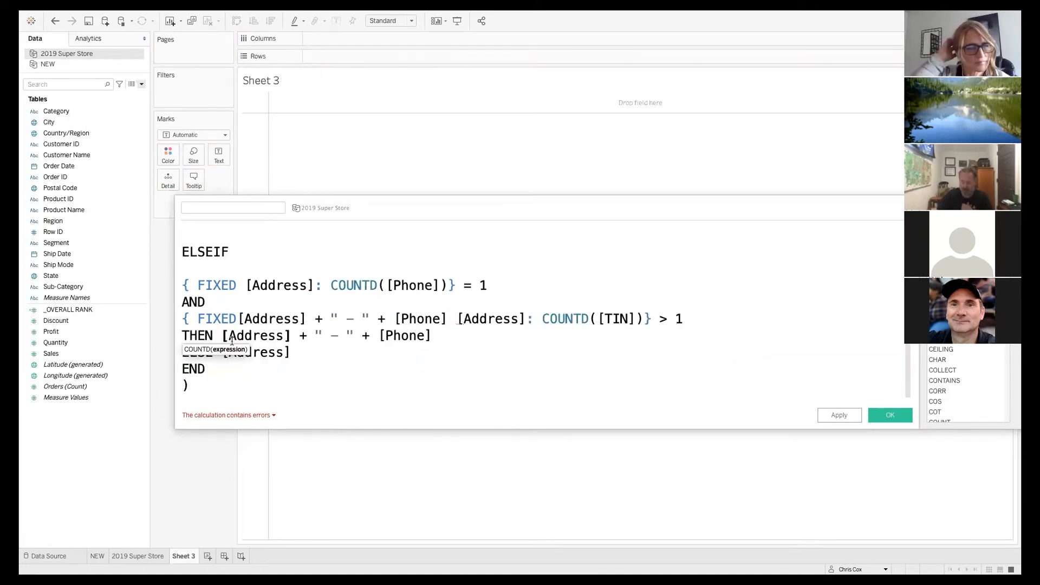
key(Return)
scroll(399, 352, down, 1)
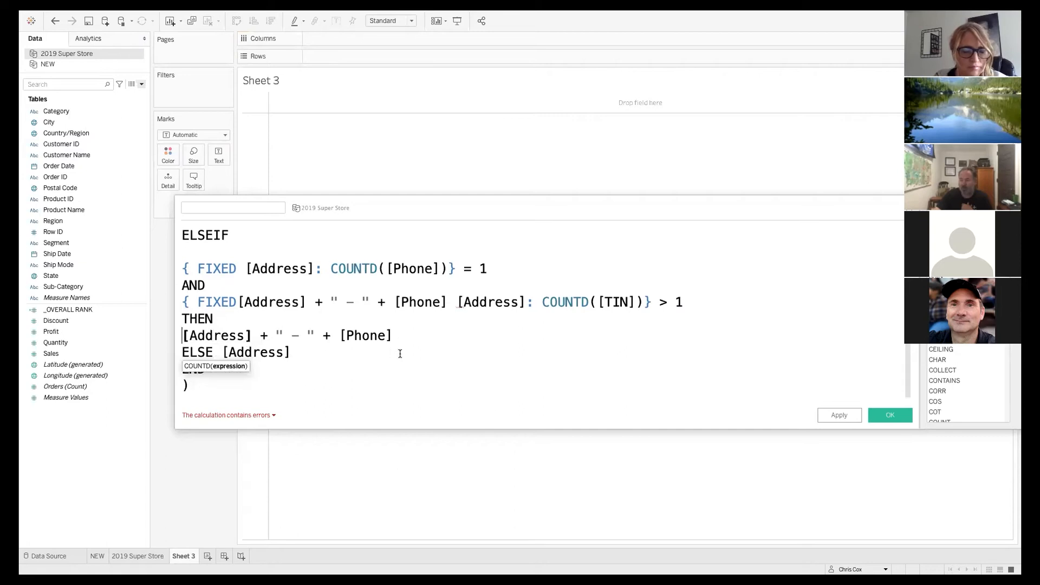
scroll(400, 353, up, 2)
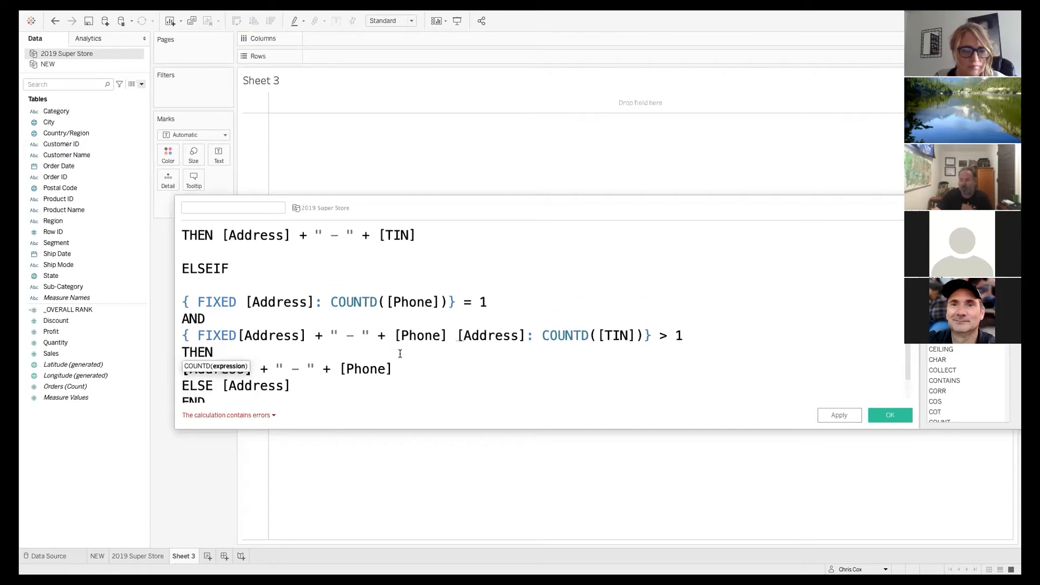
click(221, 385)
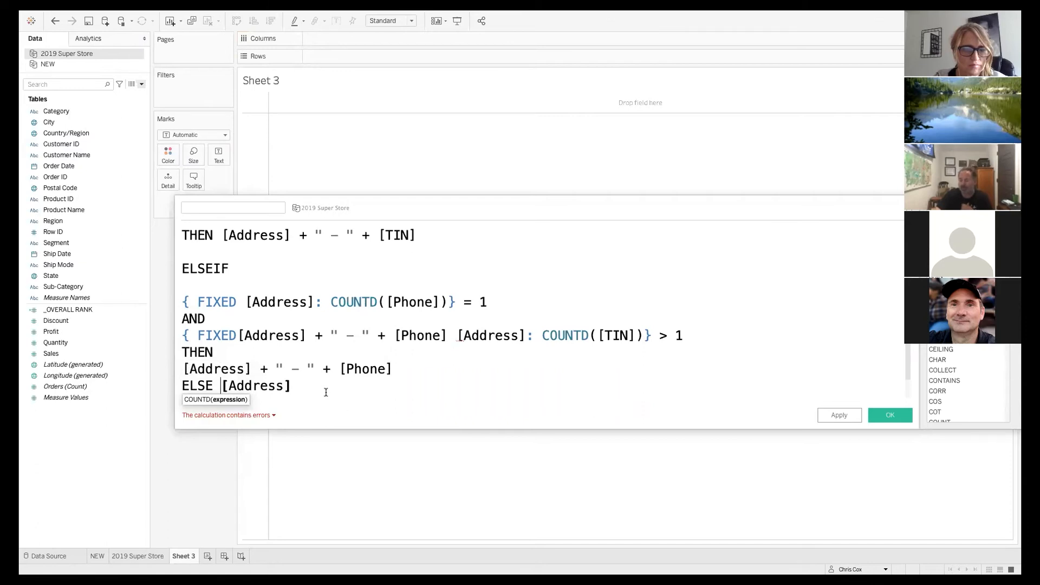
scroll(325, 392, down, 1)
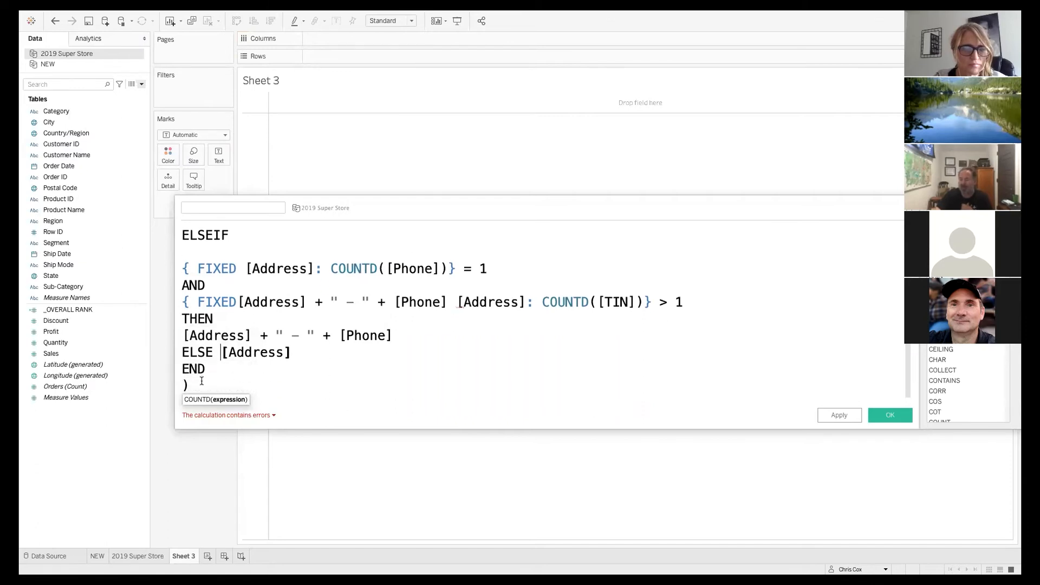
Enlarge the calculation editor to fit the whole formula from COUNTD( to its closing parenthesis, and close the editor without applying.
scroll(201, 381, up, 5)
drag(237, 235, 173, 233)
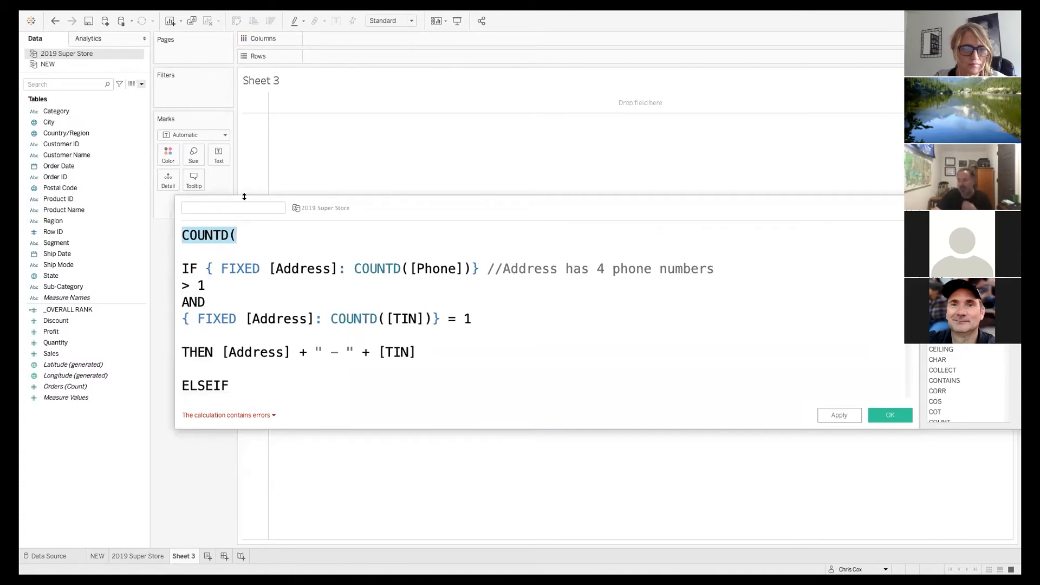
drag(244, 197, 244, 64)
drag(328, 428, 328, 513)
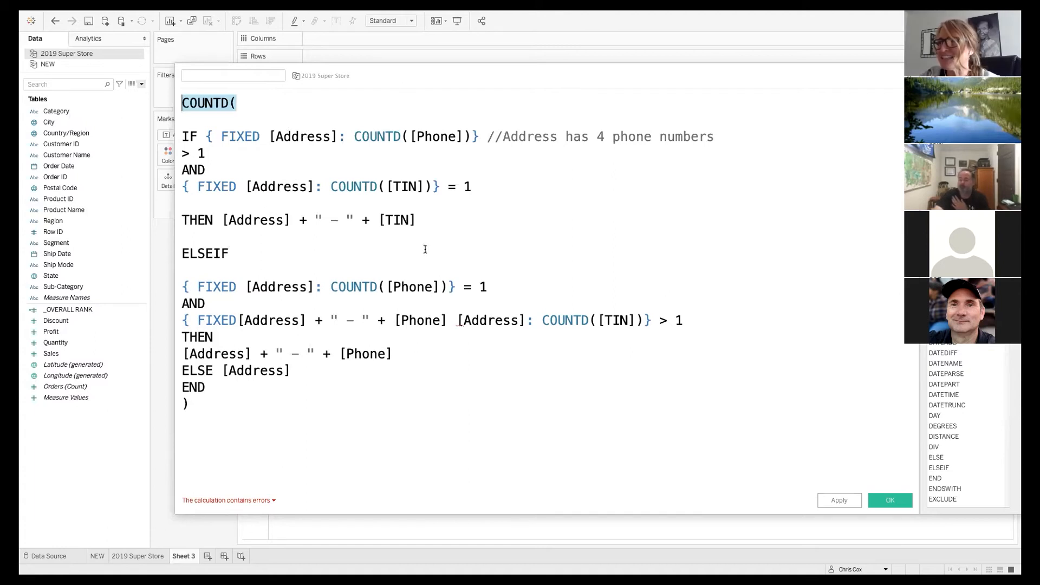
click(909, 75)
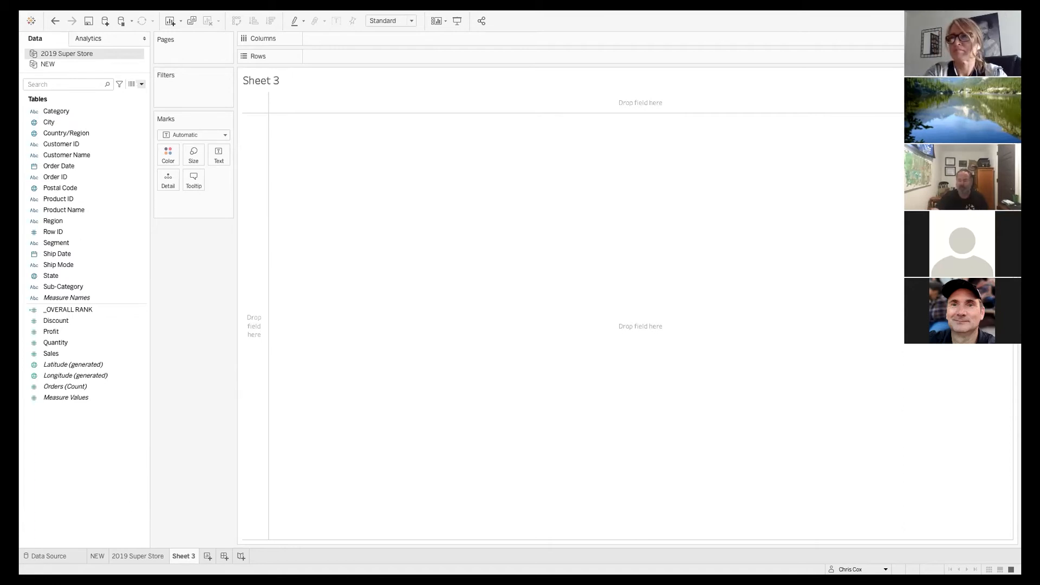
Switch to Chrome with a new browser window and make it fill the whole screen instead of sharing it with Tableau.
right_click(263, 560)
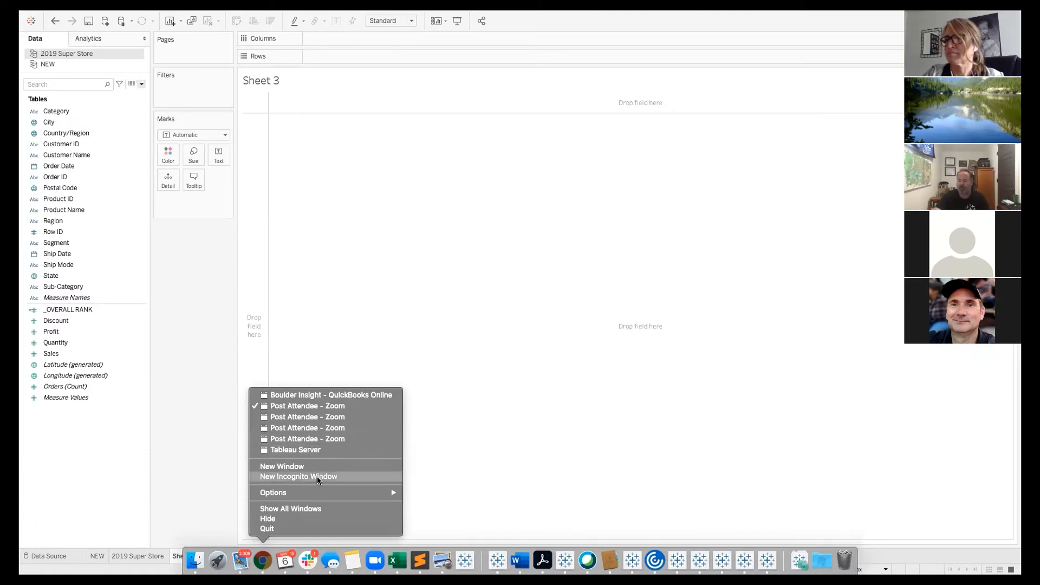
click(305, 469)
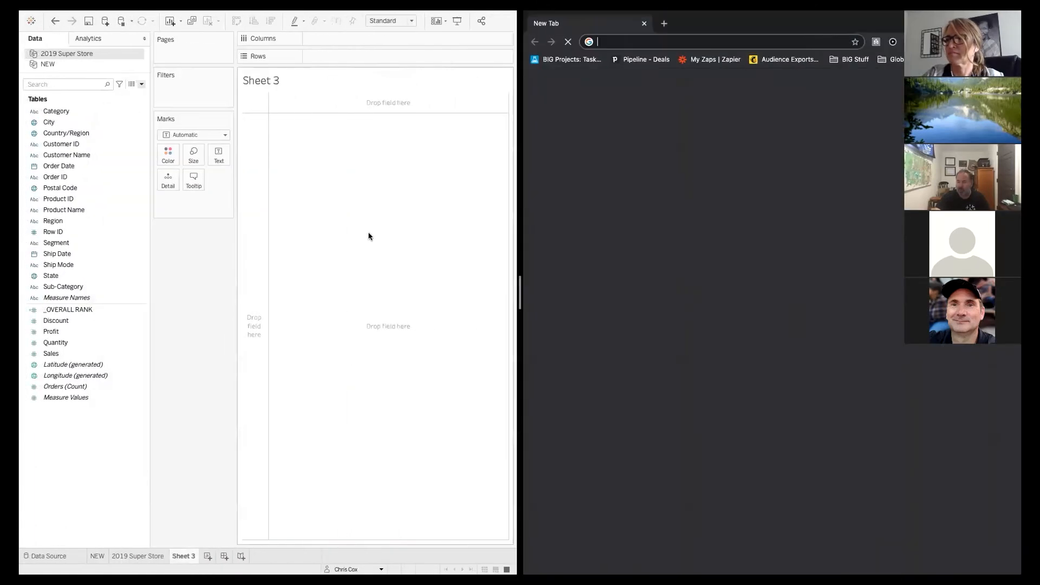
mouse_move(575, 15)
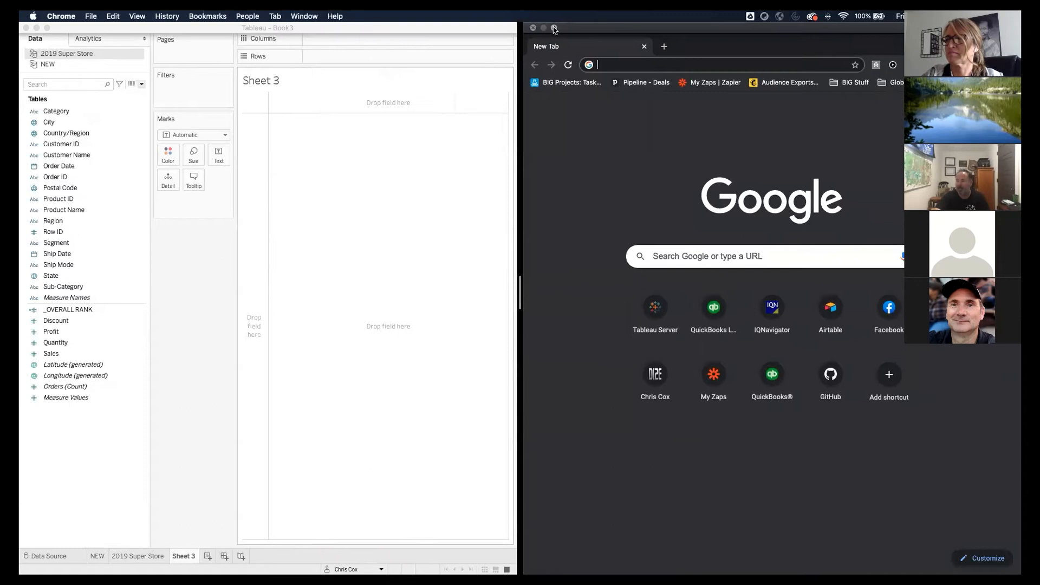
click(553, 28)
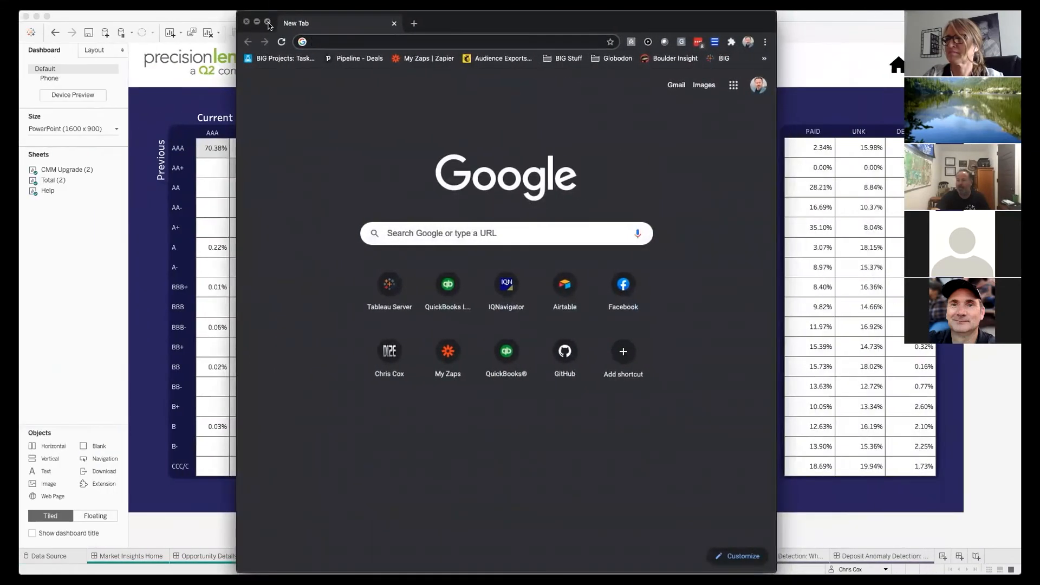
click(268, 23)
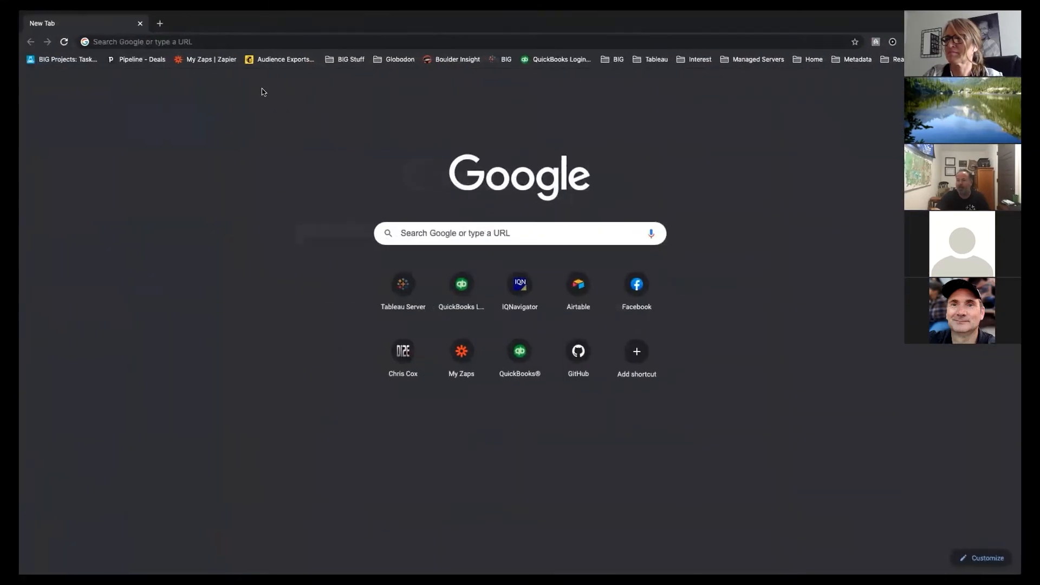
Sign in to Tableau Server from the BIG bookmark with the saved credentials, choose the _TEMPLATES site and show the list of all sites.
click(505, 60)
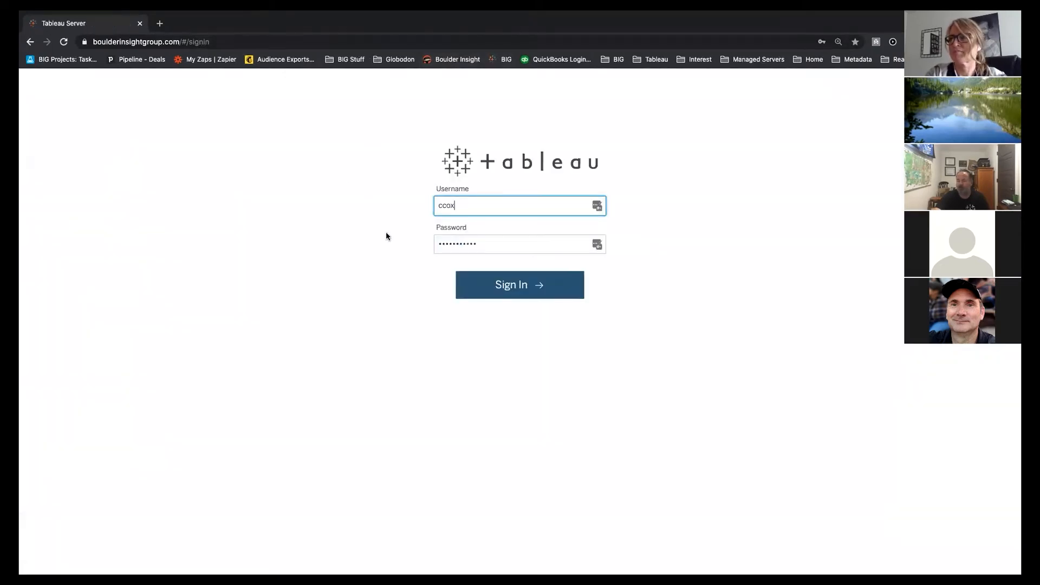
click(528, 289)
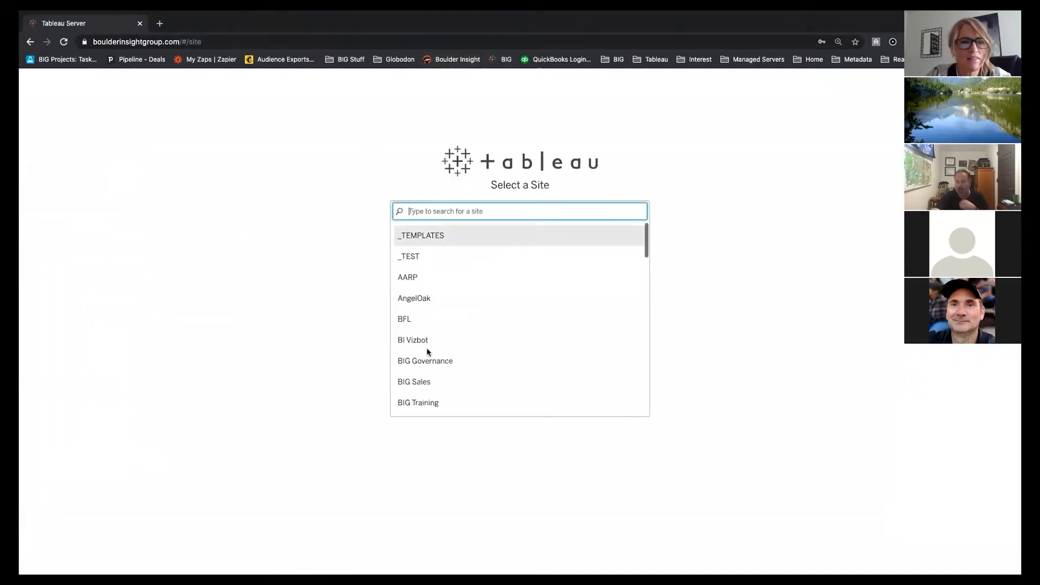
click(428, 236)
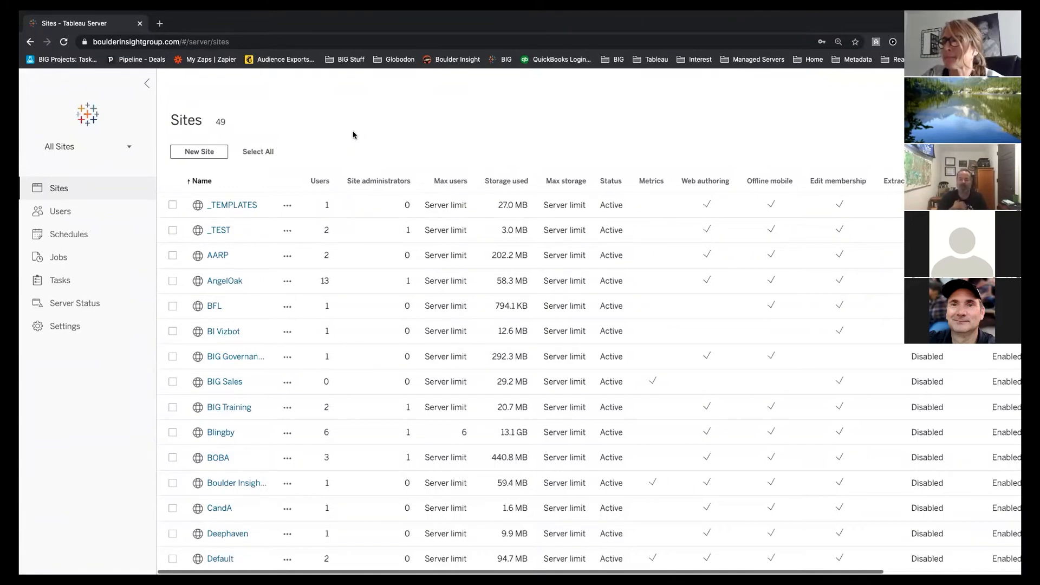
Switch from all sites to the _TEMPLATES site and show its list of favorites.
click(69, 150)
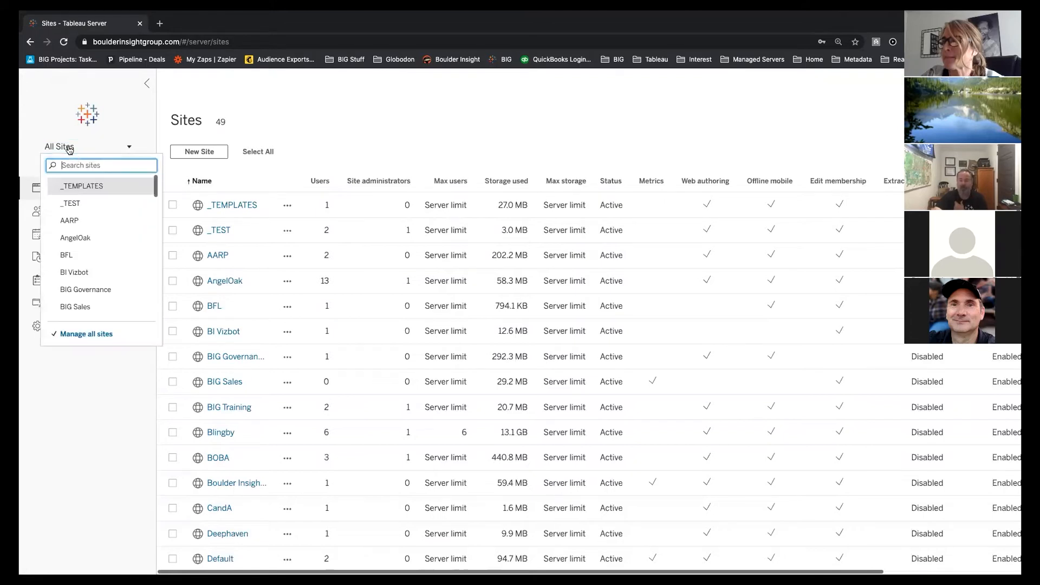
click(87, 186)
mouse_move(337, 353)
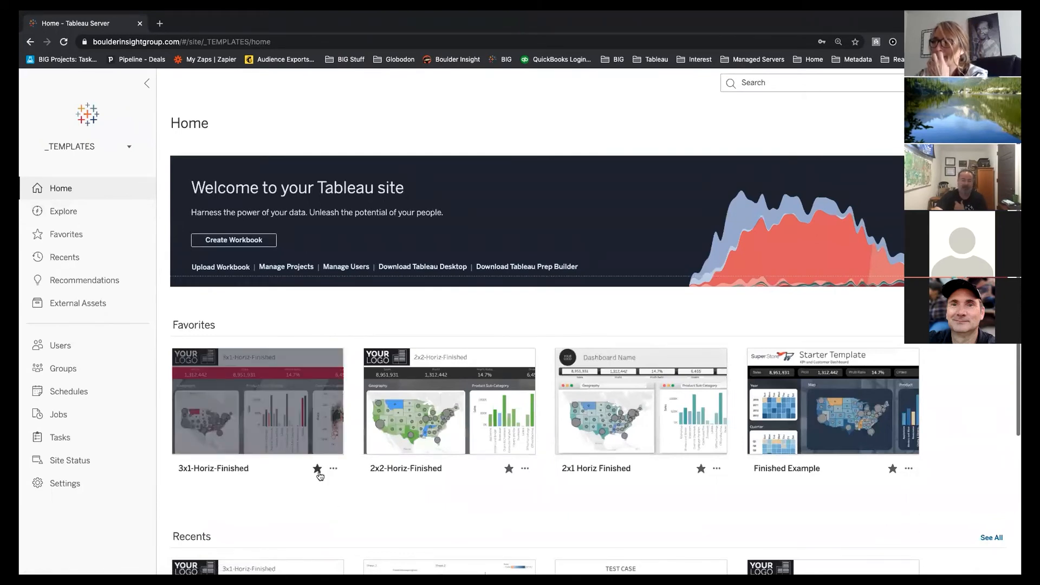
click(75, 234)
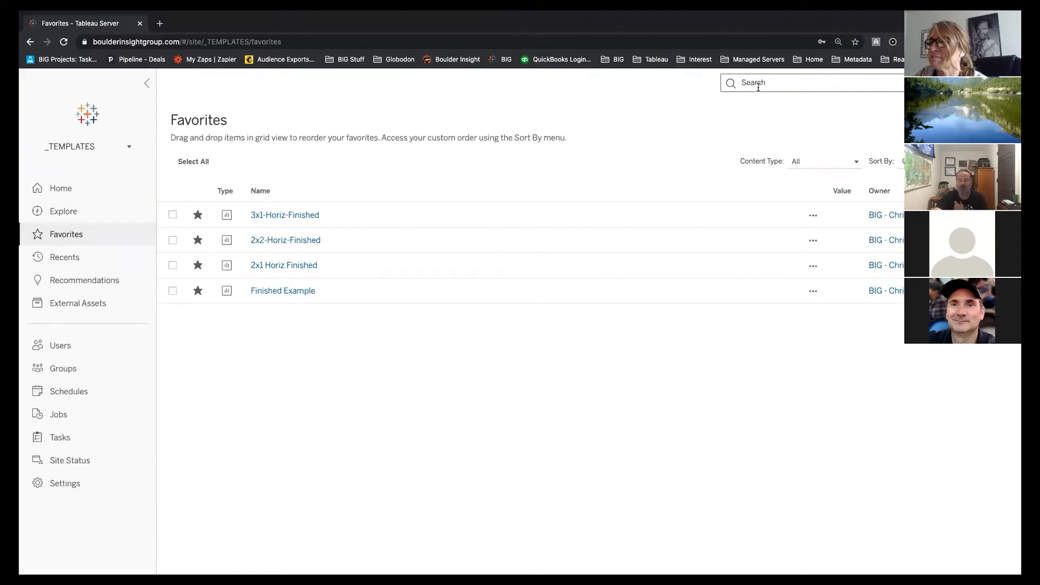
Search the _TEMPLATES site for AARP.
click(758, 87)
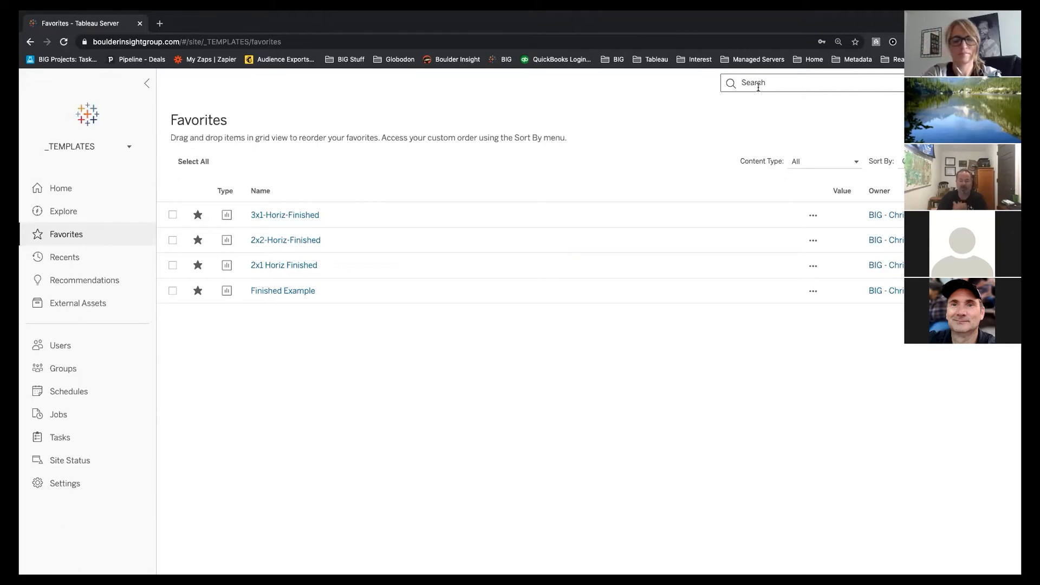
text(AARP)
key(Return)
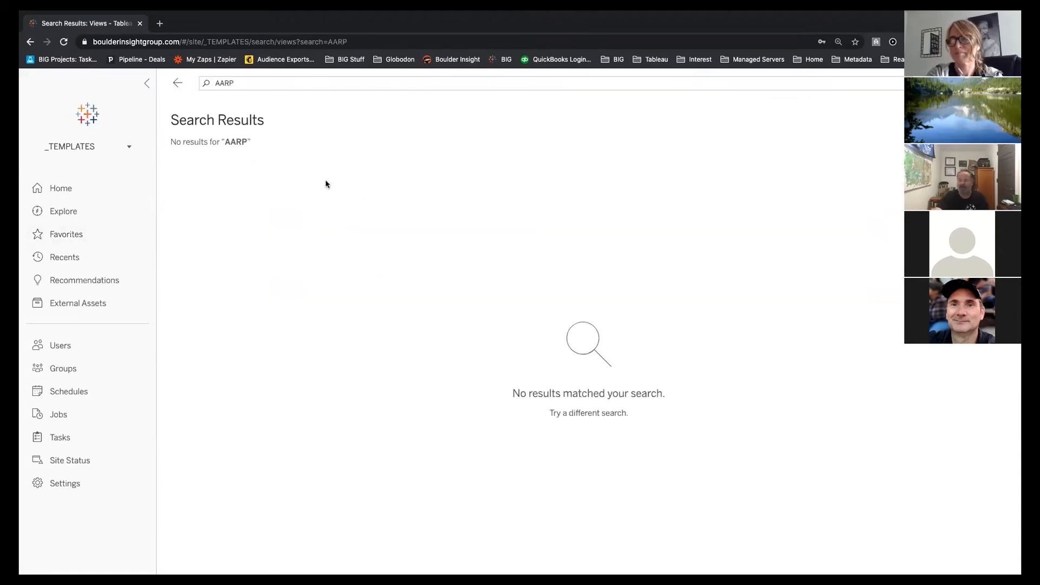
Switch to the AARP site and look over the recent views on its home page.
click(89, 155)
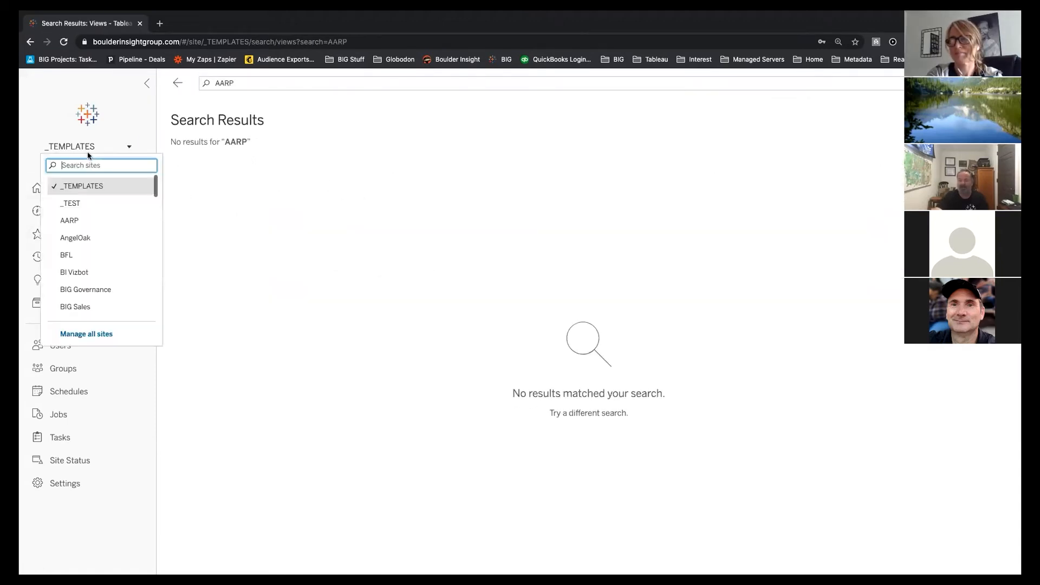
click(96, 219)
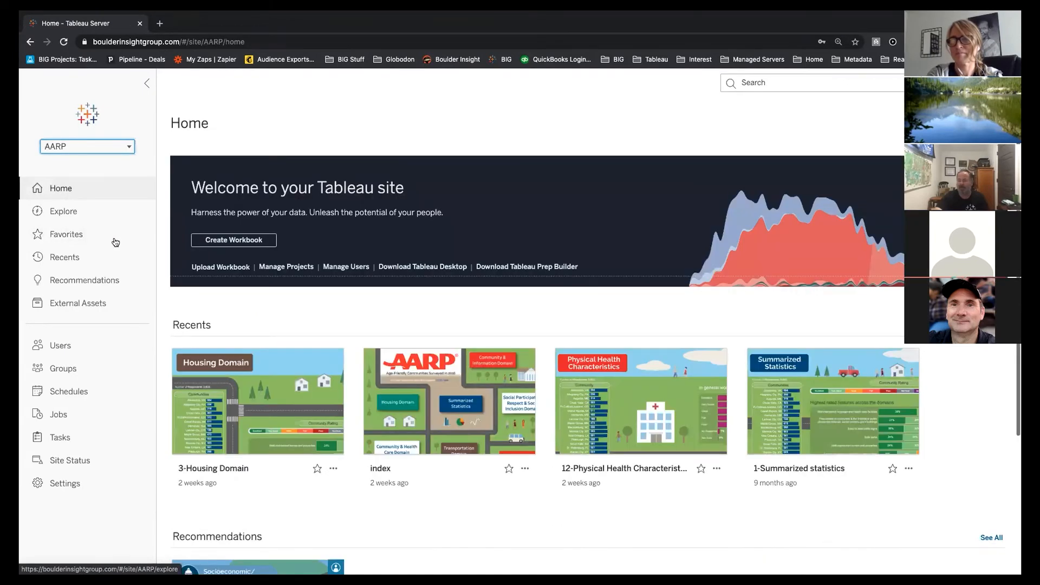
scroll(255, 352, down, 1)
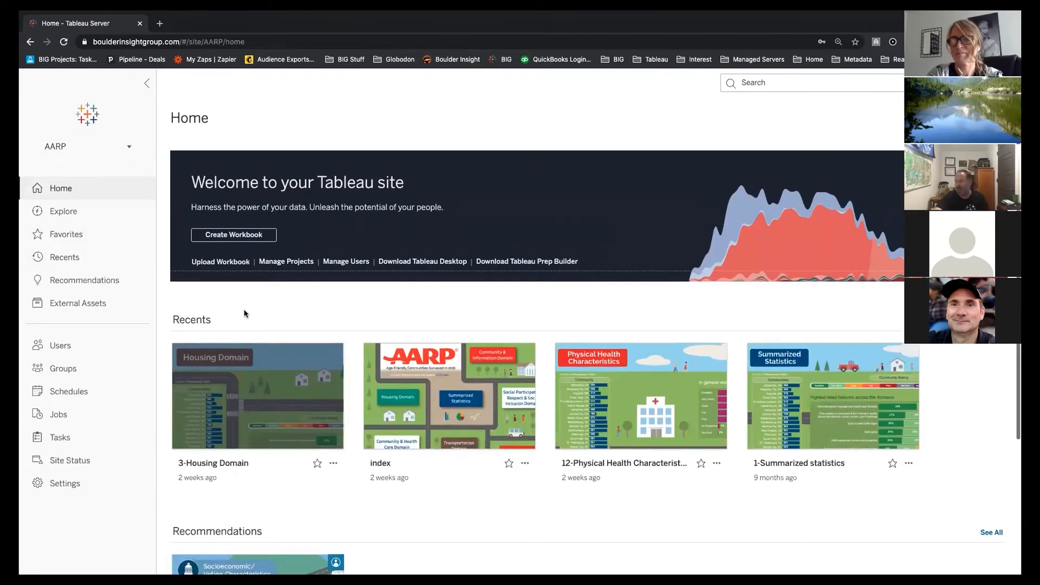
Return to the _TEMPLATES site and search it for Housing.
click(91, 156)
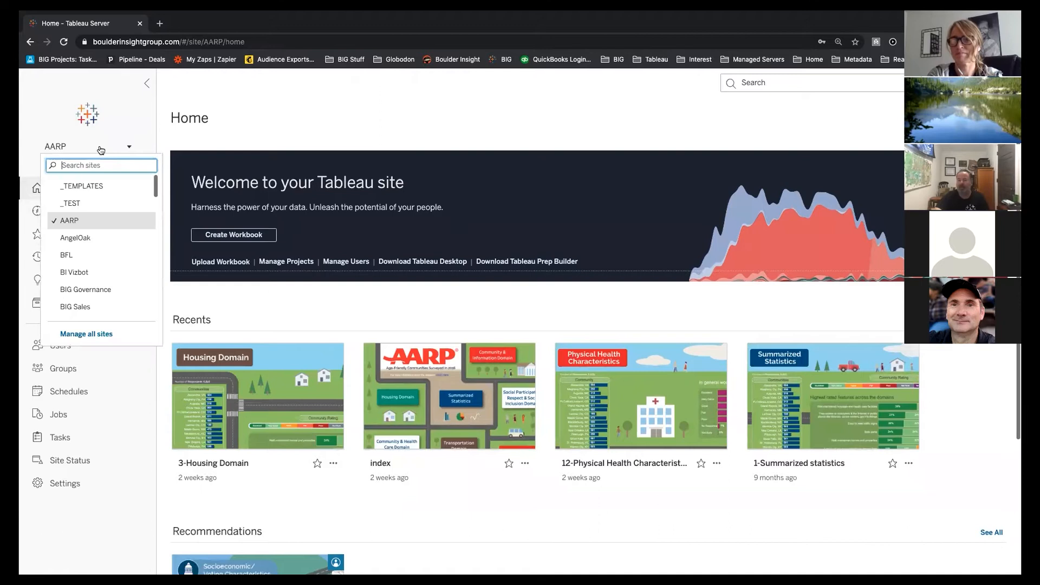
click(102, 186)
click(720, 82)
text(Hosin)
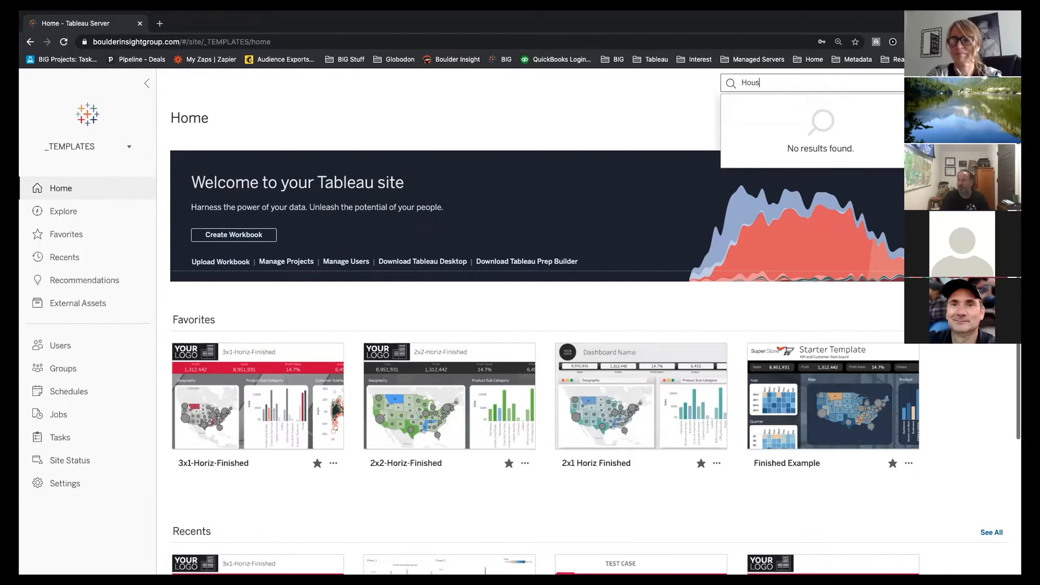
text(ing)
key(Return)
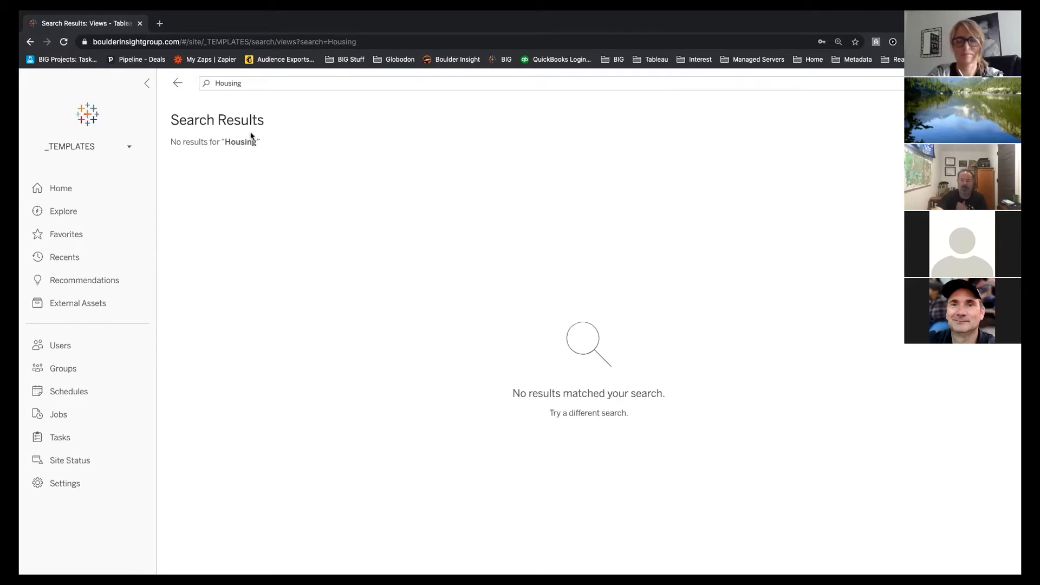
Leave the search results and show the top-level projects of the _TEMPLATES site.
click(177, 83)
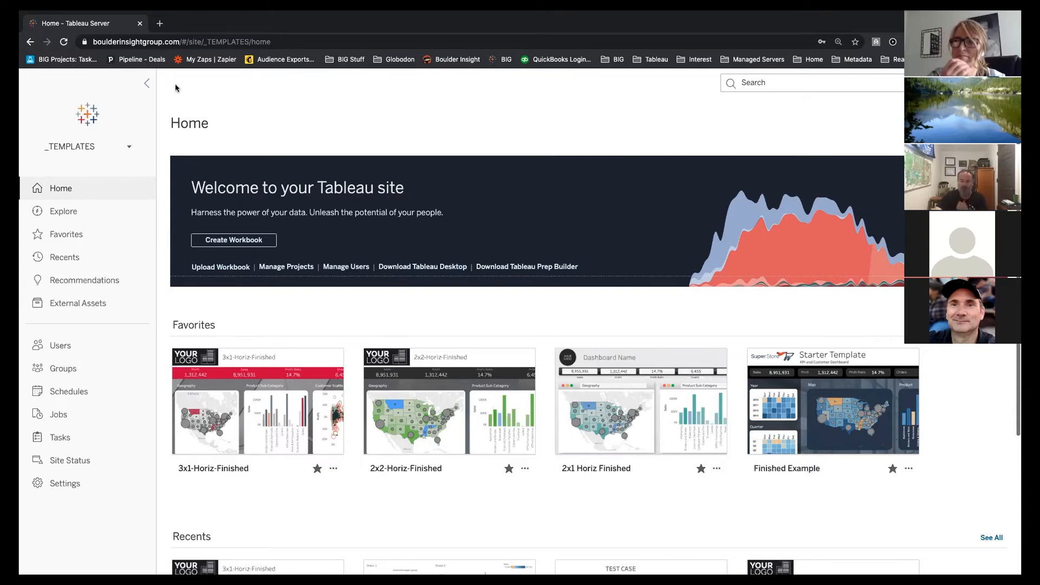
click(116, 207)
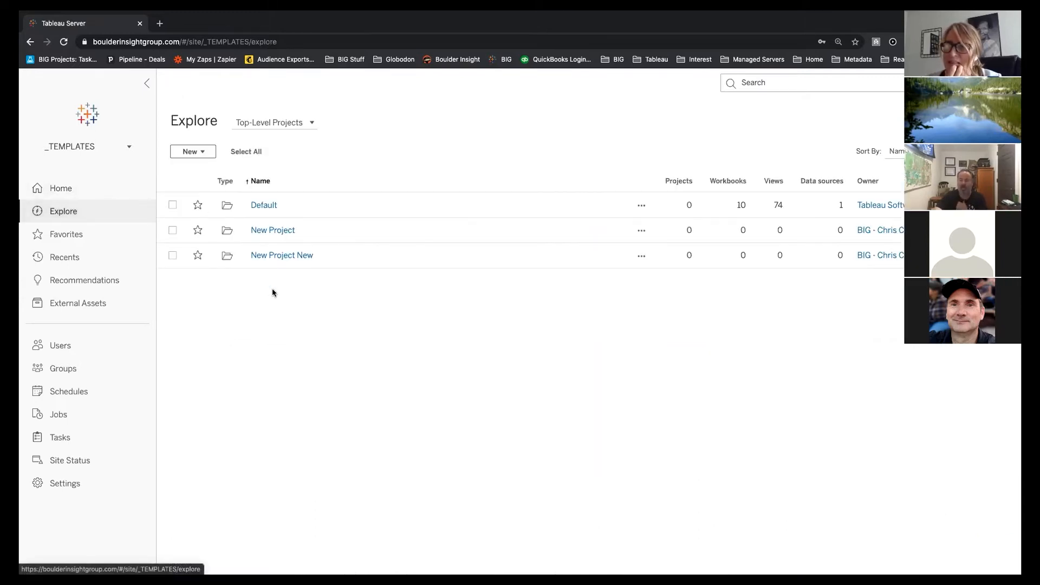
click(204, 153)
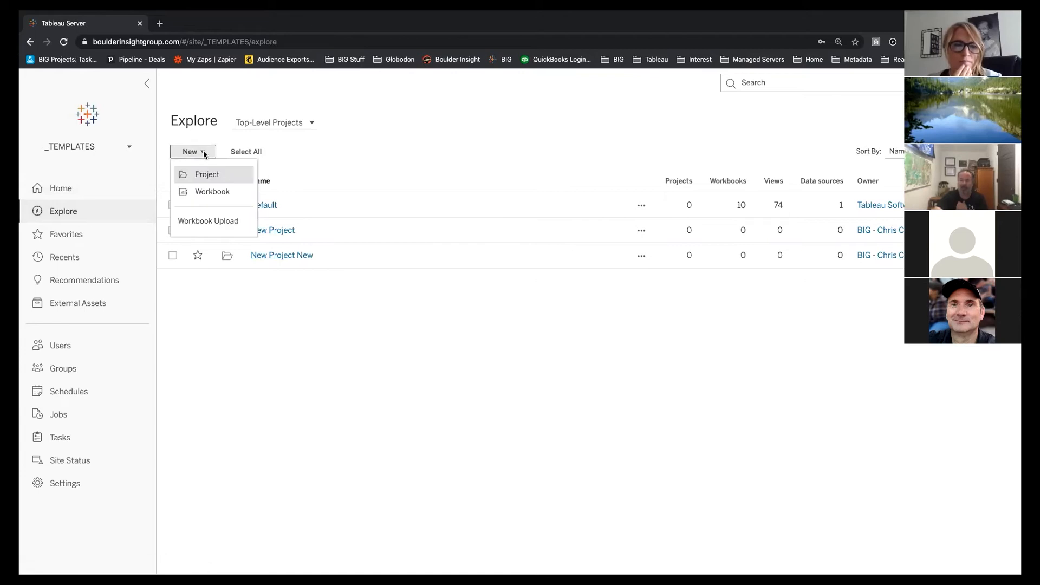
click(213, 177)
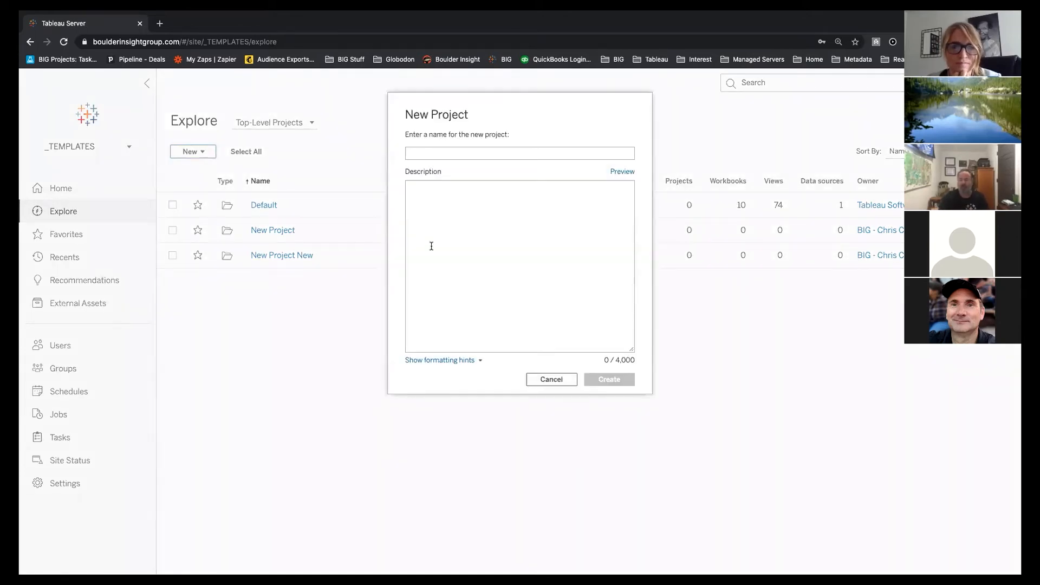
click(551, 379)
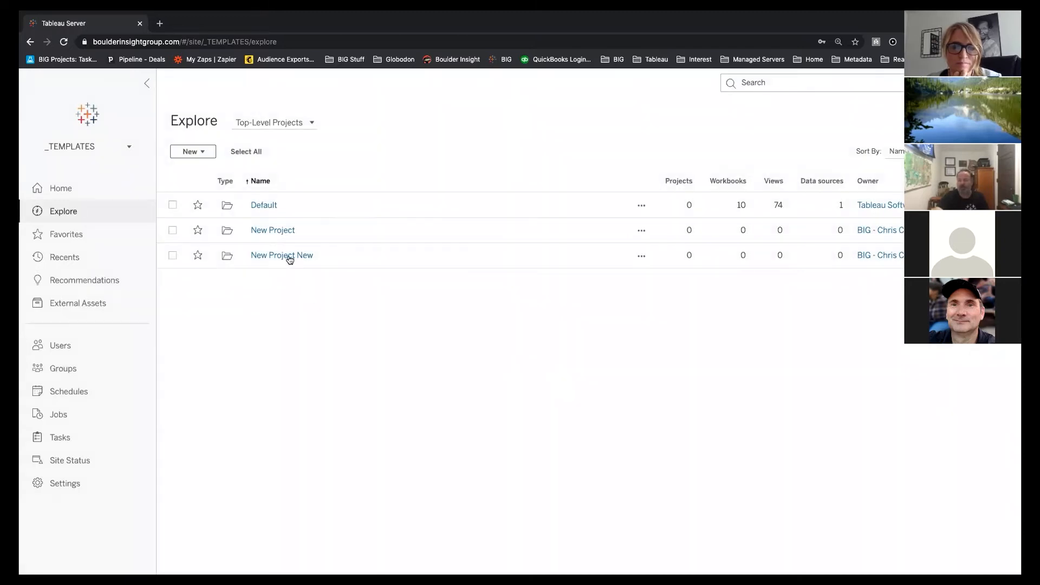
Create a nested project named Sub New Project inside New Project, and reopen New Project from the top-level project list to view it.
click(271, 231)
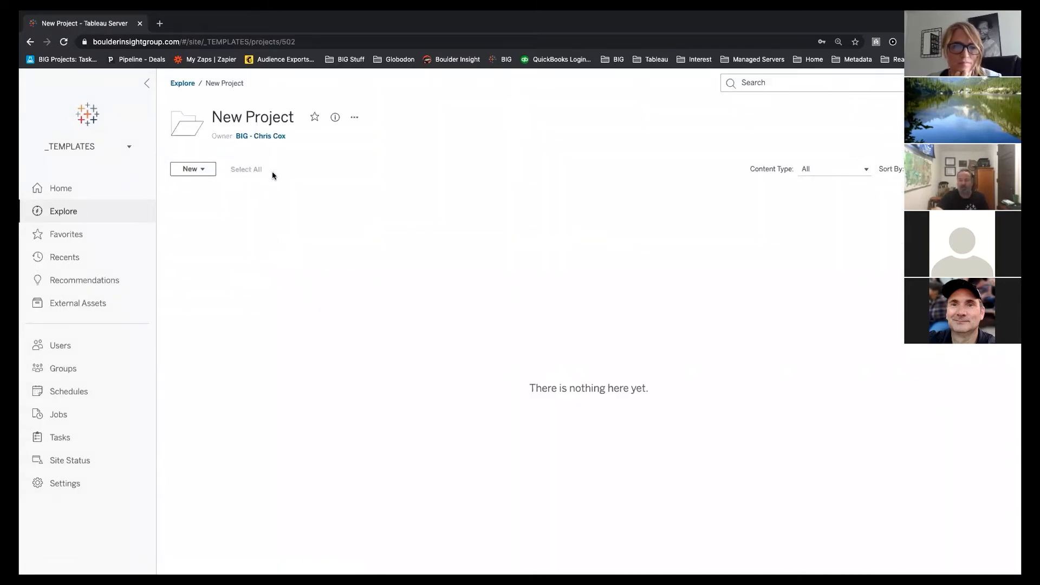
click(202, 169)
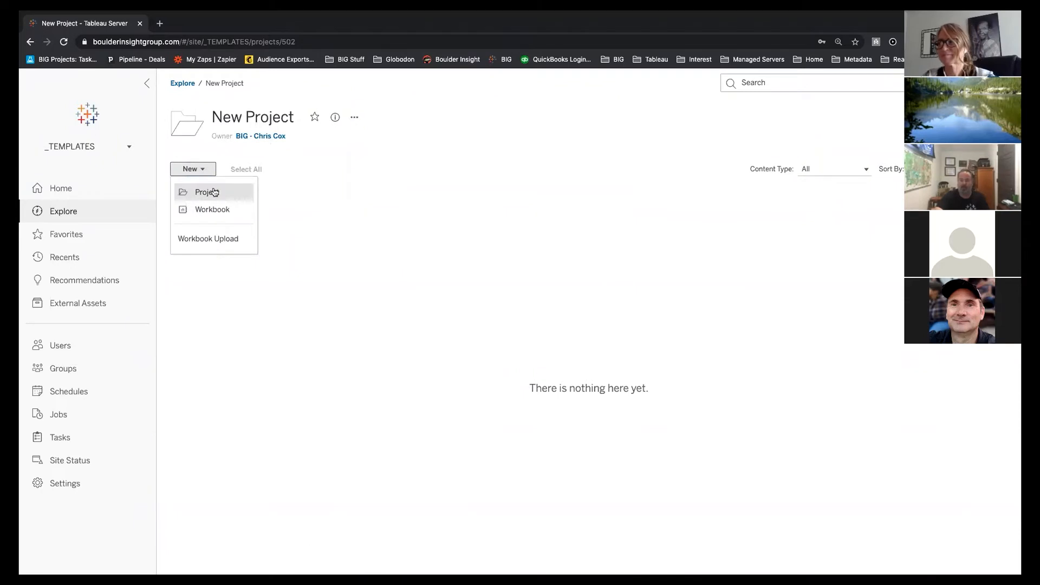
click(214, 191)
text(Sub)
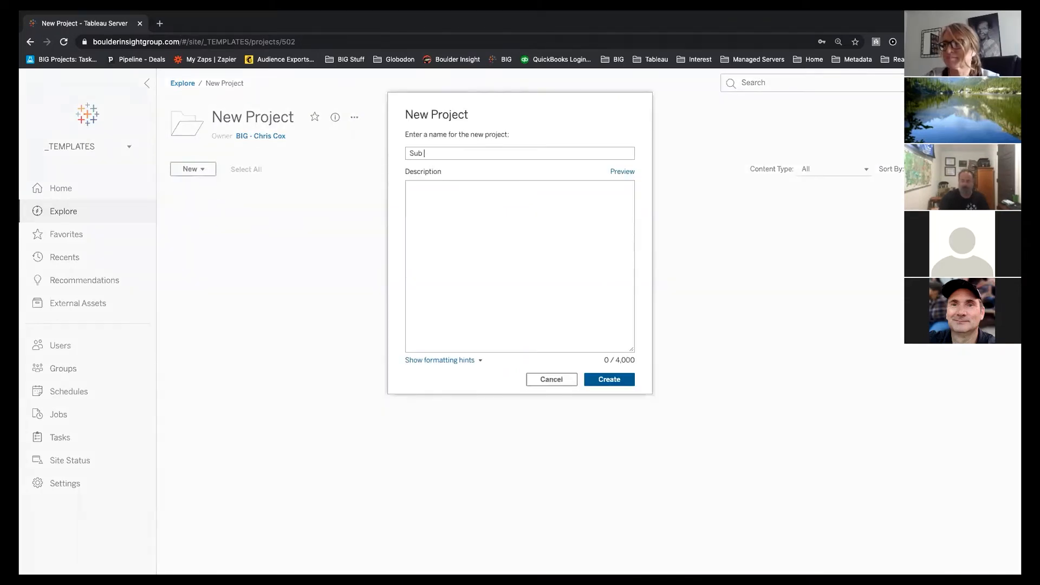
text( New Project)
click(609, 379)
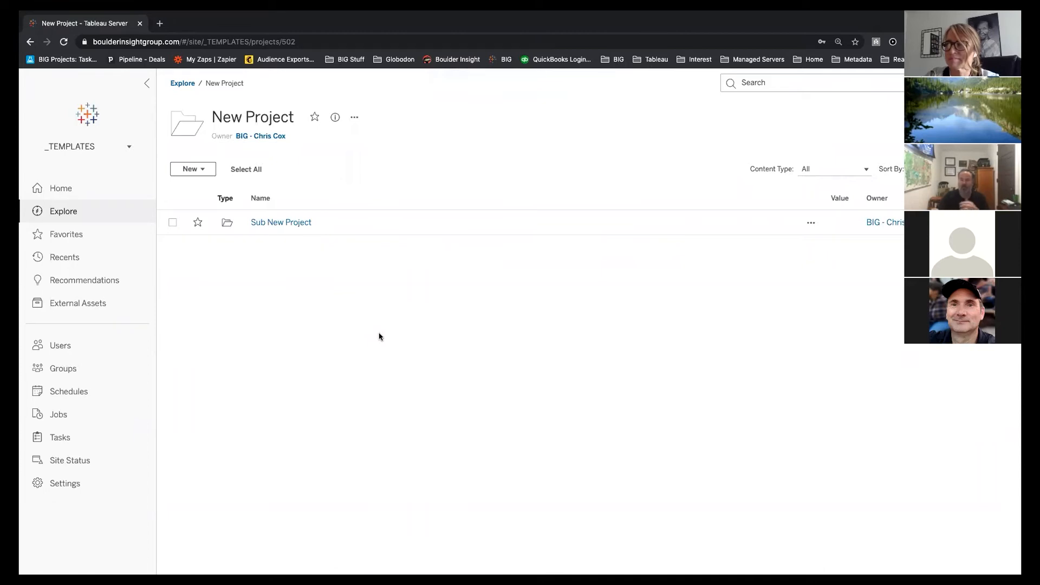
click(182, 83)
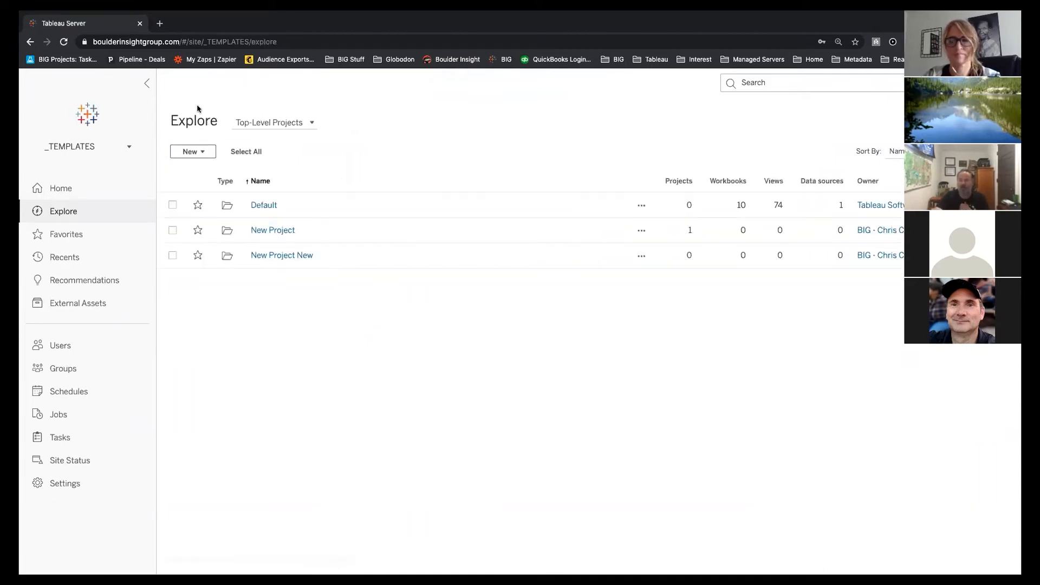
click(257, 232)
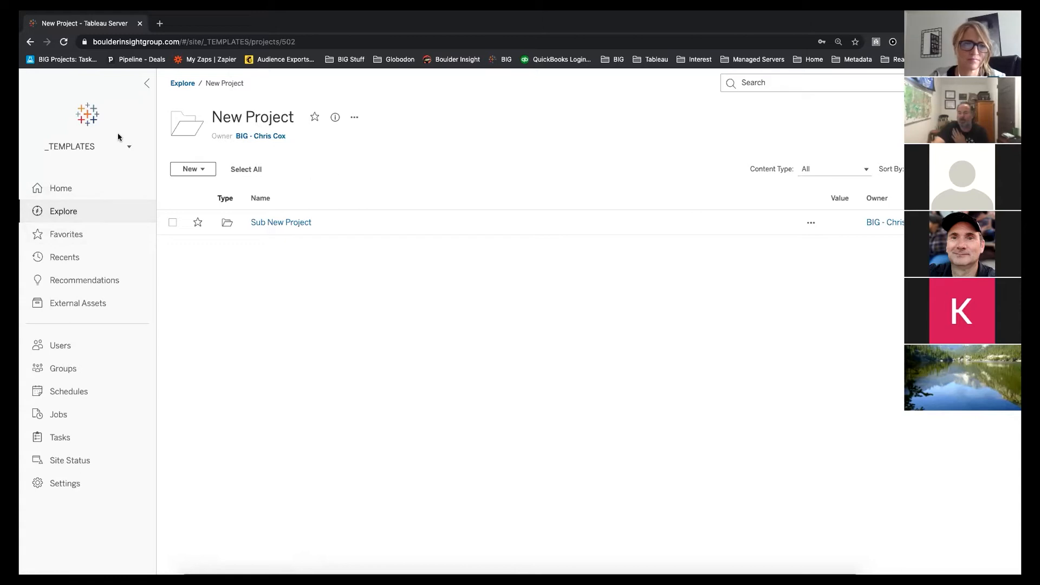
Switch to the AARP site and view the index dashboard of the AARP 2016 AFC Survey workbook.
click(106, 147)
click(93, 220)
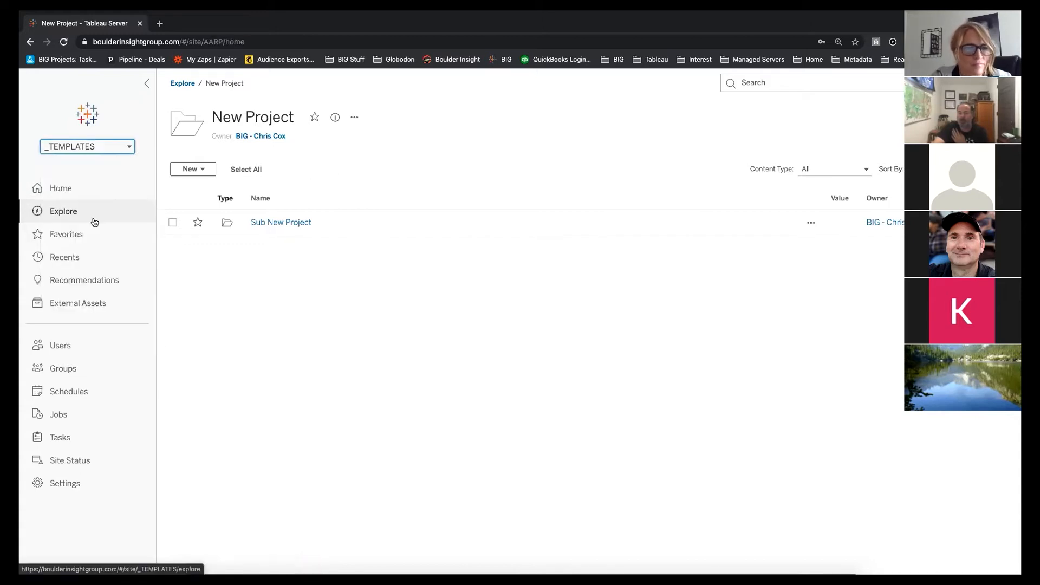
click(445, 470)
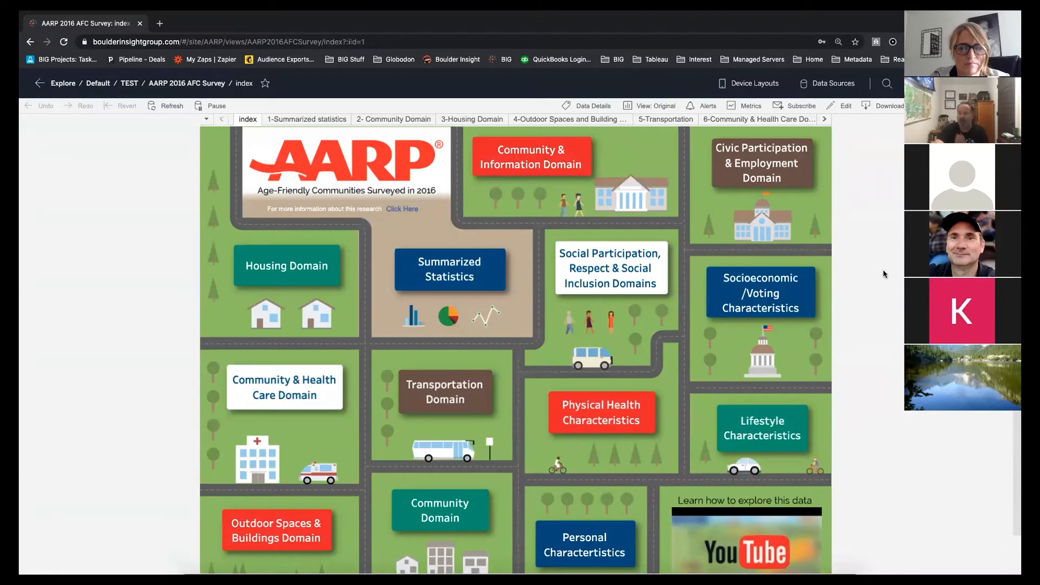
scroll(884, 273, down, 1)
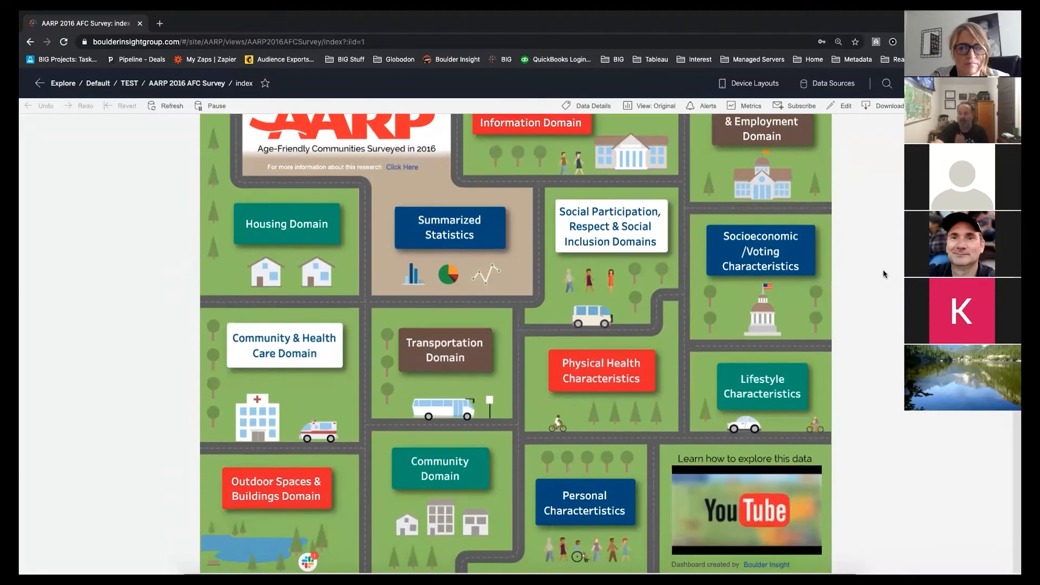
View the Physical Health Characteristics dashboard, go back to the index and open the Housing Domain dashboard from there.
click(620, 370)
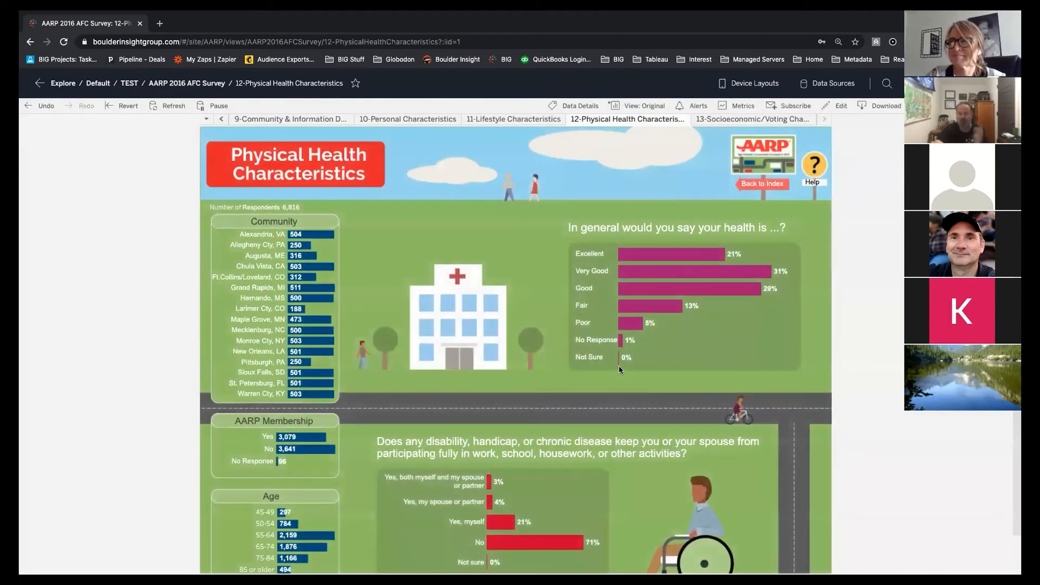
click(752, 157)
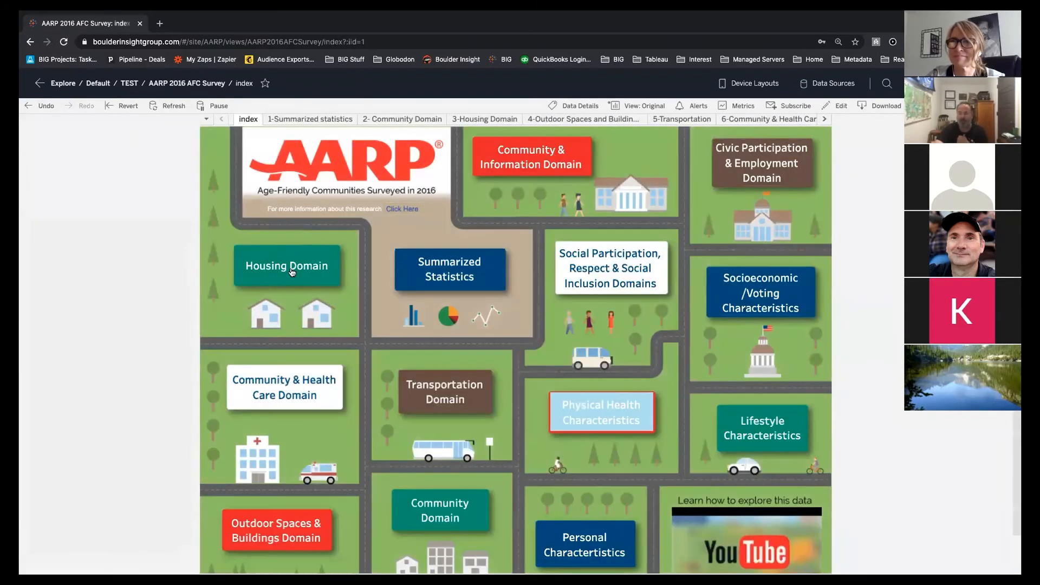
click(292, 271)
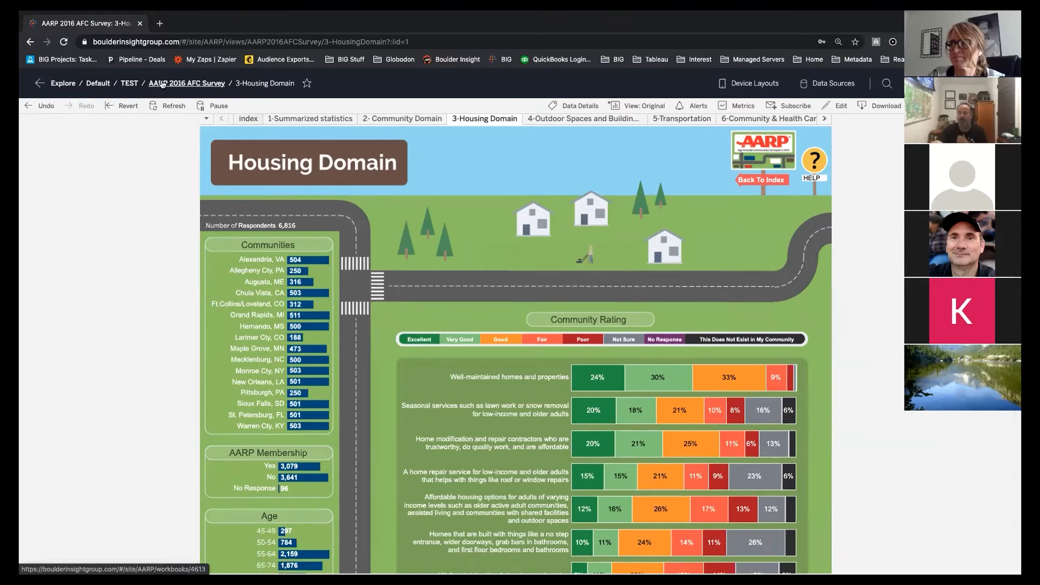
Leave the dashboard for the AARP site's project list and switch back to the _TEMPLATES site.
click(64, 84)
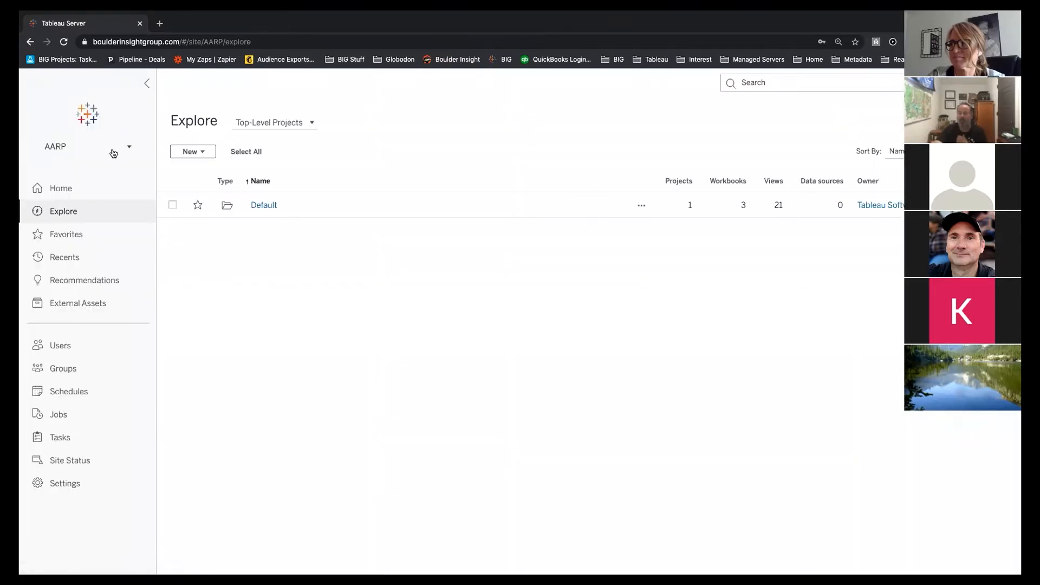
click(66, 145)
click(82, 186)
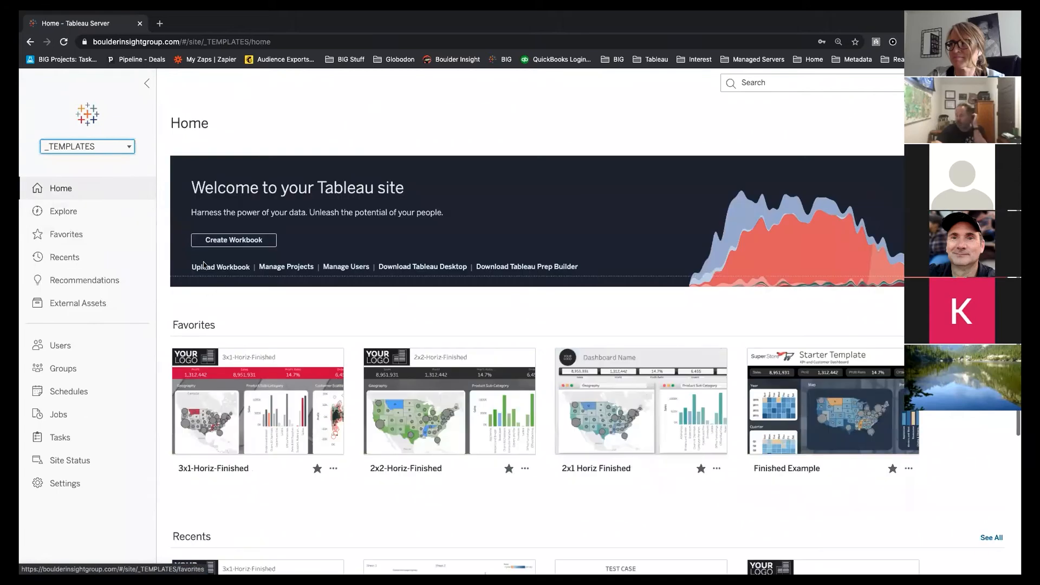
Create a new top-level project named Sales on the _TEMPLATES site.
click(63, 211)
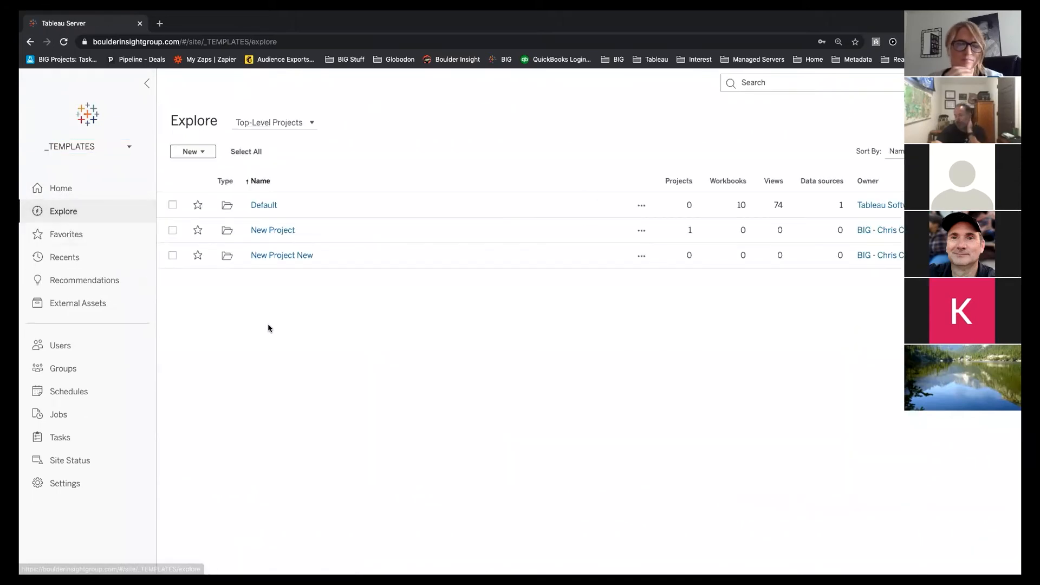
click(205, 153)
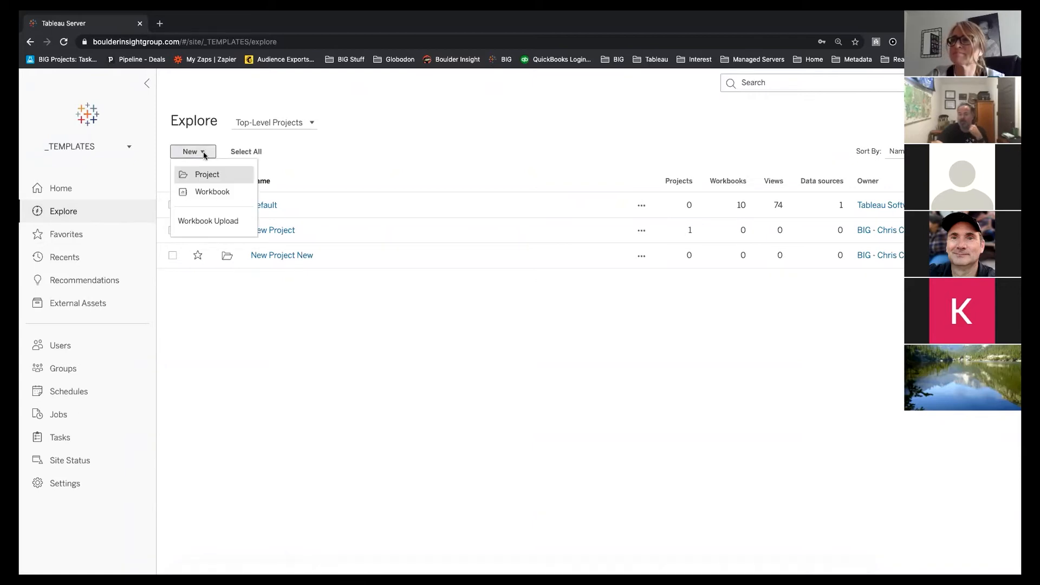
click(203, 175)
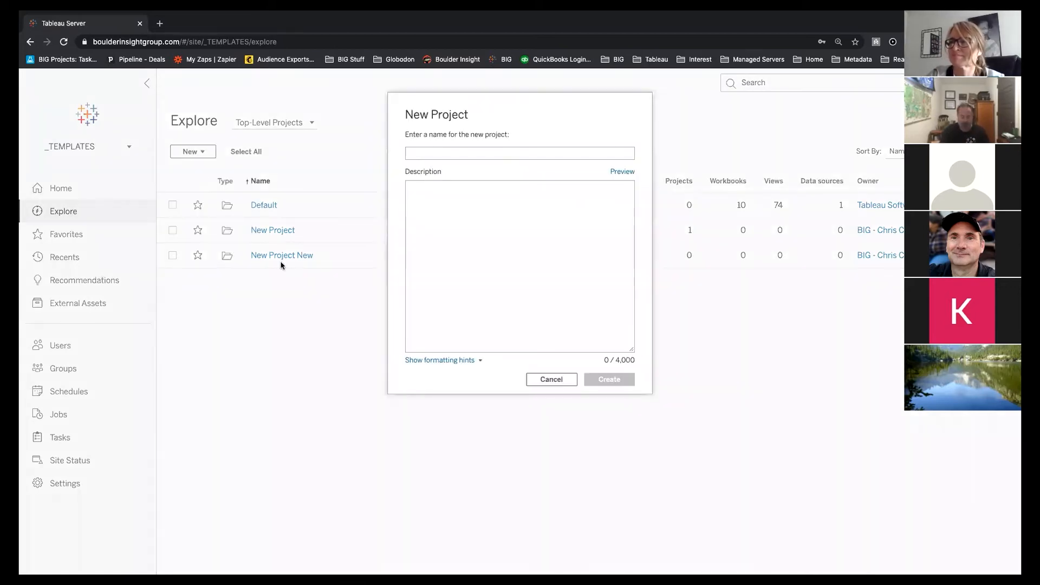
text(Sales)
key(Return)
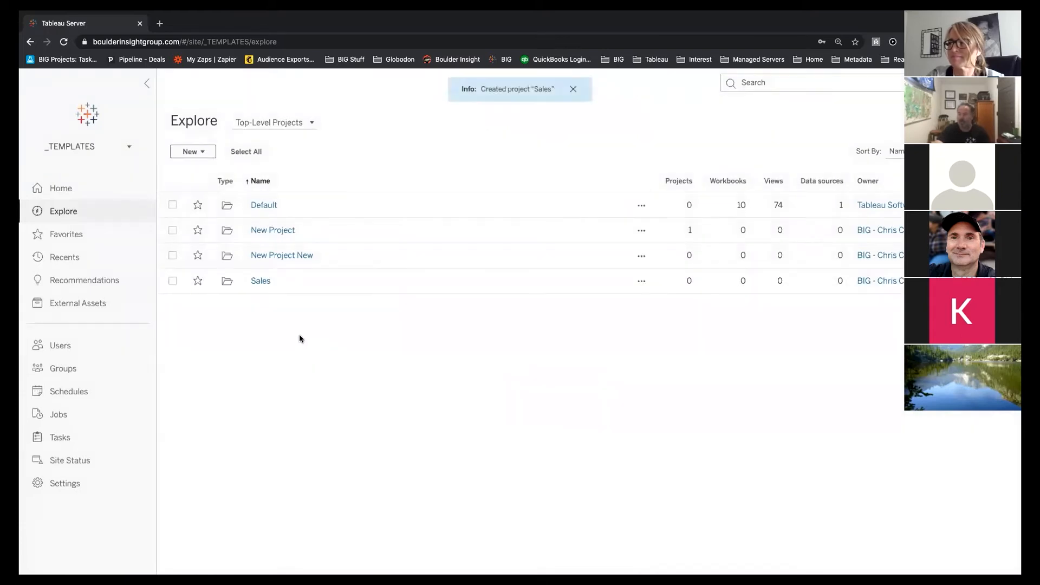
Create a nested project named Prod inside the Sales project.
click(256, 281)
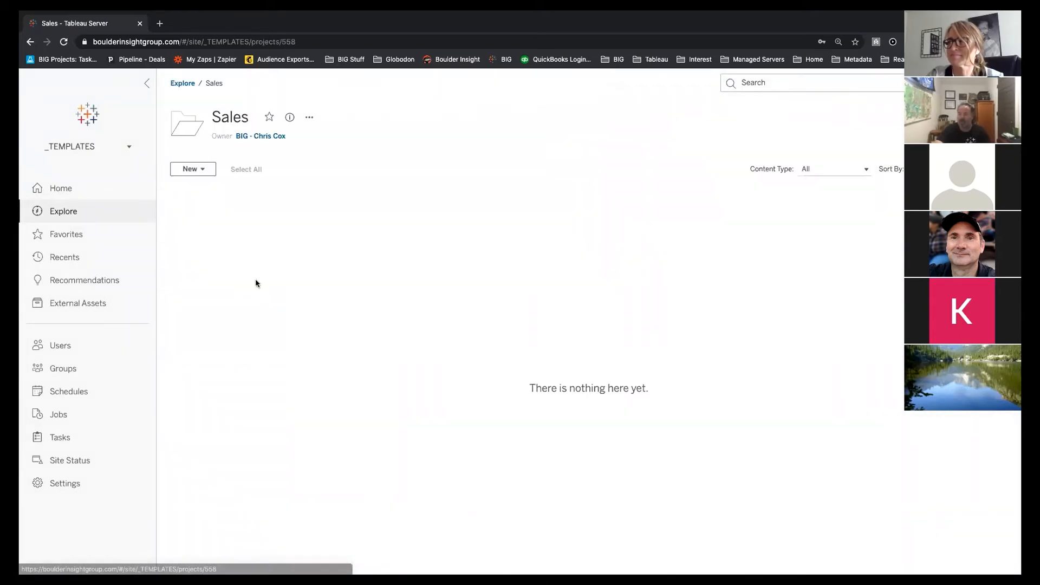
click(201, 169)
click(211, 196)
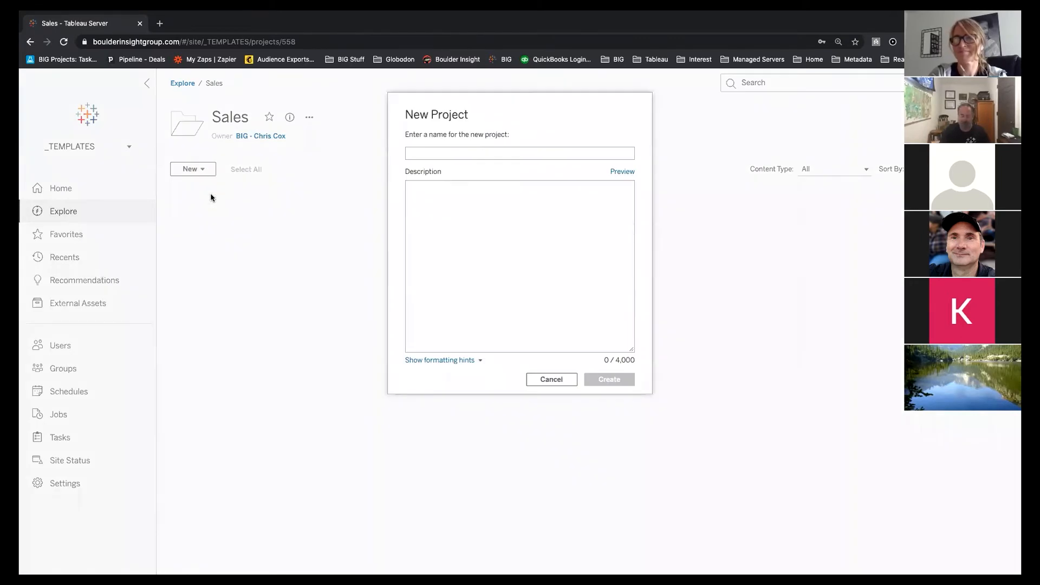
text(Prod)
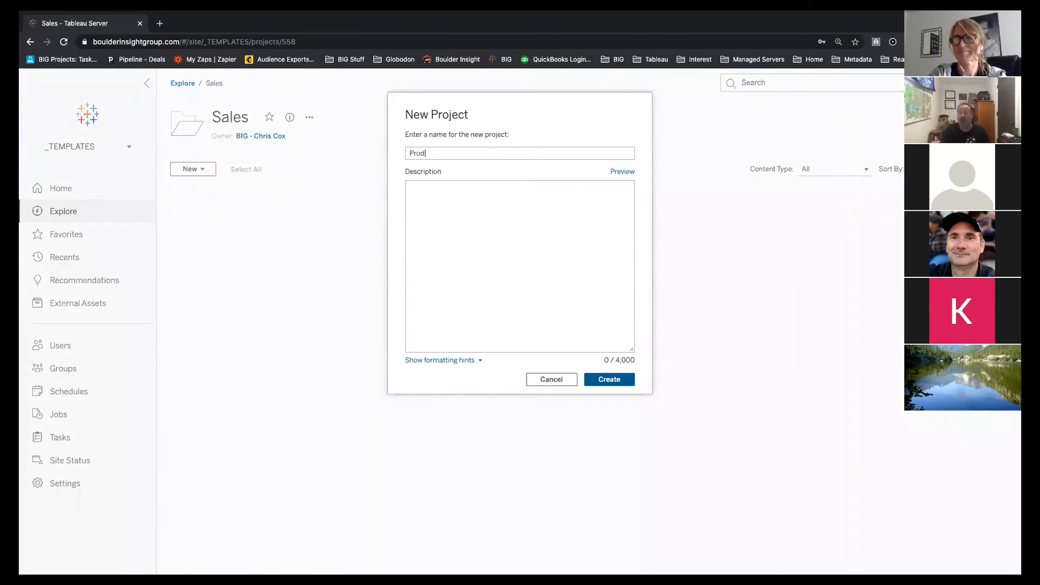
click(609, 380)
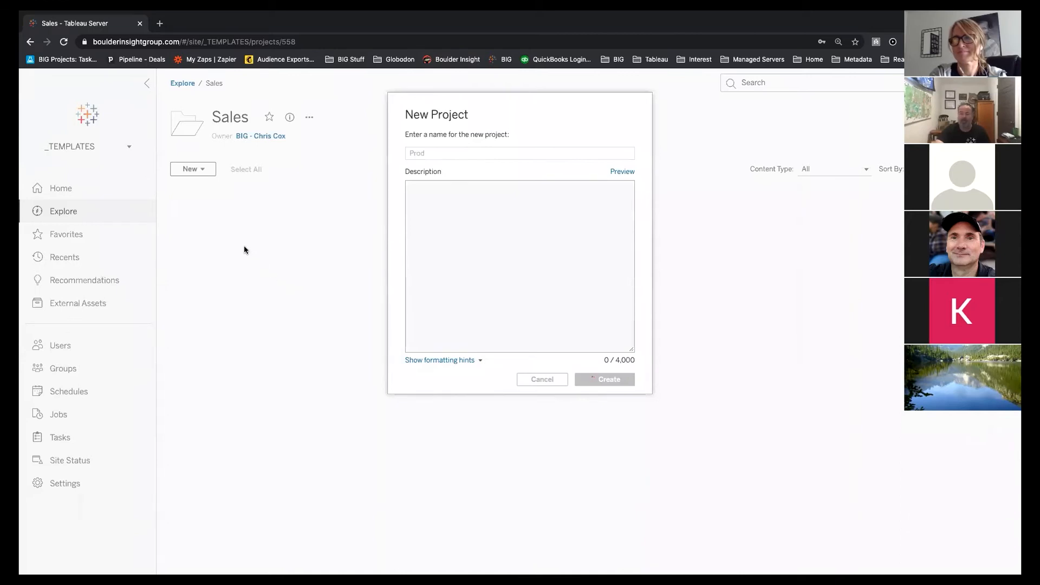
Create a nested project named Archive inside the Sales project.
click(206, 169)
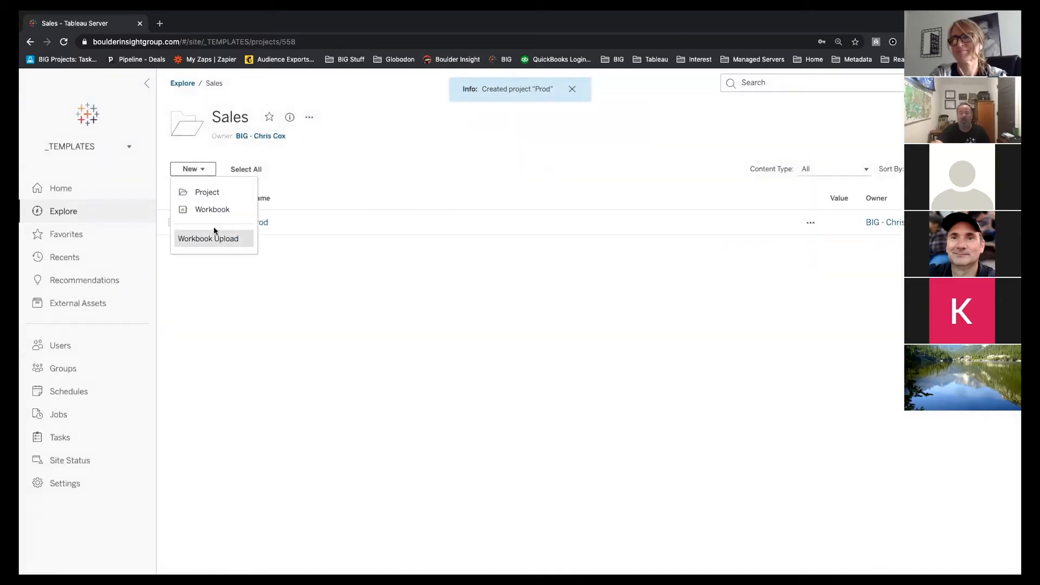
click(226, 195)
text(Archive)
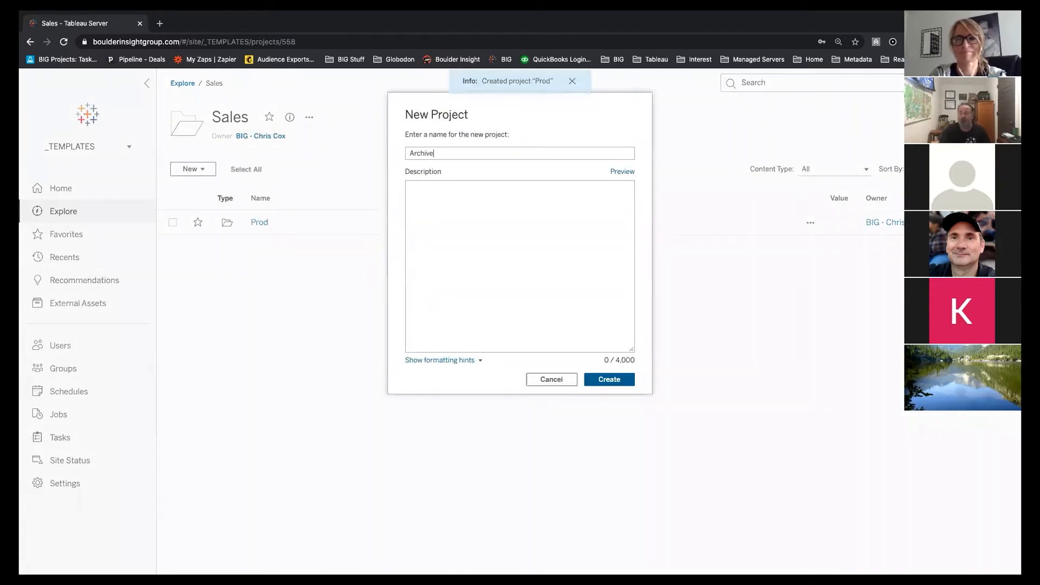
click(596, 380)
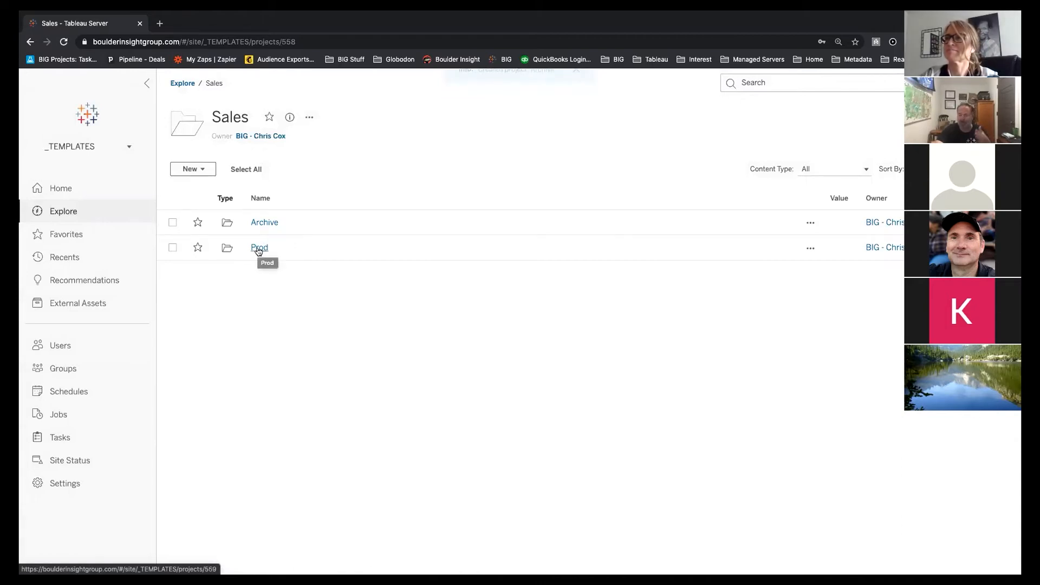
Create a nested project named Dev inside the Sales project.
click(200, 170)
click(204, 191)
text(Dev)
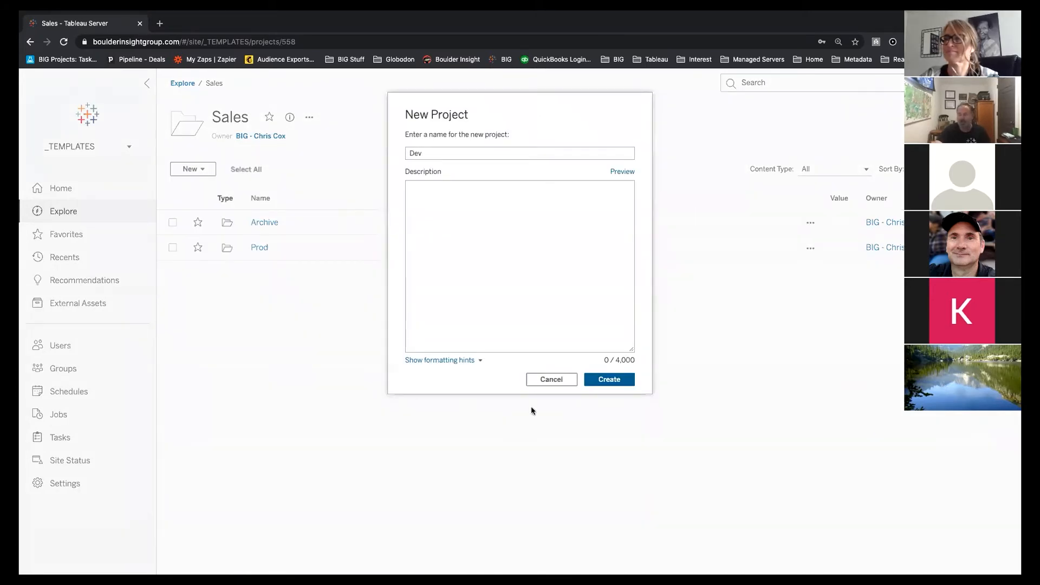
click(592, 384)
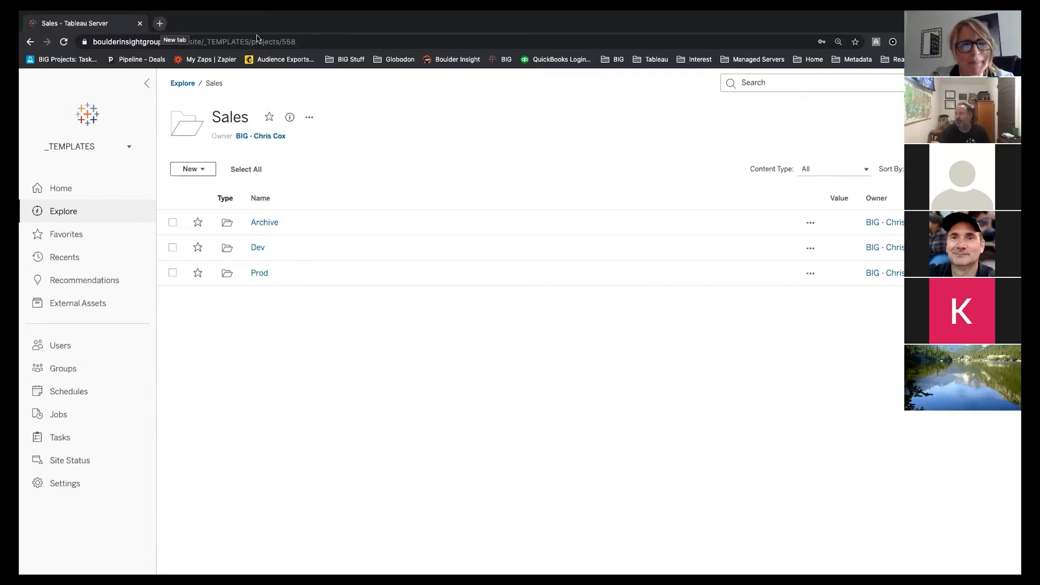
Open boulderinsight.com/demo in a new browser tab.
click(614, 59)
key(Escape)
click(159, 23)
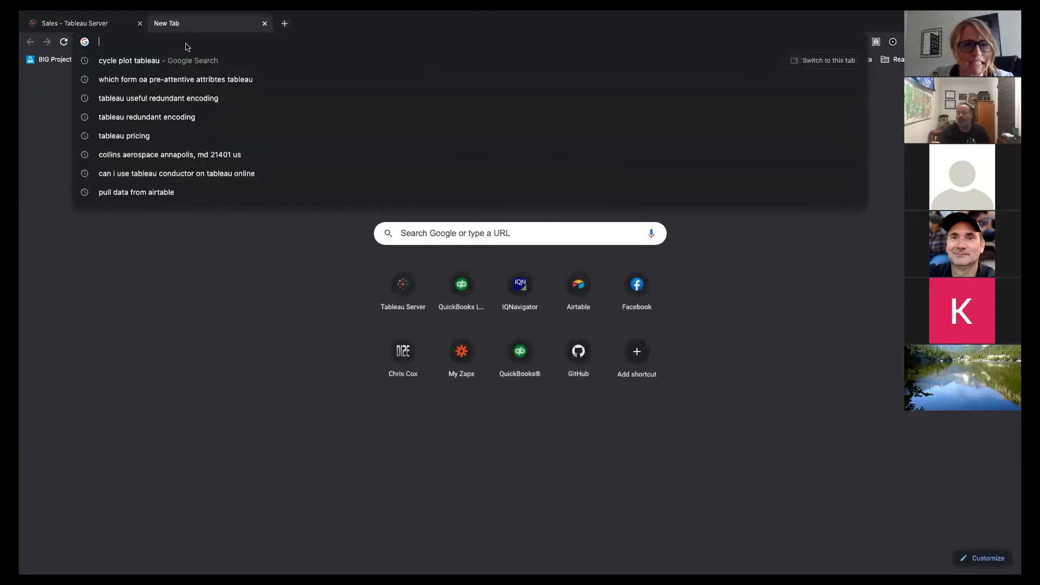
text(bould)
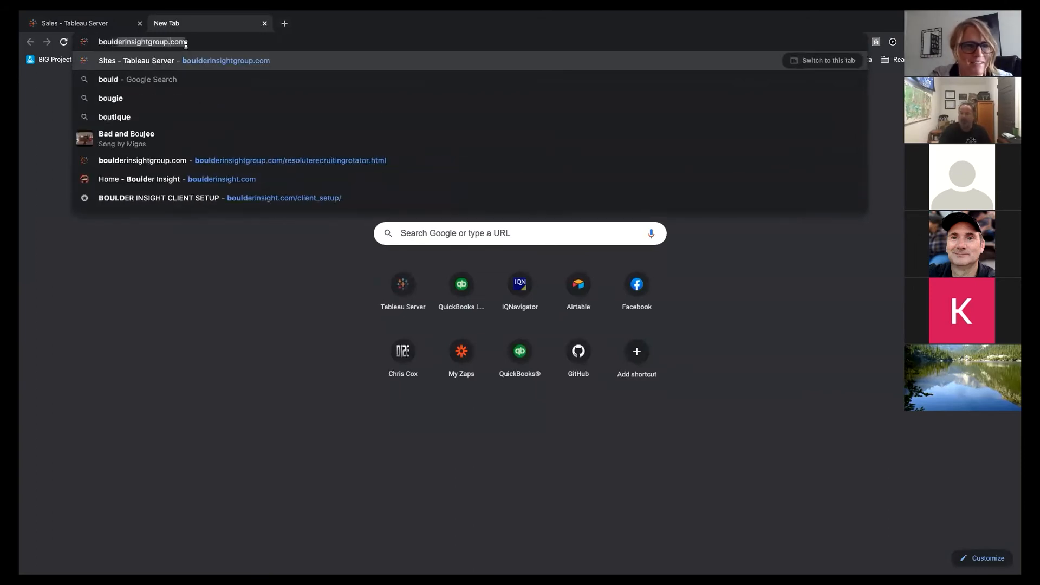
text(erinsight.com/dem)
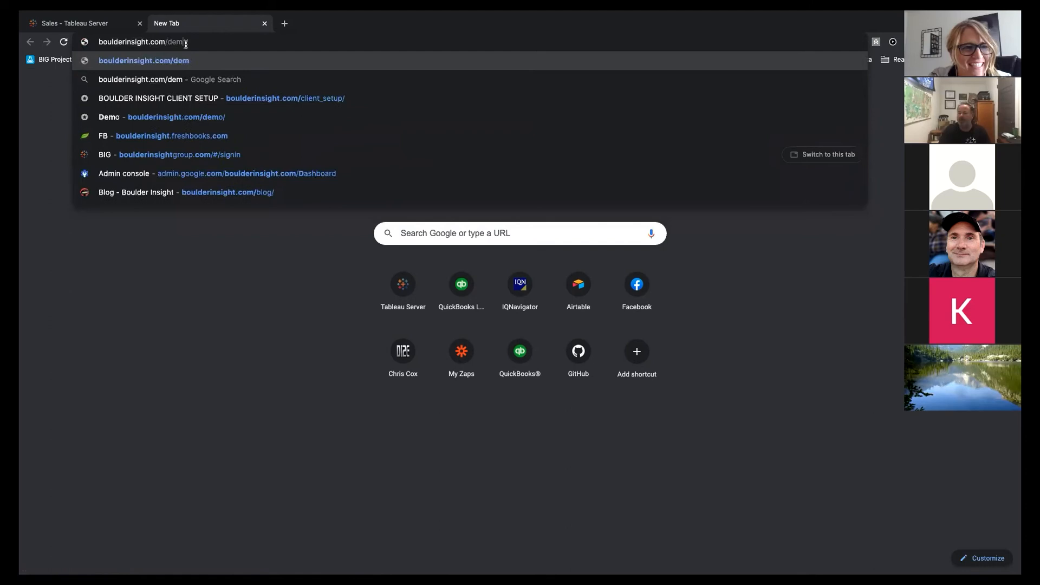
key(Return)
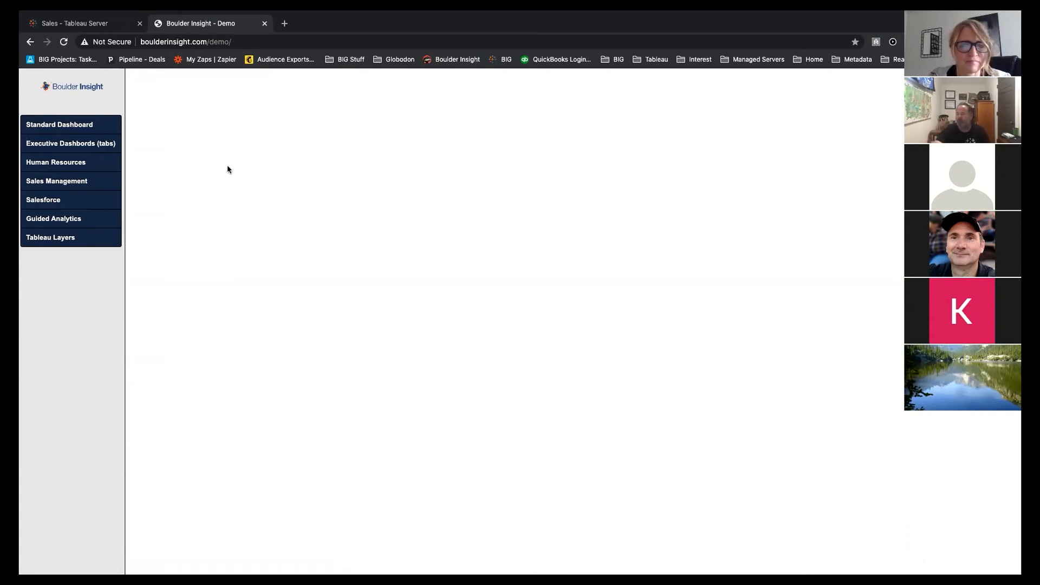
click(63, 41)
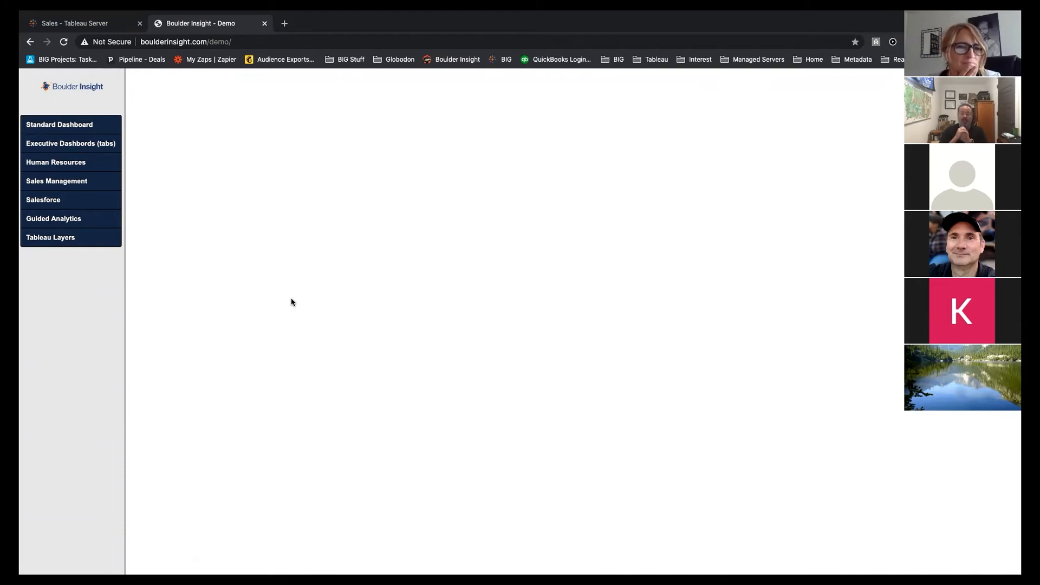
click(243, 42)
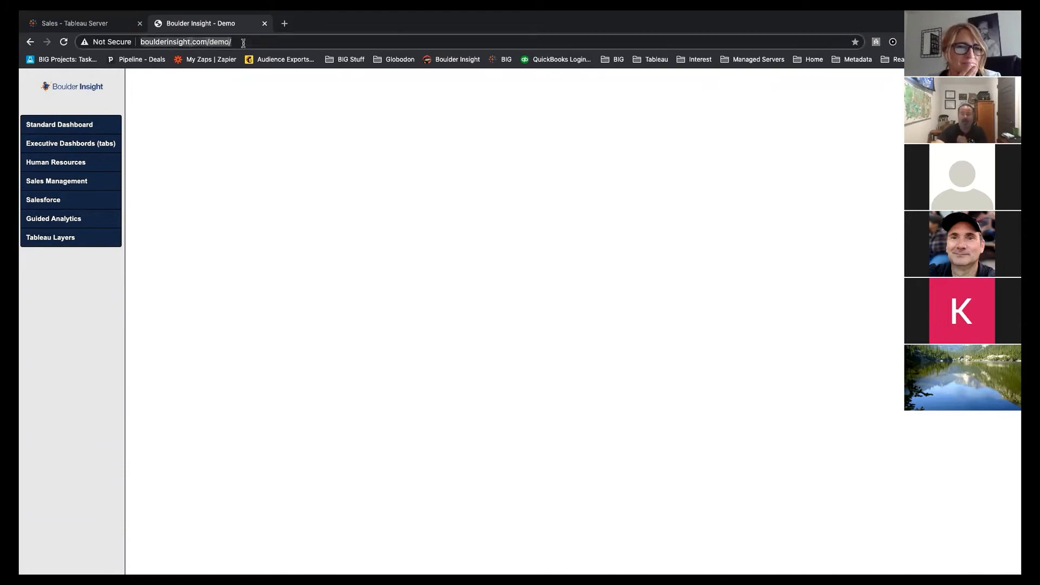
click(67, 219)
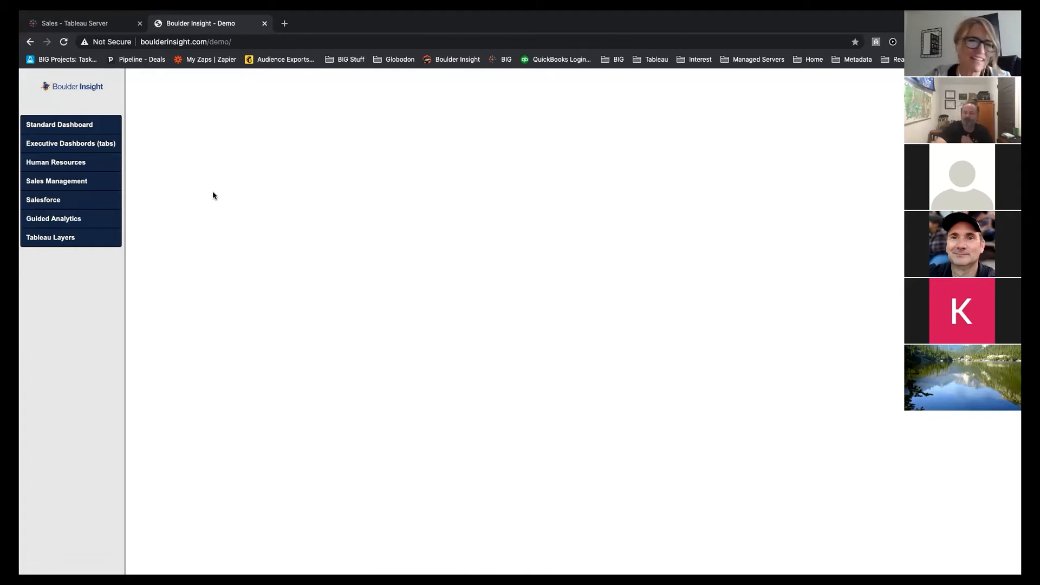
Return to the Sales project page, and switch to the Tableau Desktop 2020.3 application.
click(96, 23)
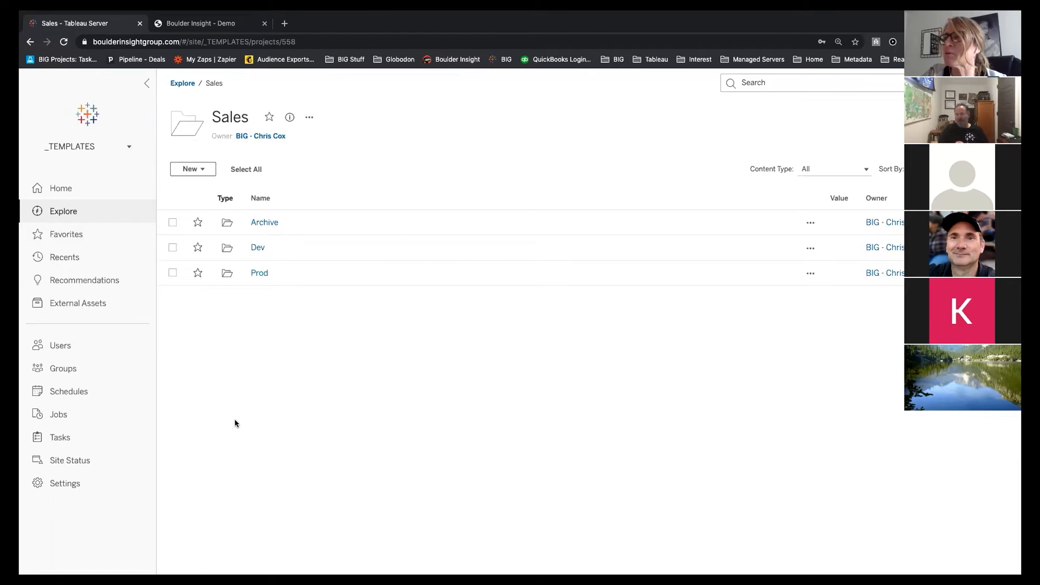
mouse_move(655, 563)
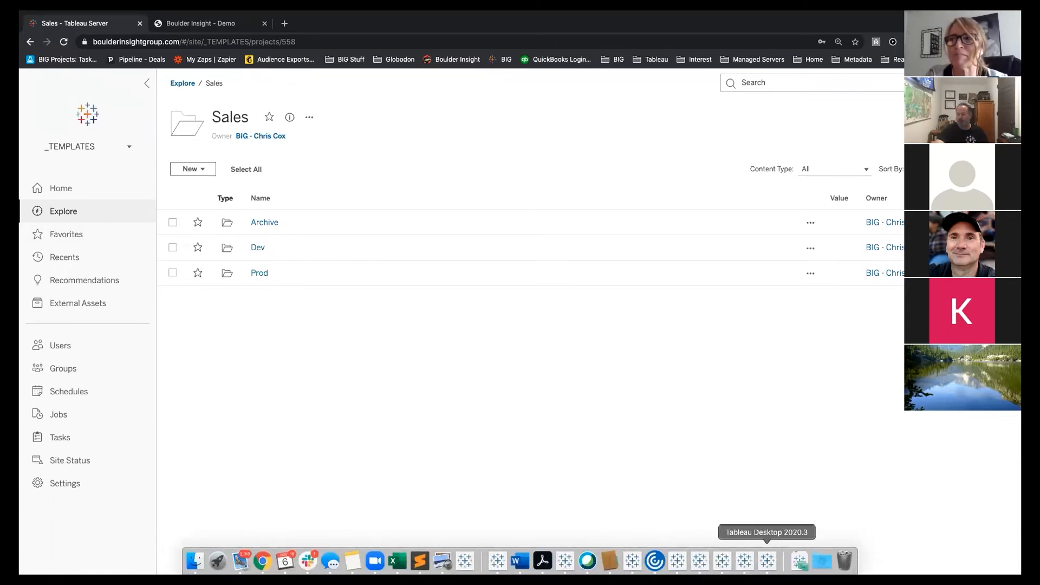
click(766, 561)
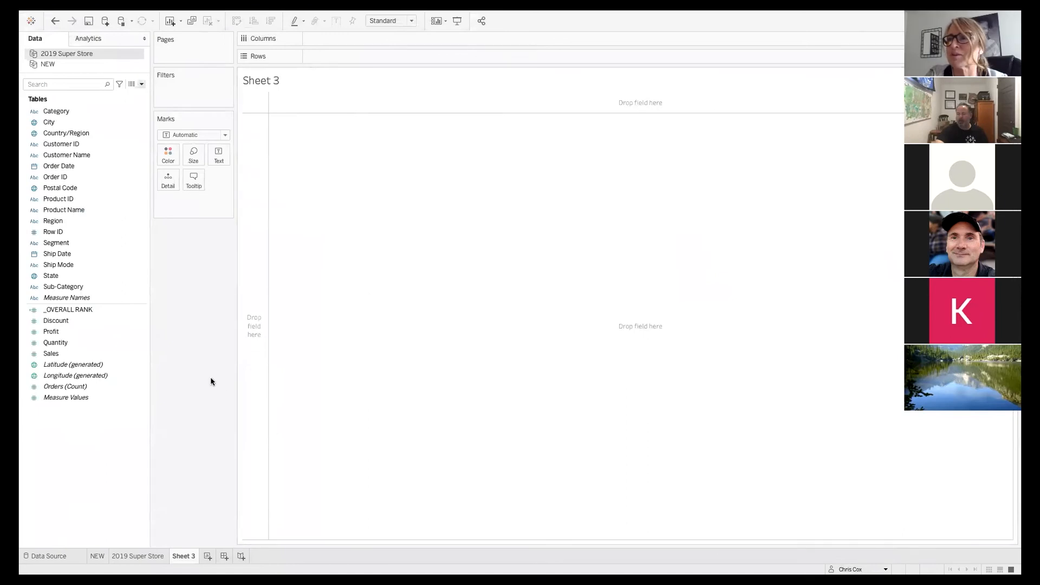
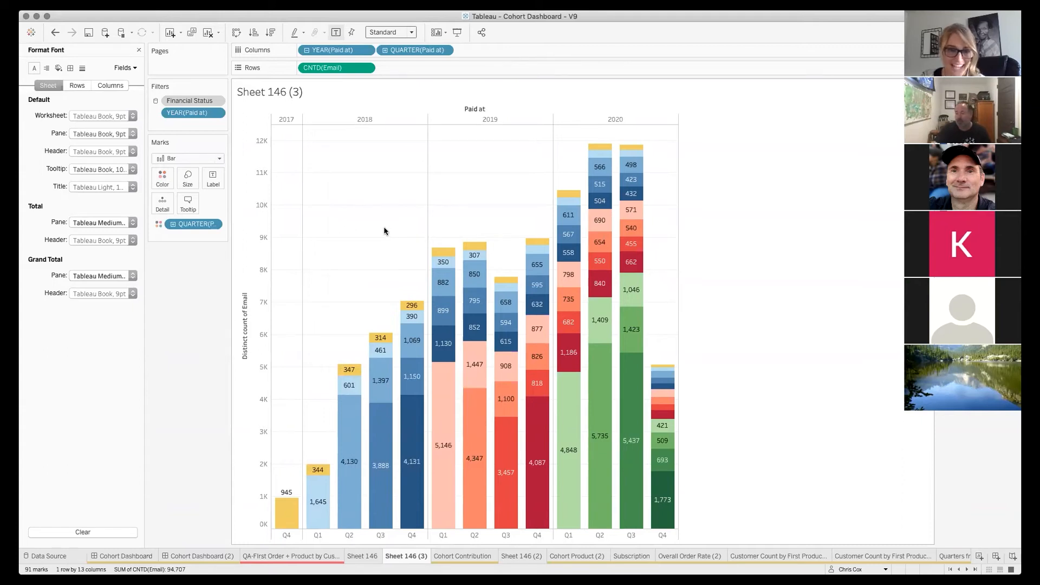
Examine the quarterly customer cohorts in the bar charts of Sheet 146 (3) and Sheet 146, and in the Sheet 146 (2) table.
mouse_move(374, 503)
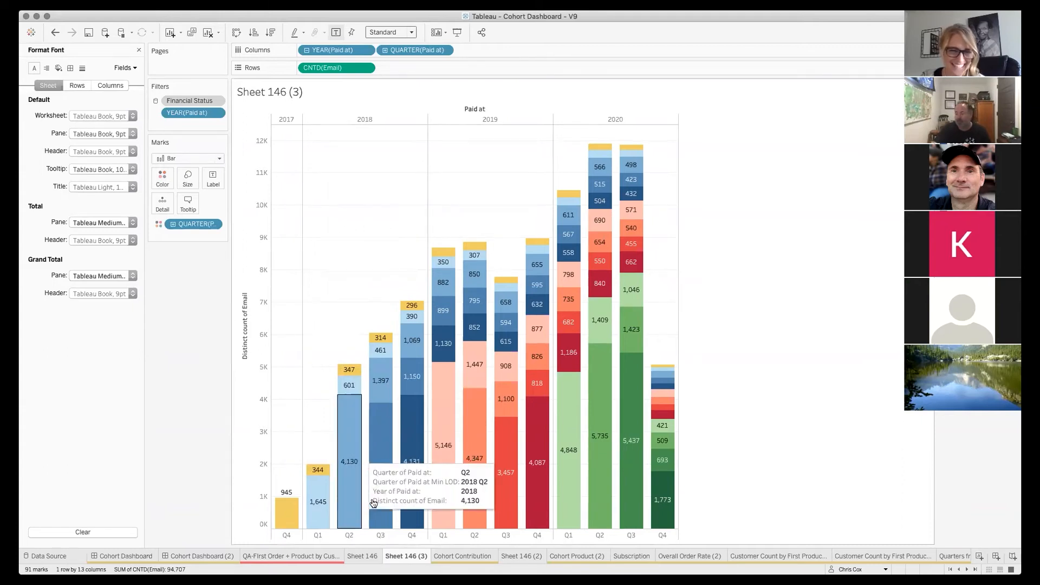
click(366, 557)
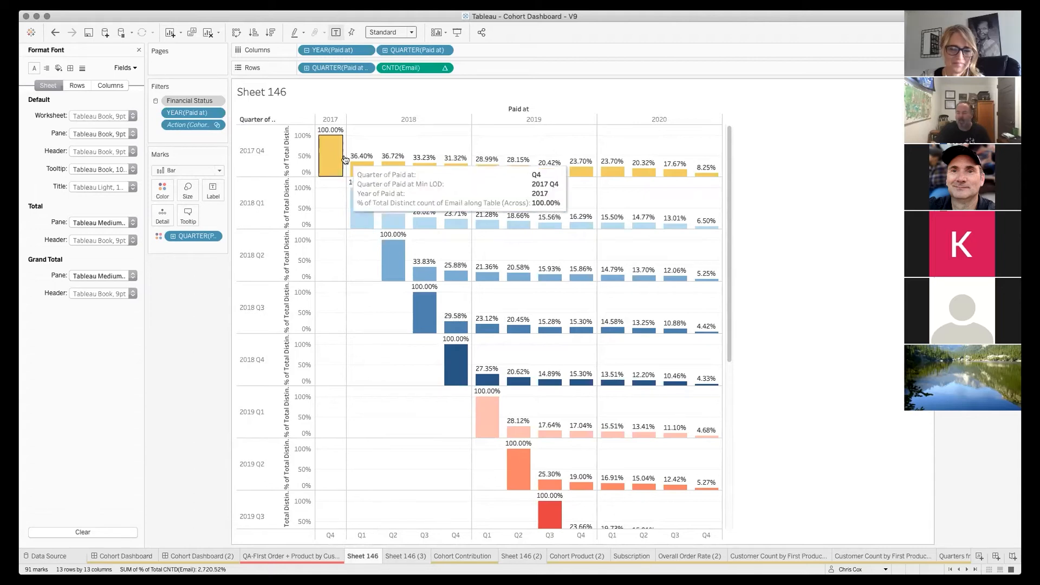
mouse_move(341, 172)
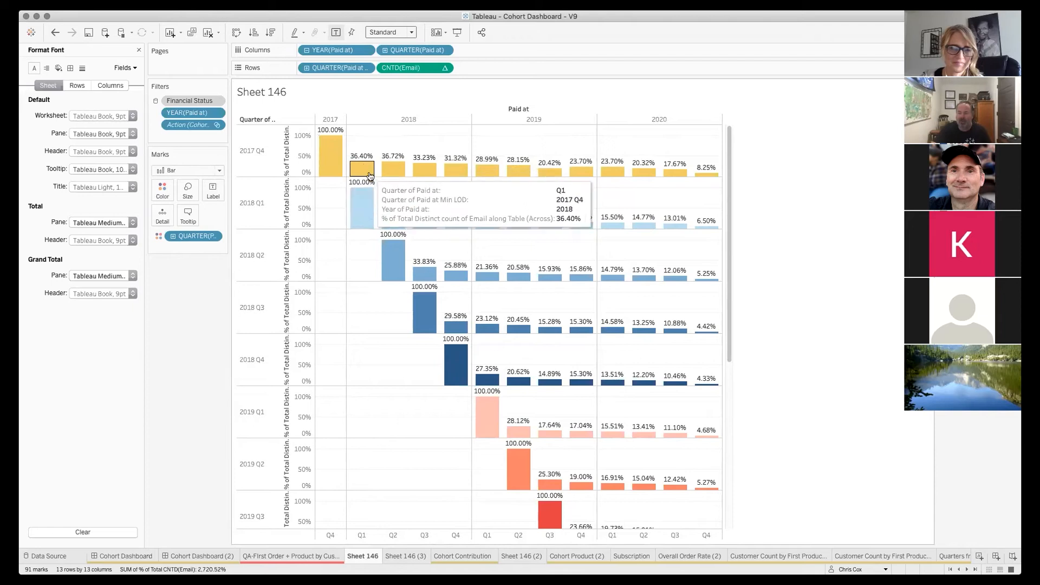
mouse_move(402, 173)
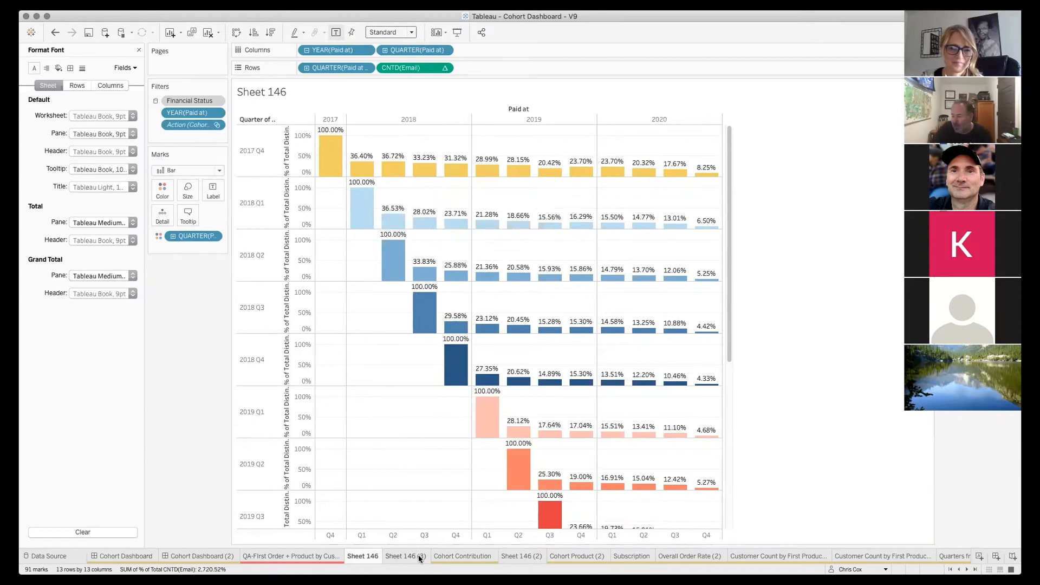
click(524, 557)
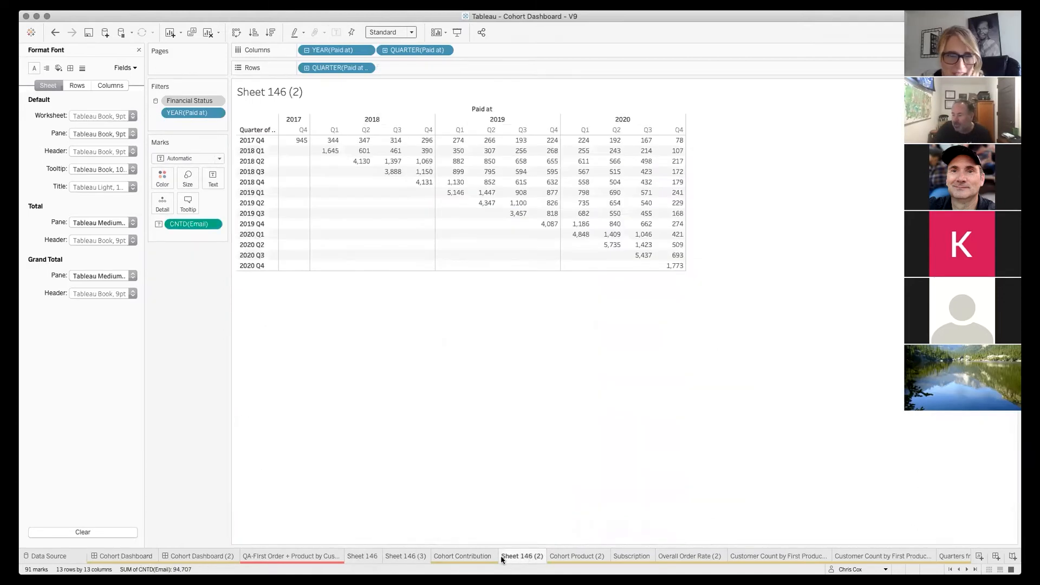
Apply the Percent of Total quick table calculation to CNTD(Email) on the Cohort Contribution sheet.
click(462, 556)
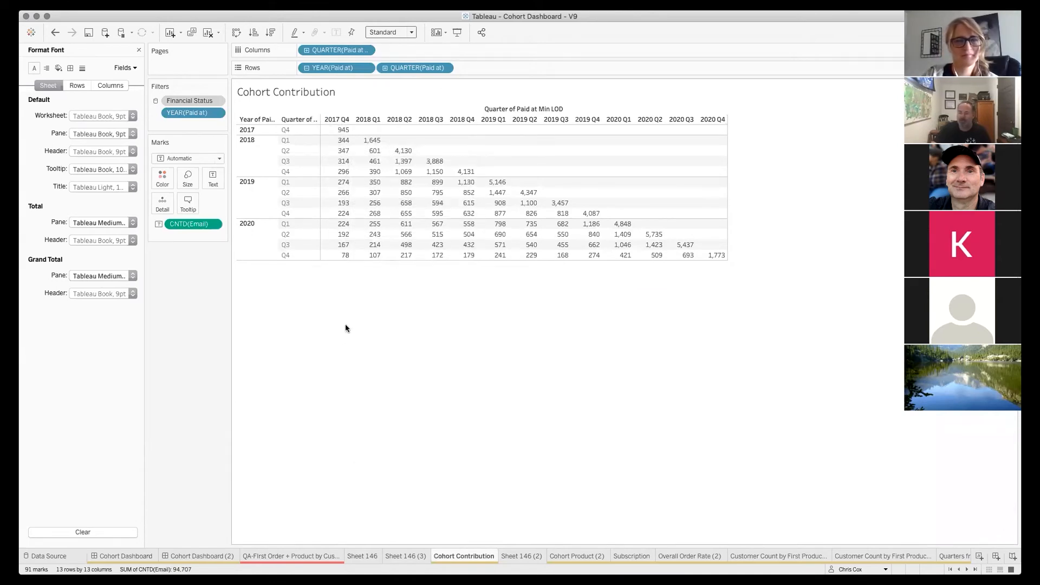
click(212, 224)
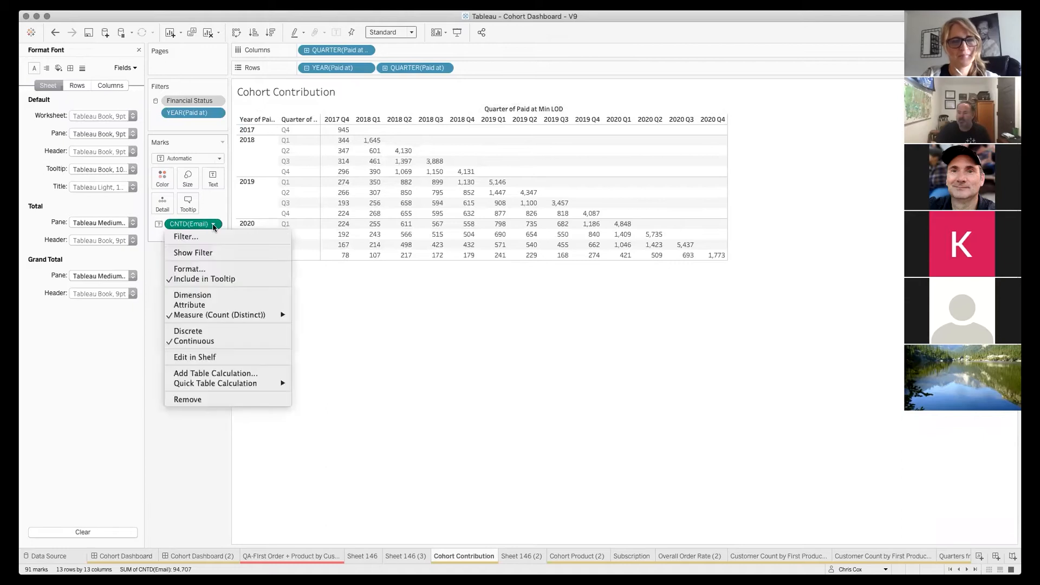
mouse_move(260, 315)
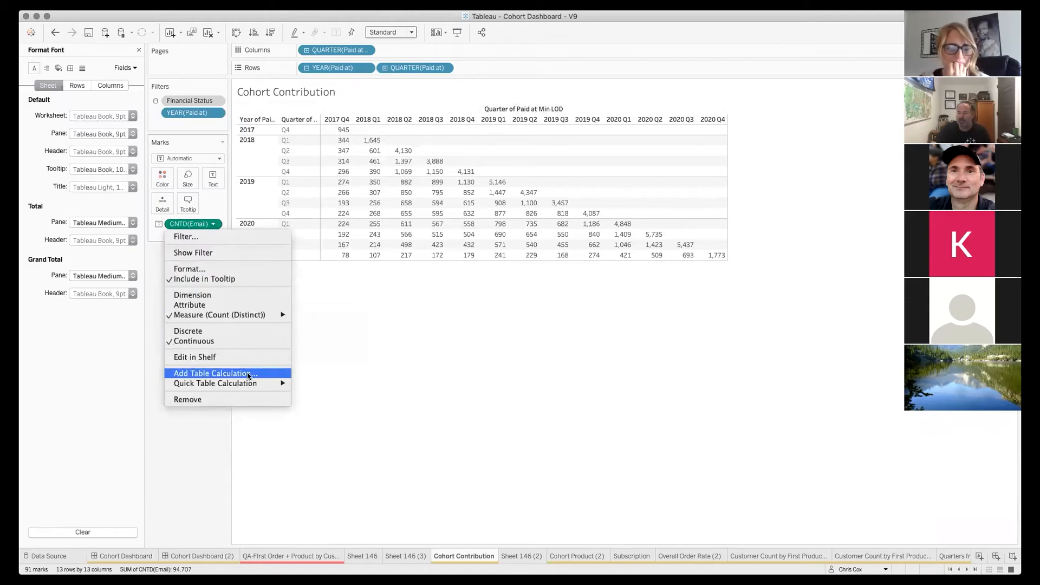
mouse_move(239, 383)
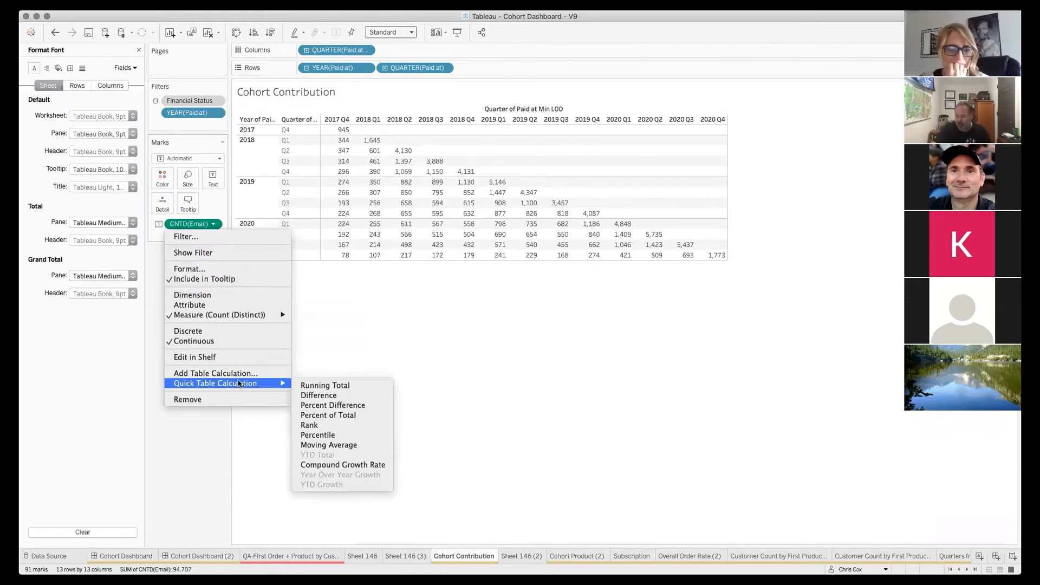
click(332, 416)
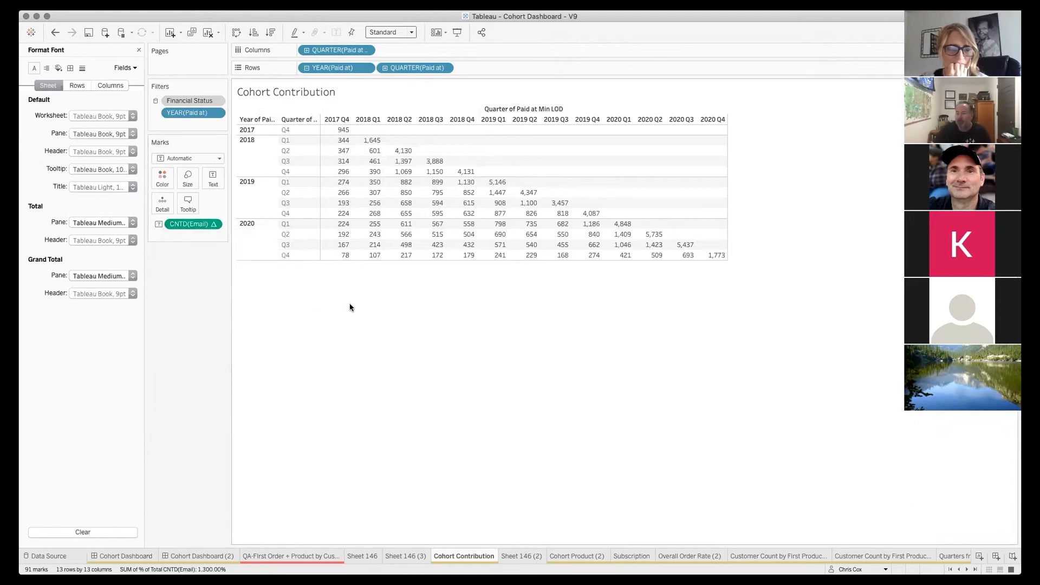
Set the CNTD(Email) percent-of-total calculation on the Cohort Contribution sheet to compute down the table.
click(212, 224)
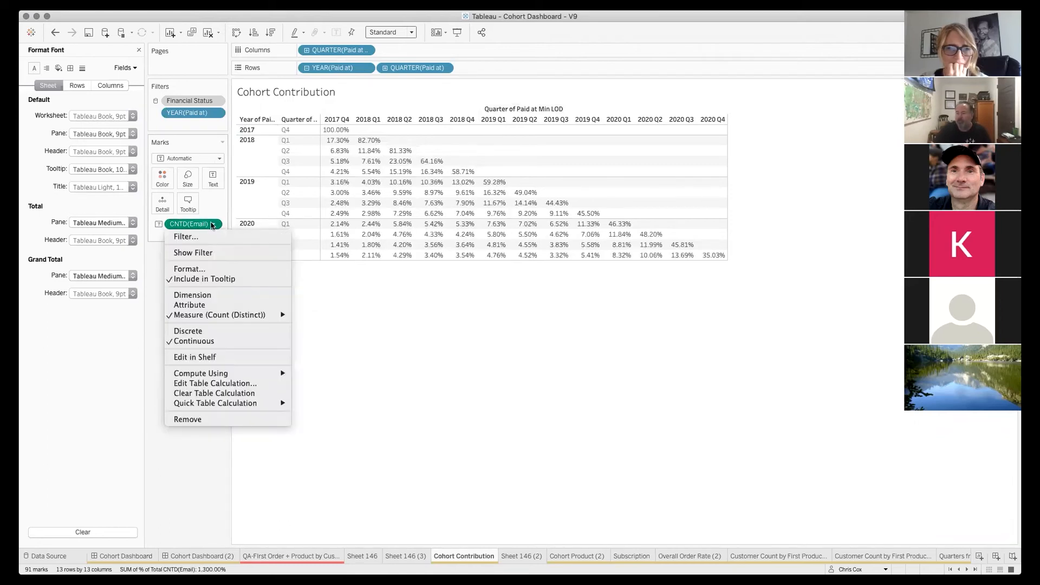
mouse_move(241, 373)
click(322, 384)
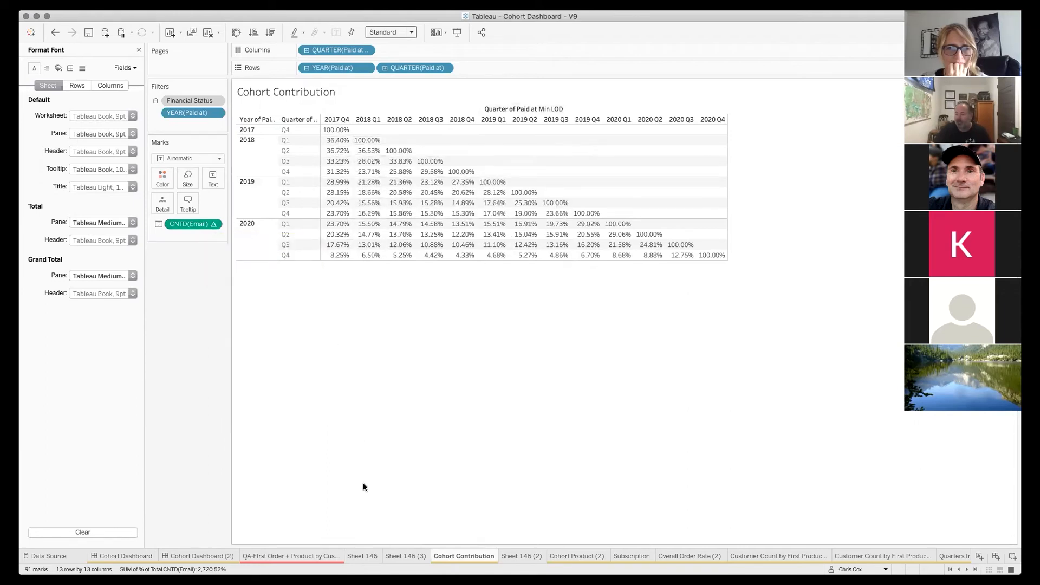
Compare the stacked cohort bars of Sheet 146 (3) with the percentage bars of Sheet 146, and examine the 2017 Q4 cohort row.
click(399, 556)
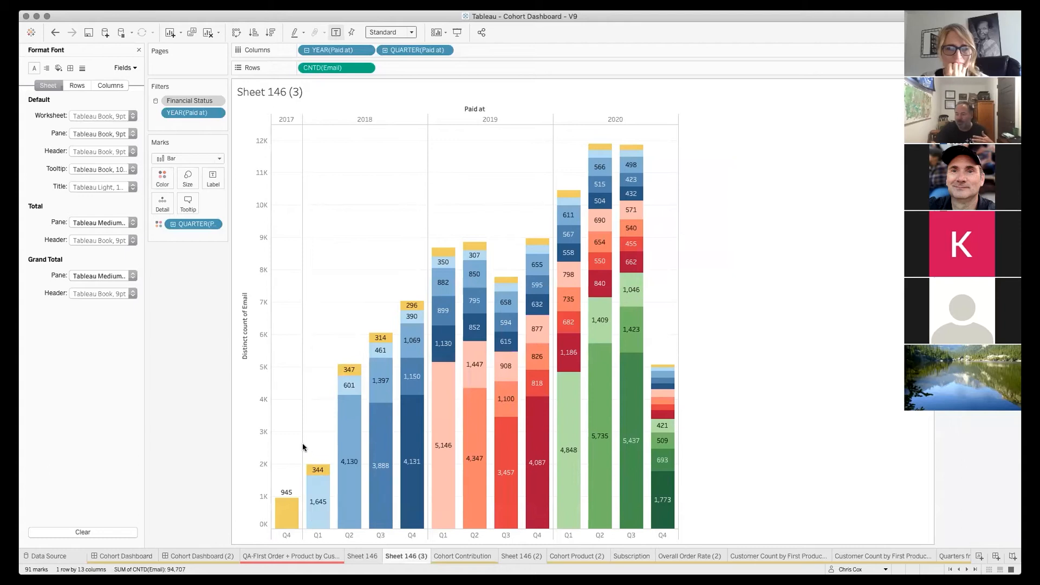
click(367, 555)
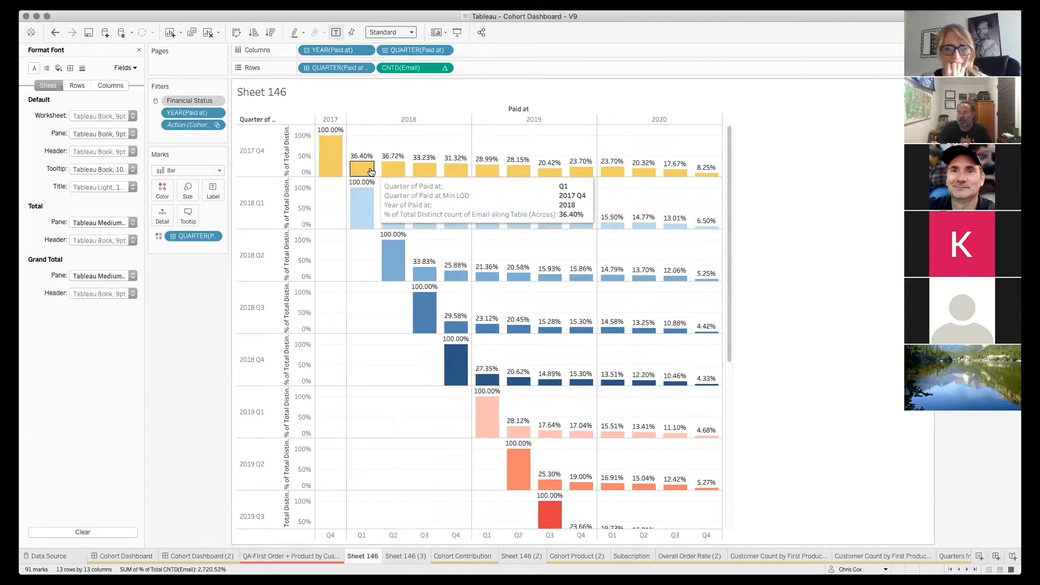
click(246, 157)
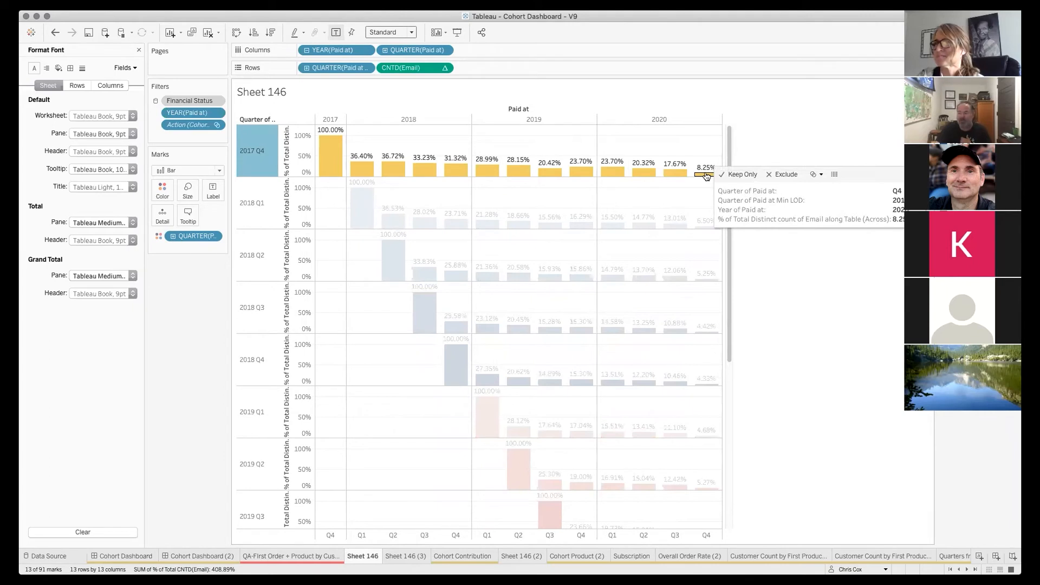
click(693, 194)
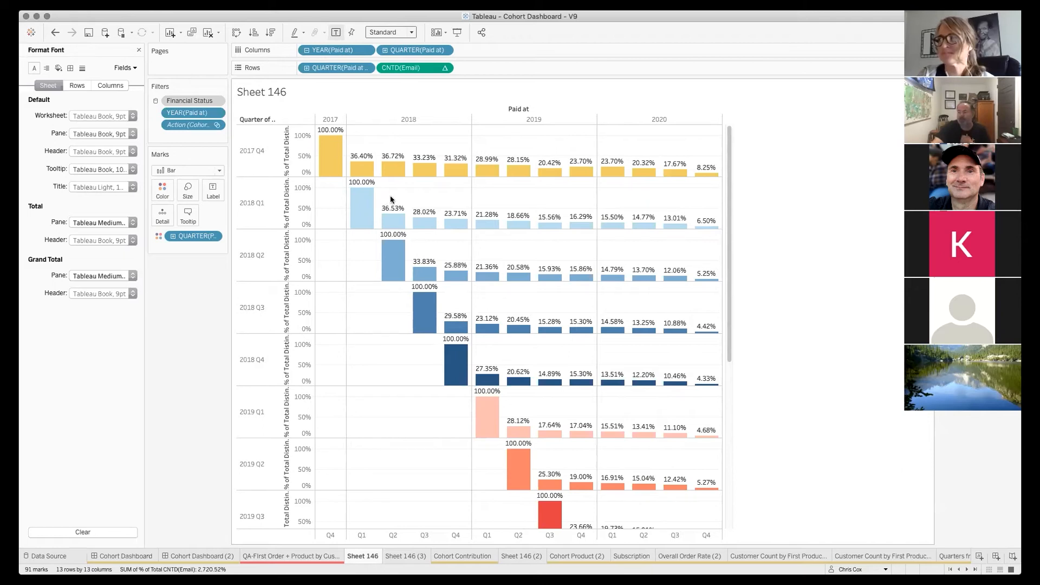
Highlight the second bar of the 2017 Q4 and 2018 Q1 cohorts in Sheet 146, and turn off the sheet's tooltips.
click(361, 168)
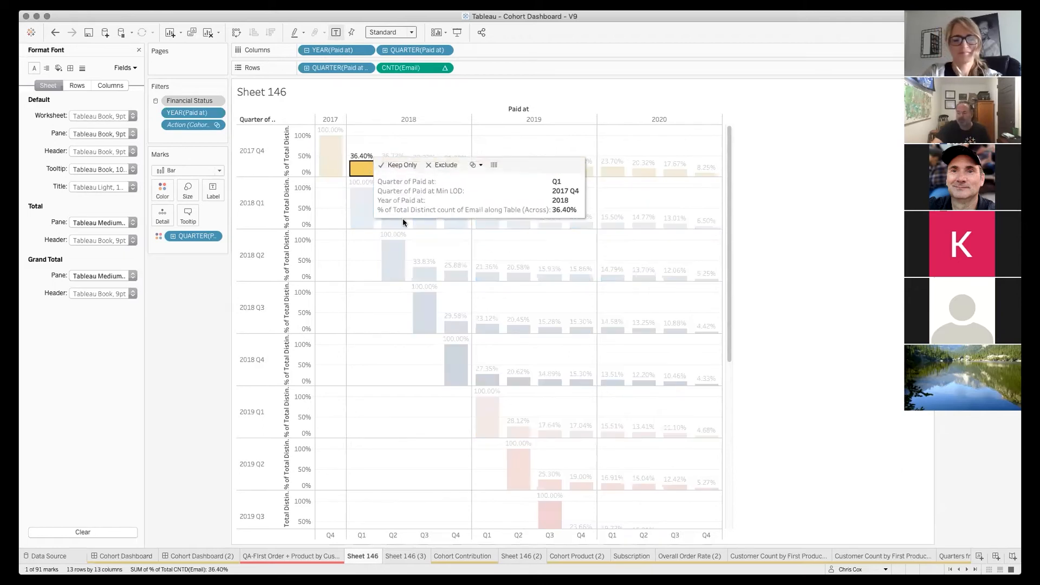
super+click(393, 219)
click(144, 19)
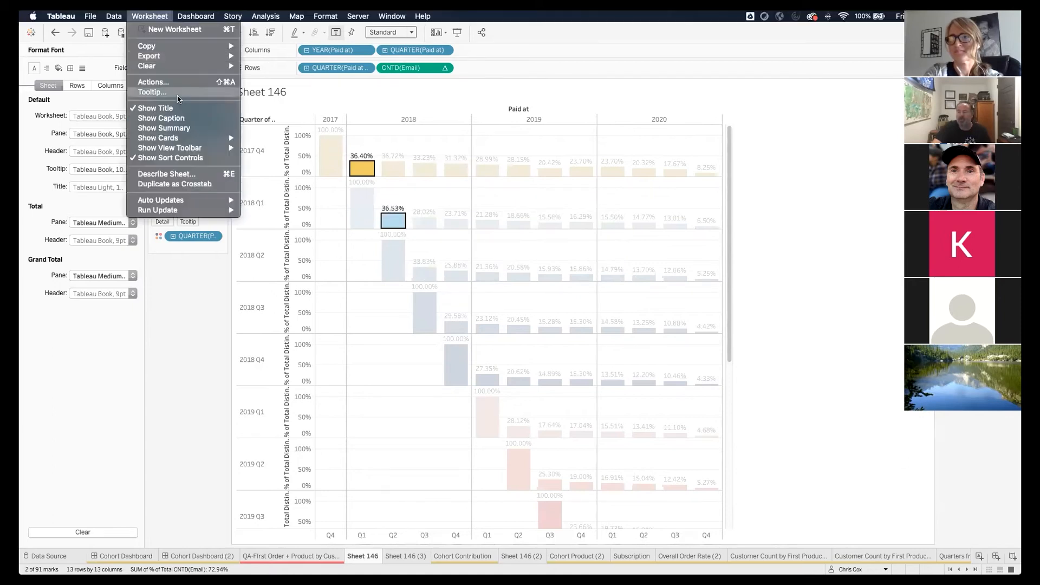
click(284, 264)
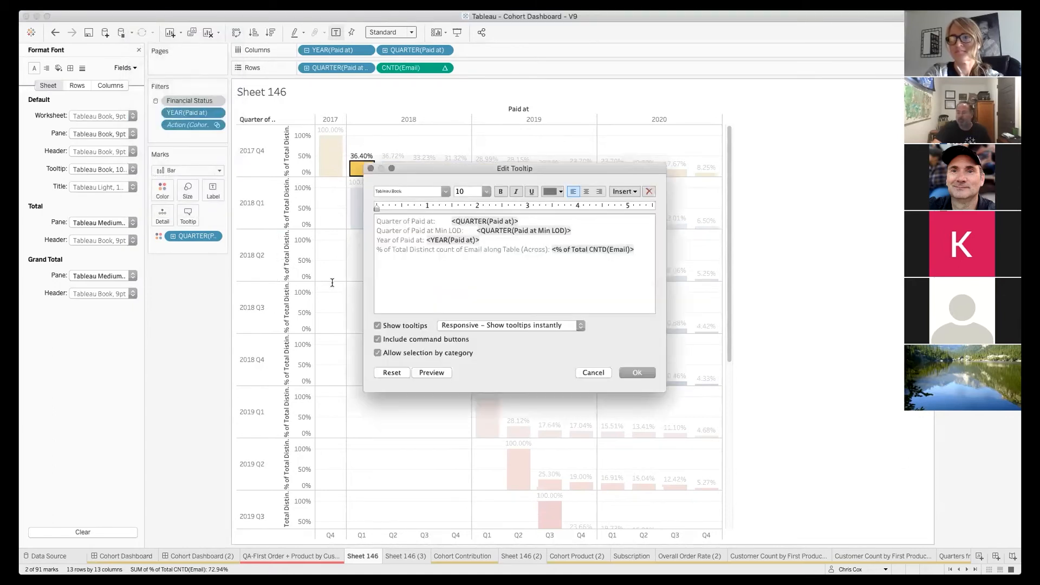
click(378, 325)
click(636, 373)
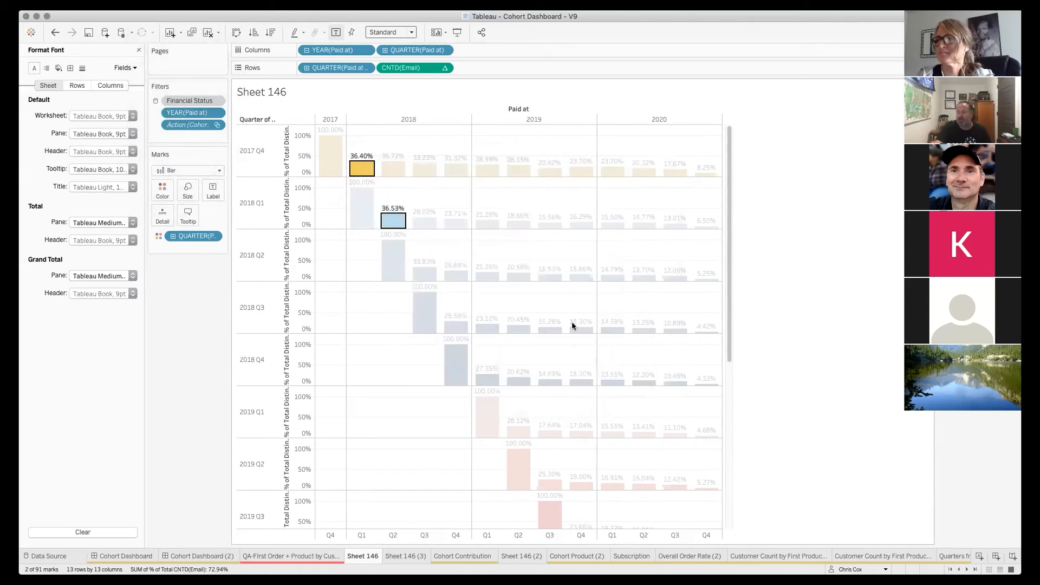
Add the second bars of the 2018 Q2, 2018 Q3, 2018 Q4 and 2019 Q1 cohorts to the highlighted selection for comparison.
super+click(424, 273)
super+click(456, 328)
super+click(487, 379)
super+click(518, 432)
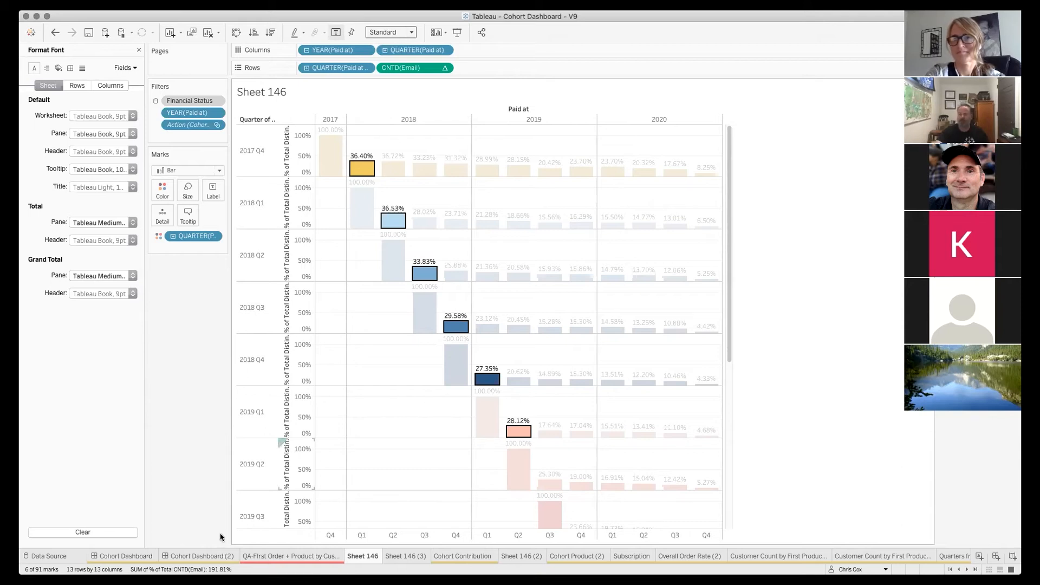
Show Cohort Dashboard (2) and widen the % Customers Who Have Ordered X Times or More (2) chart.
click(200, 554)
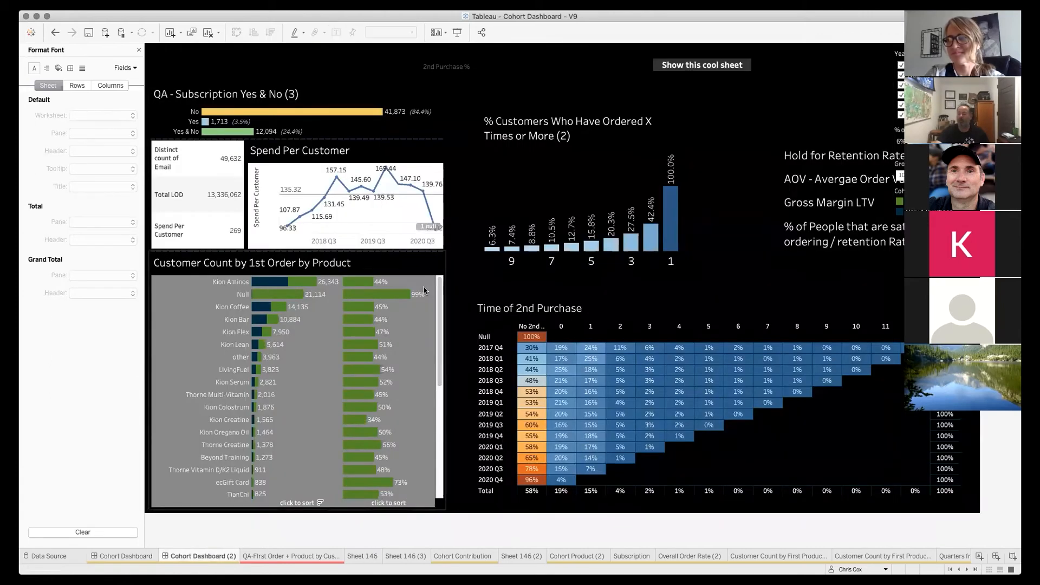
click(374, 558)
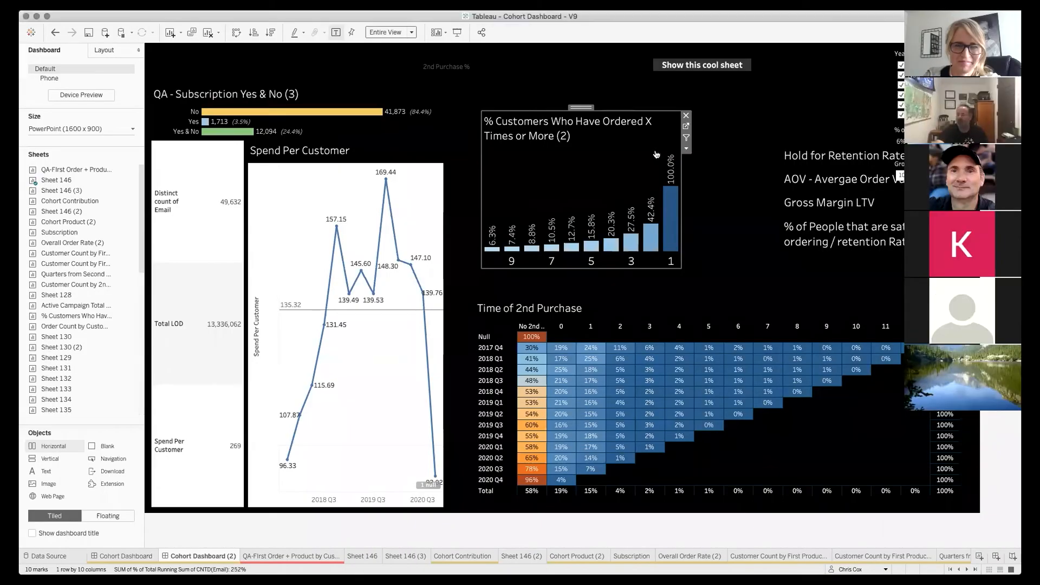
drag(682, 163, 766, 165)
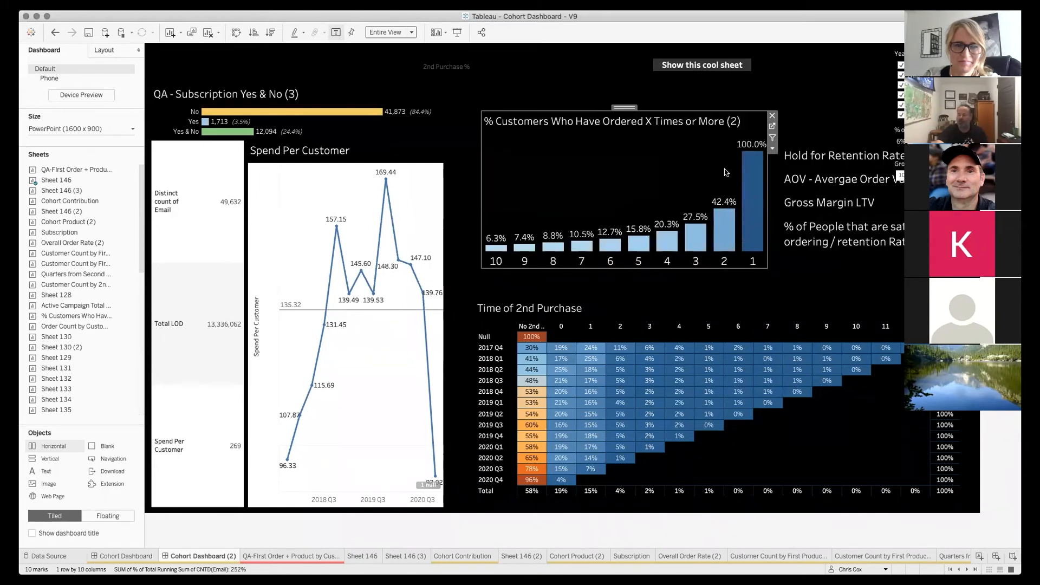
Filter the dashboard by the bars for 3 to 10 orders, examine the subscription and spend-per-customer figures, and clear the selection.
mouse_move(725, 229)
mouse_move(691, 233)
drag(618, 312, 404, 347)
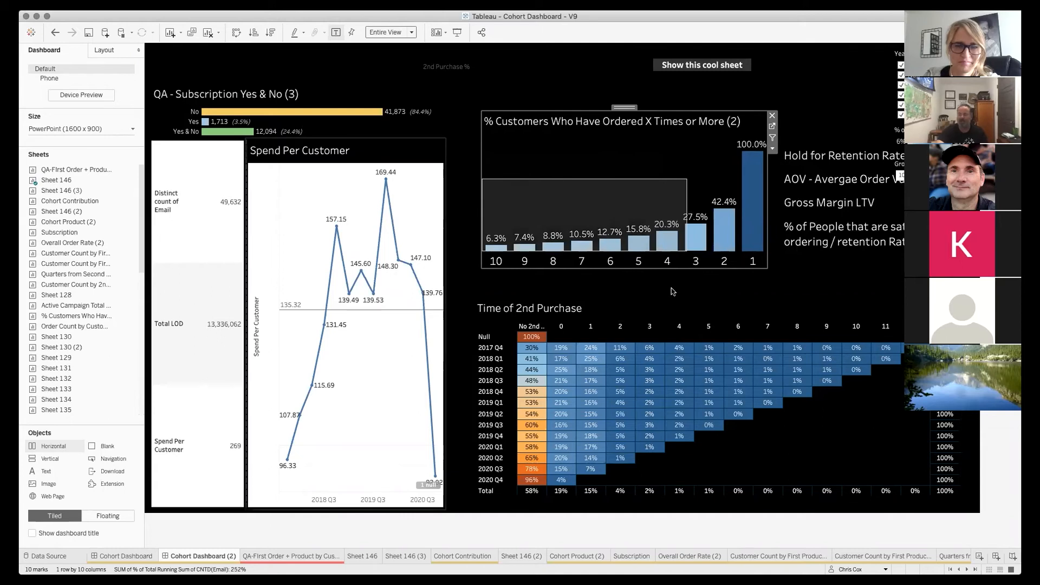
drag(672, 292, 670, 291)
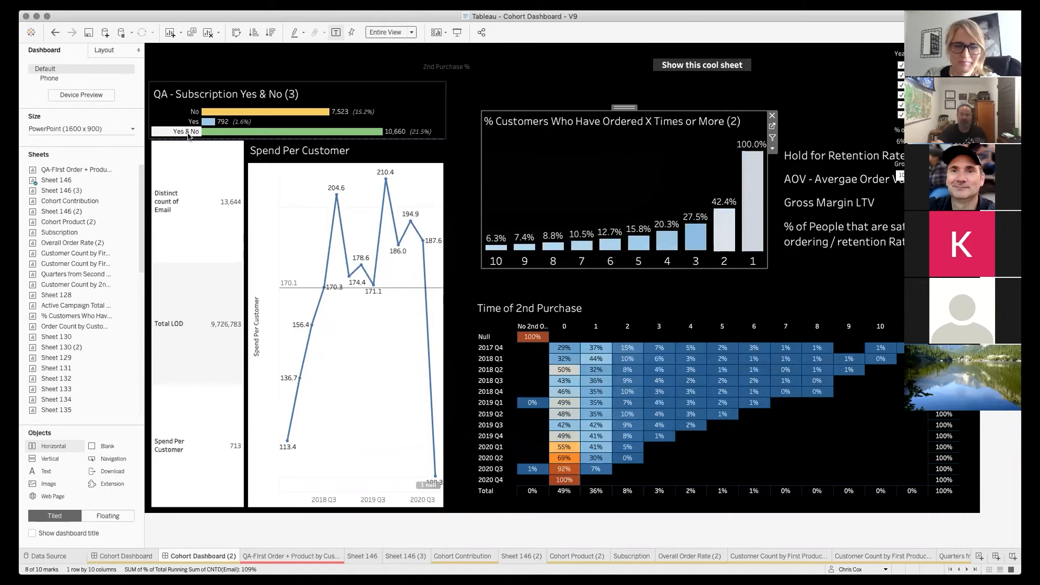
mouse_move(398, 134)
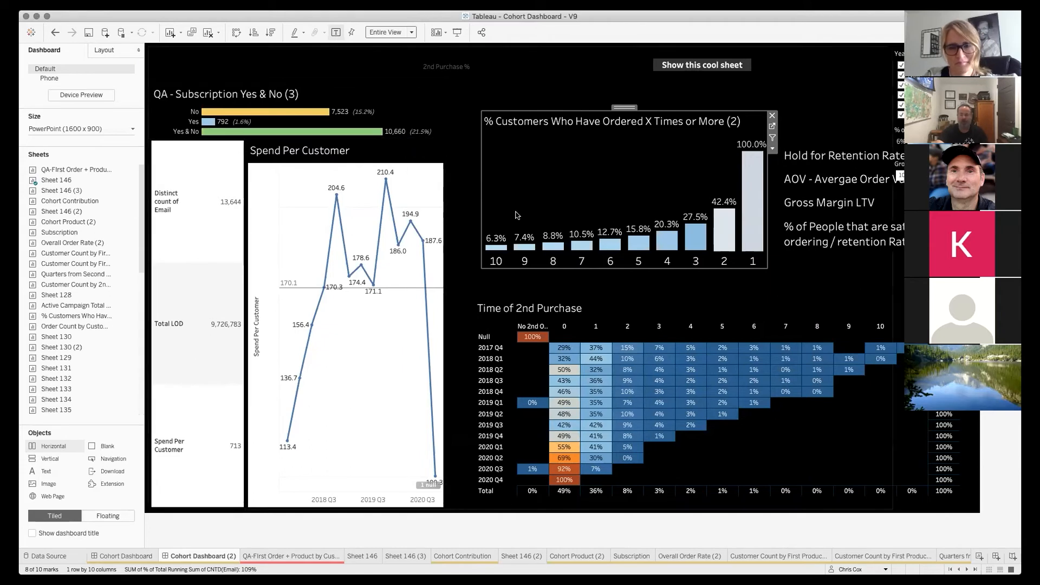
mouse_move(235, 454)
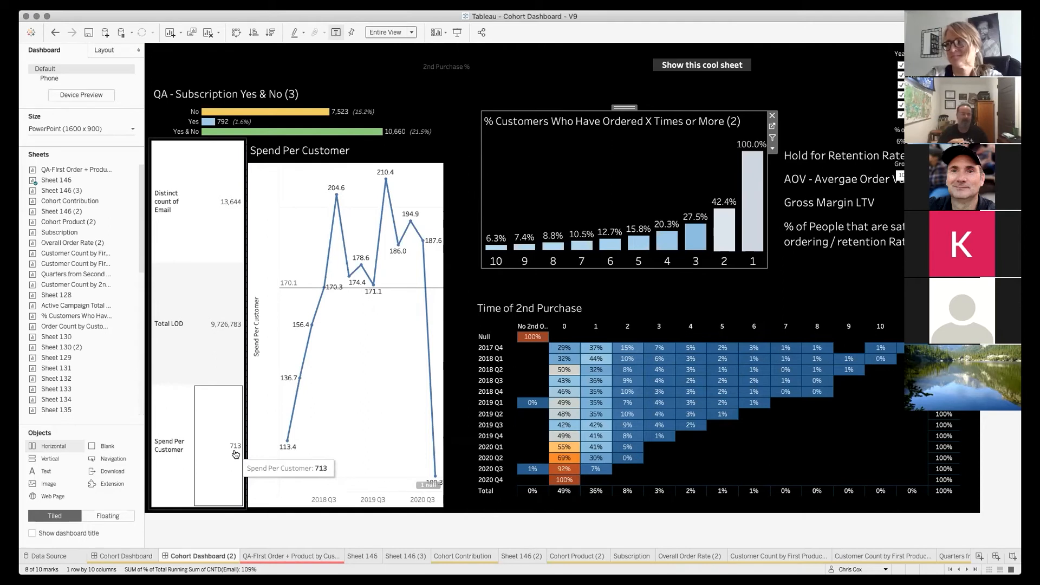
click(538, 190)
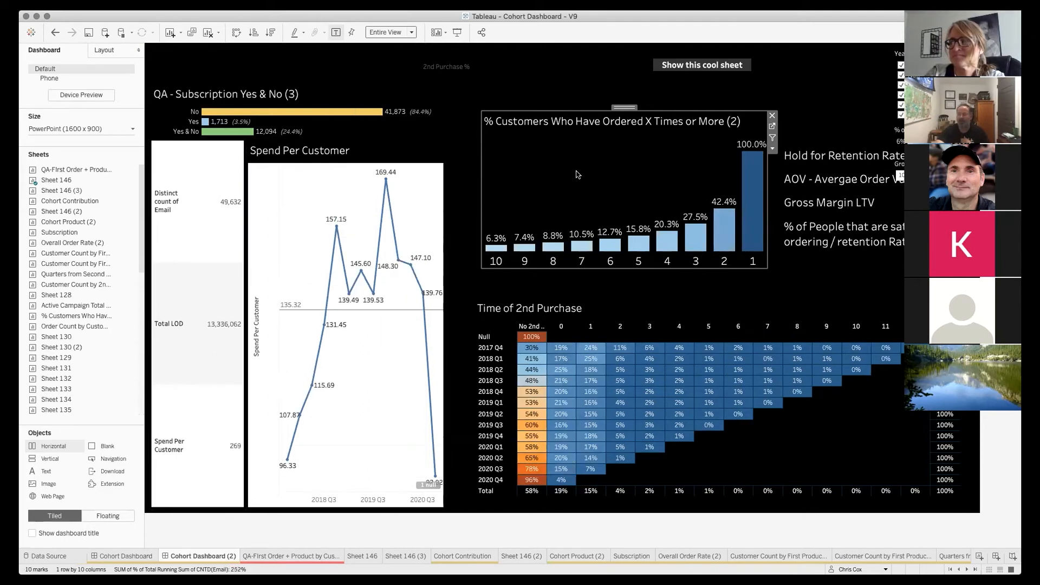
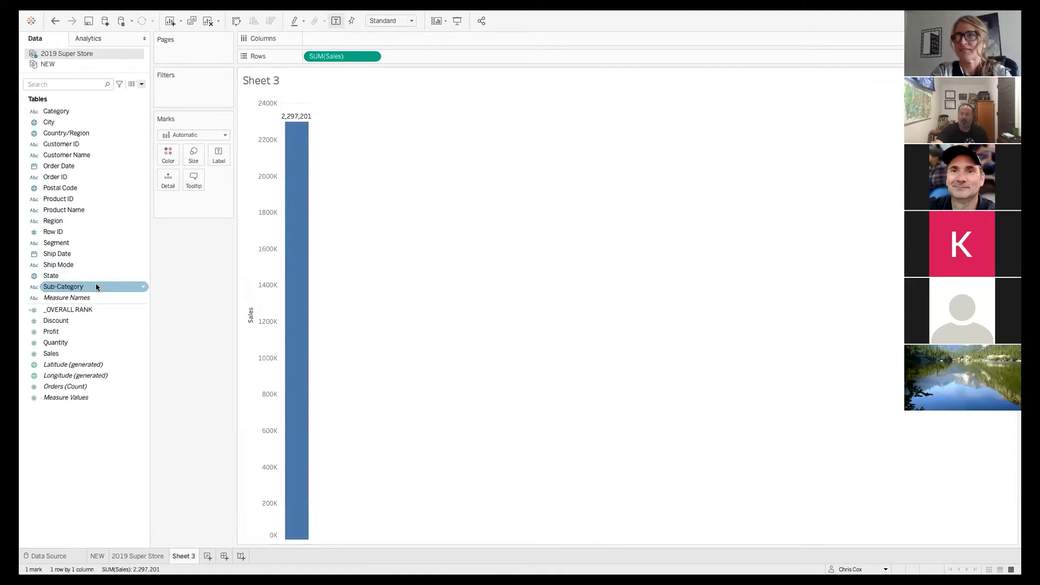
Rename Sheet 3 of the 2019 Super Store workbook as Total Sales.
drag(98, 287, 248, 450)
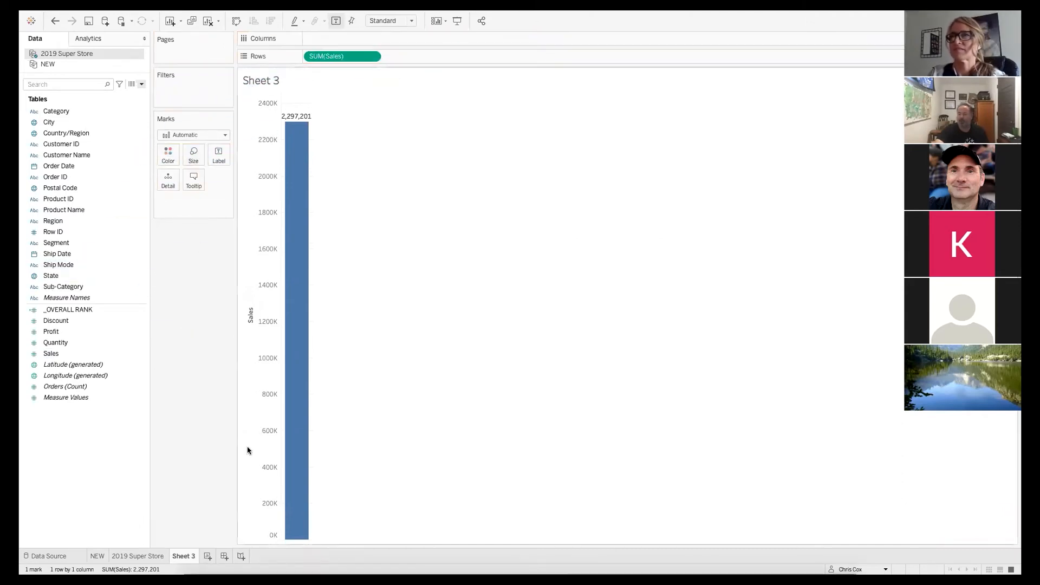
right_click(192, 556)
click(223, 430)
text(T)
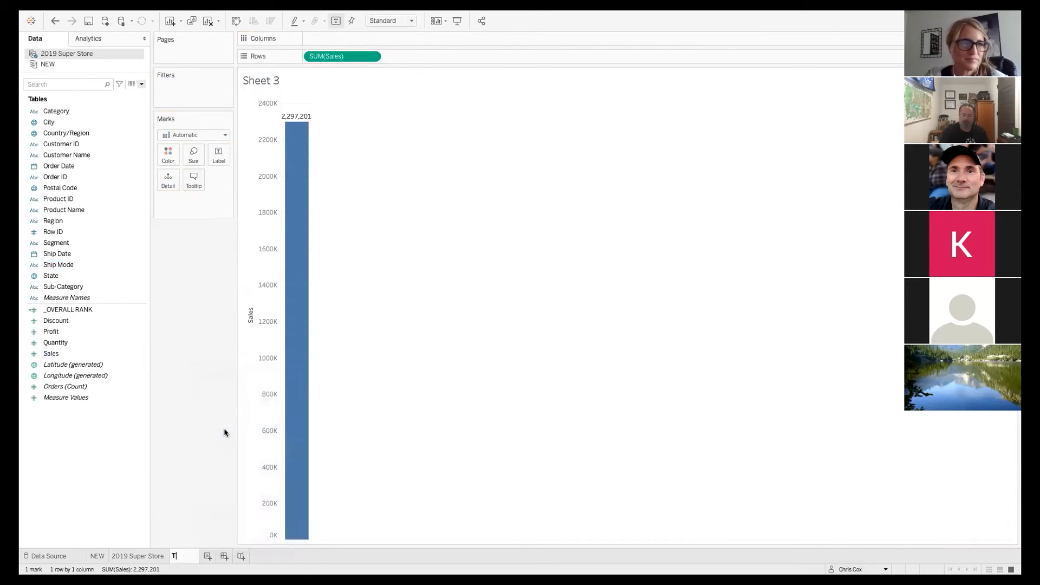
text(otal Sales)
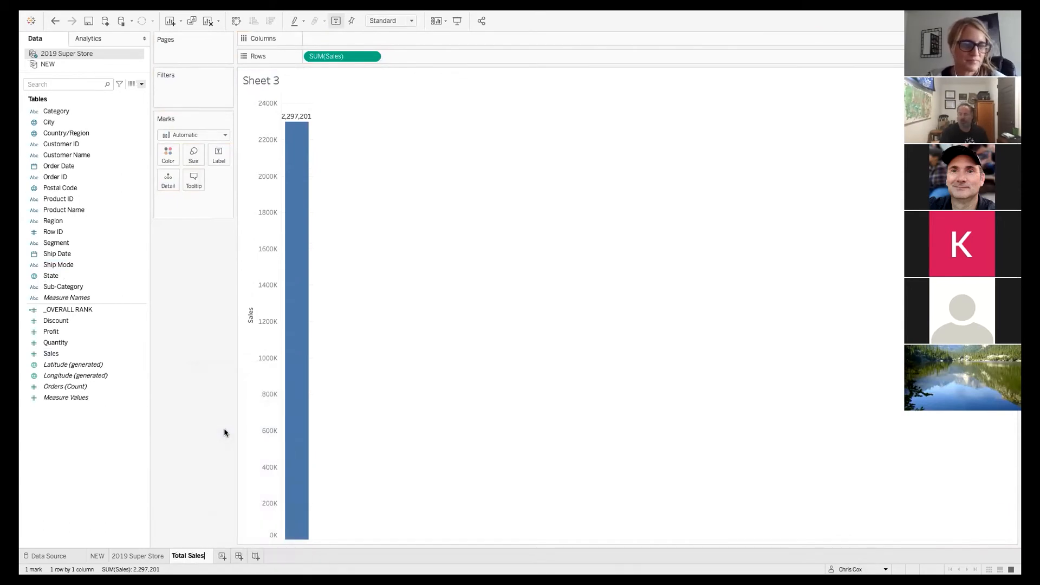
key(Return)
Build a new worksheet showing Sales by Sub-Category as horizontal bars coloured by Profit.
click(216, 556)
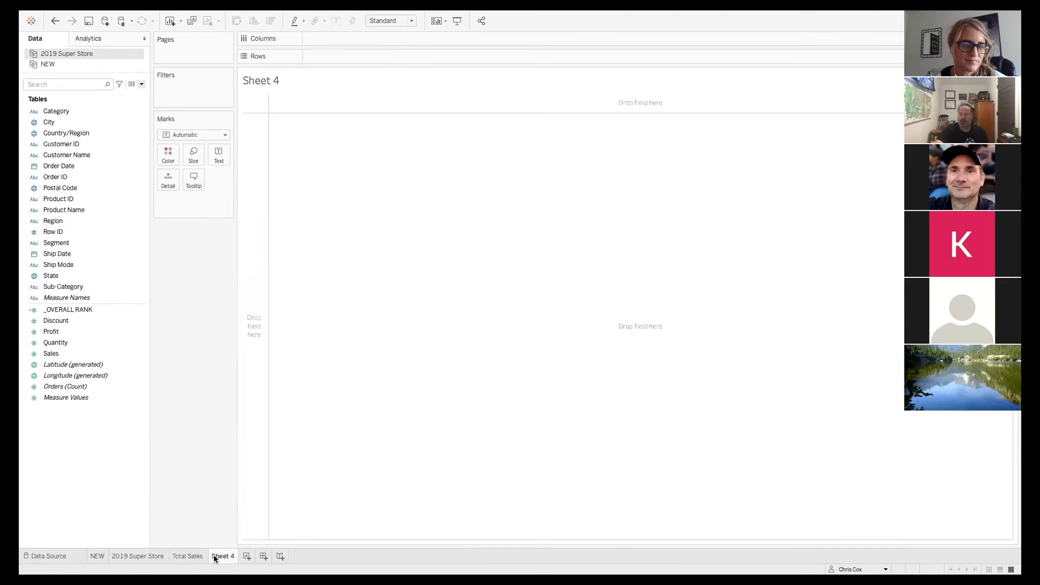
double_click(74, 351)
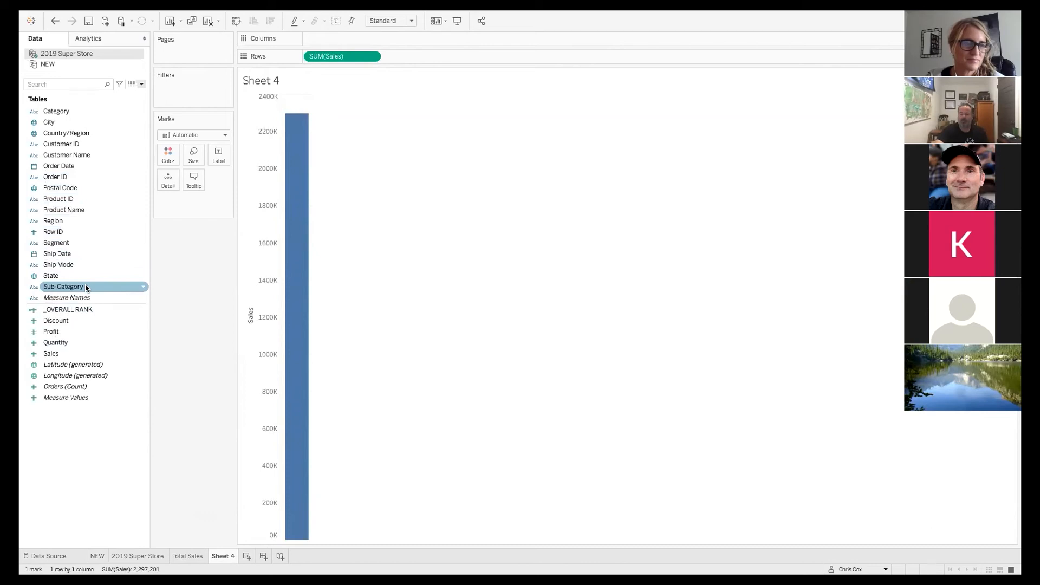
double_click(86, 287)
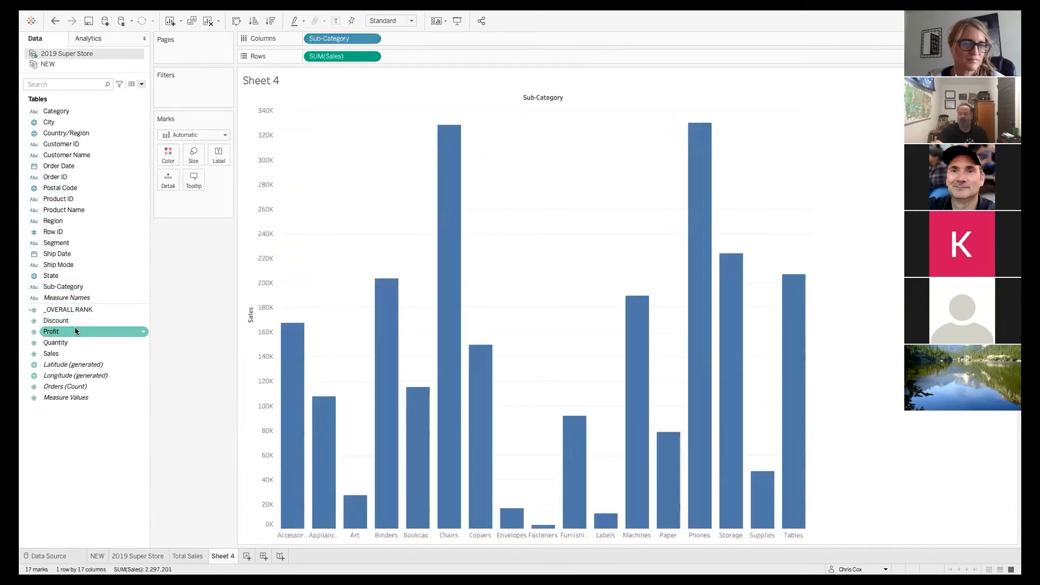
drag(76, 331, 168, 154)
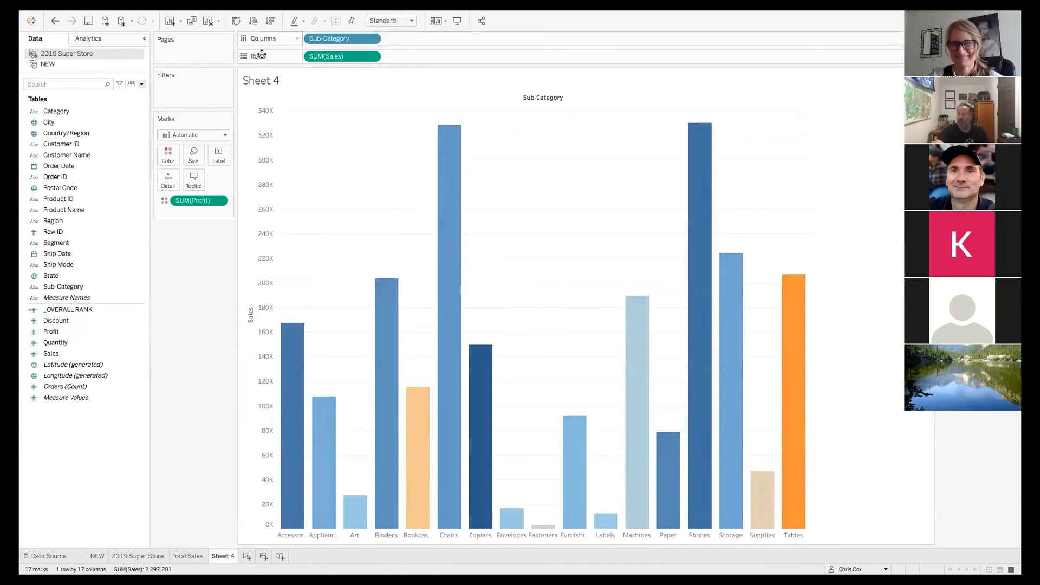
click(236, 20)
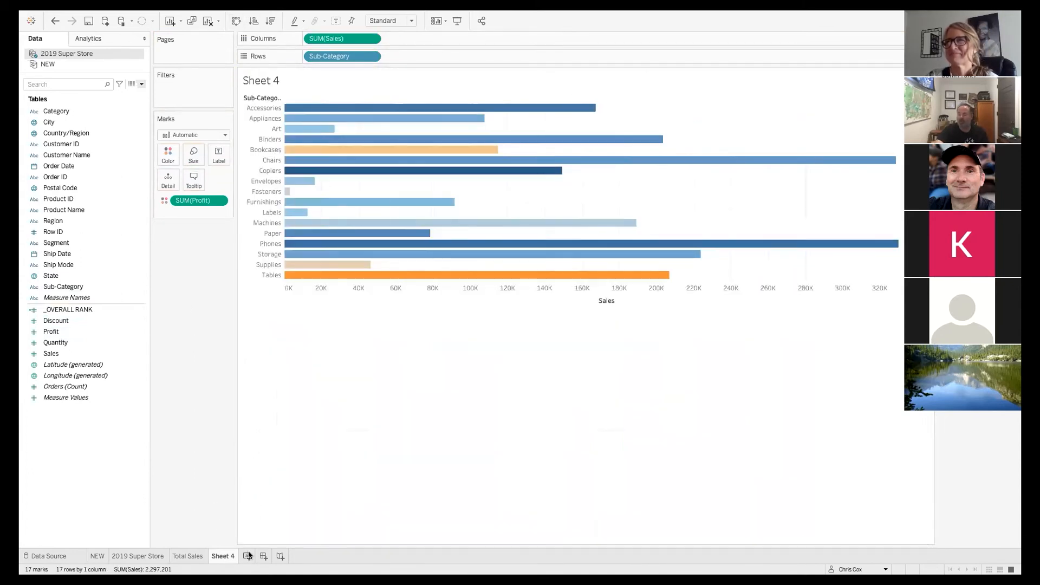
Rename the new sub-category sales worksheet as Sub Category.
right_click(222, 555)
click(248, 433)
click(202, 454)
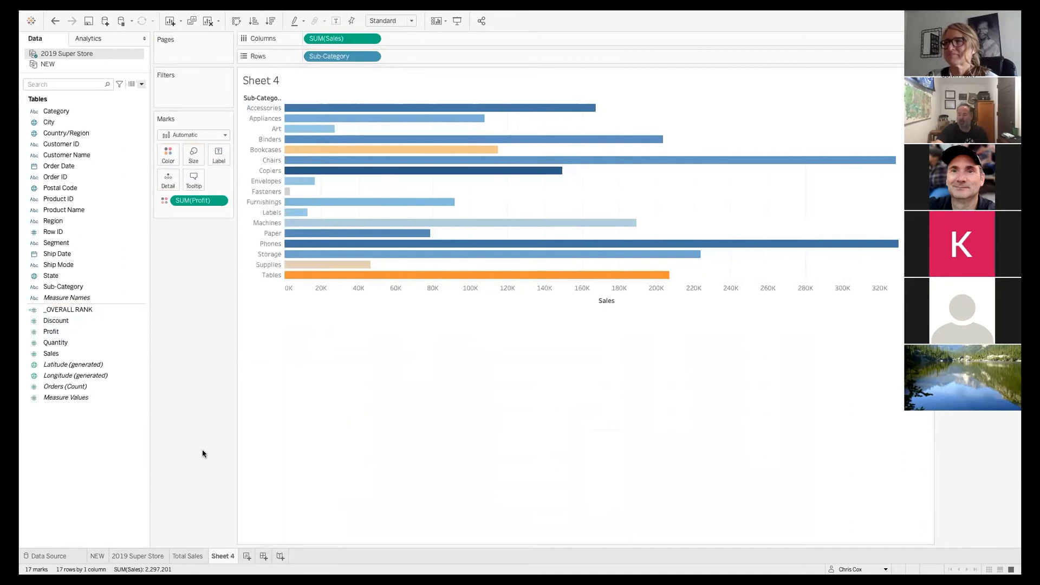
right_click(227, 556)
click(246, 434)
text(S)
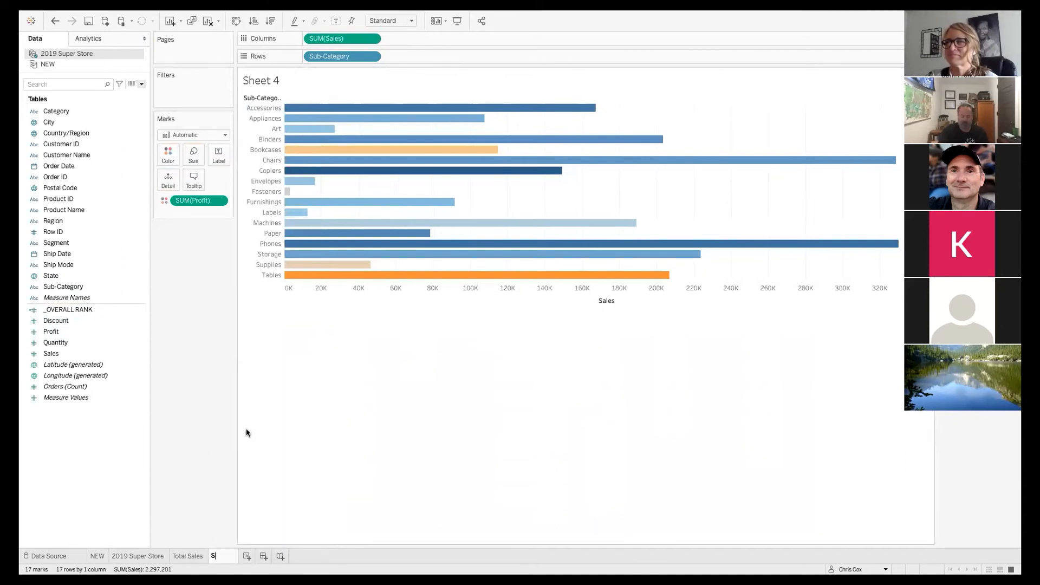
text(ub Category)
key(Return)
Create a dashboard containing the Total Sales and Sub Category sheets, and remove the Profit colour legend.
click(281, 556)
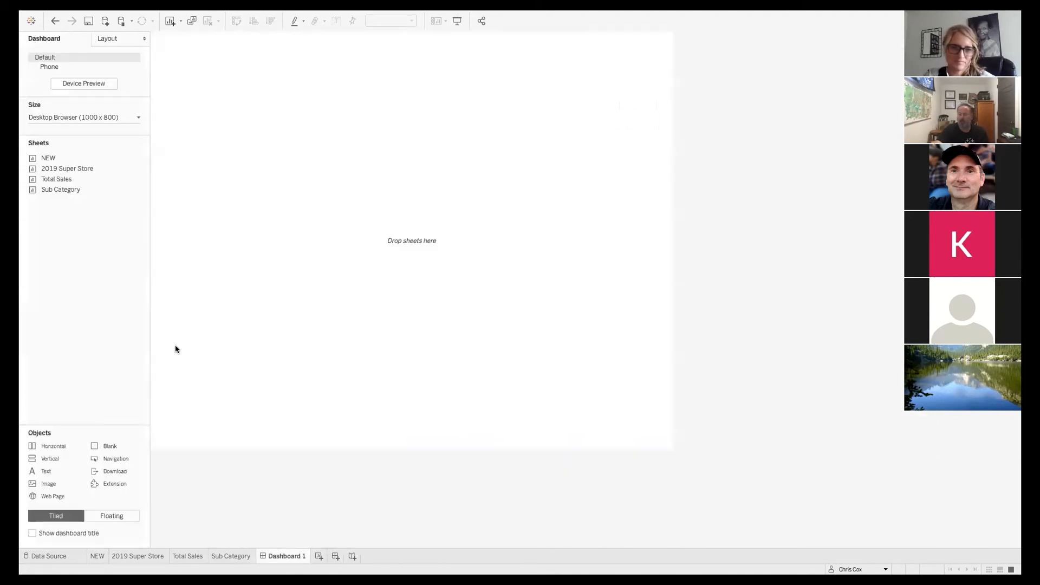
double_click(66, 180)
double_click(65, 189)
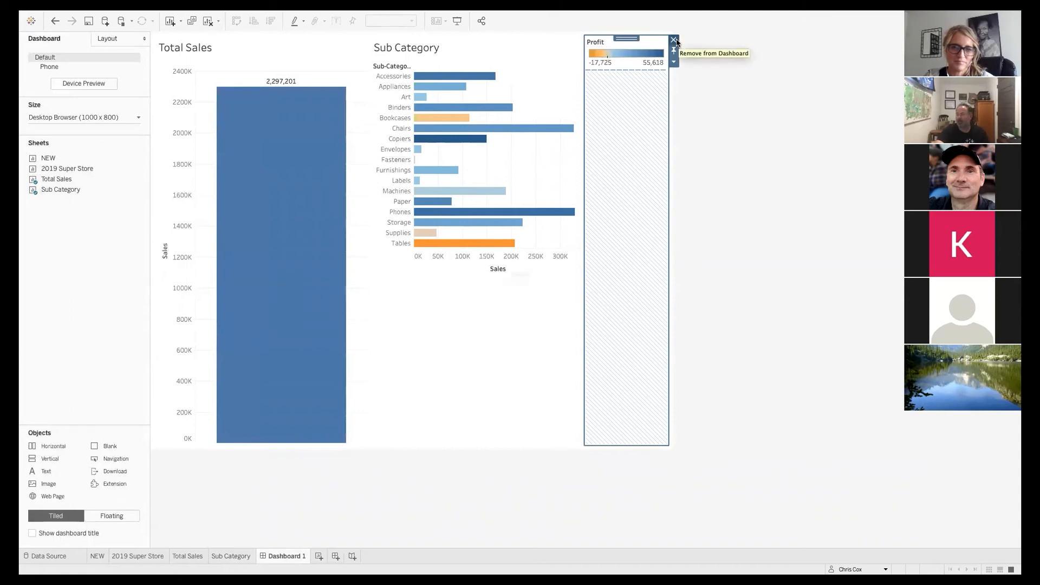
click(673, 40)
Set the fit of both the Sub Category and Total Sales charts on the dashboard to Entire View.
click(573, 304)
click(557, 325)
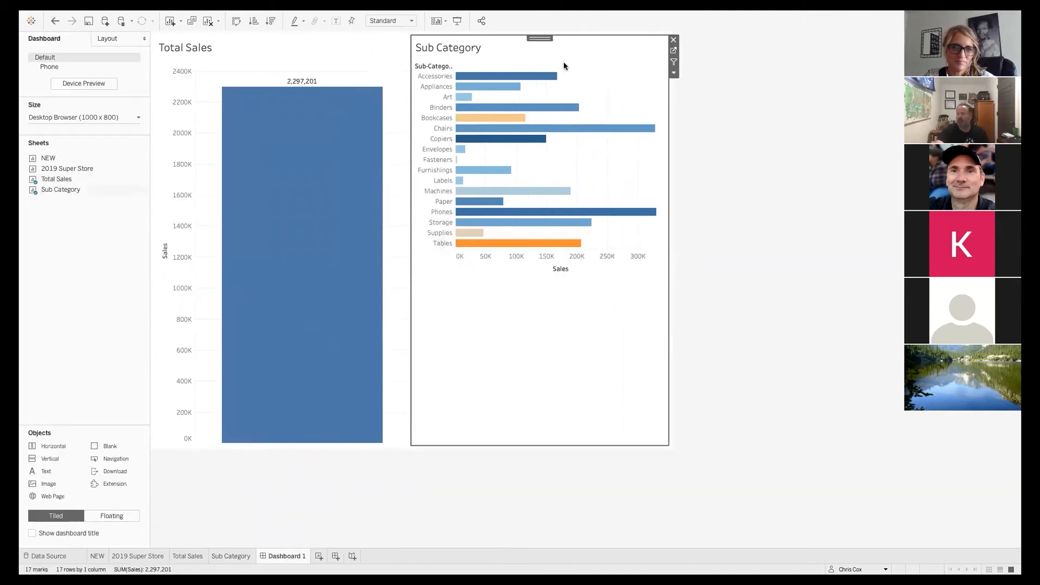
click(410, 20)
click(387, 56)
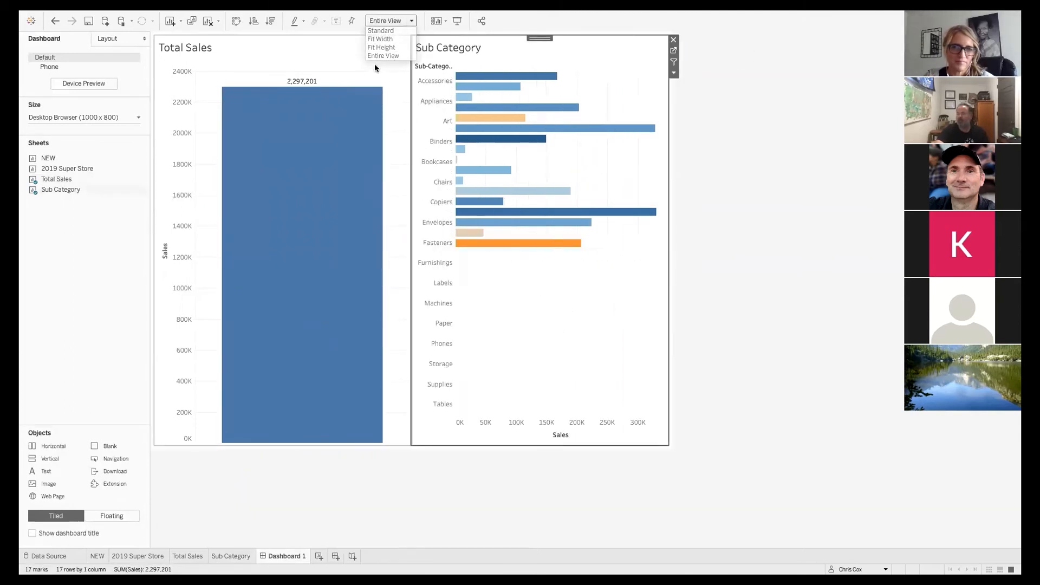
click(380, 59)
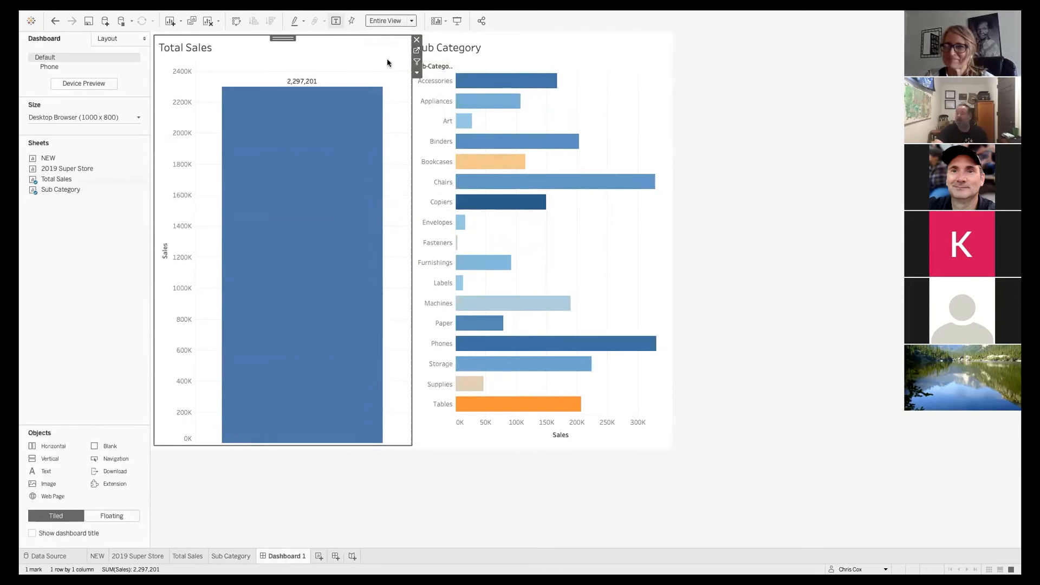
Make the Sub Category chart act as a dashboard filter and test it by selecting and then clearing Appliances.
click(645, 87)
click(674, 63)
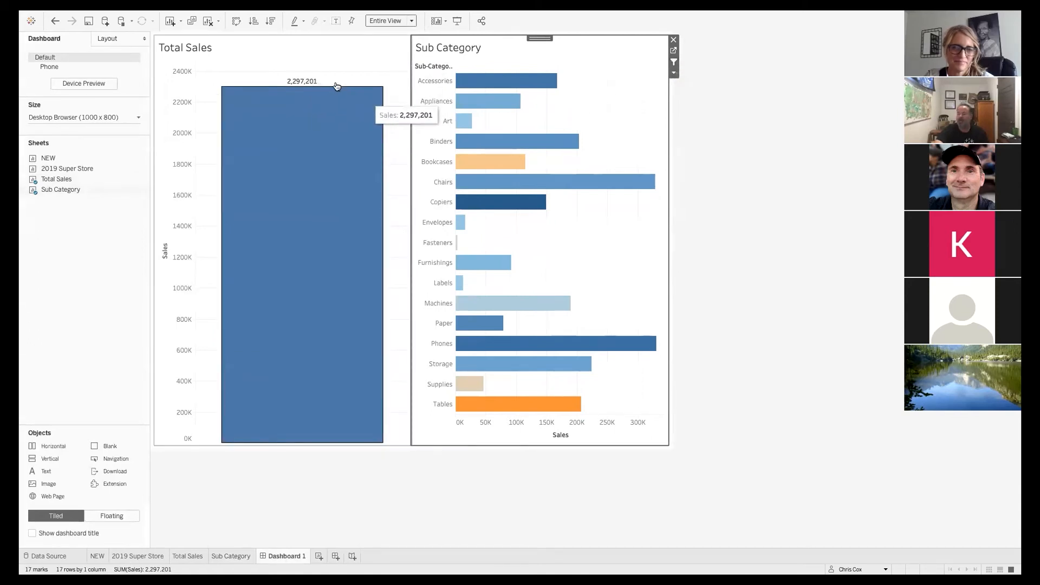
click(433, 102)
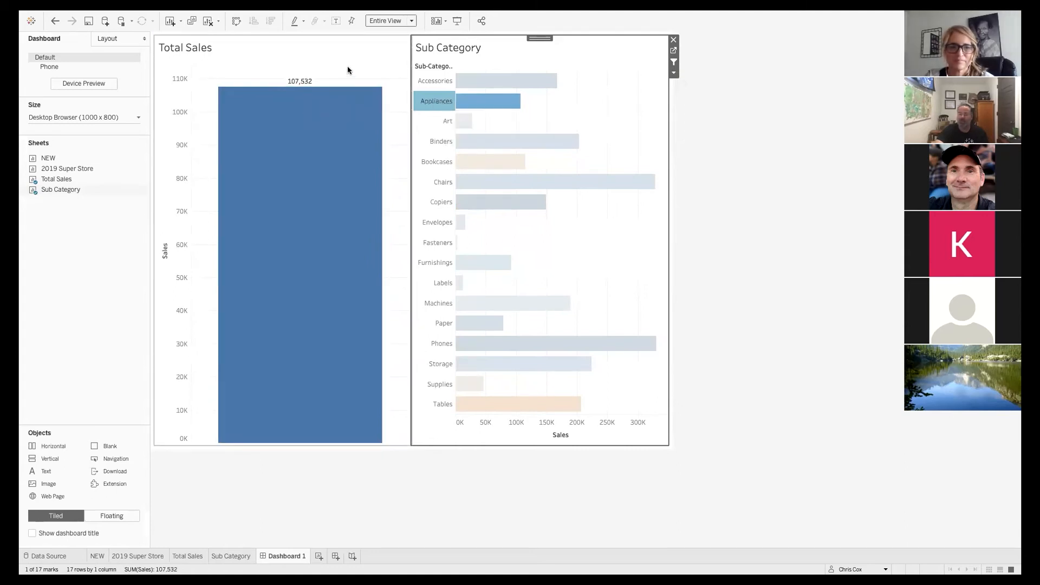
click(430, 102)
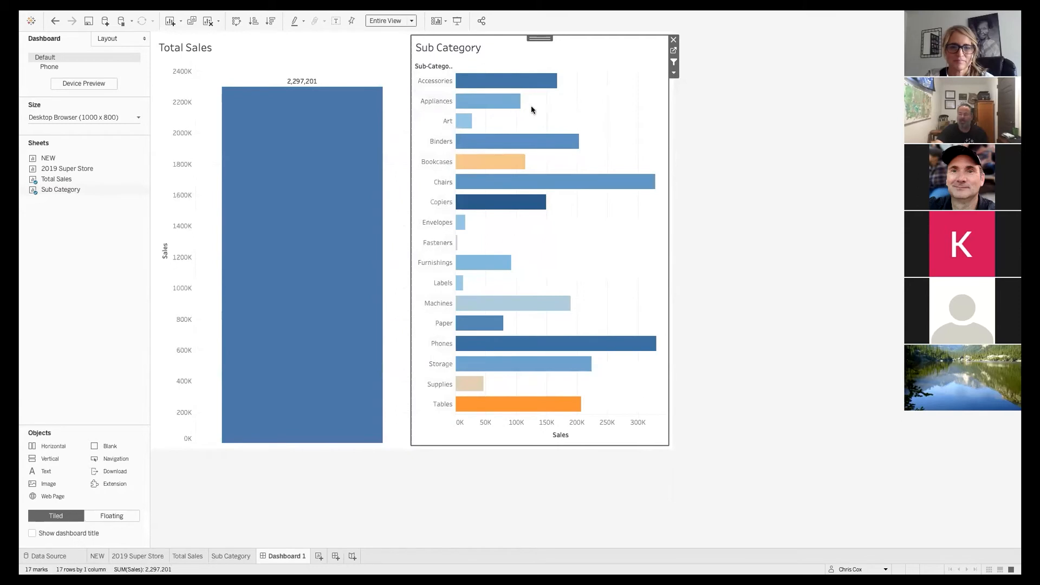
Show mark labels on the Sub Category bars and check Appliances sales against Total Sales with the filter applied and cleared.
click(336, 21)
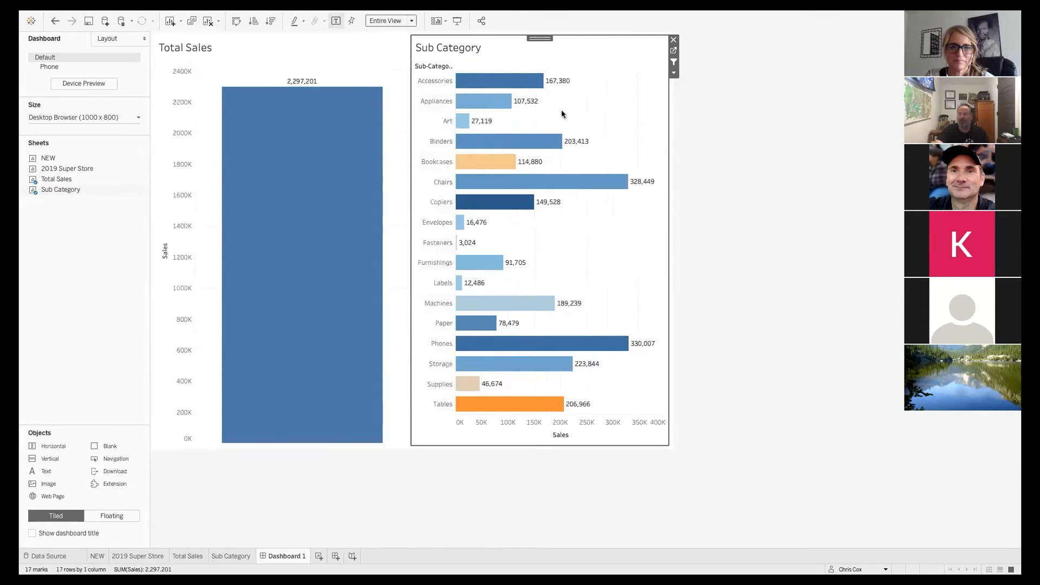
click(433, 102)
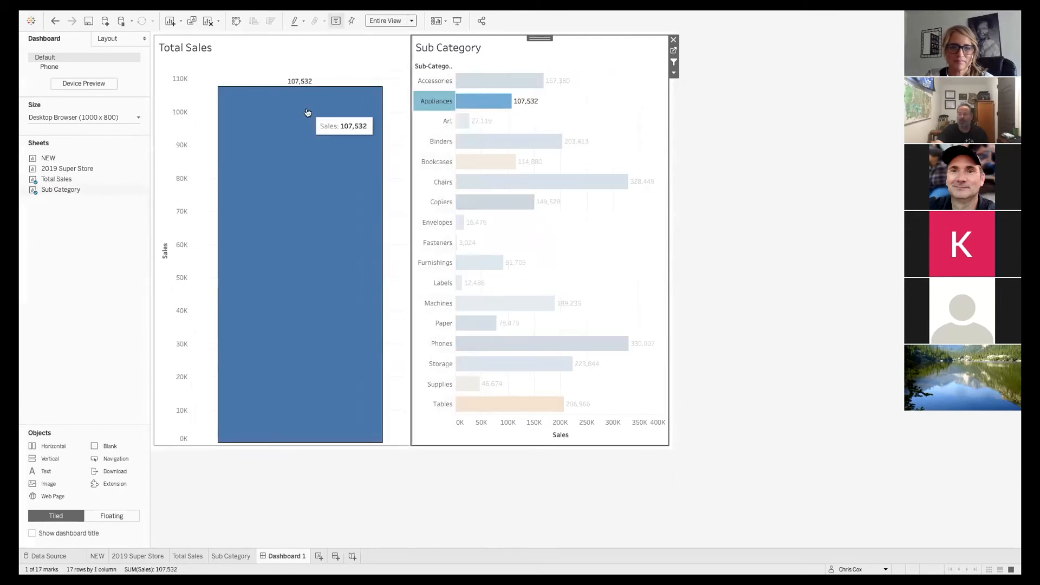
click(437, 101)
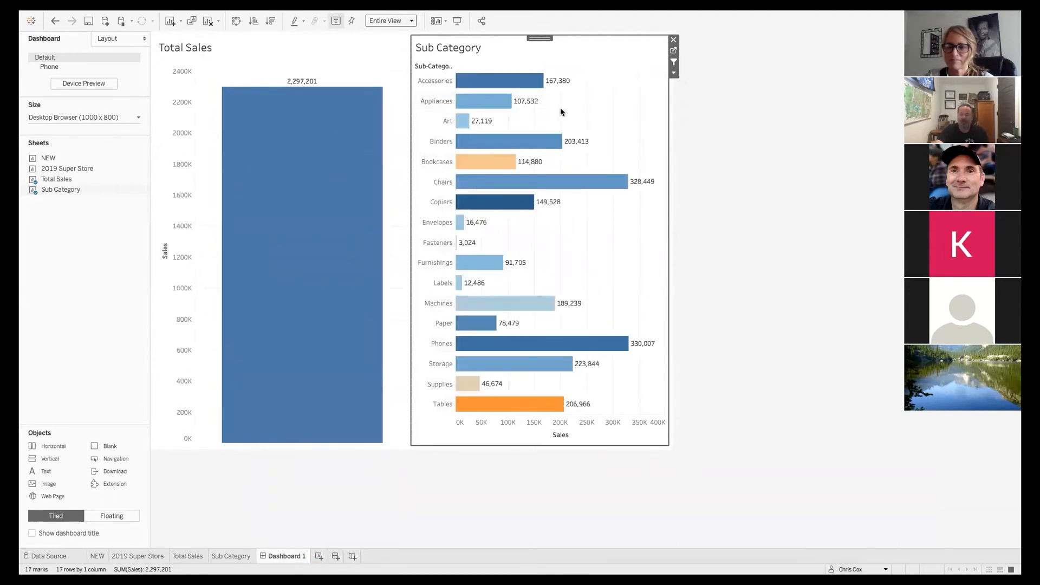
click(400, 54)
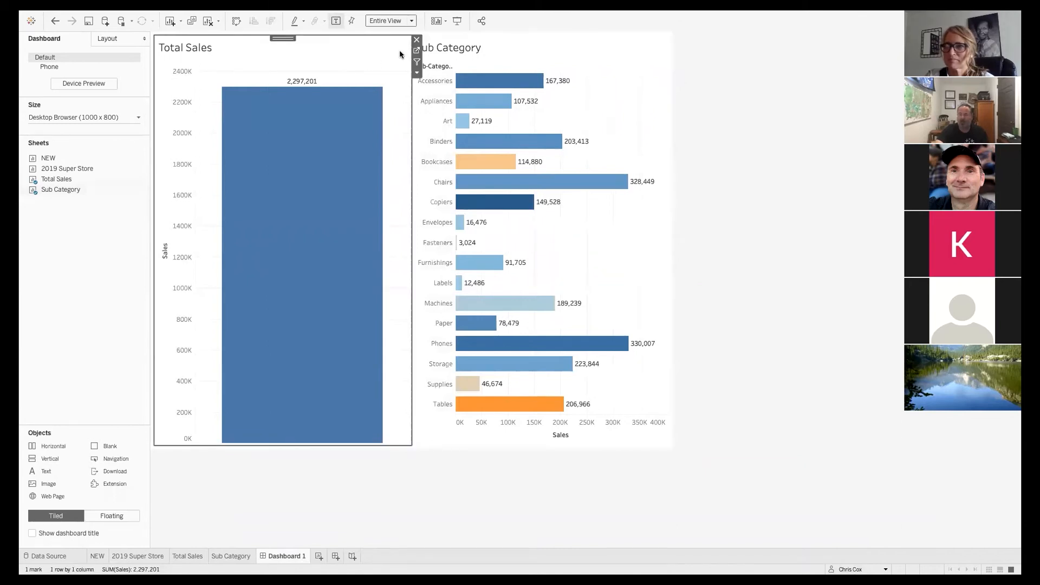
click(416, 50)
drag(337, 61, 348, 209)
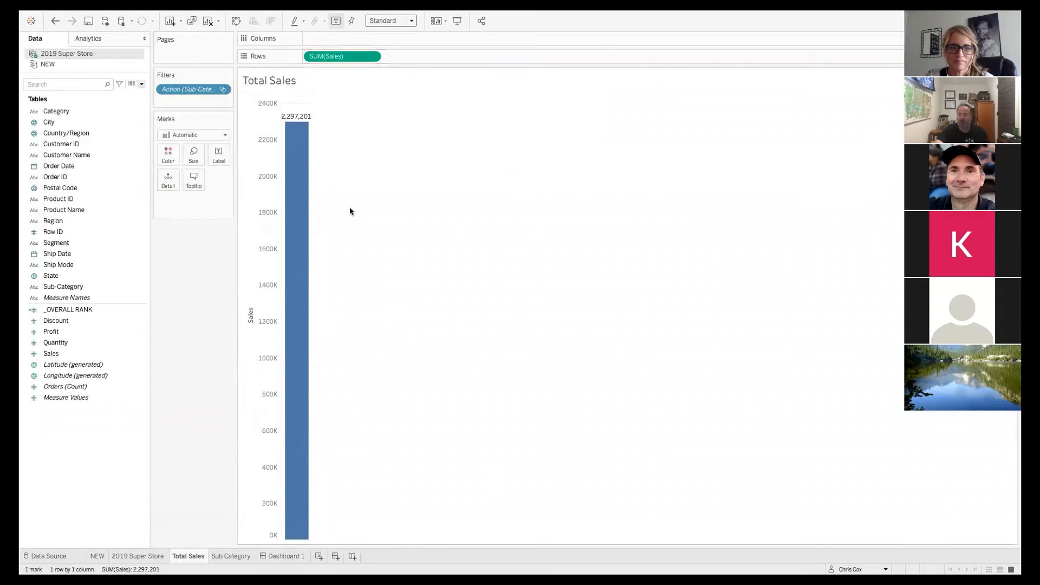
click(141, 85)
click(138, 94)
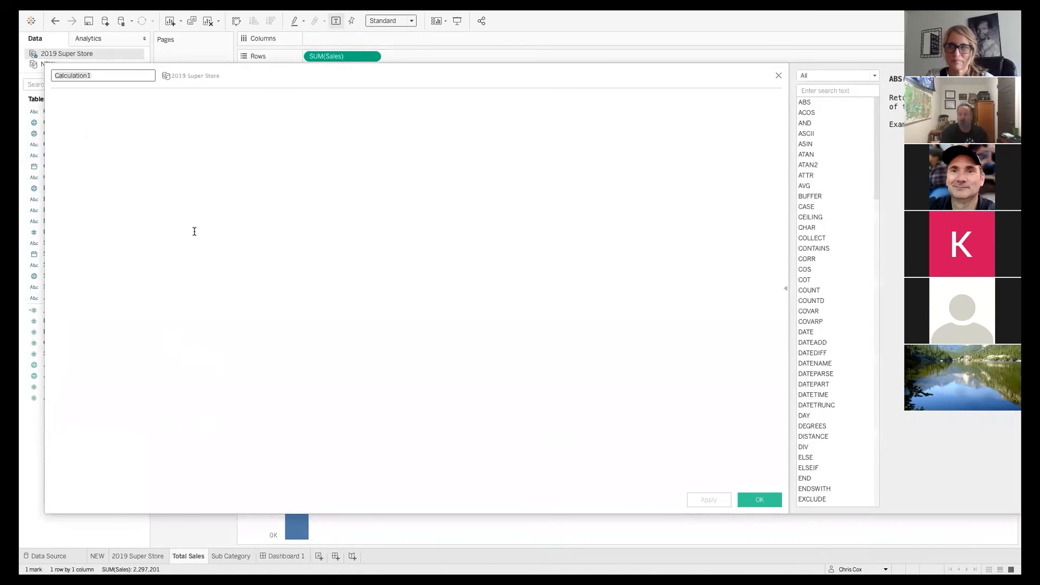
text(Total Sales (LOD)
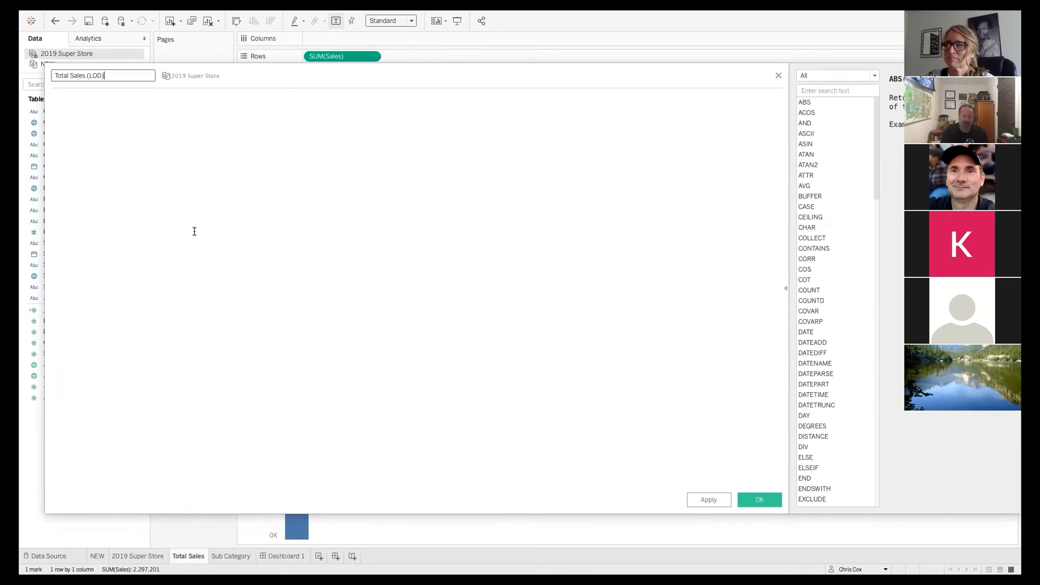
click(195, 231)
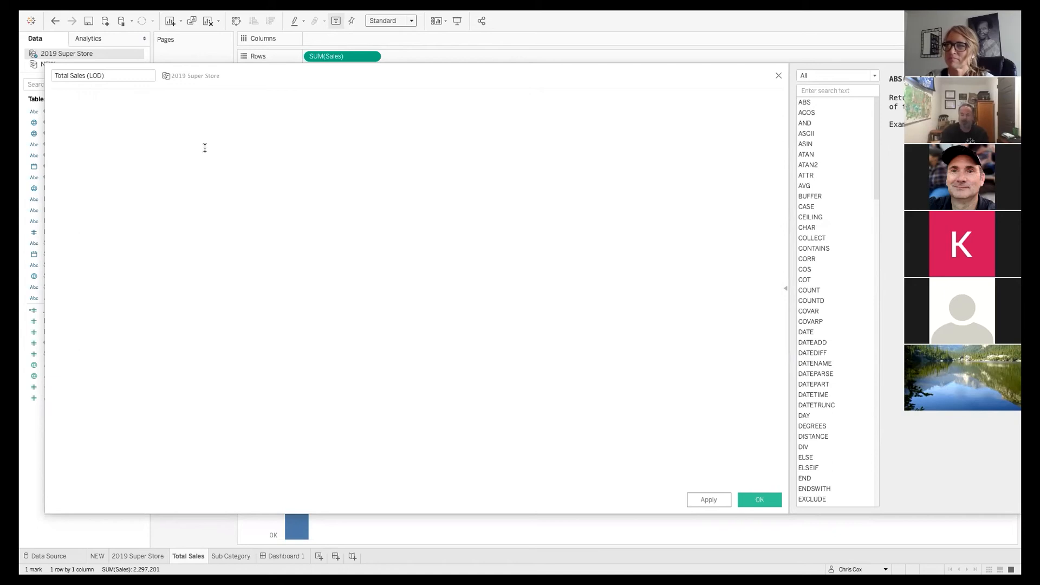
text(fi)
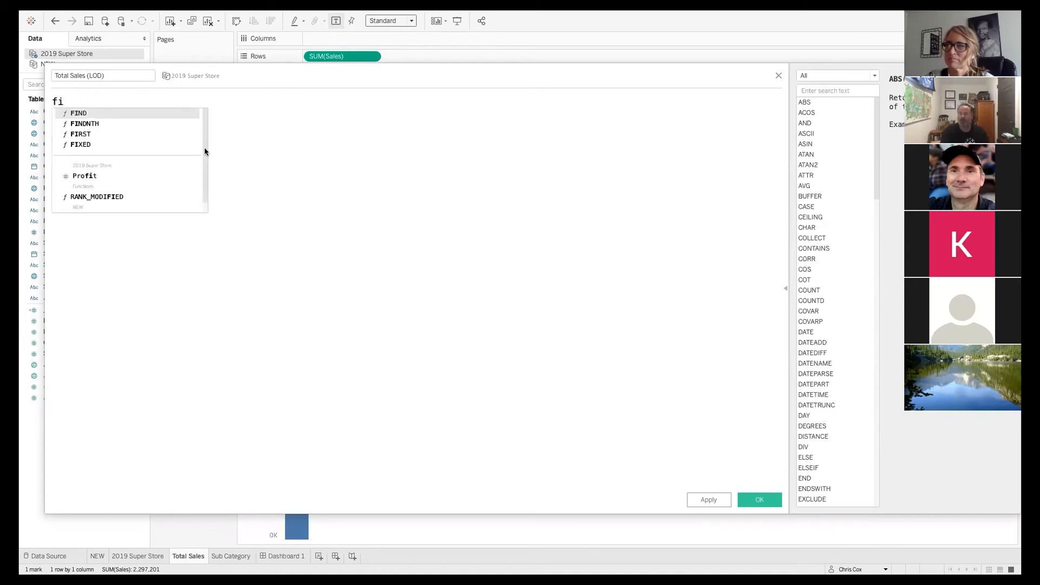
text(x)
key(Return)
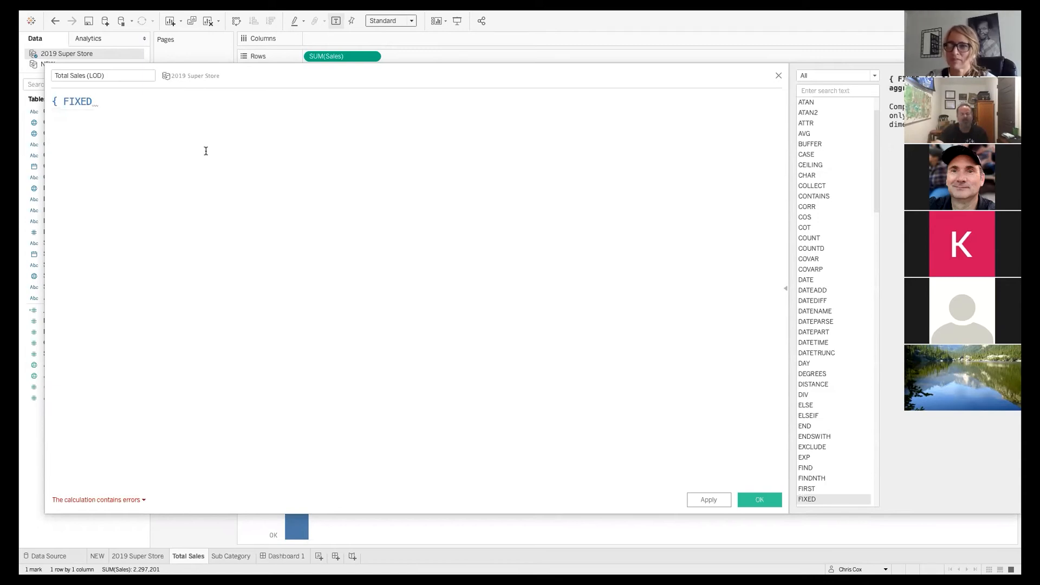
drag(250, 93, 358, 128)
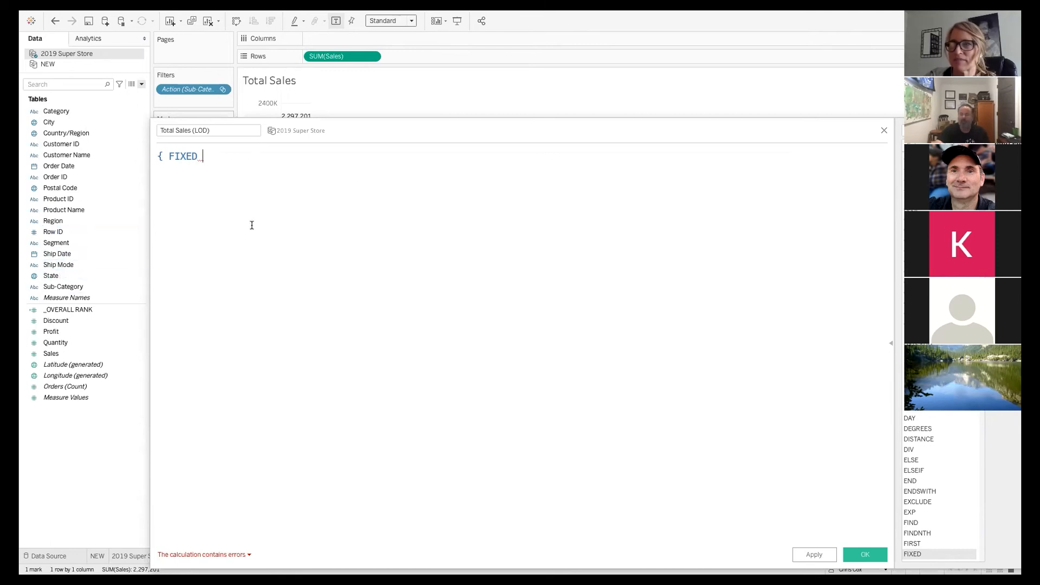
text(sta)
key(Down)
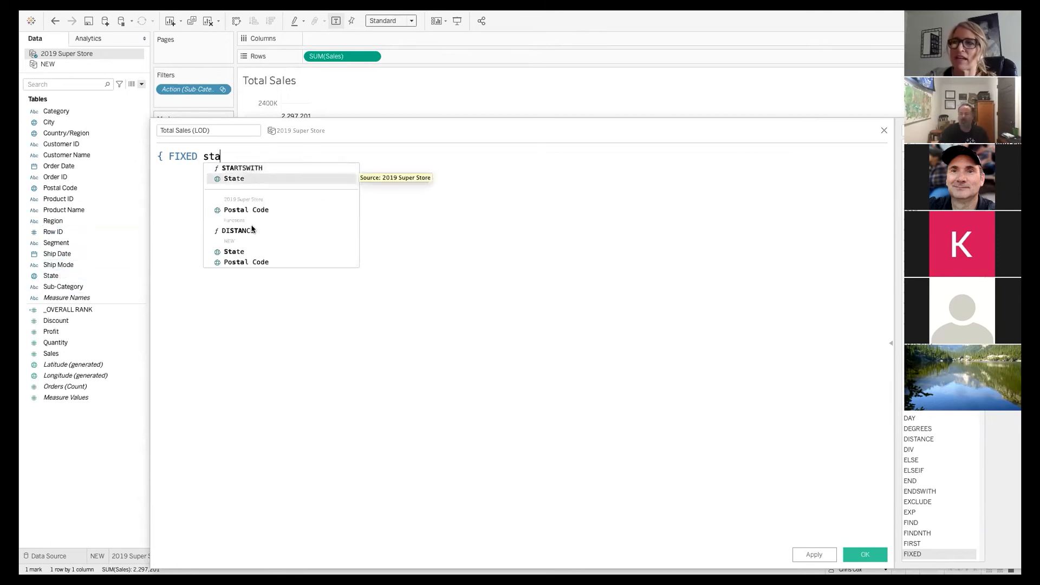
key(Return)
text(:)
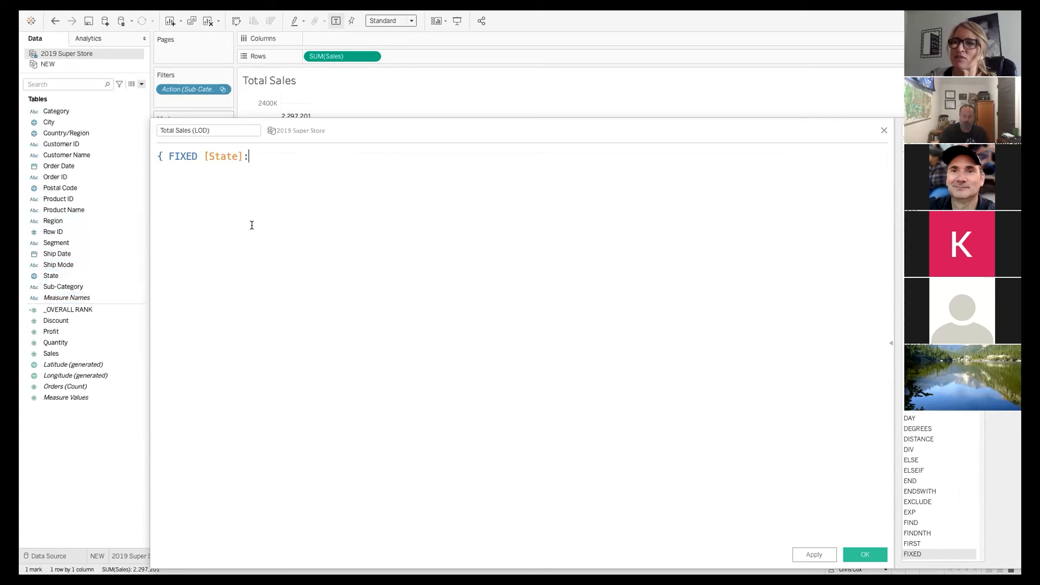
text( sum()
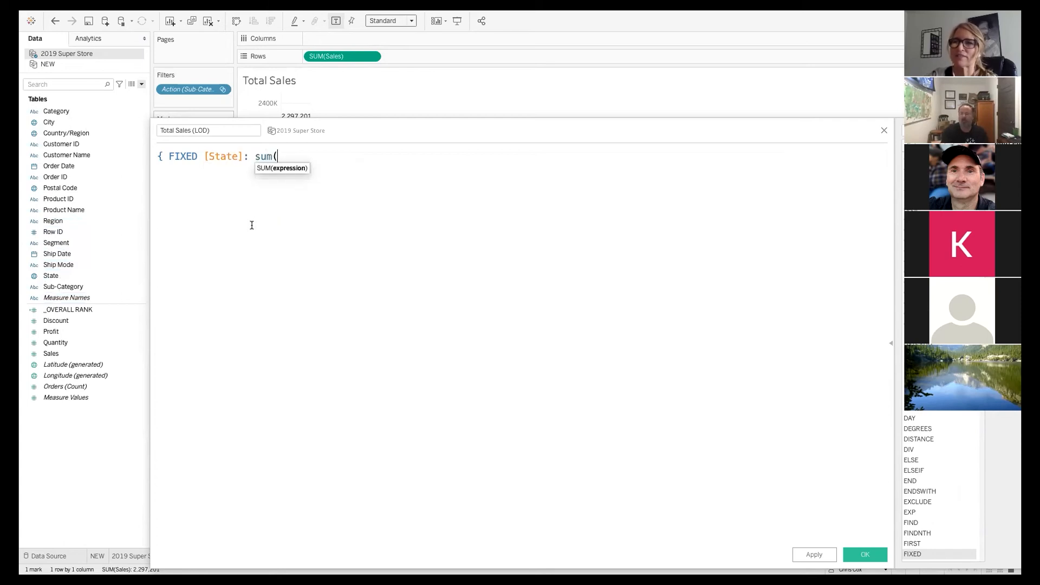
text(sal)
key(Return)
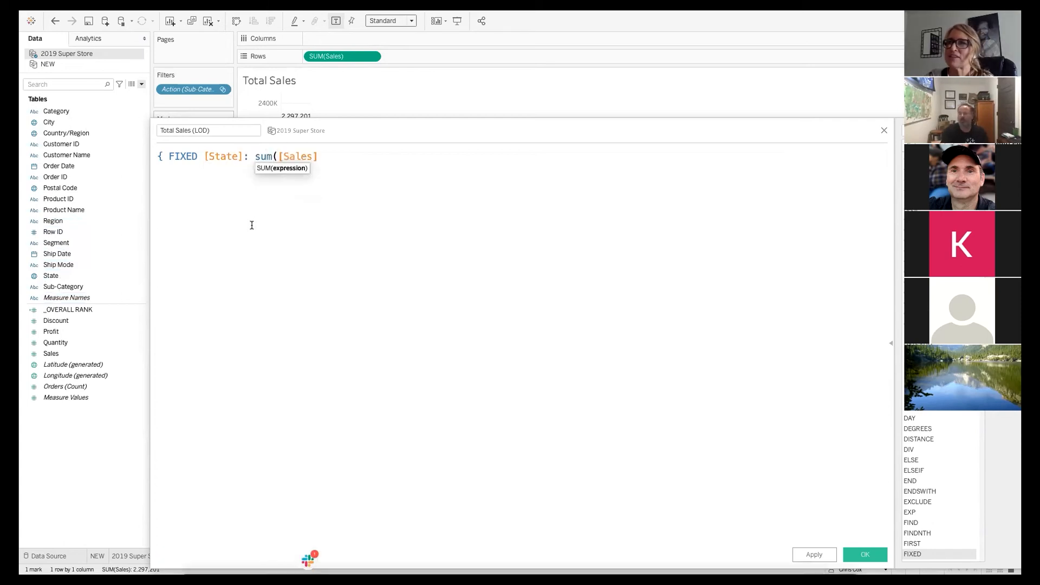
text()})
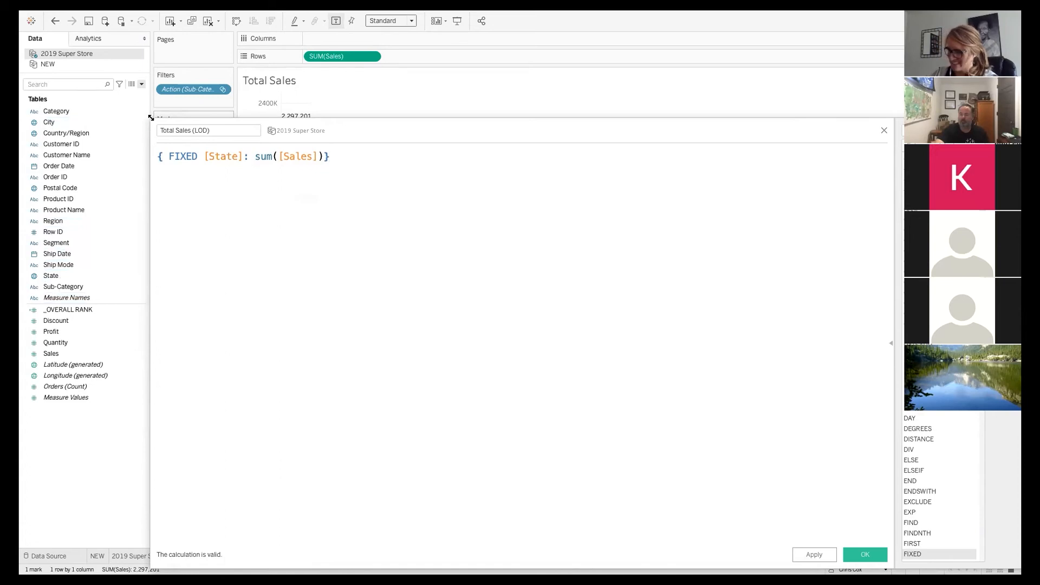
drag(150, 118, 387, 259)
drag(559, 288, 357, 193)
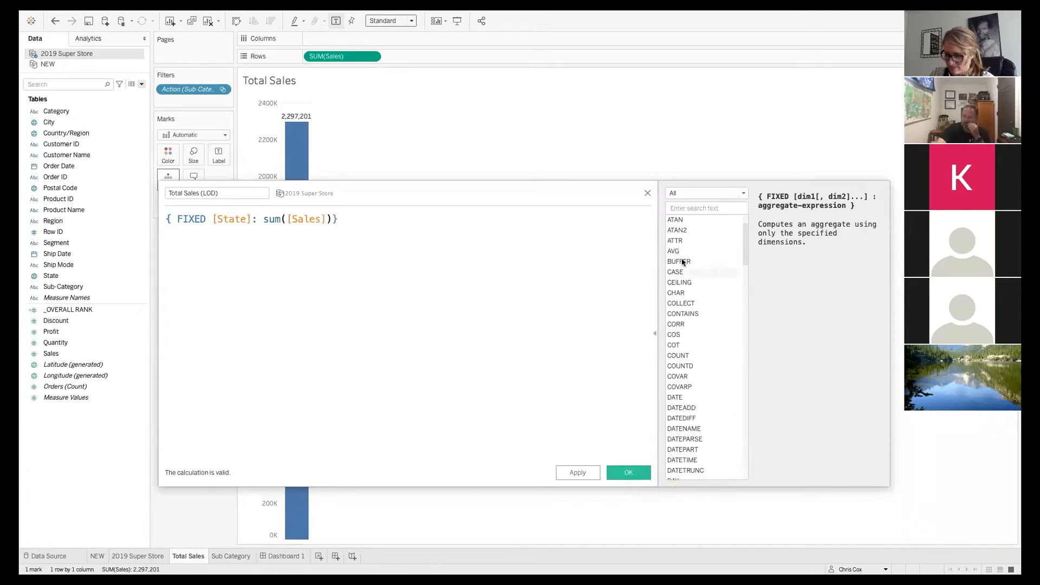
click(646, 194)
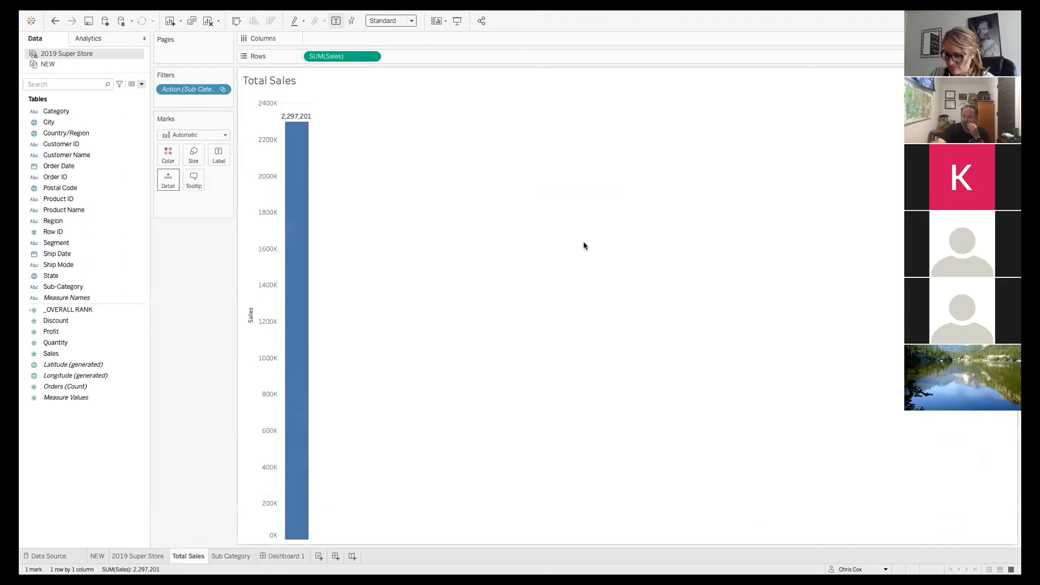
Add a new blank worksheet to the workbook.
click(319, 556)
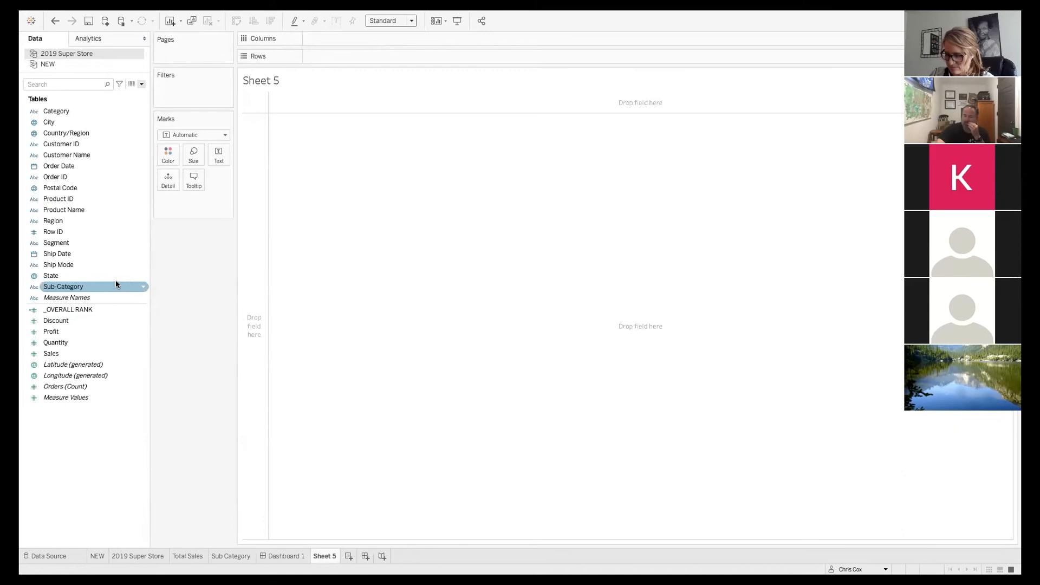
click(101, 277)
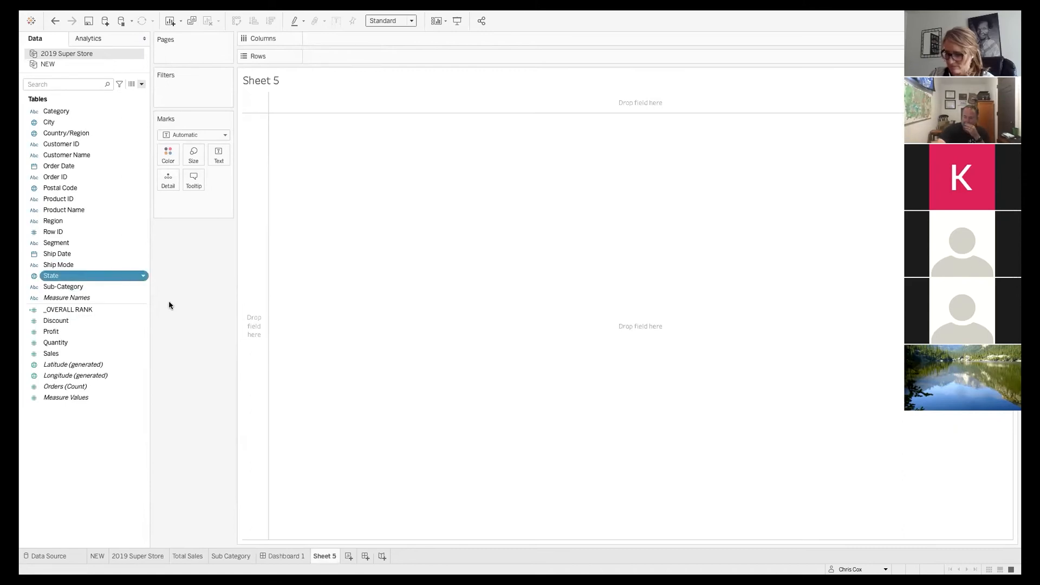
double_click(103, 277)
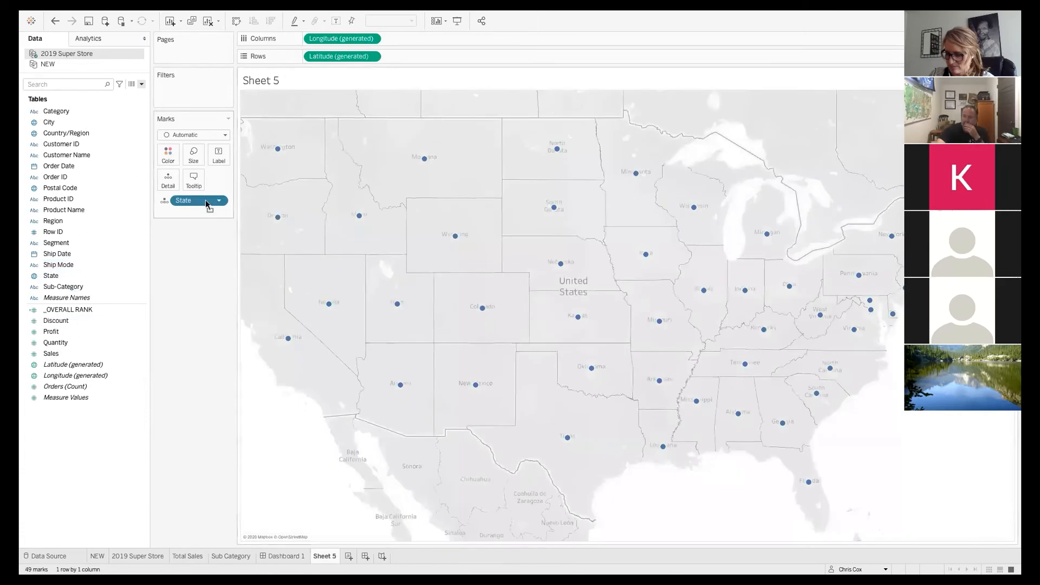
drag(207, 203, 211, 108)
click(208, 20)
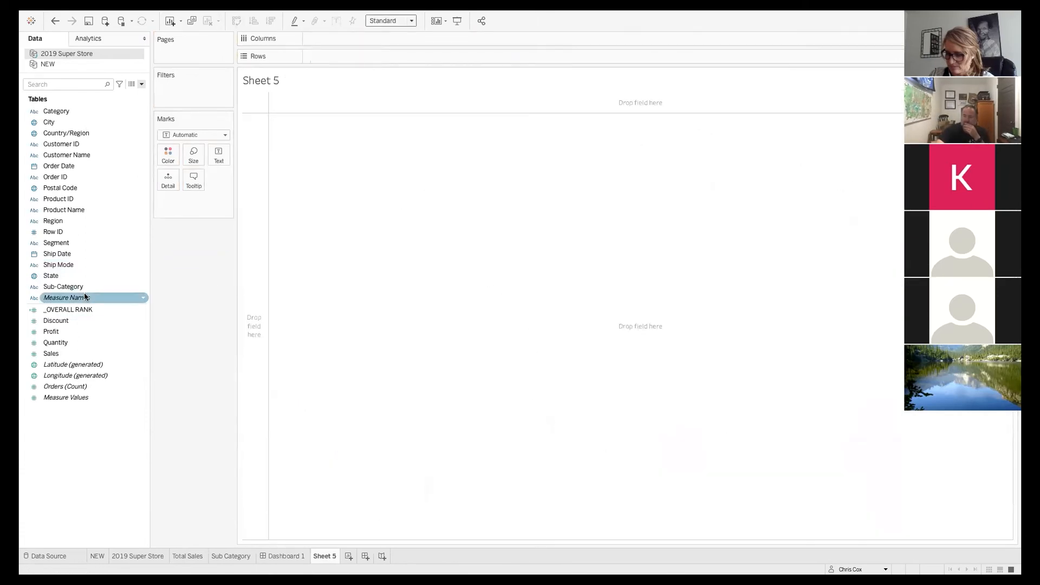
Build a horizontal bar chart of Sales by State on the new worksheet and show its mark labels.
drag(85, 275, 378, 56)
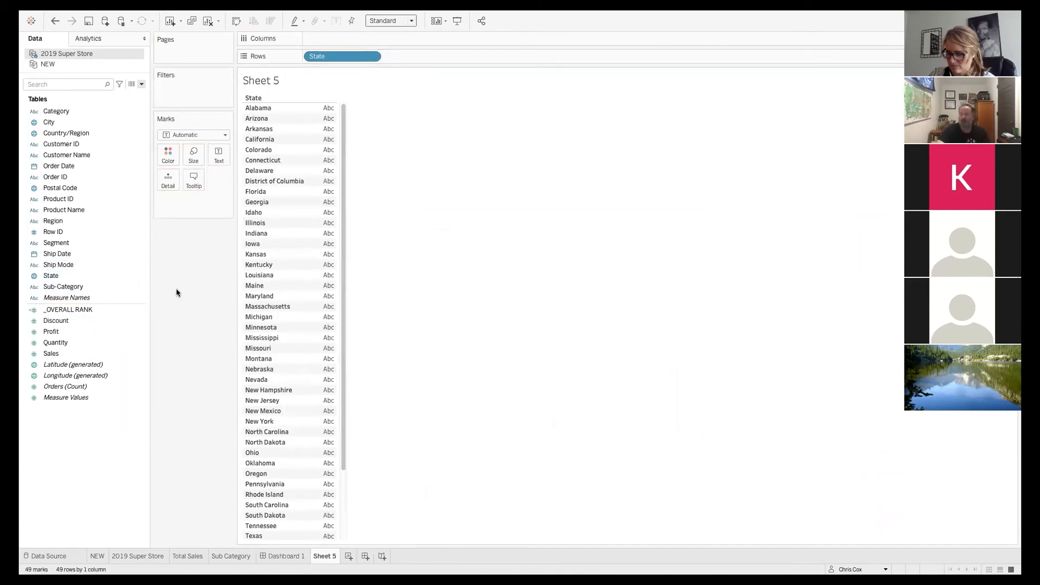
drag(88, 352, 422, 33)
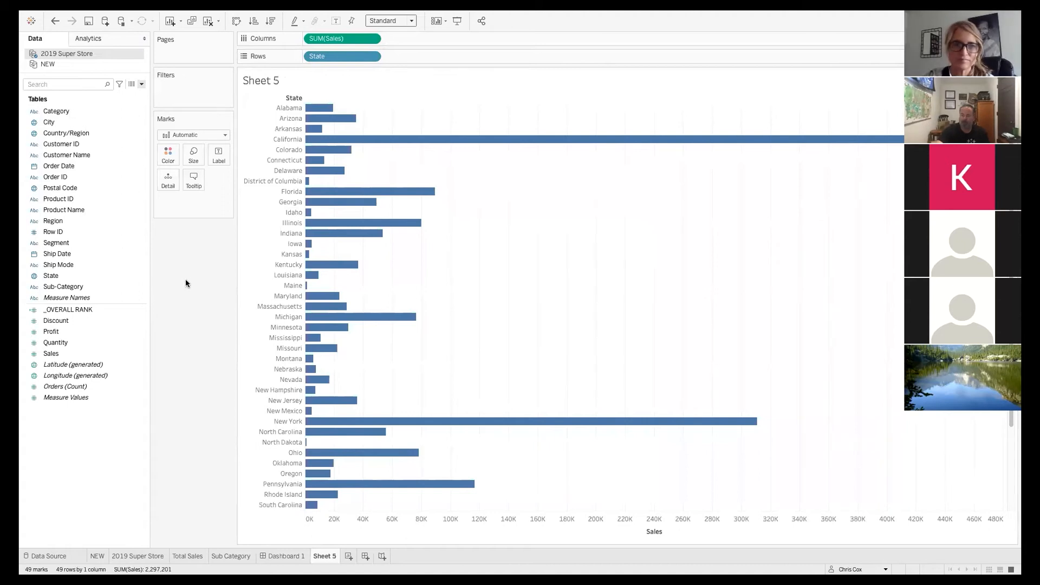
click(336, 21)
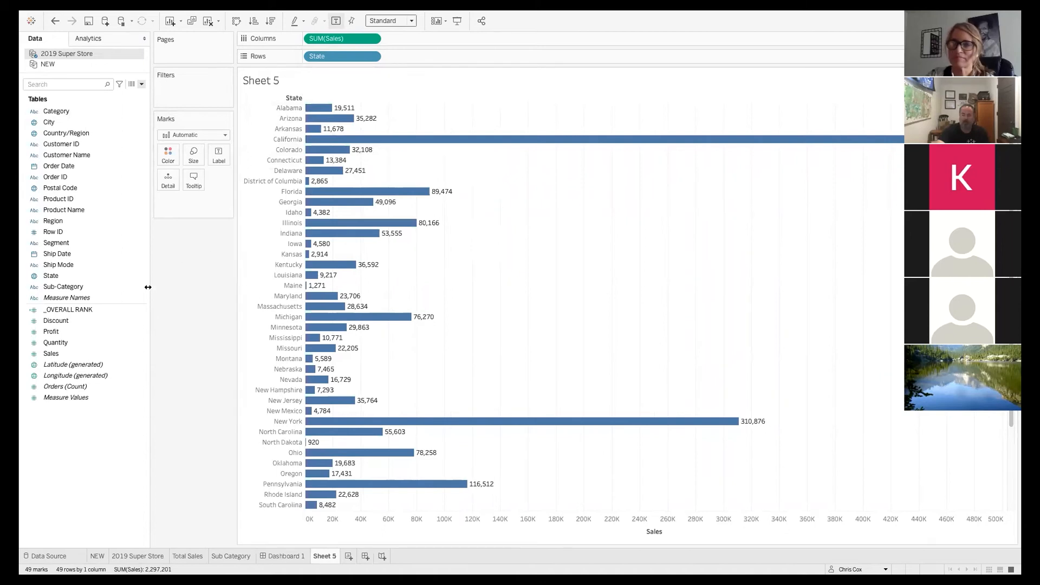
Look for the total sales calculation among the fields of the 2019 Super Store and NEW data sources.
click(78, 83)
text(Top)
key(BackSpace)
key(BackSpace)
key(BackSpace)
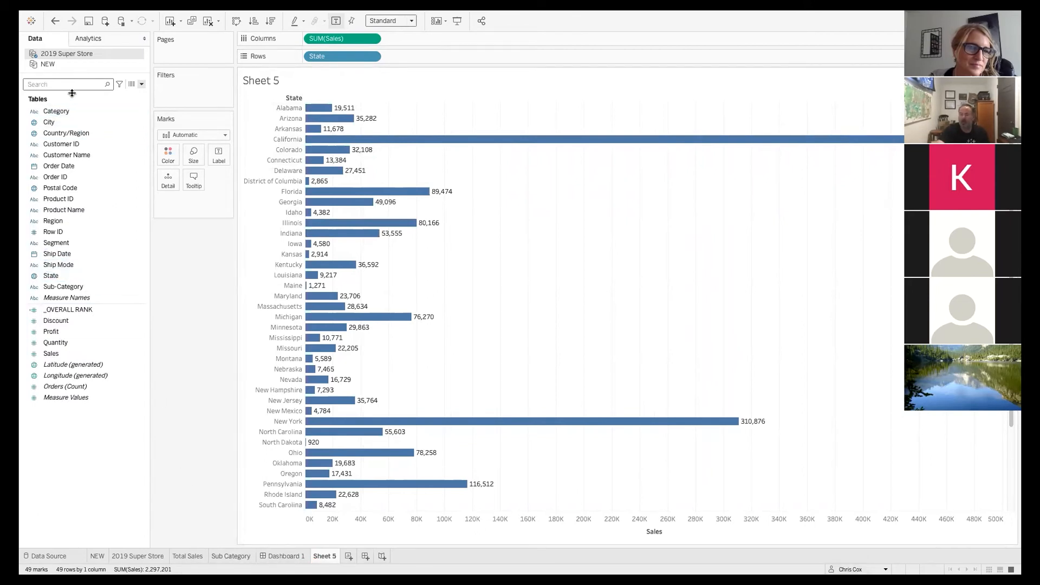
click(65, 64)
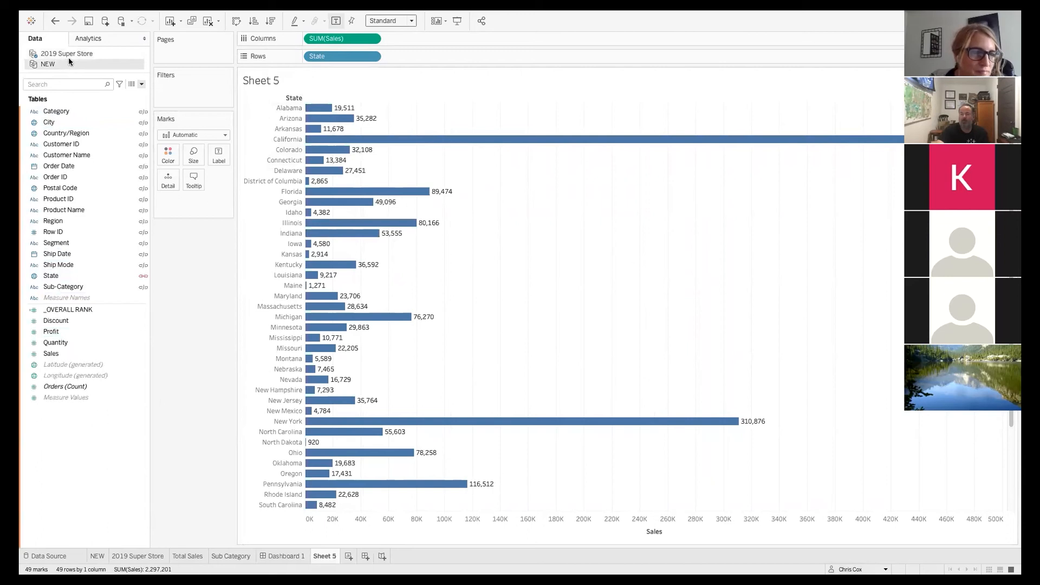
click(68, 54)
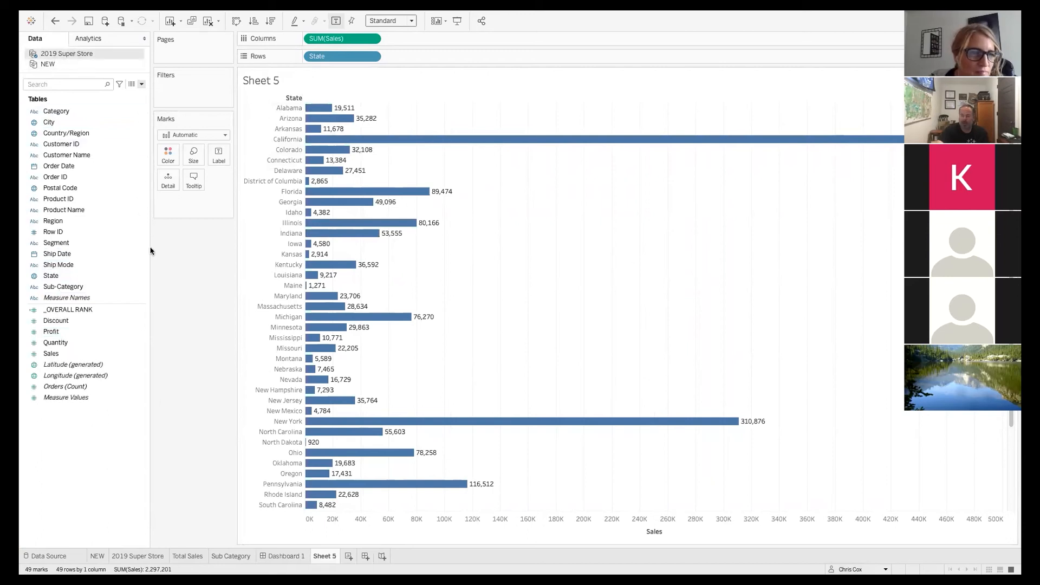
text(sal)
key(BackSpace)
key(BackSpace)
key(BackSpace)
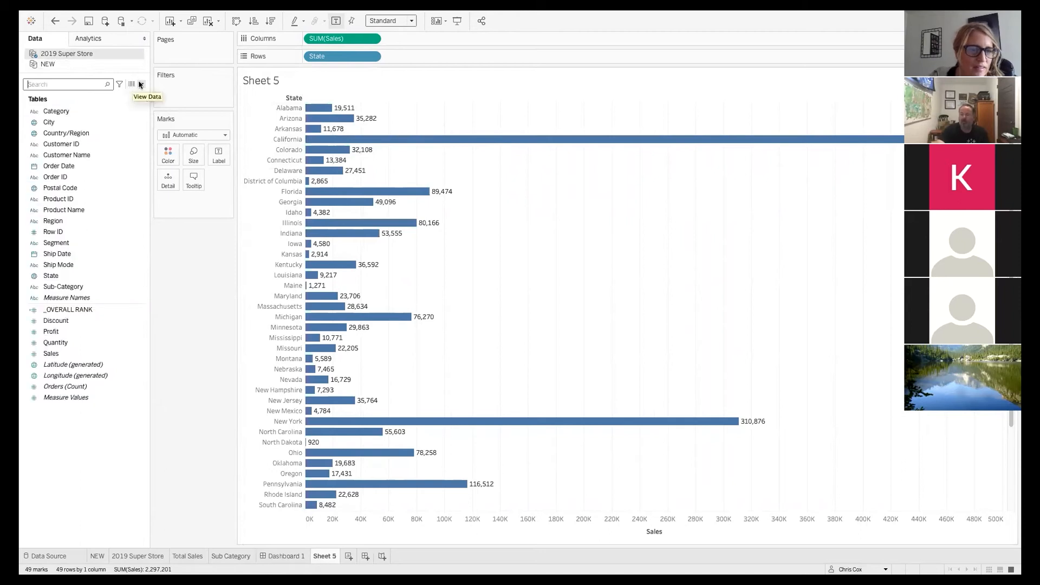
Start a new calculated field named "Total Sale LOD" in the 2019 Super Store data source.
click(140, 85)
click(139, 94)
text(Total)
text(LOD)
Save the calculation with the formula { FIXED [State]: sum([Sales])} and add the Total Sale LOD field to Columns after Sales.
click(248, 212)
text({ FIXED)
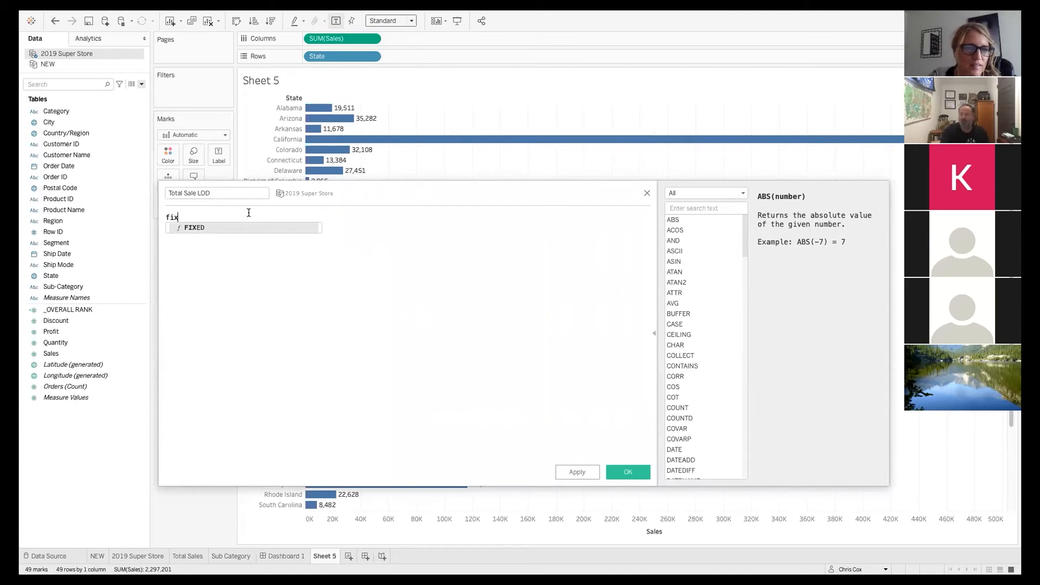
text( State)
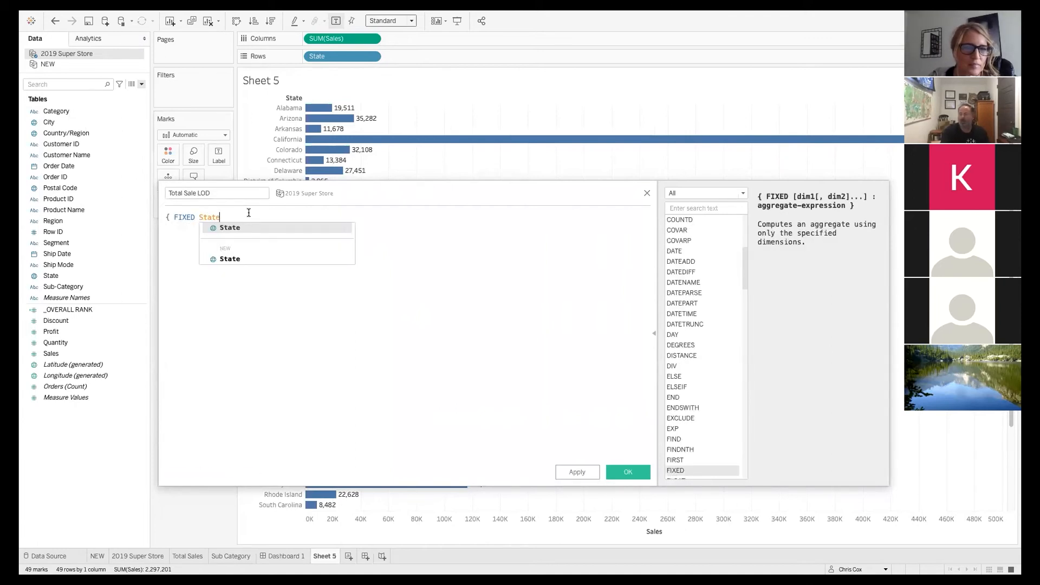
key(Return)
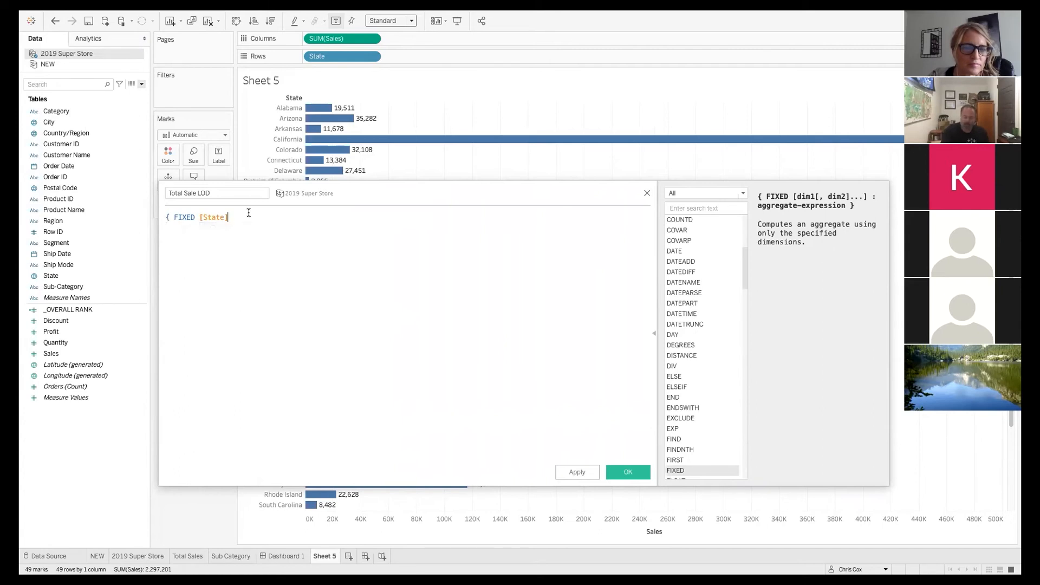
text(: sum()
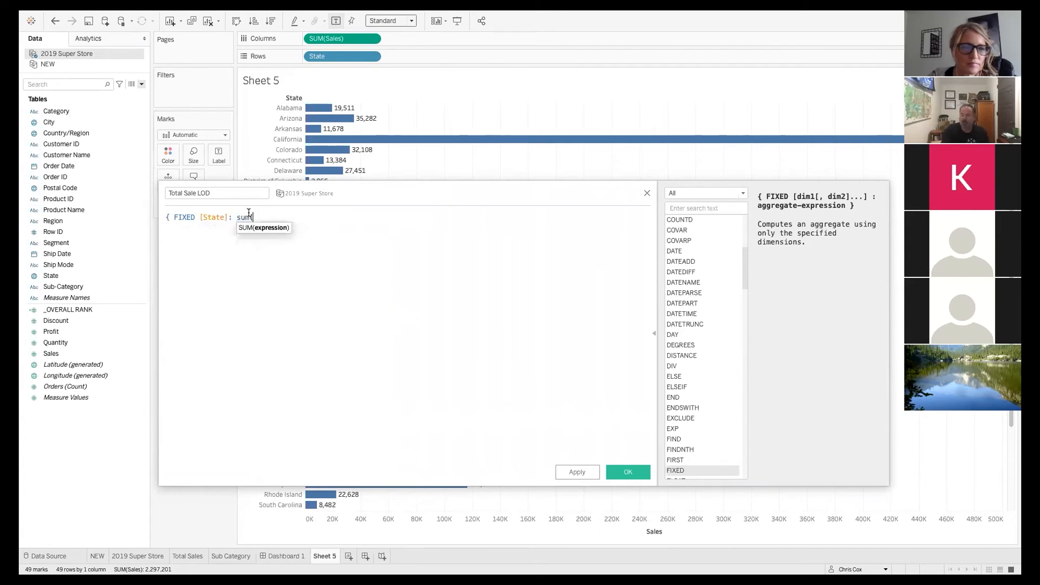
text([Sales)
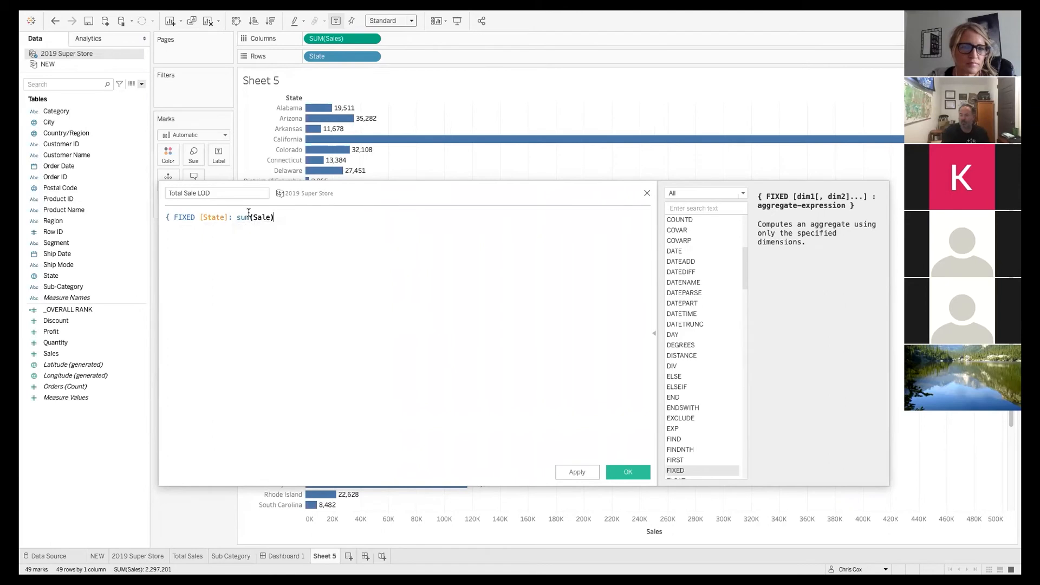
key(Return)
text())
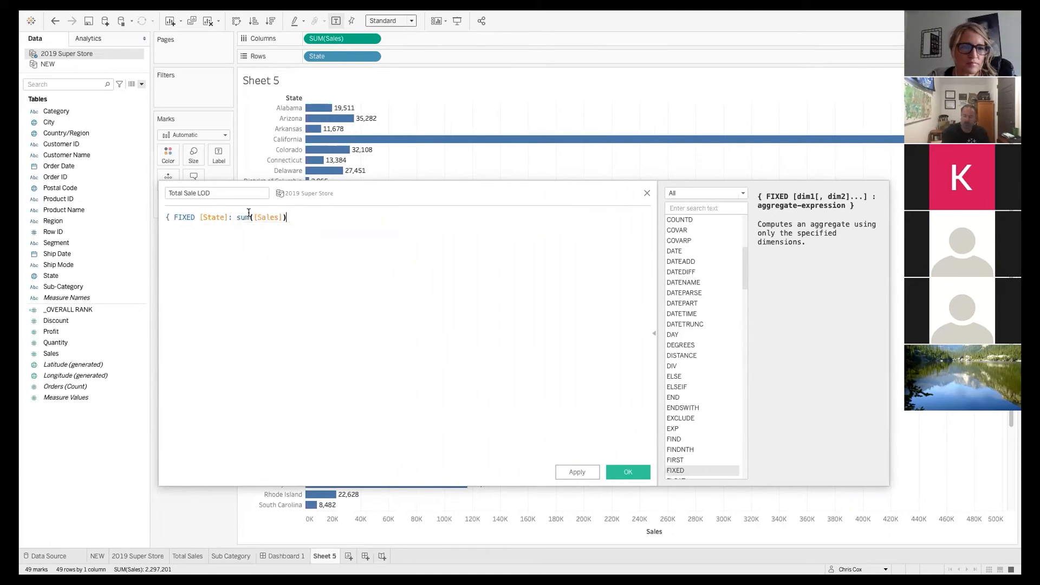
text(})
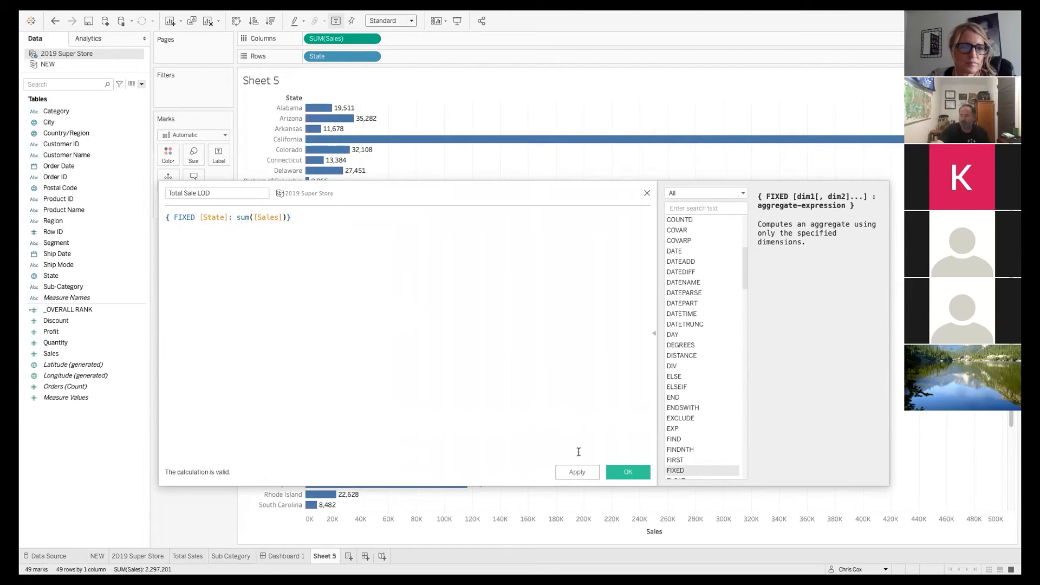
click(629, 472)
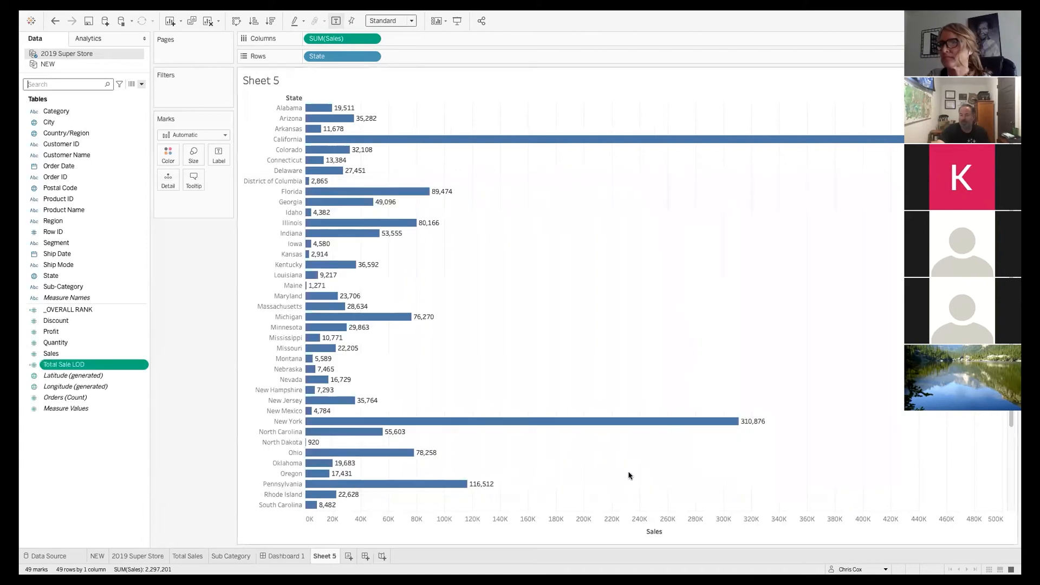
drag(111, 369, 525, 39)
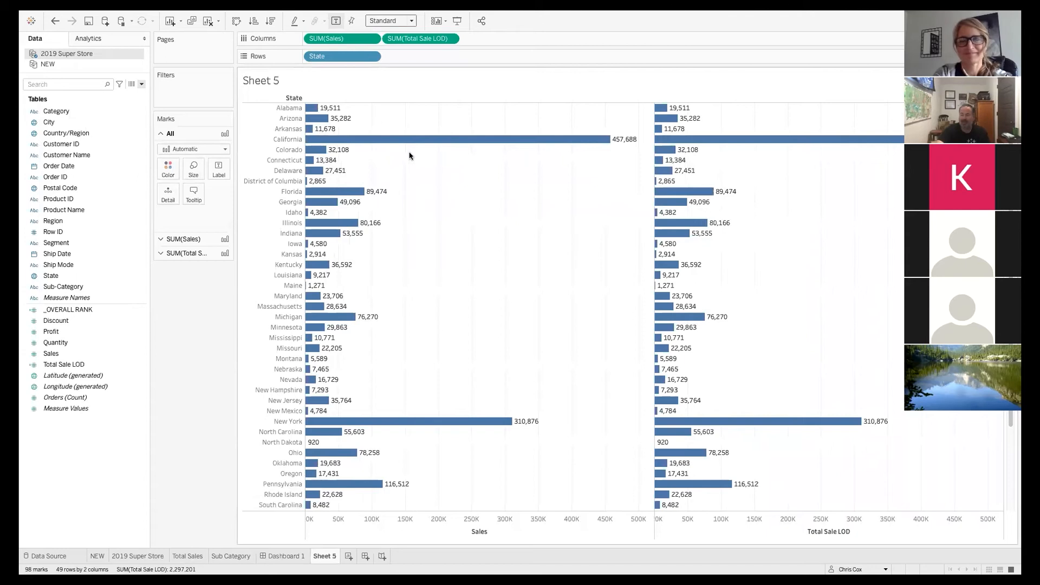
Take State out of Rows to compare the overall Sales and Total Sale LOD bars, and undo the removal.
drag(325, 57, 177, 323)
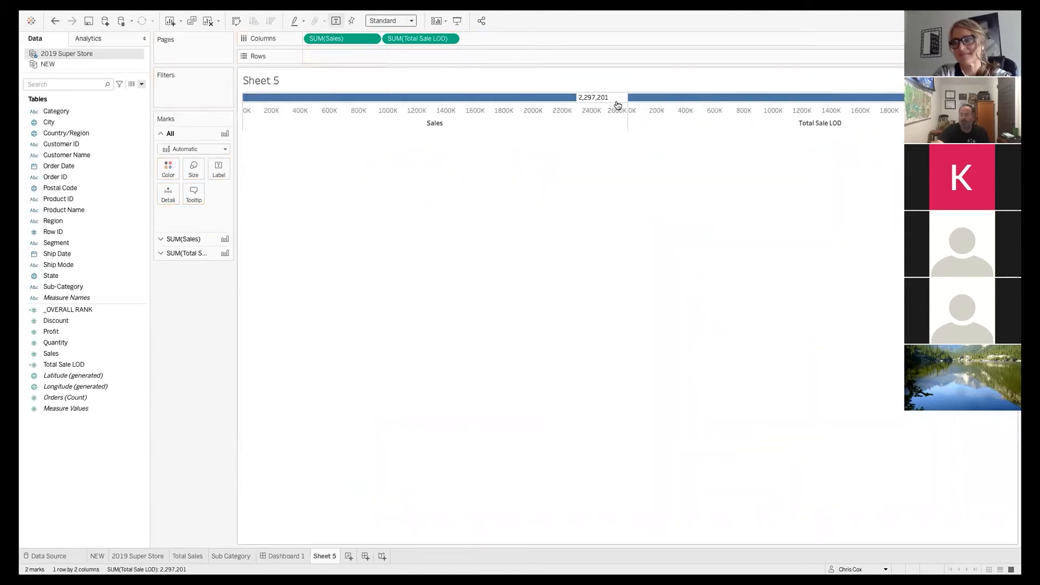
click(130, 365)
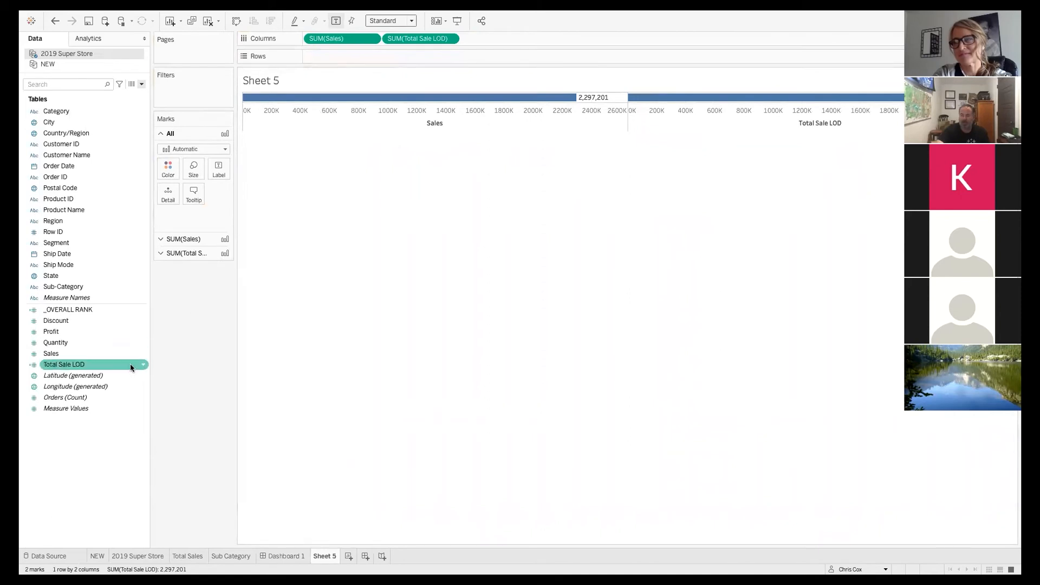
key(ctrl+z)
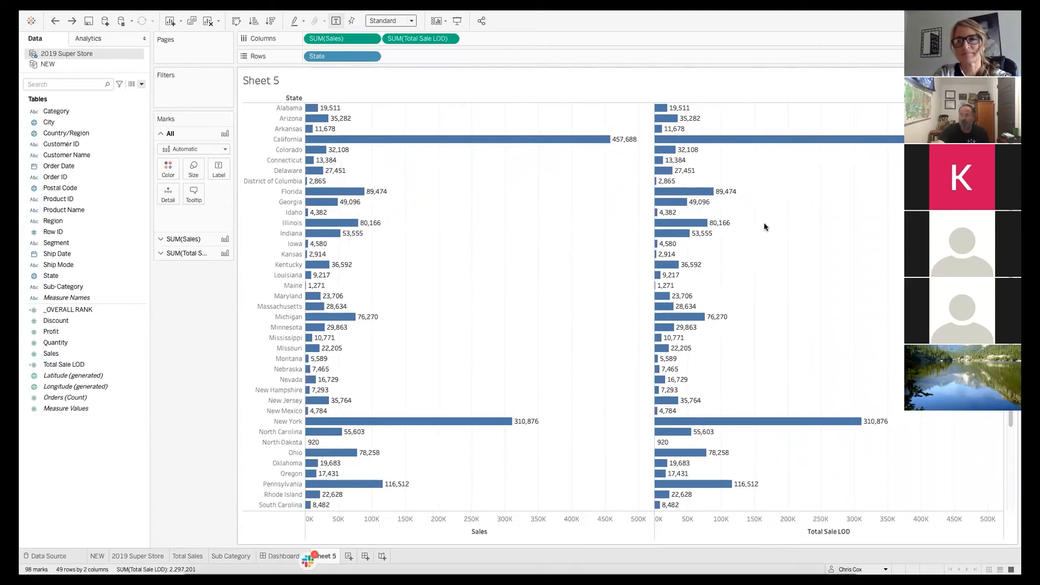
drag(320, 58, 162, 81)
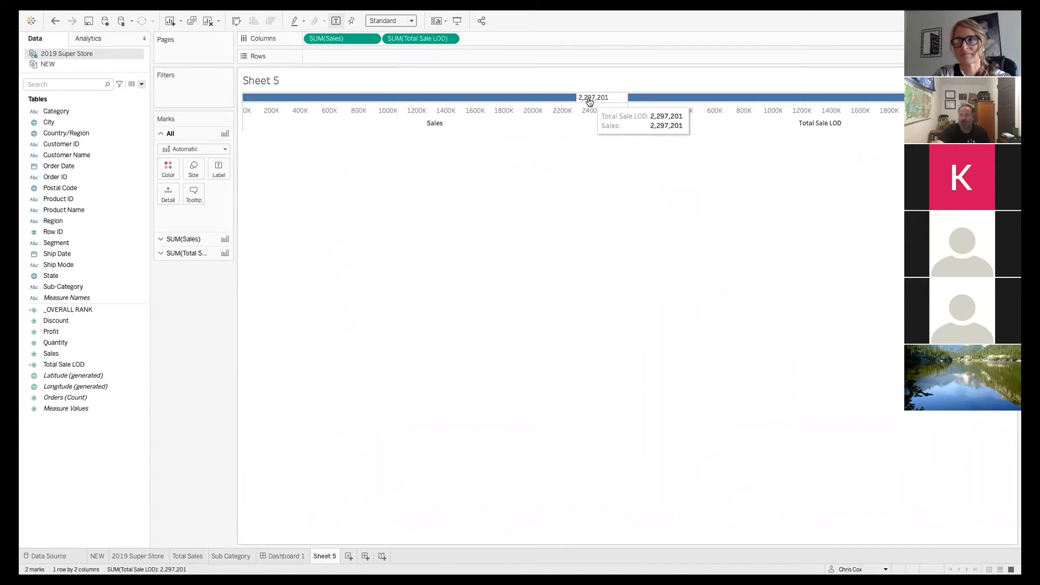
key(ctrl+z)
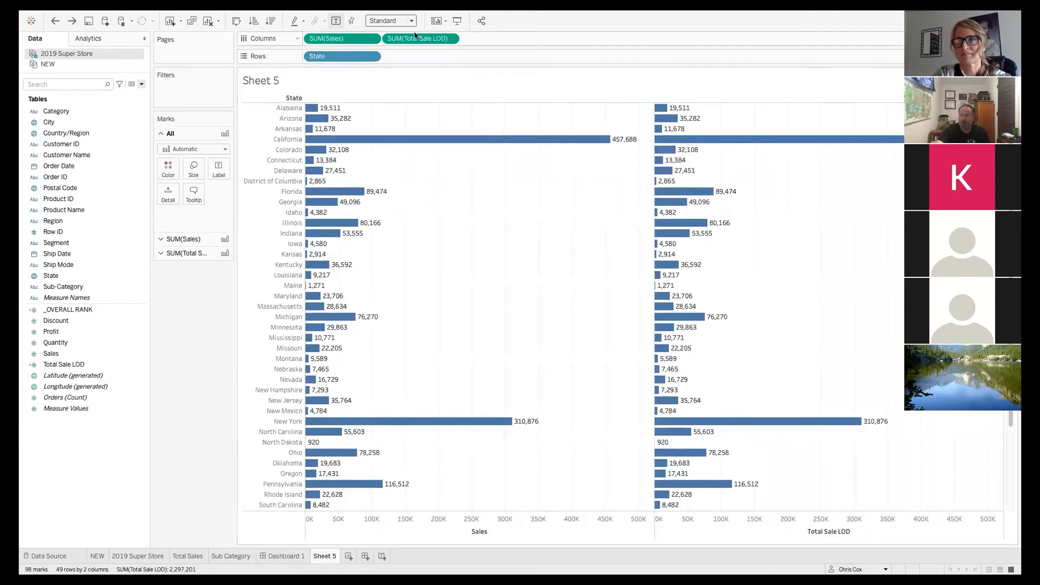
Edit the Total Sale LOD calculation to remove the State dimension, leaving { FIXED : sum([Sales])}, and save it.
right_click(93, 364)
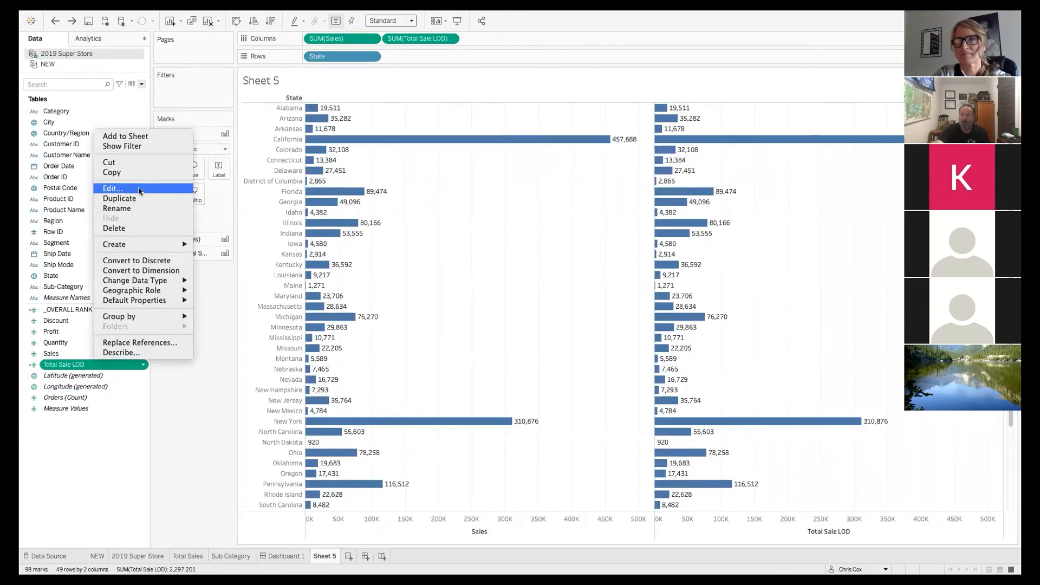
click(139, 189)
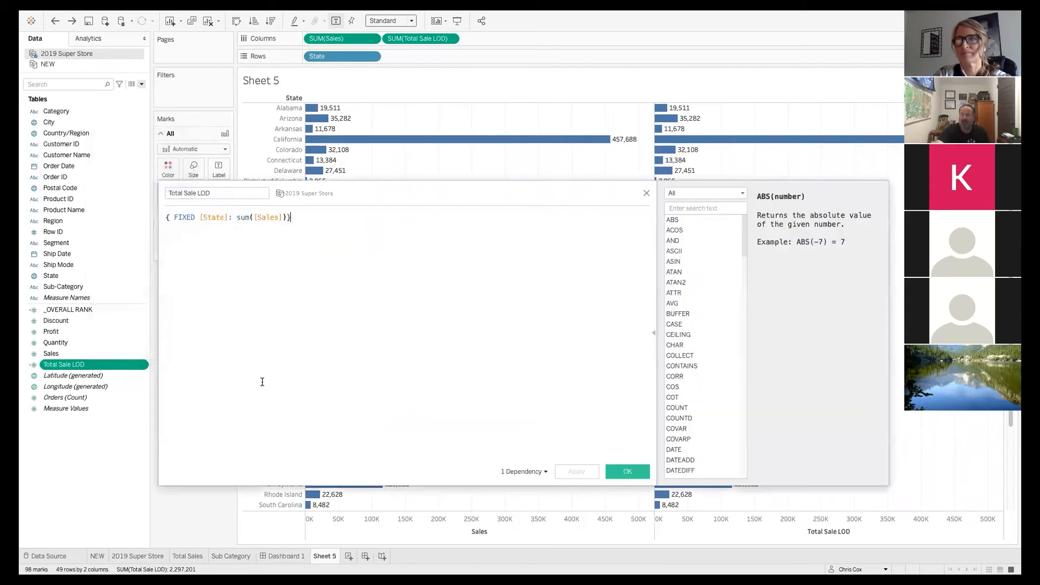
click(228, 216)
key(BackSpace)
key(BackSpace)
key(BackSpace)
key(BackSpace)
key(BackSpace)
key(BackSpace)
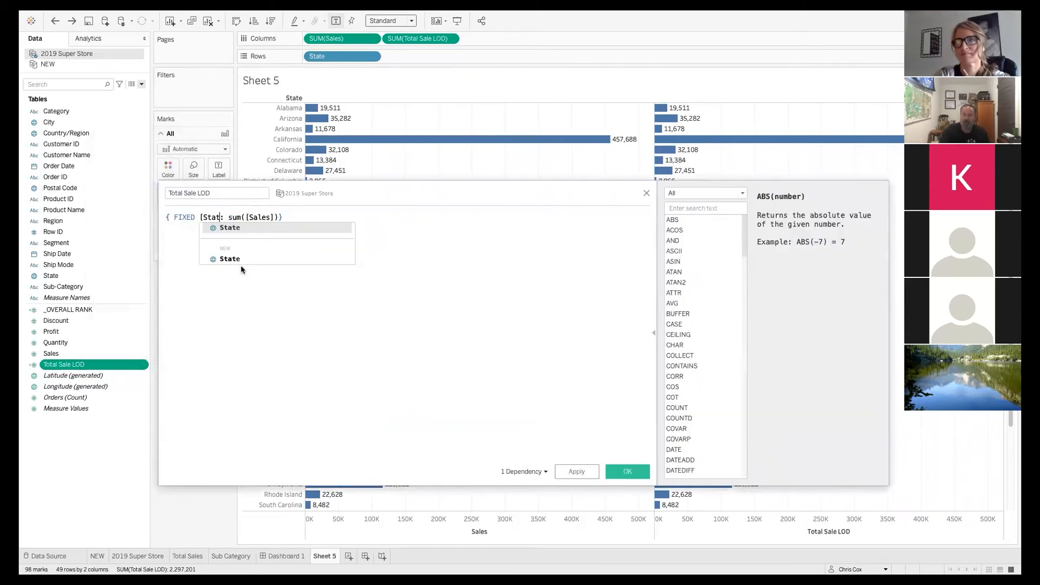
key(BackSpace)
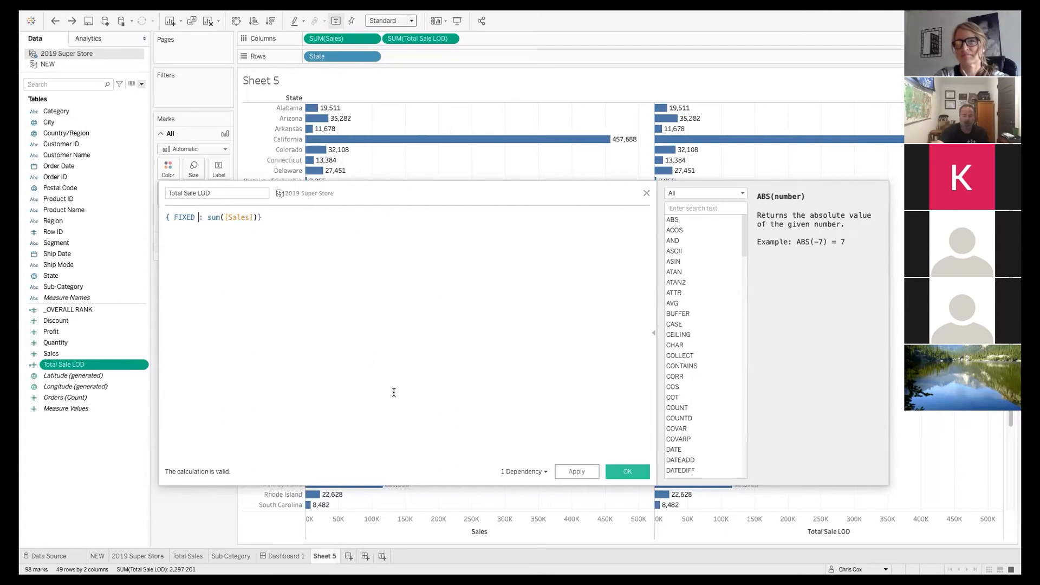
click(625, 472)
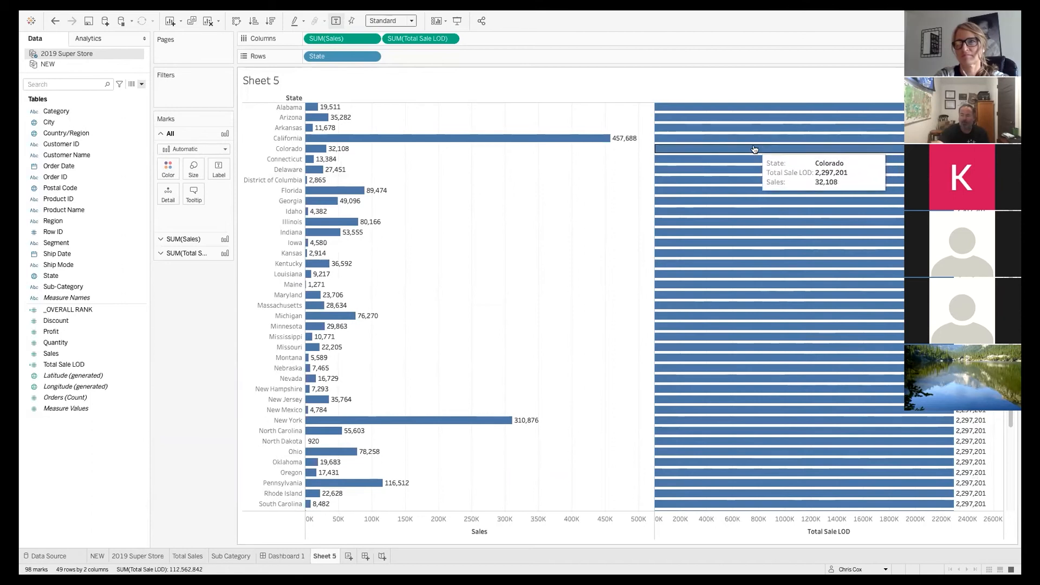
Create a calculated field named "% of National" with the formula SUM([Sales]) / SUM([Total Sale LOD]).
click(141, 84)
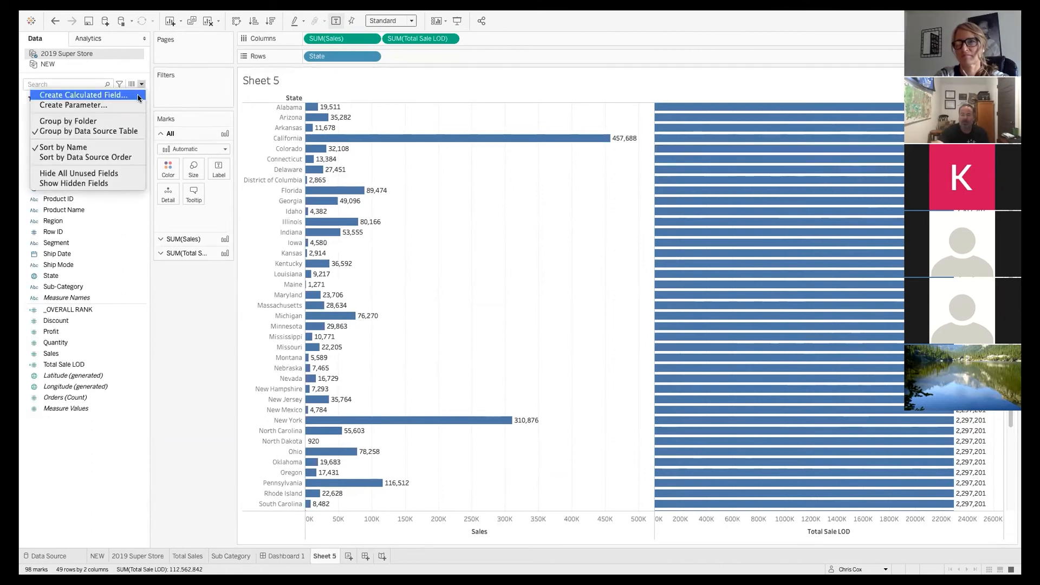
click(138, 95)
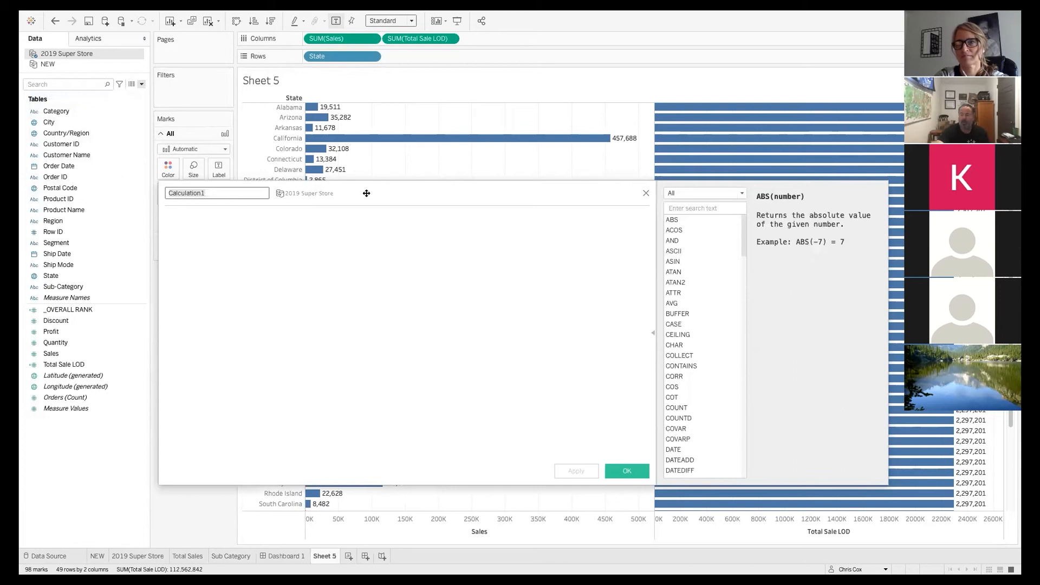
text(% of)
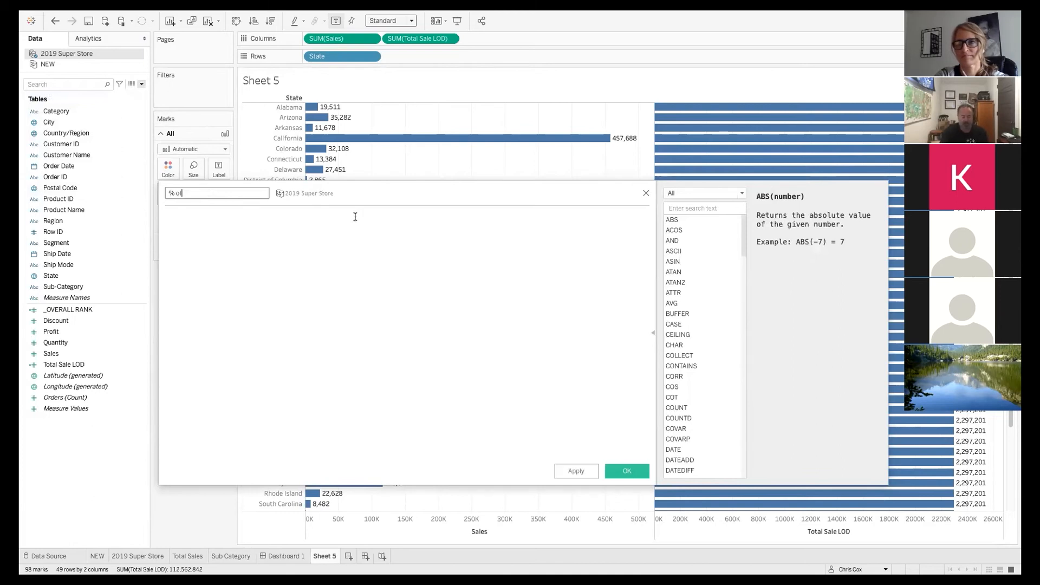
text( National)
key(Tab)
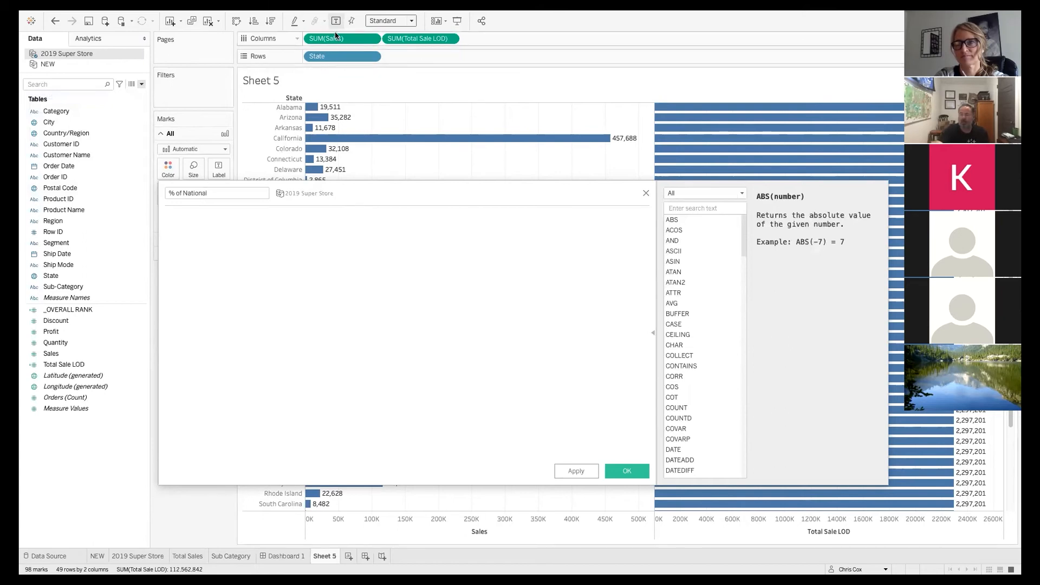
drag(347, 39, 299, 242)
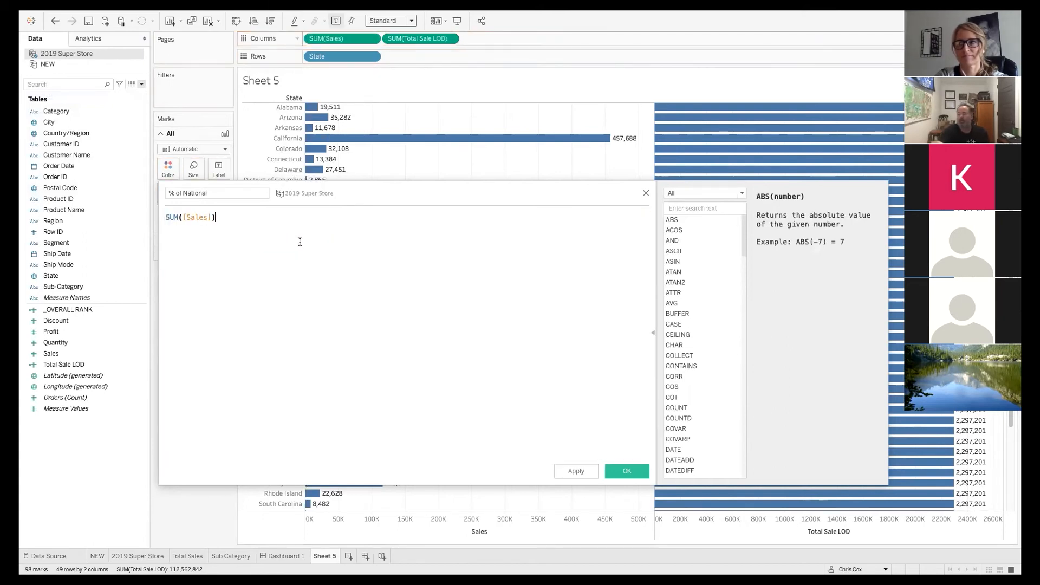
text(/)
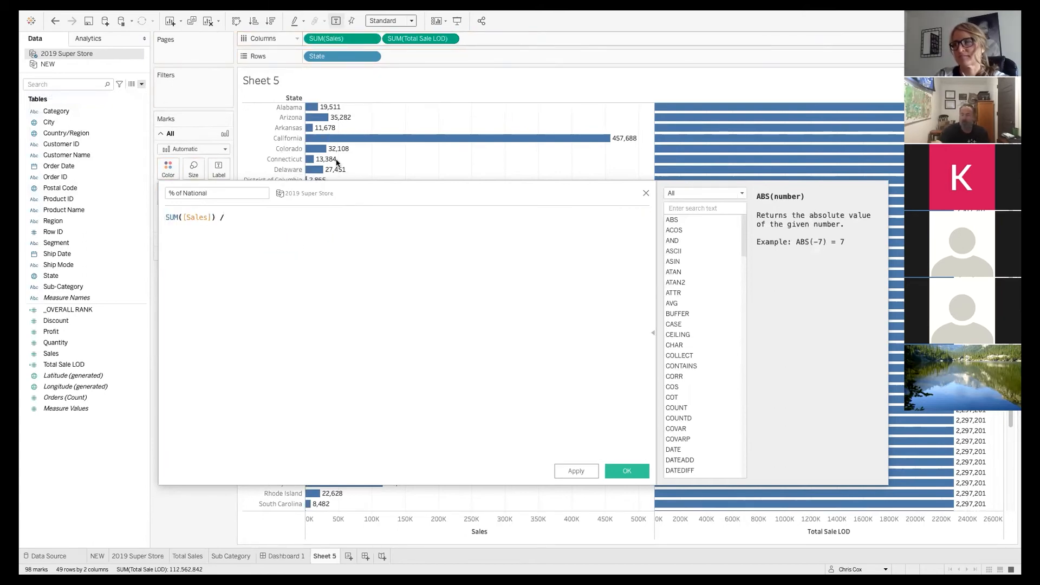
drag(420, 38, 315, 231)
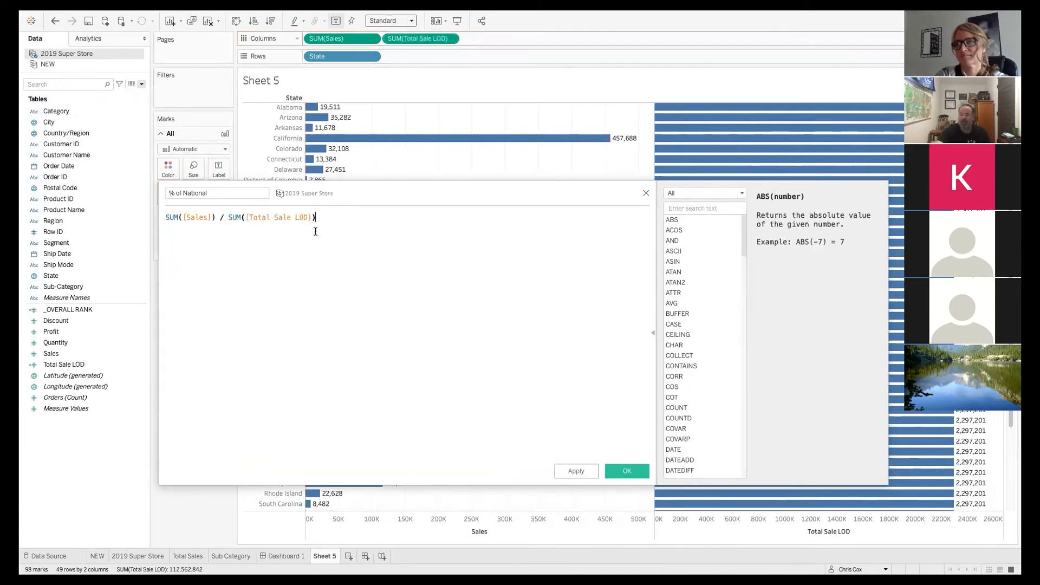
click(625, 470)
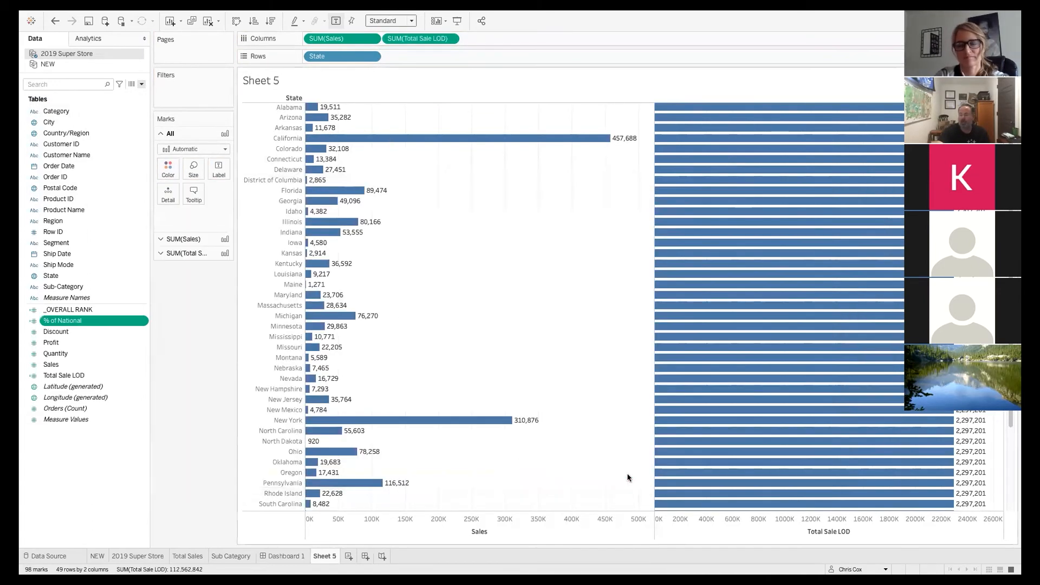
Add % of National to Columns and move Total Sale LOD from Columns to Detail on the marks.
drag(98, 325, 516, 47)
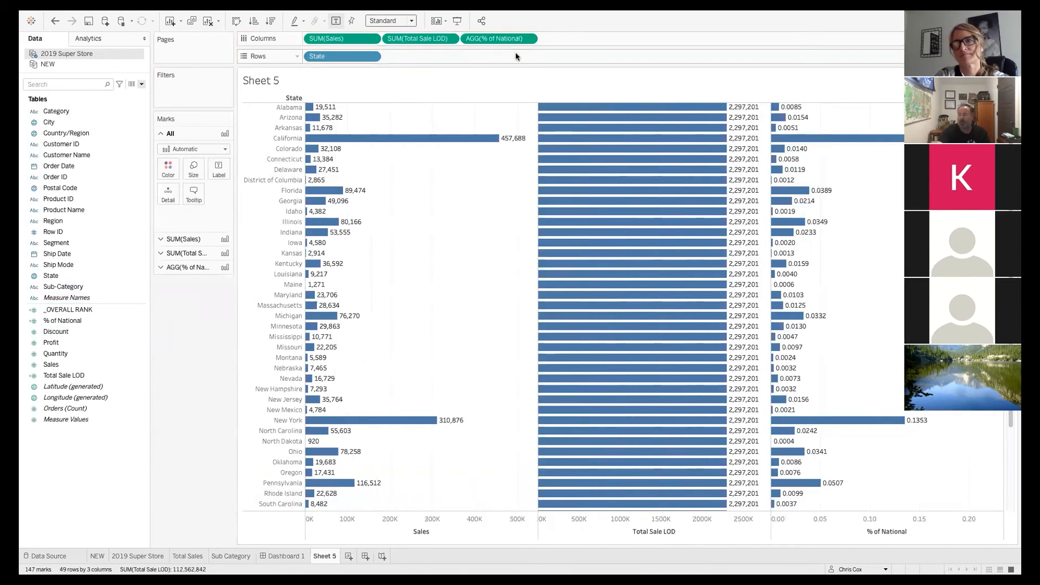
drag(425, 41, 177, 193)
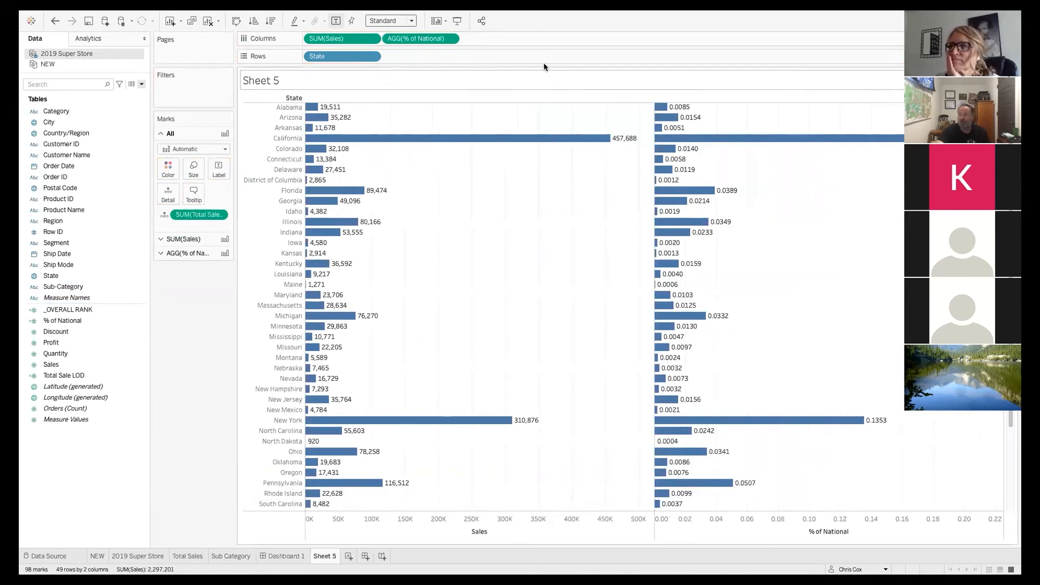
Format the axis numbers of % of National as Percentage and close the formatting options.
click(450, 38)
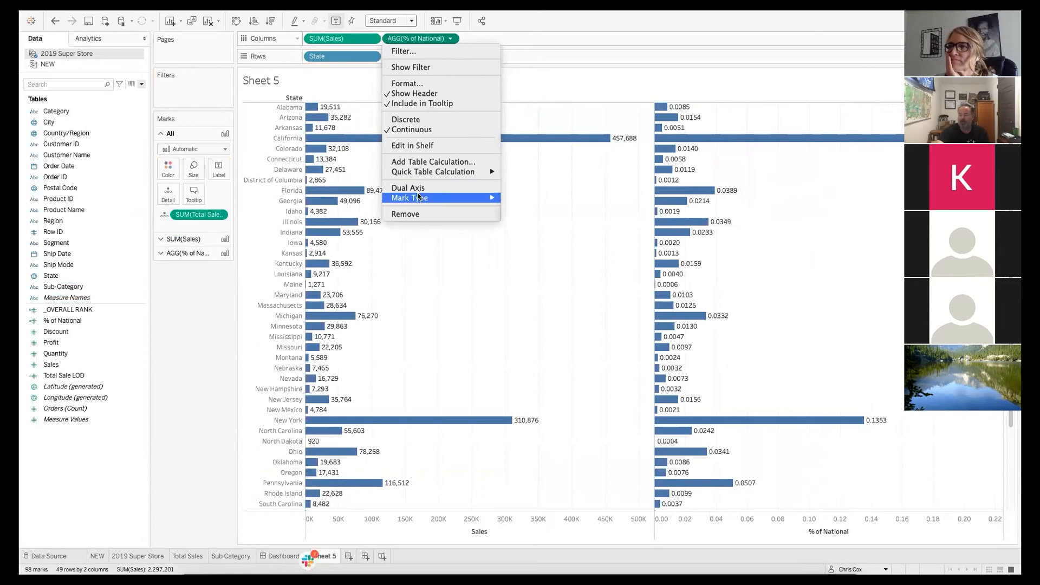
click(406, 84)
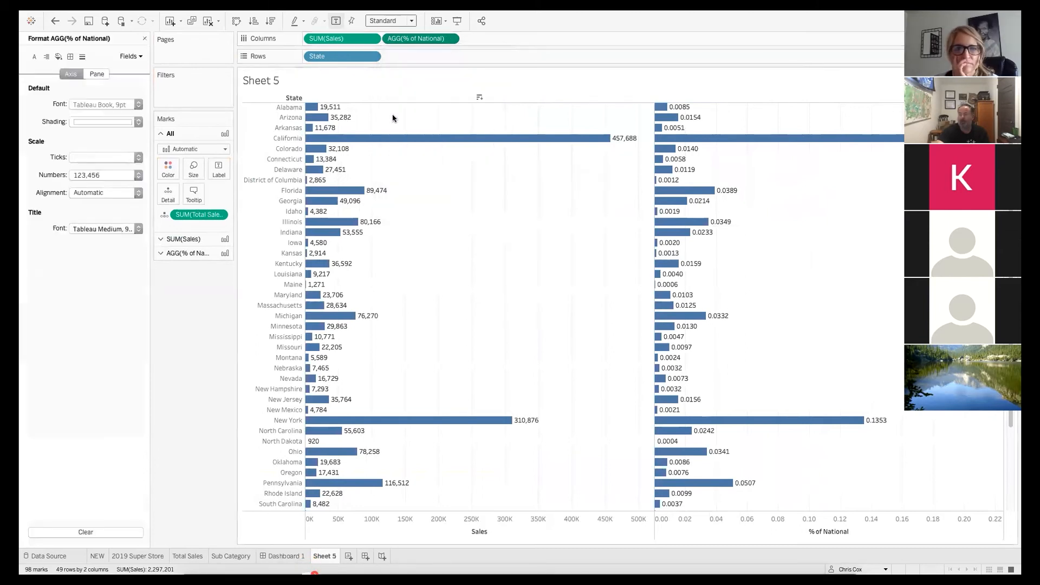
click(94, 176)
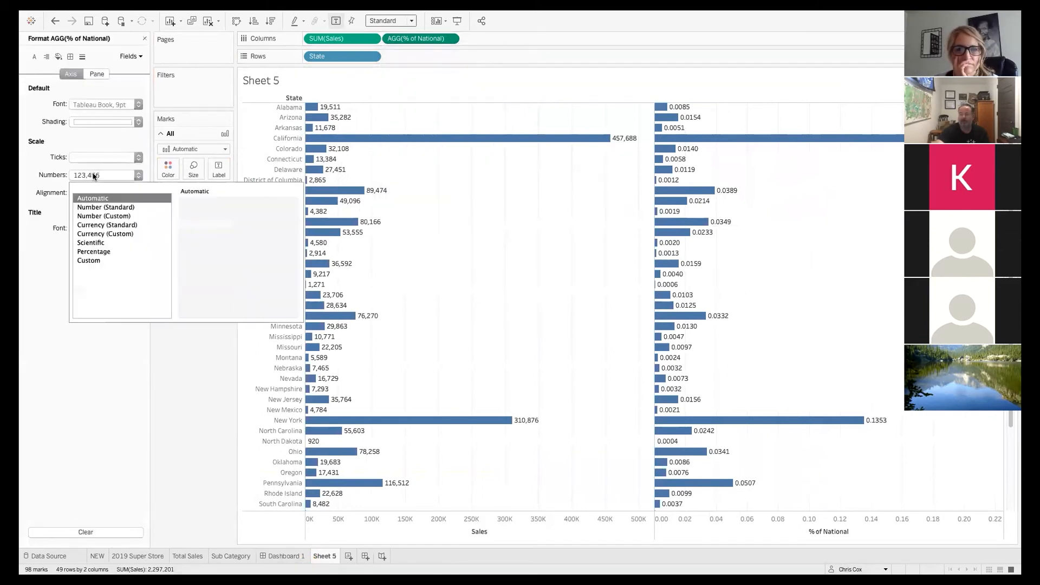
click(105, 253)
click(507, 265)
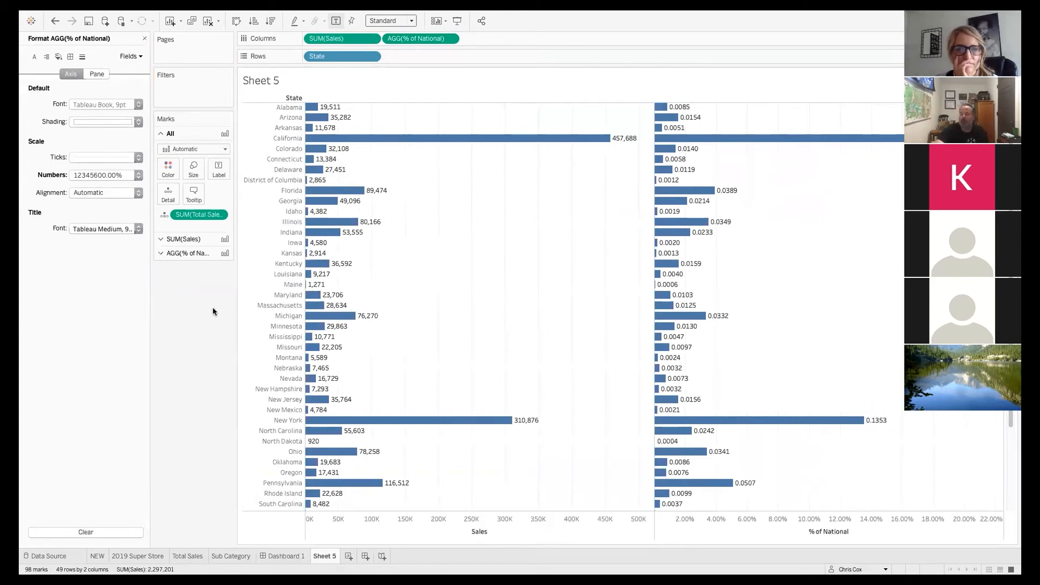
click(145, 38)
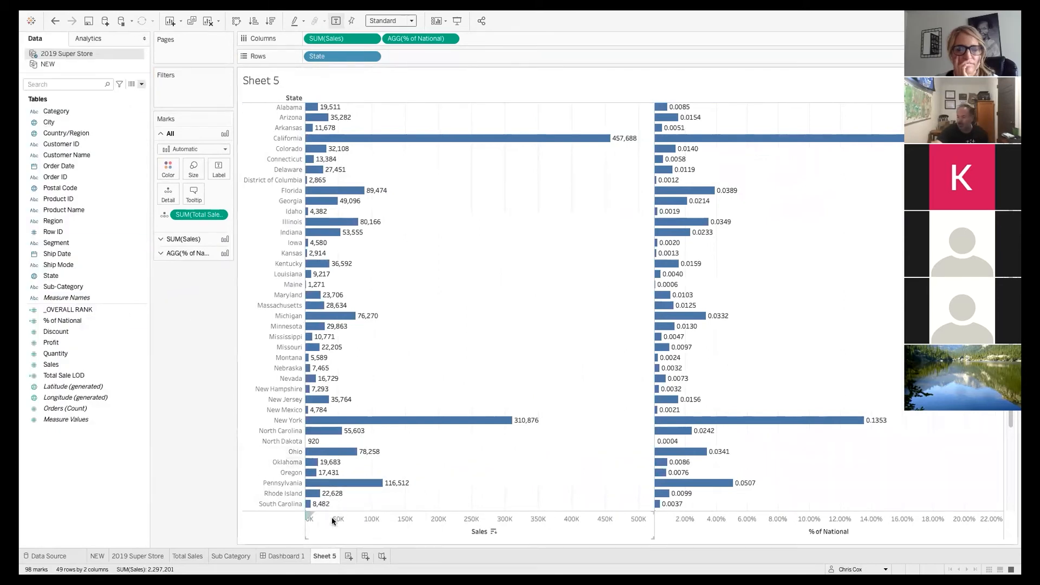
Add another blank worksheet after Sheet 5.
click(349, 557)
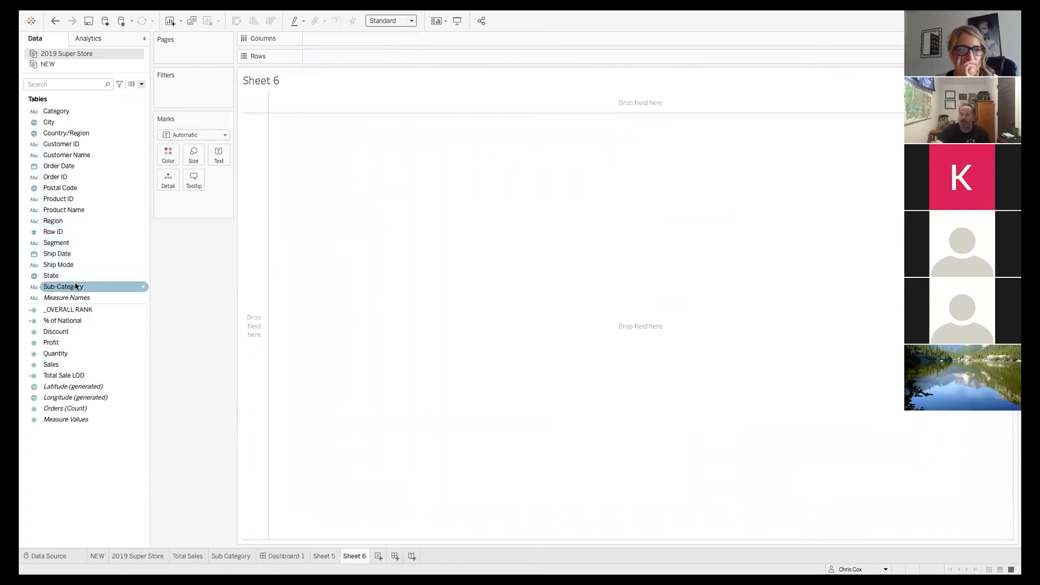
Build a horizontal bar chart on Sheet 6 with State on Rows and the sum of Sales on Columns.
drag(72, 275, 345, 59)
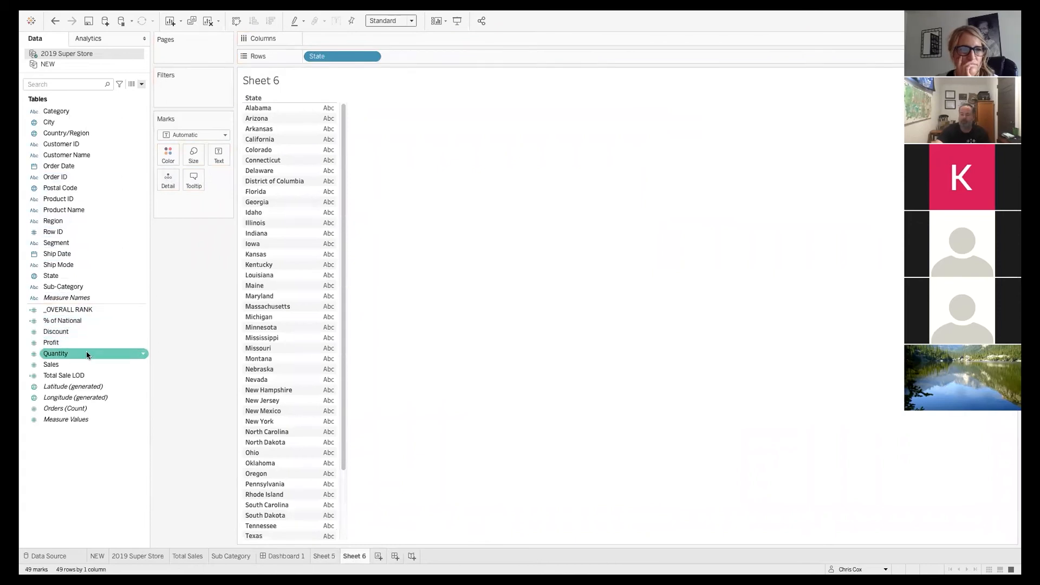
drag(81, 364, 436, 56)
click(450, 56)
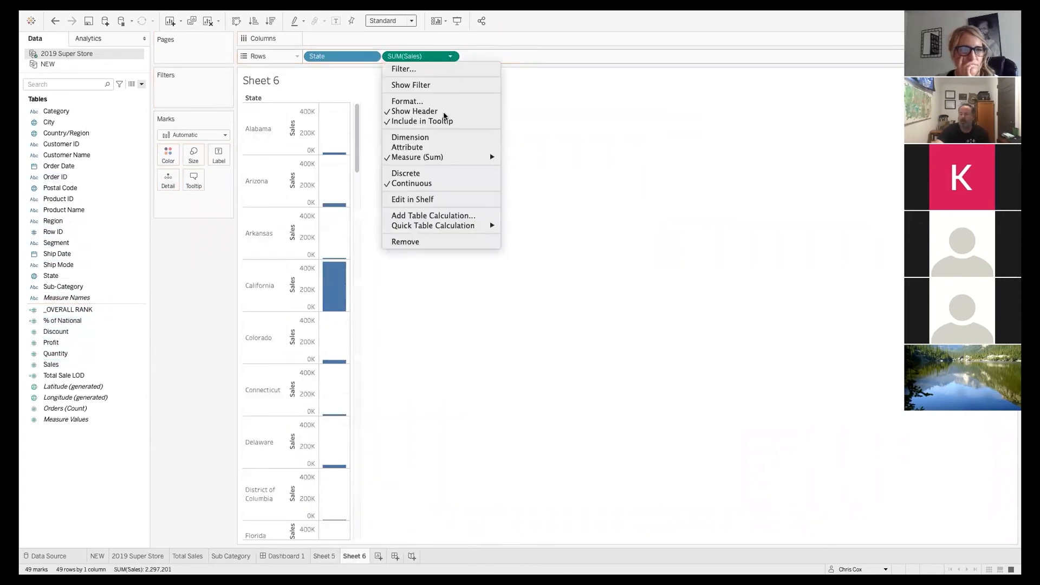
drag(416, 56, 399, 40)
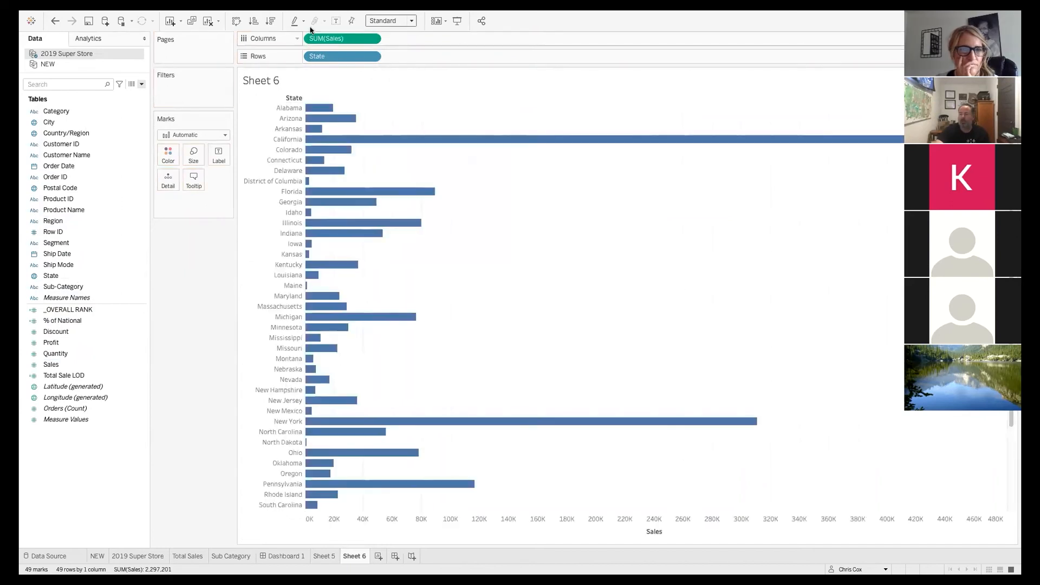
Start a calculated field named "Rank" with the formula Rank([Sales]).
click(142, 85)
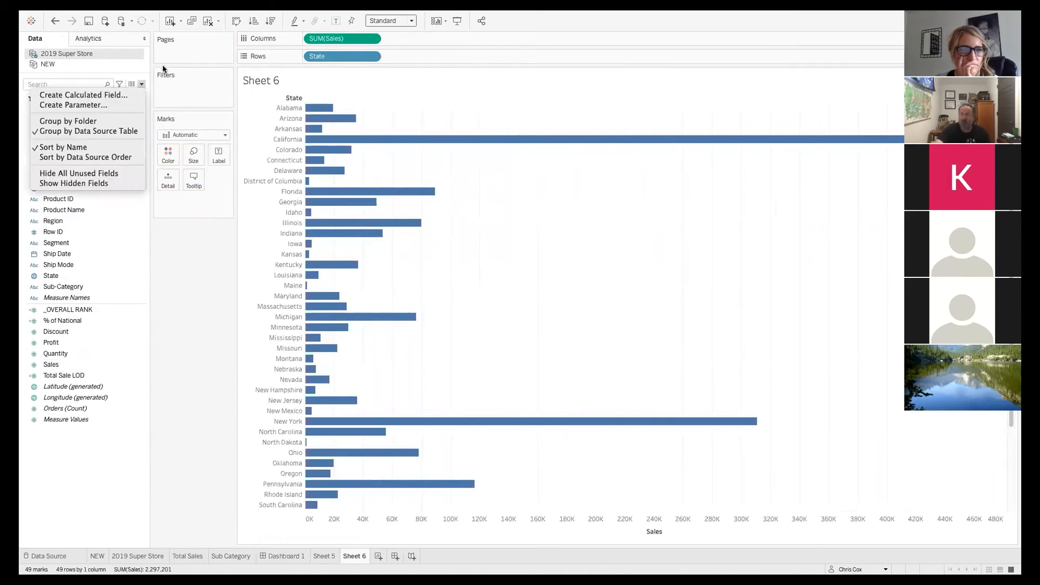
click(83, 94)
text(Rank)
click(272, 301)
text(Rank)
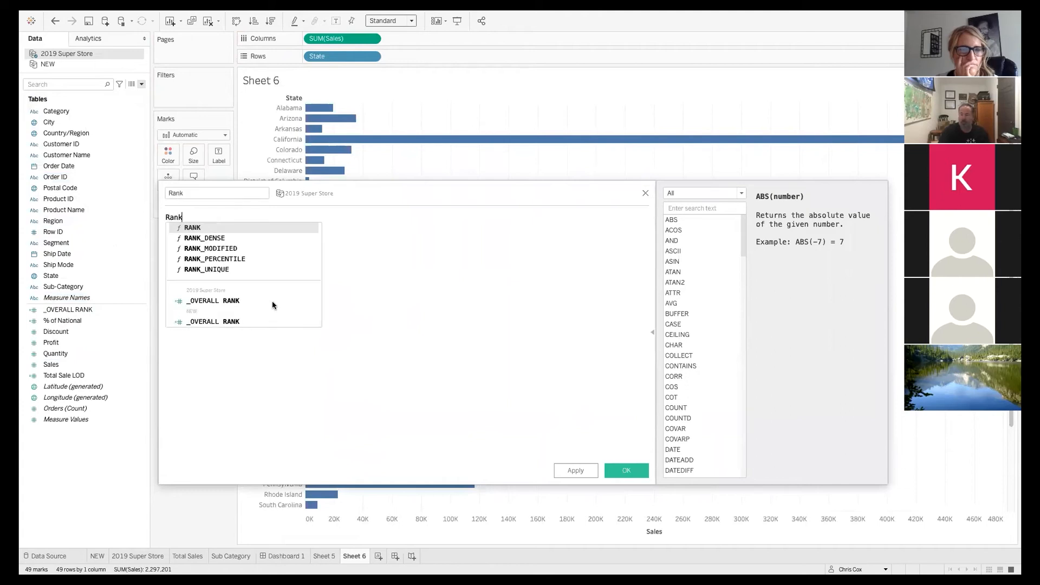
text(()
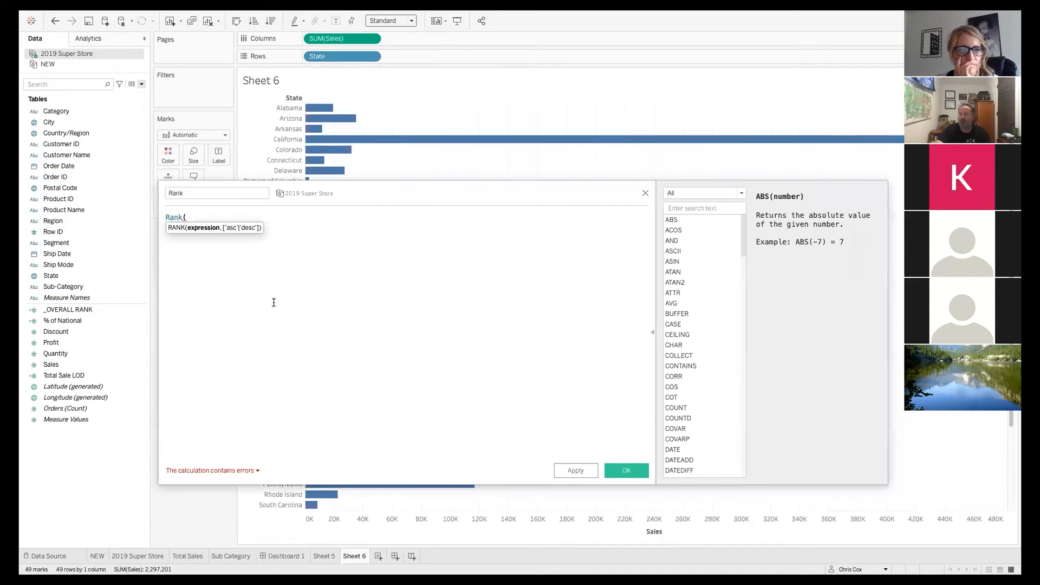
text(sale)
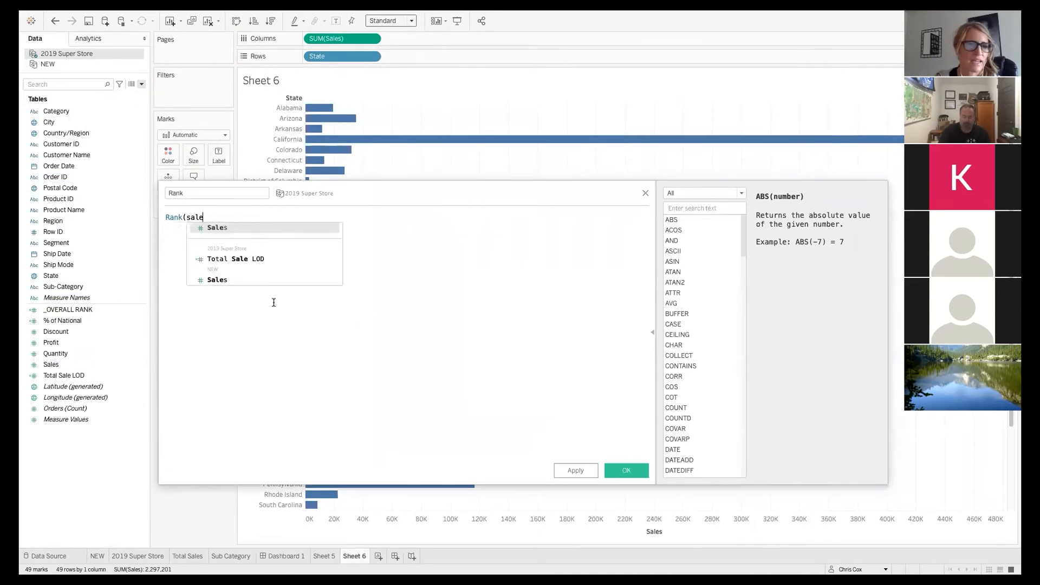
key(Return)
text())
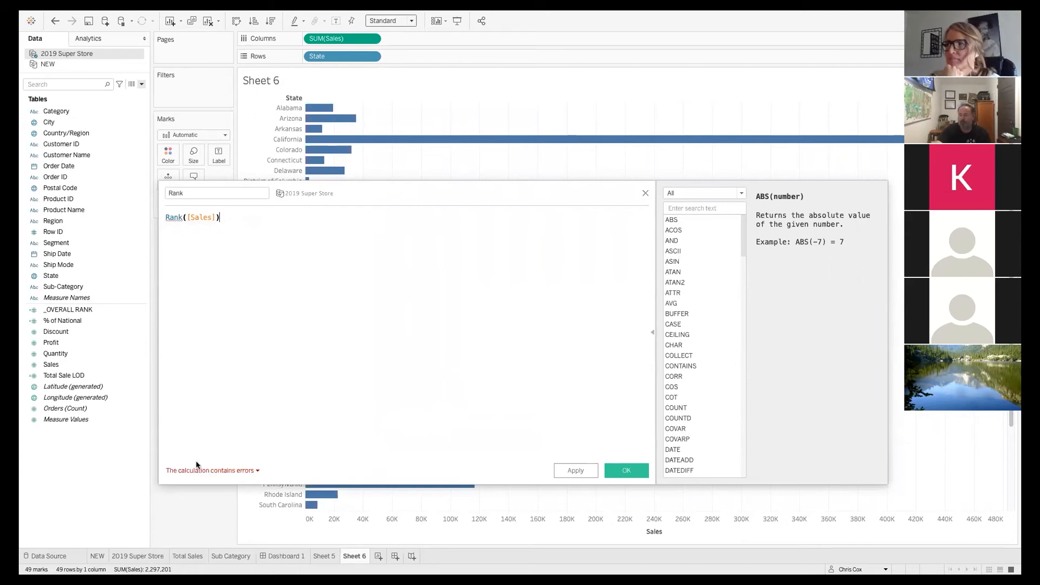
Complete the formula as Rank(sum([Sales]), 'asc') and save the calculated field.
click(179, 217)
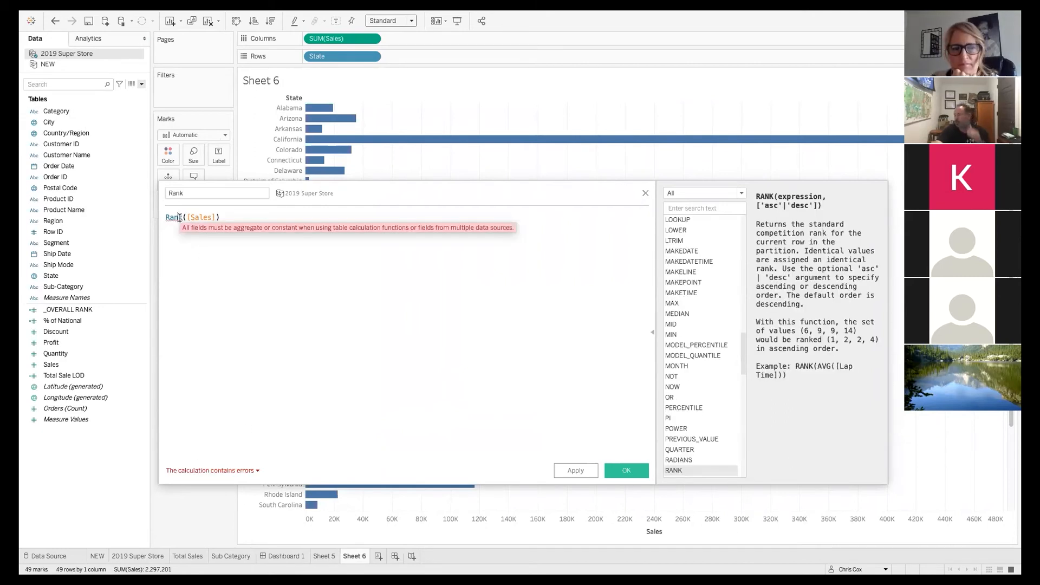
click(216, 217)
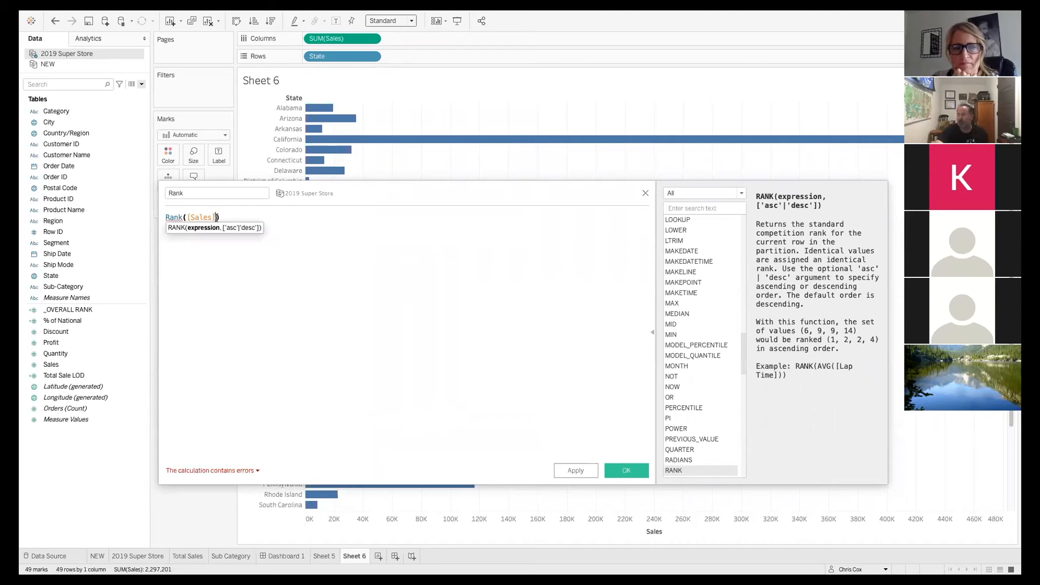
text(, 'asc')
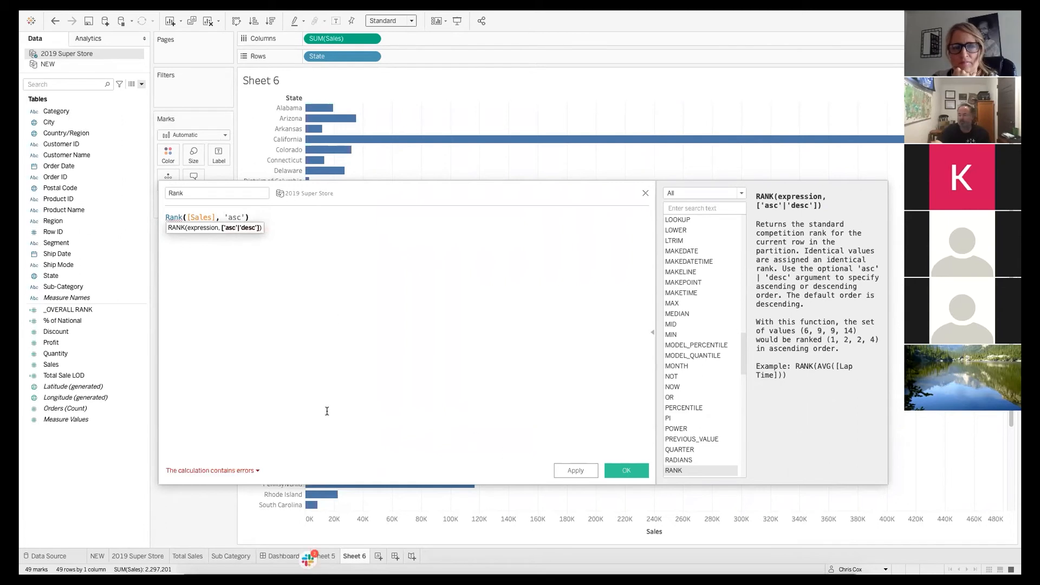
click(188, 217)
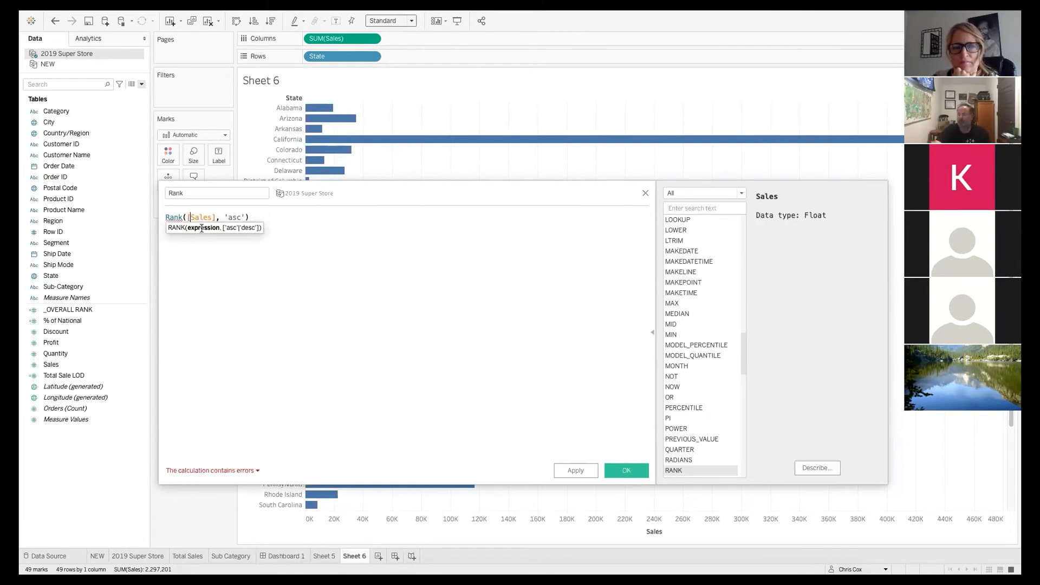
text(sum()
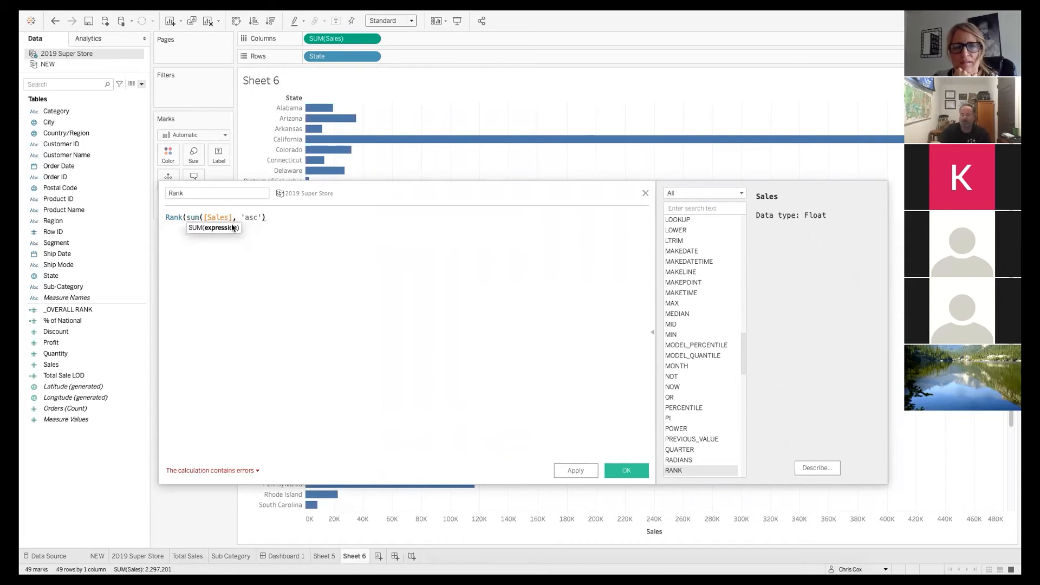
text())
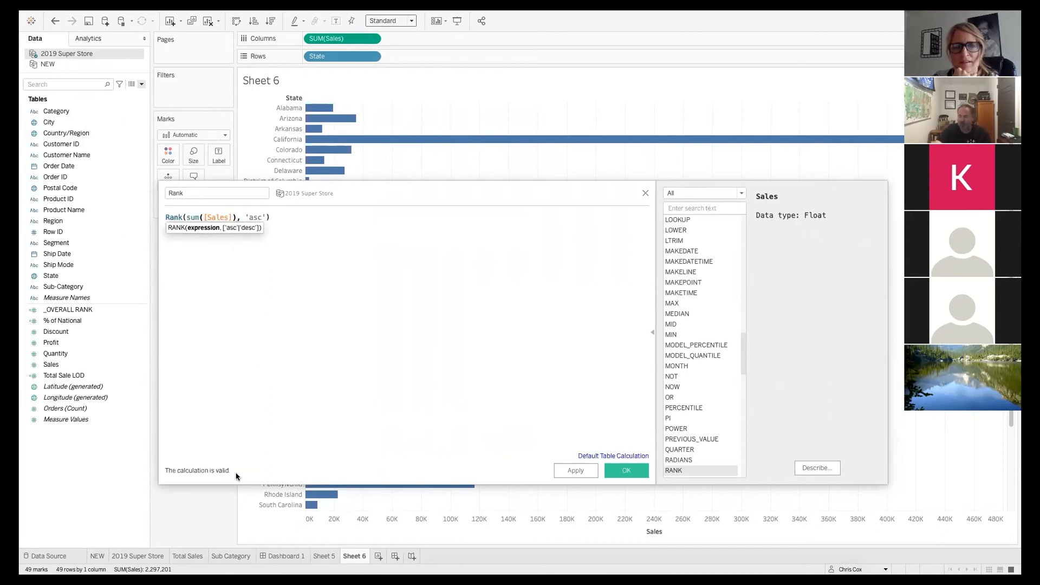
click(627, 469)
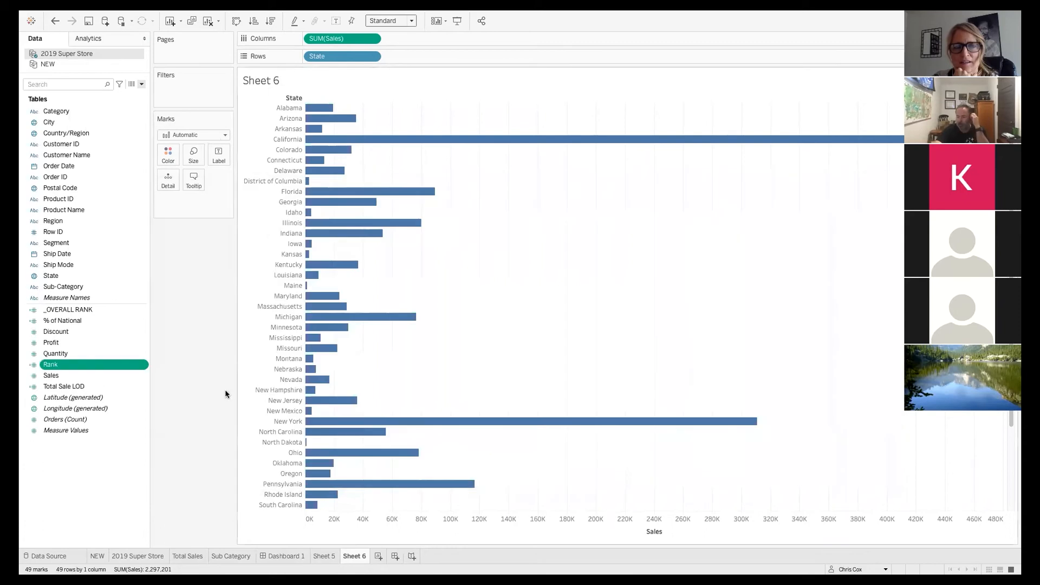
Add Rank to Rows as a discrete field and place it before State.
drag(104, 367, 447, 57)
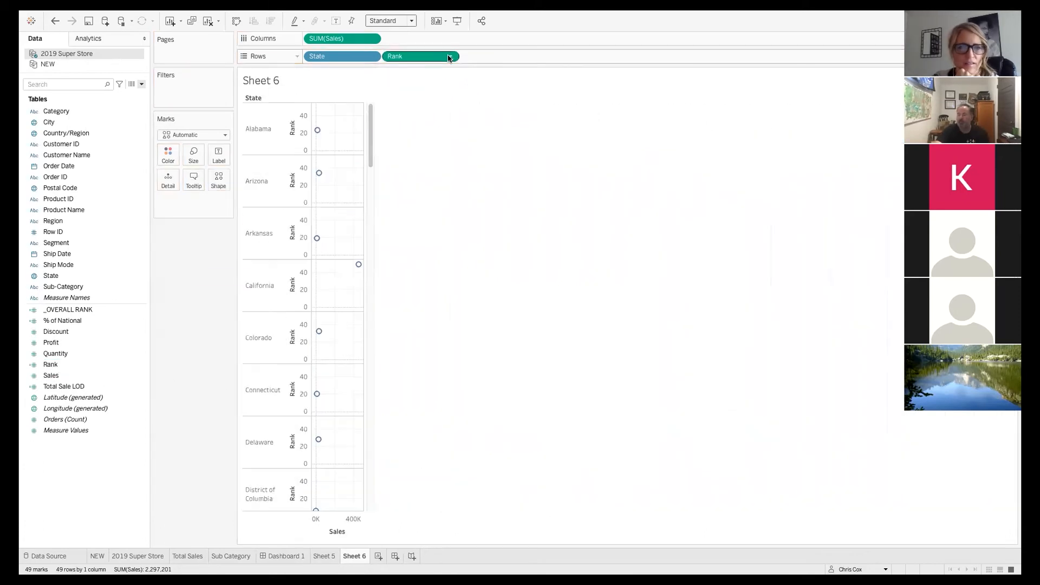
click(453, 57)
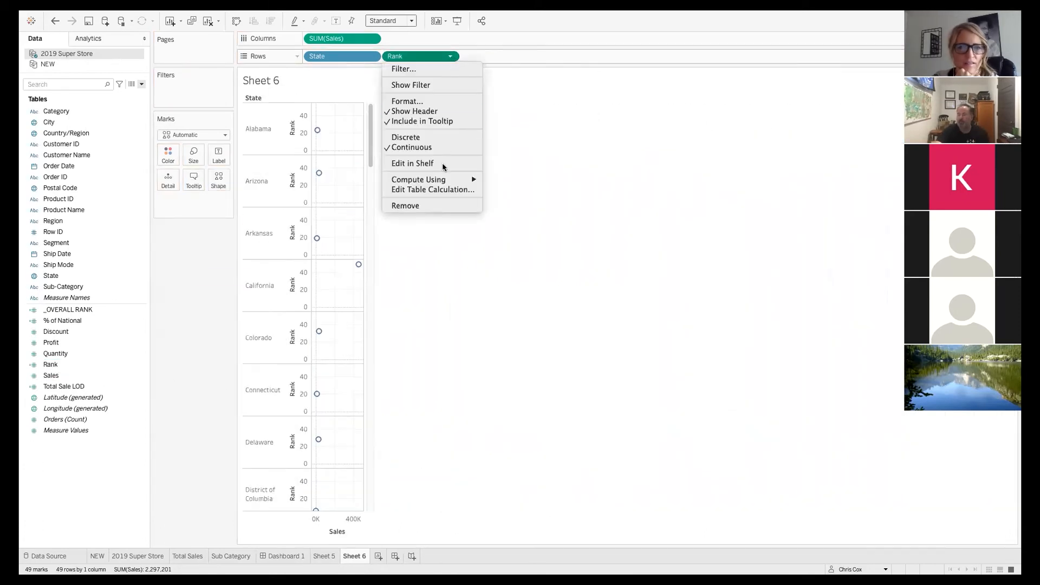
click(419, 136)
drag(383, 60, 314, 58)
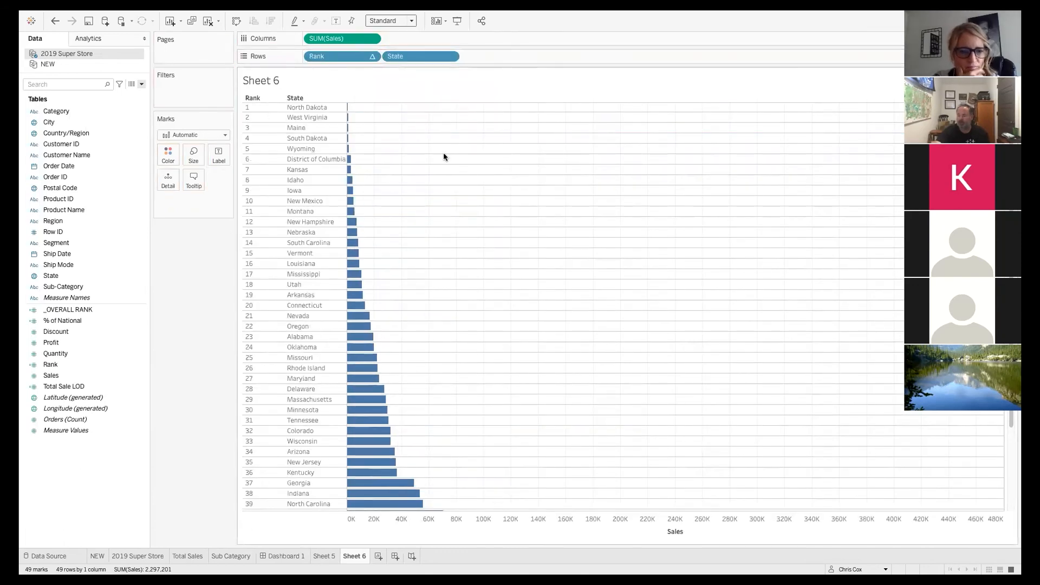
Edit the Rank calculation to use 'desc' order and save it.
click(116, 321)
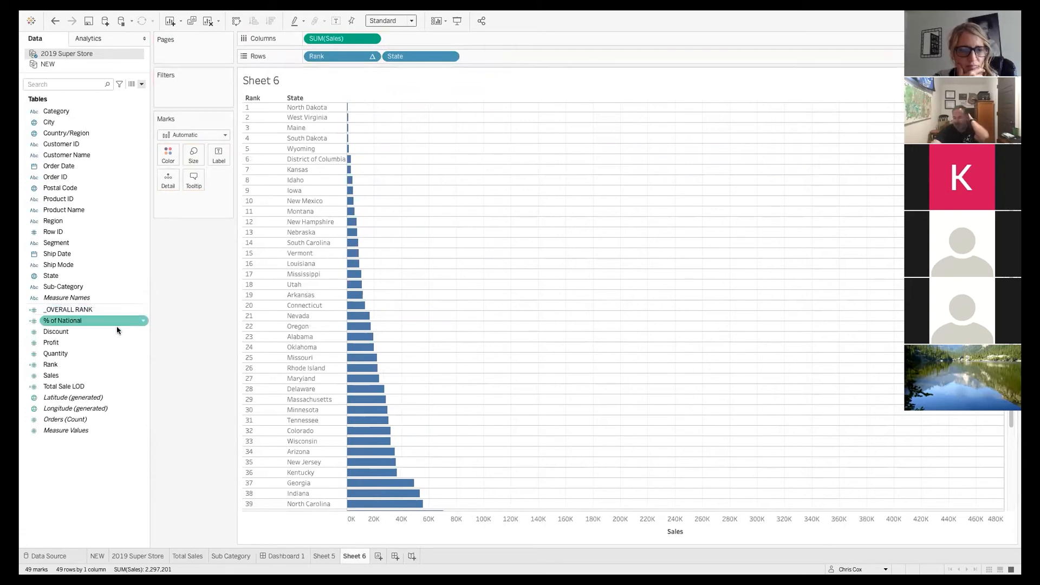
right_click(97, 366)
click(120, 201)
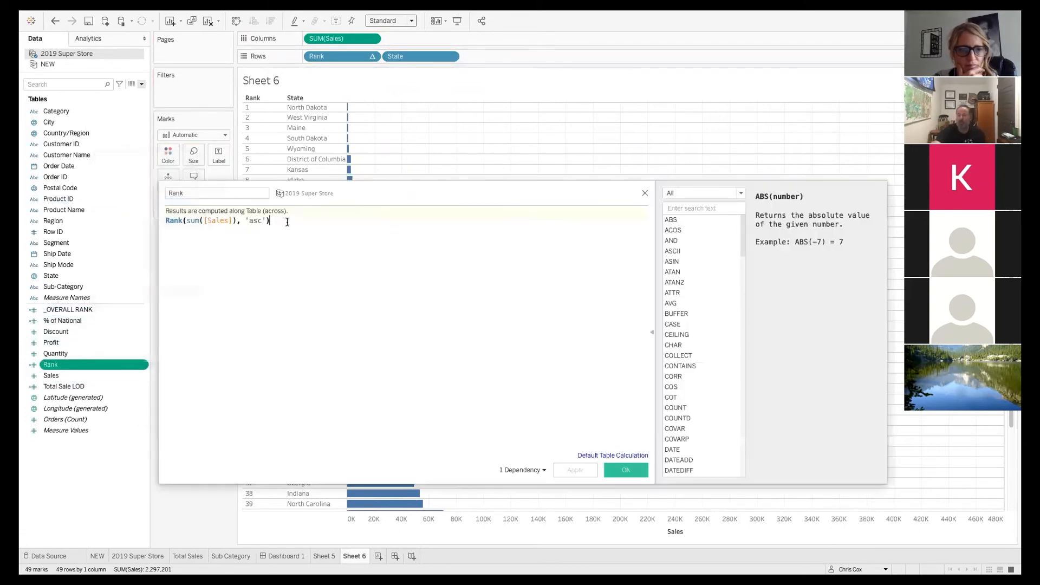
double_click(254, 220)
text(de)
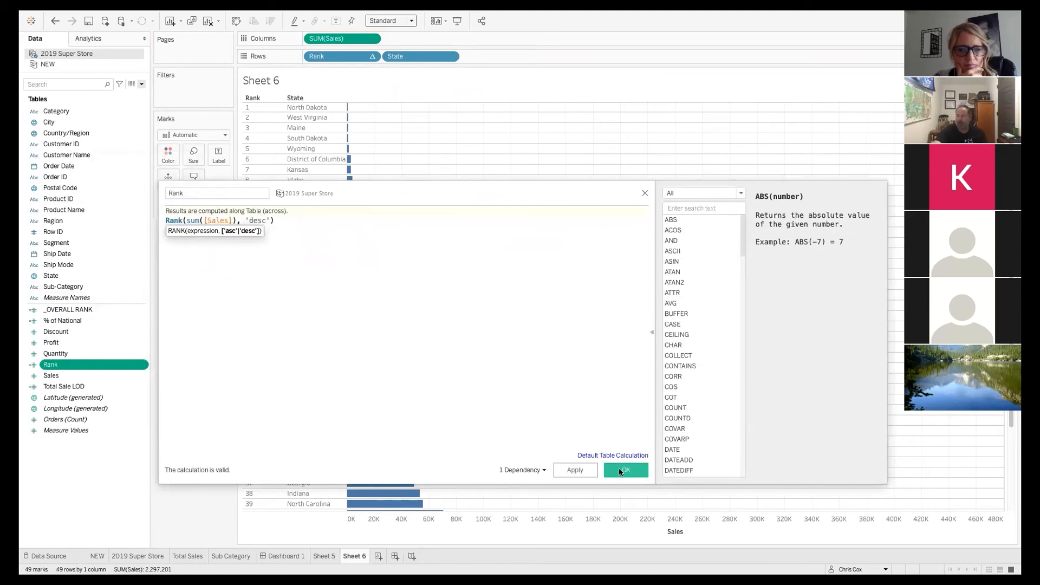
click(623, 469)
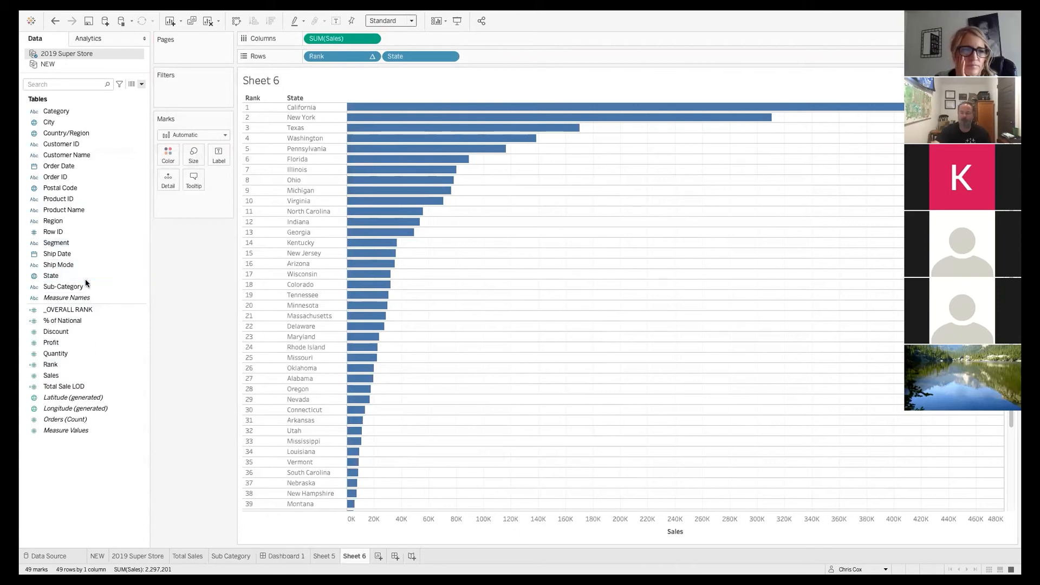
Try breaking the ranking down by Sub-Category after State on Rows, and remove Sub-Category again.
drag(87, 286, 537, 57)
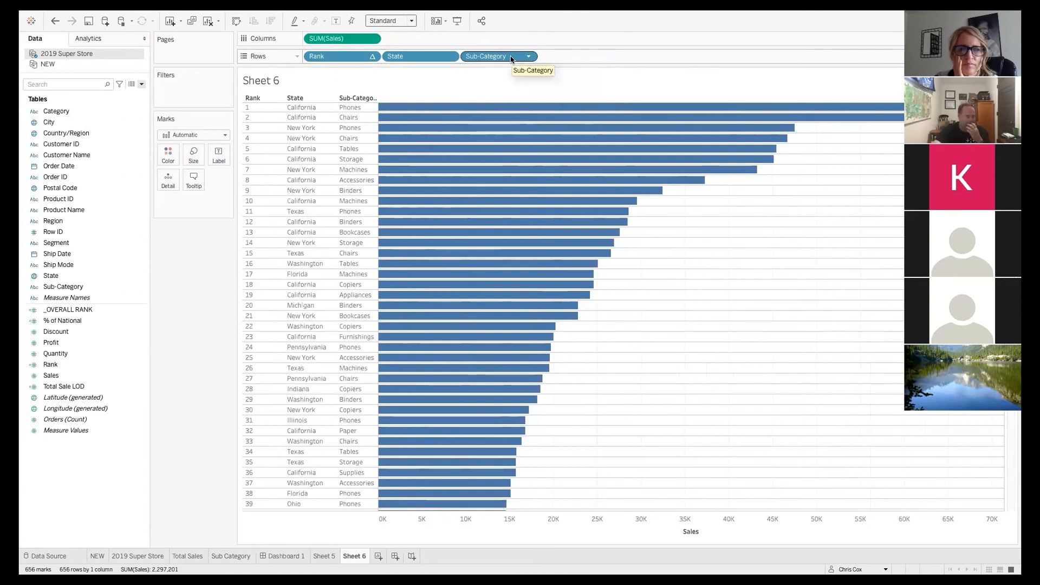
mouse_move(511, 59)
mouse_down()
mouse_move(233, 258)
mouse_move(192, 252)
mouse_up()
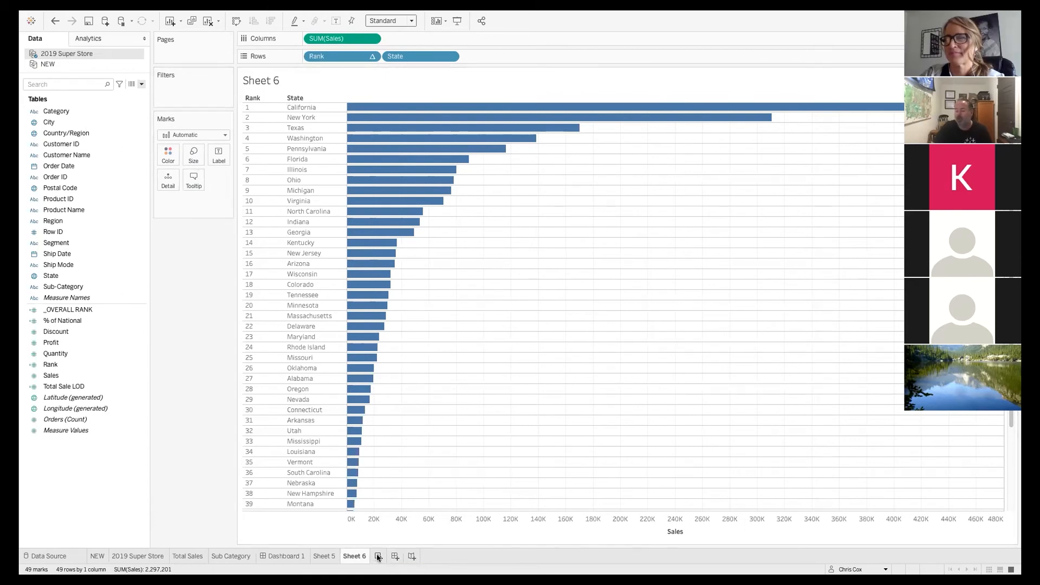
Duplicate Sheet 6 and replace State with Sub-Category on Rows in the copy.
right_click(361, 555)
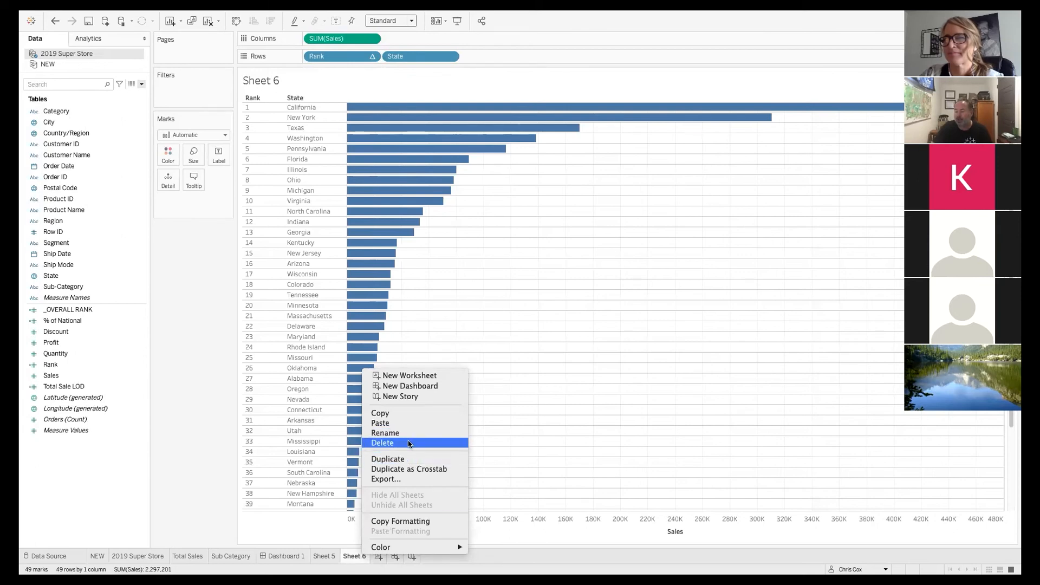
click(405, 460)
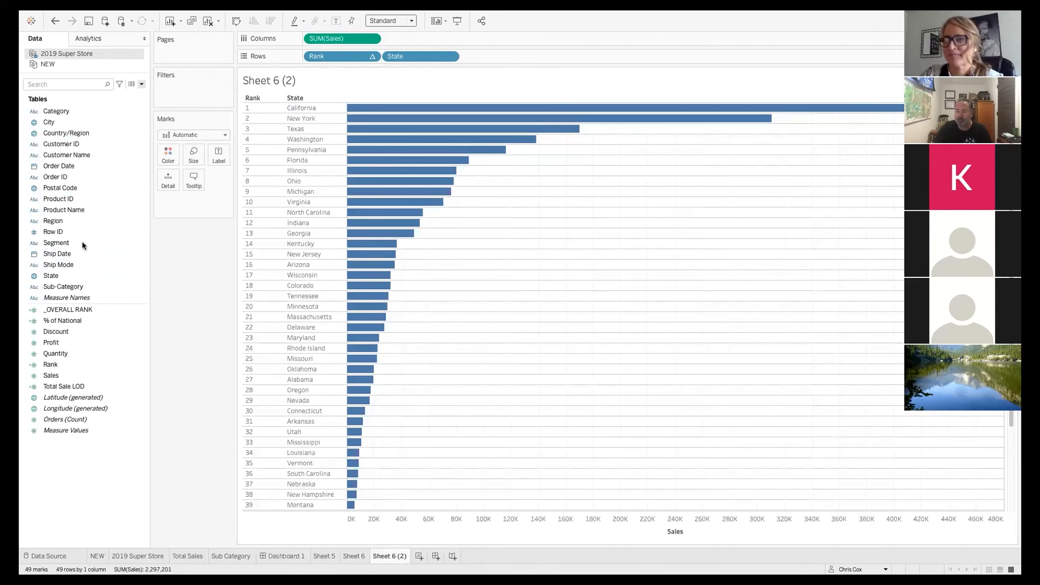
drag(86, 283, 417, 56)
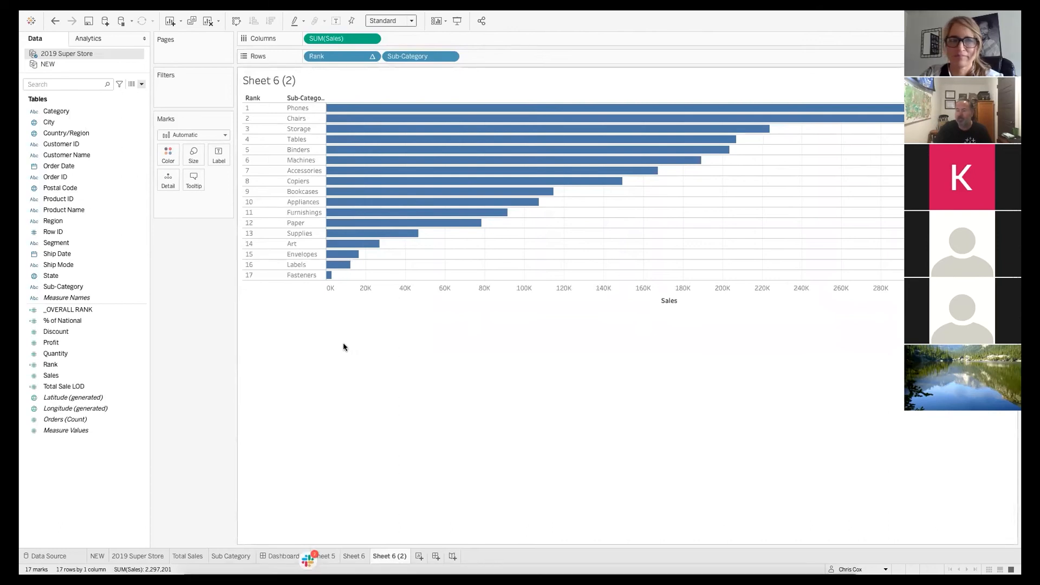
click(301, 110)
click(301, 110)
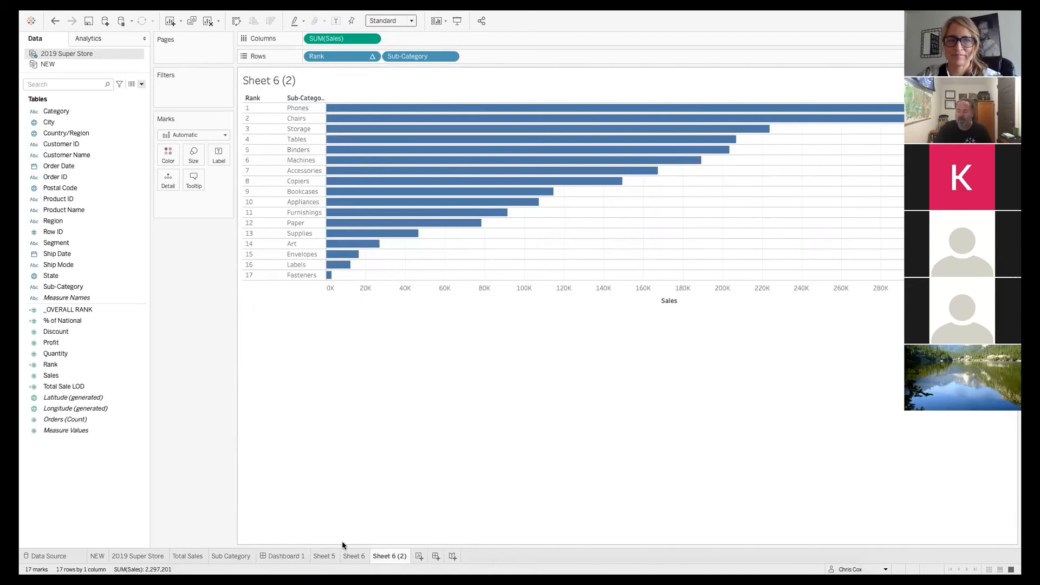
Create a new dashboard with Sheet 6 and Sheet 6 (2) side by side, using Sheet 6 (2) as a filter on Storage.
click(436, 556)
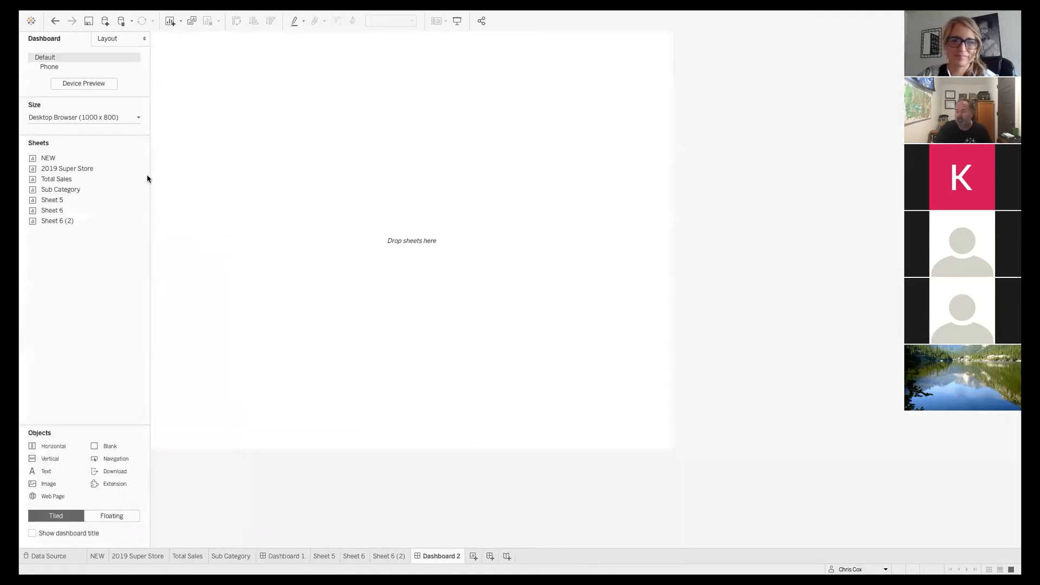
double_click(73, 212)
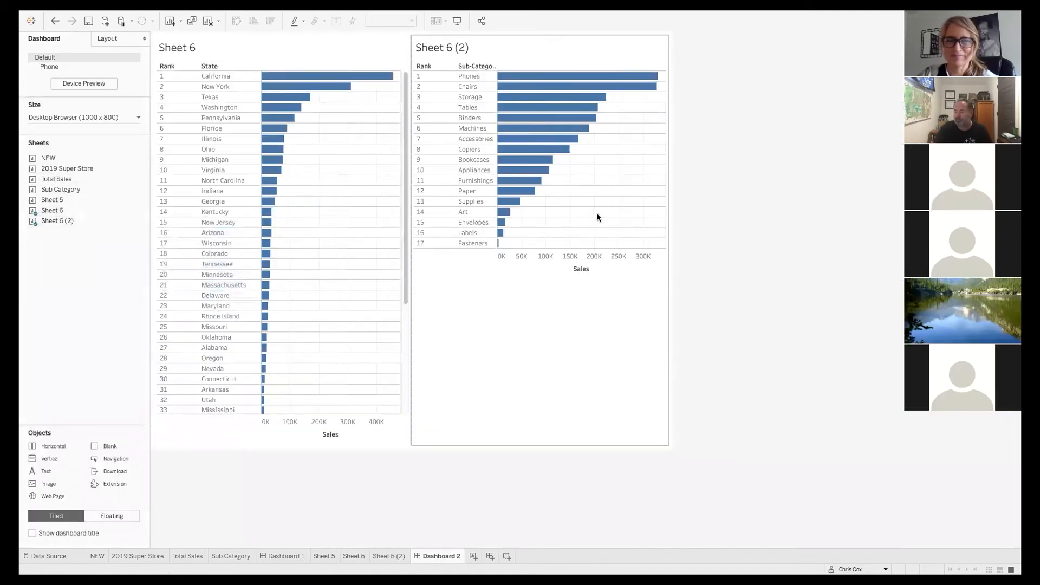
click(674, 63)
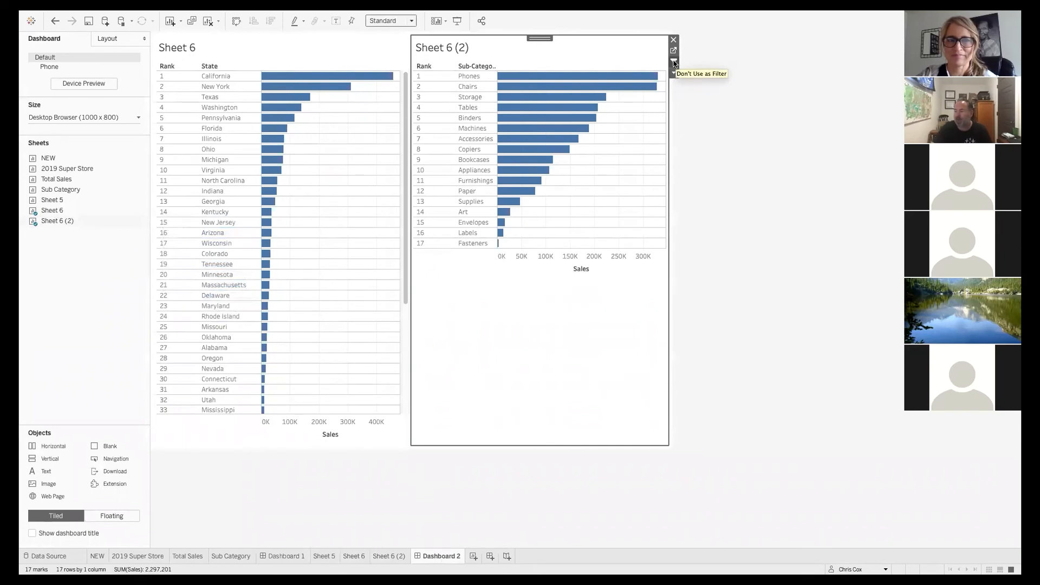
click(470, 99)
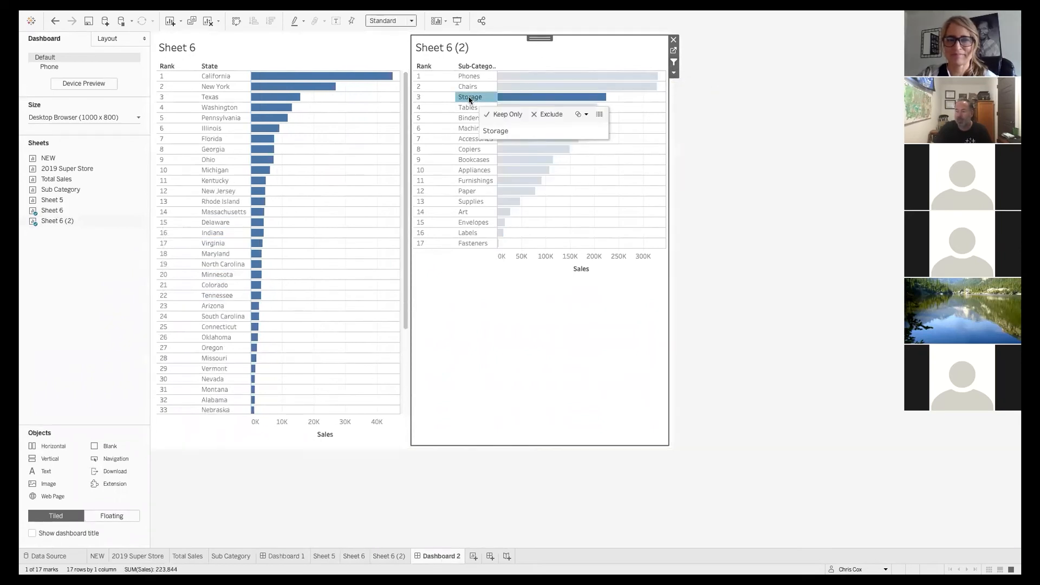
Go to Sheet 6 from the dashboard and add its Sub-Category action filter to context.
click(356, 51)
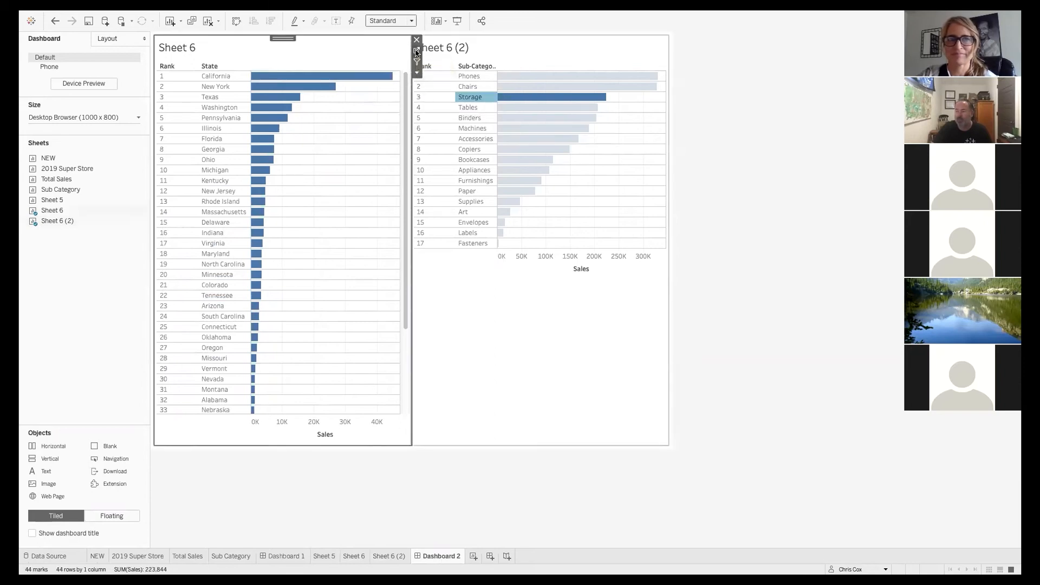
click(417, 52)
click(221, 89)
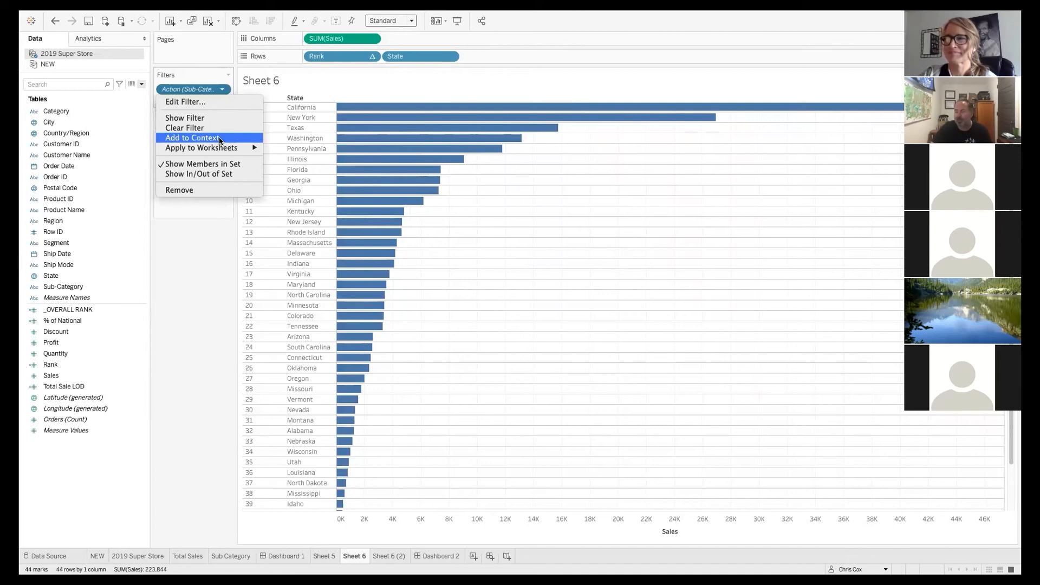
click(219, 138)
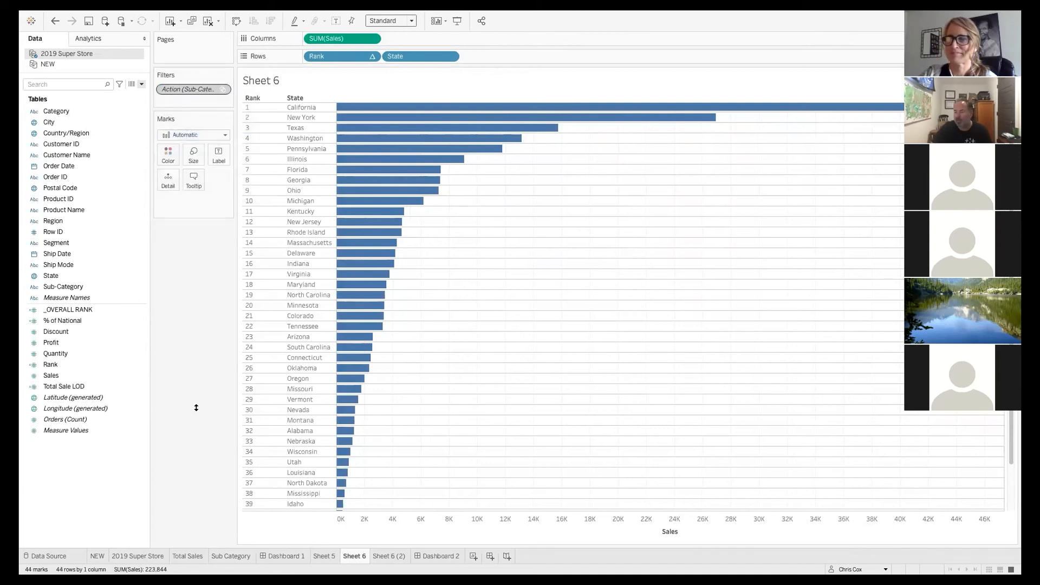
Clear the Storage selection in Sheet 6 (2) on Dashboard 2, and go to Sheet 6 from the dashboard.
click(436, 556)
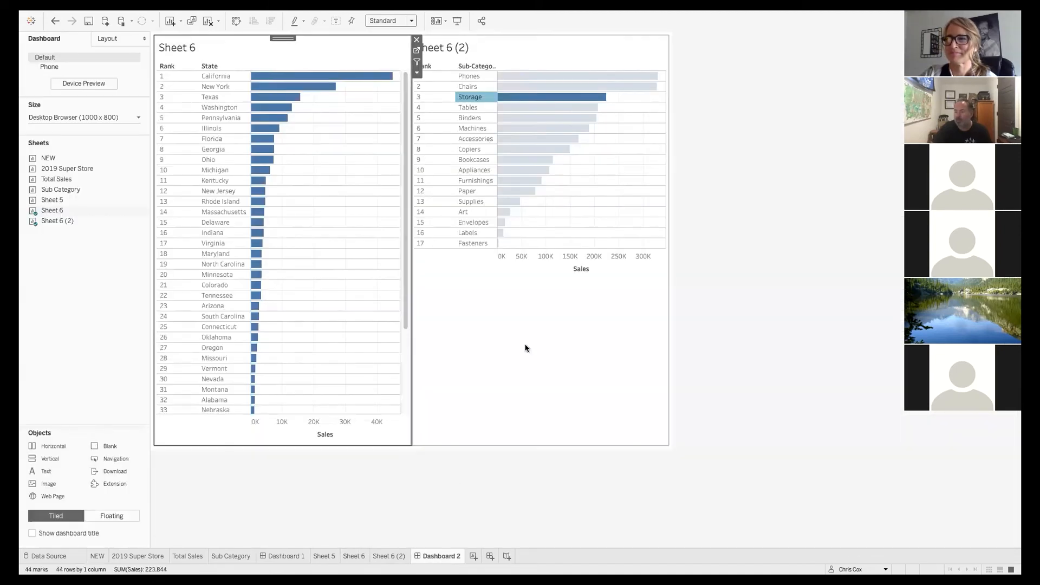
click(475, 99)
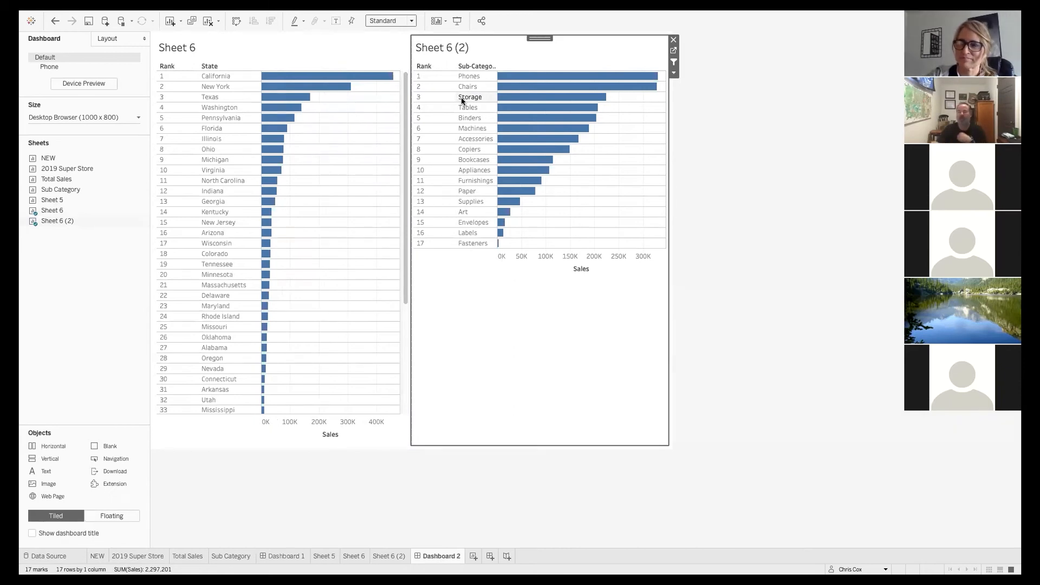
mouse_move(402, 36)
click(379, 58)
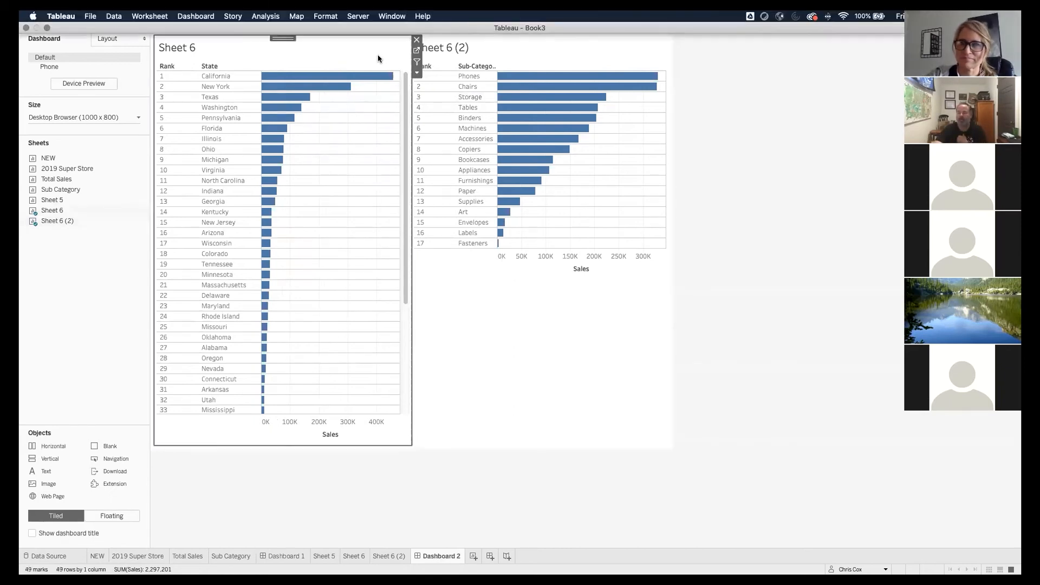
click(415, 51)
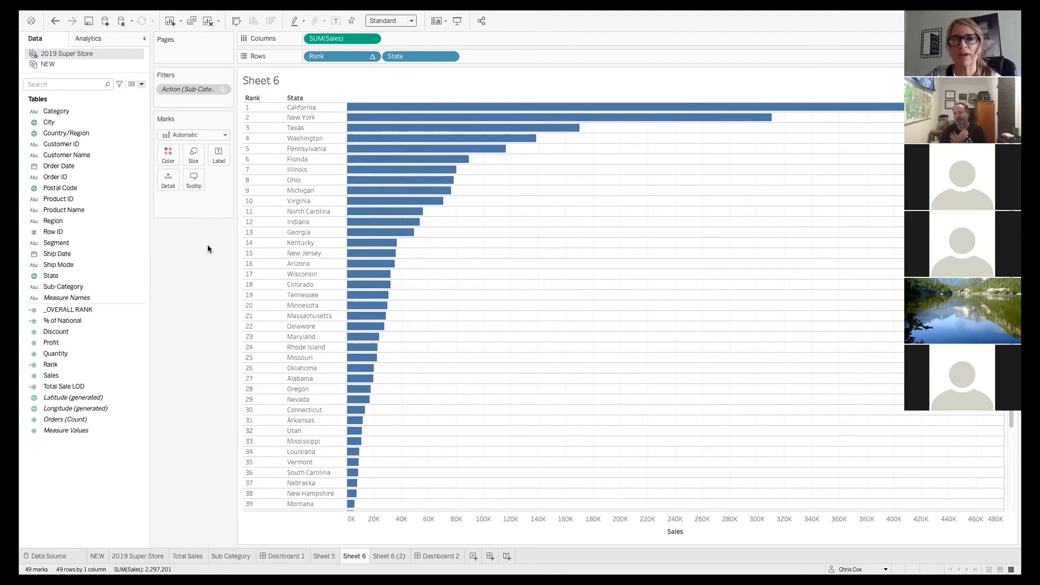
Try filtering Sheet 6 by Rank as a discrete and as a continuous field, cancel both filters and undo the conversion.
drag(171, 89, 191, 99)
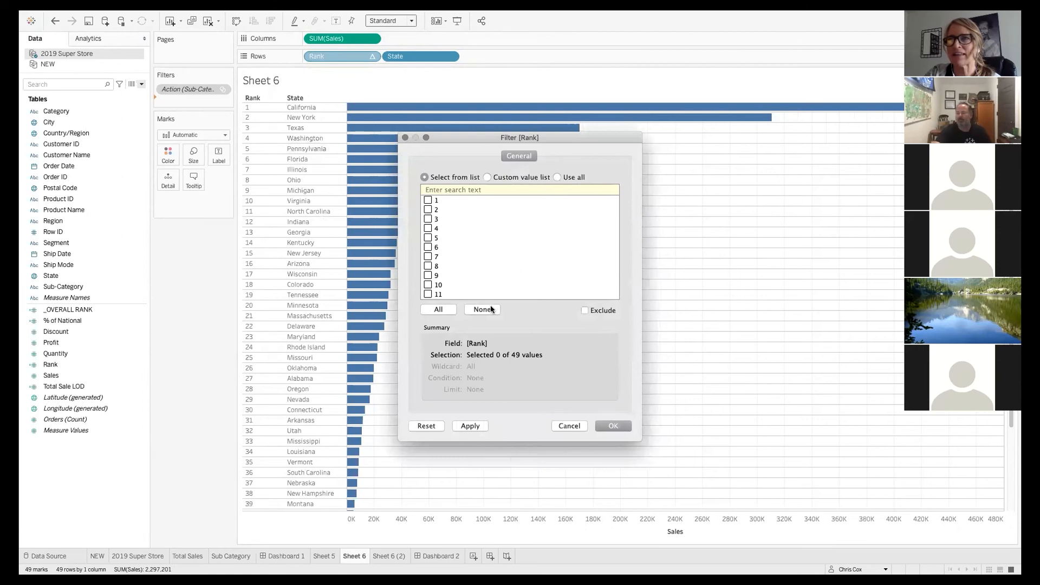
click(561, 425)
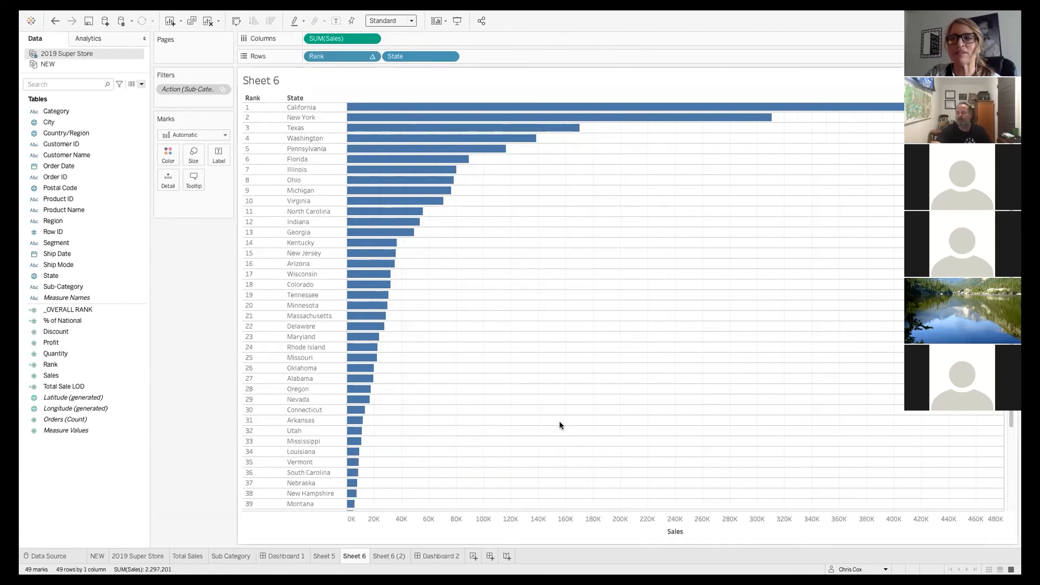
click(374, 57)
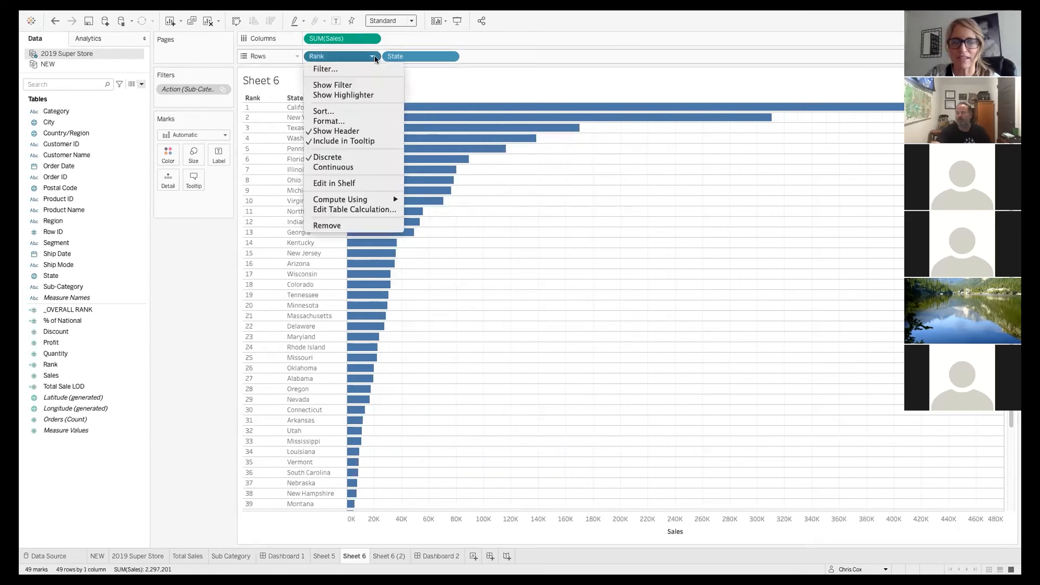
click(356, 171)
drag(420, 57, 189, 106)
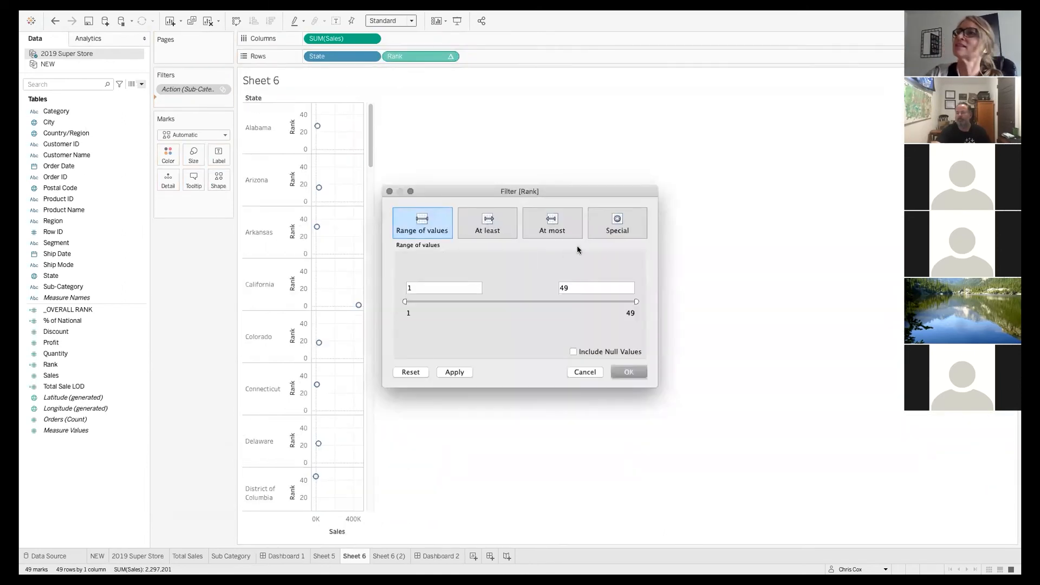
click(605, 227)
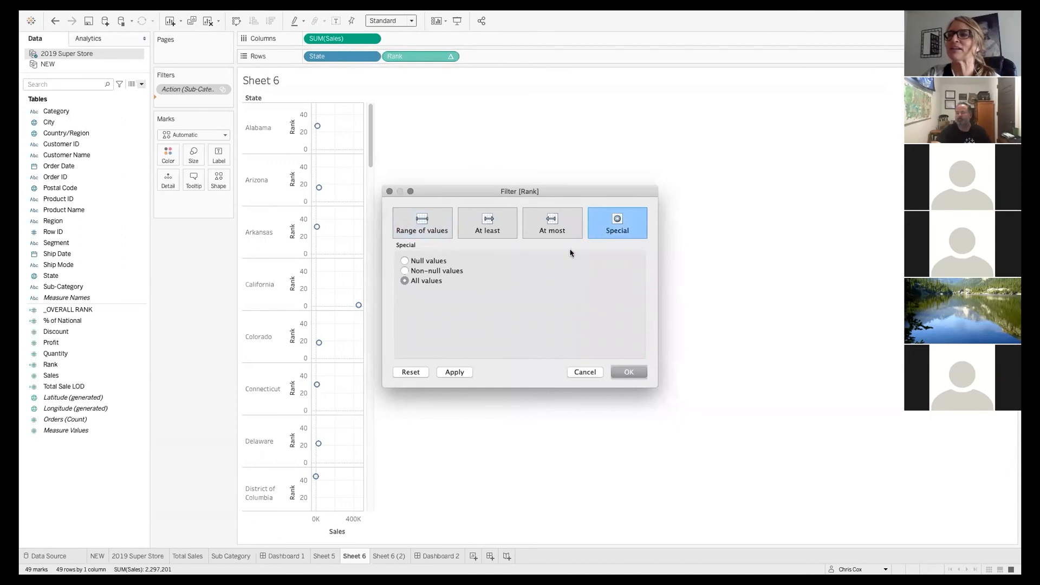
click(582, 373)
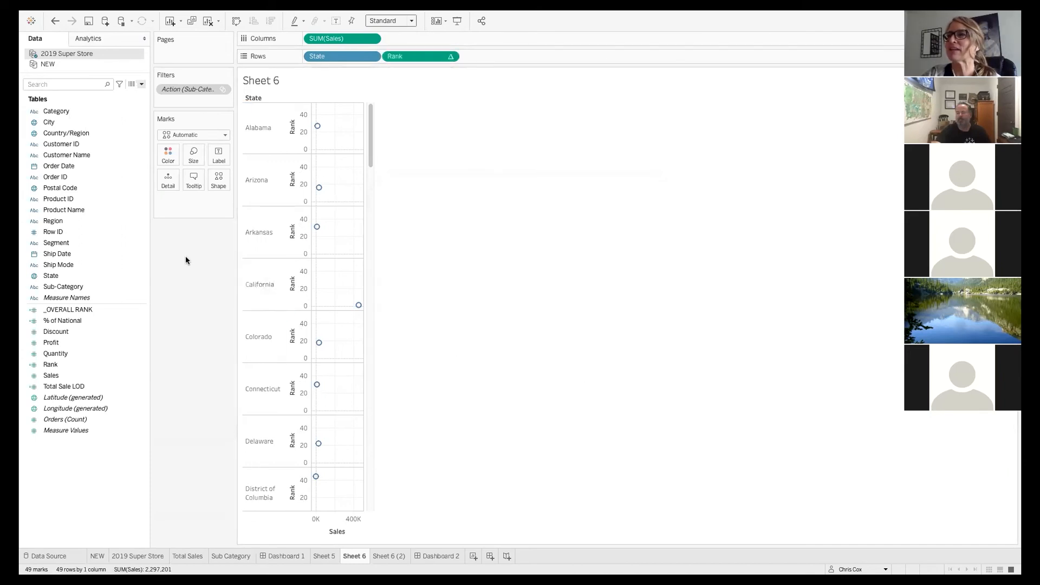
click(54, 21)
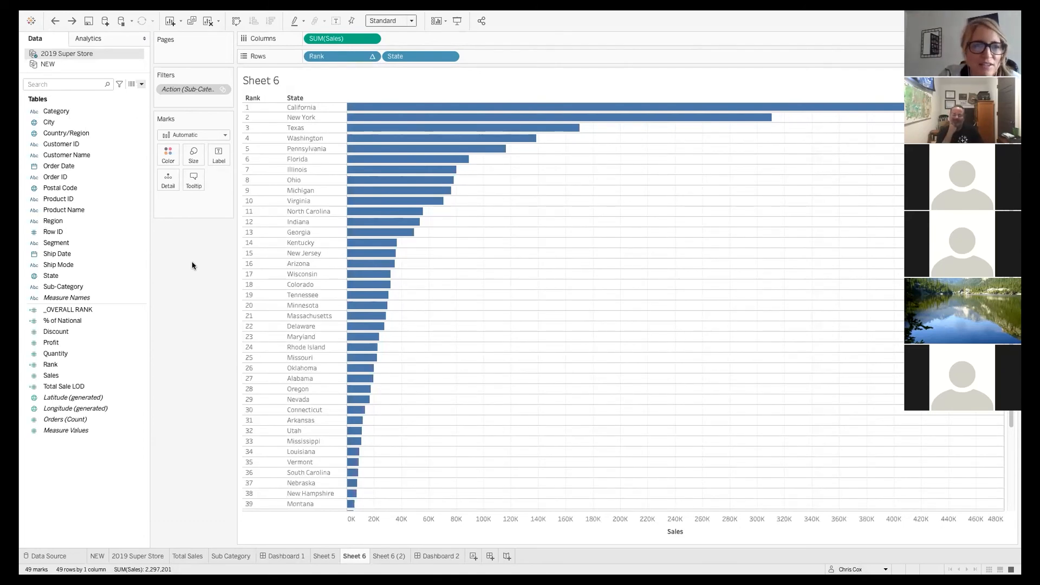
Switch to the EOM with Holidays_v2 workbook and widen the field list to show the numbered calculations' full names.
mouse_move(247, 573)
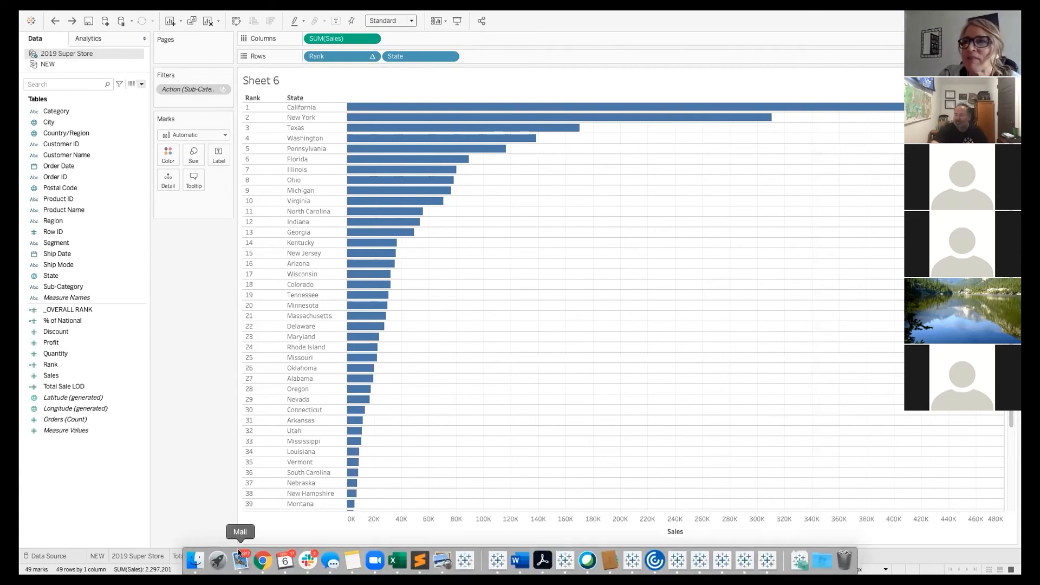
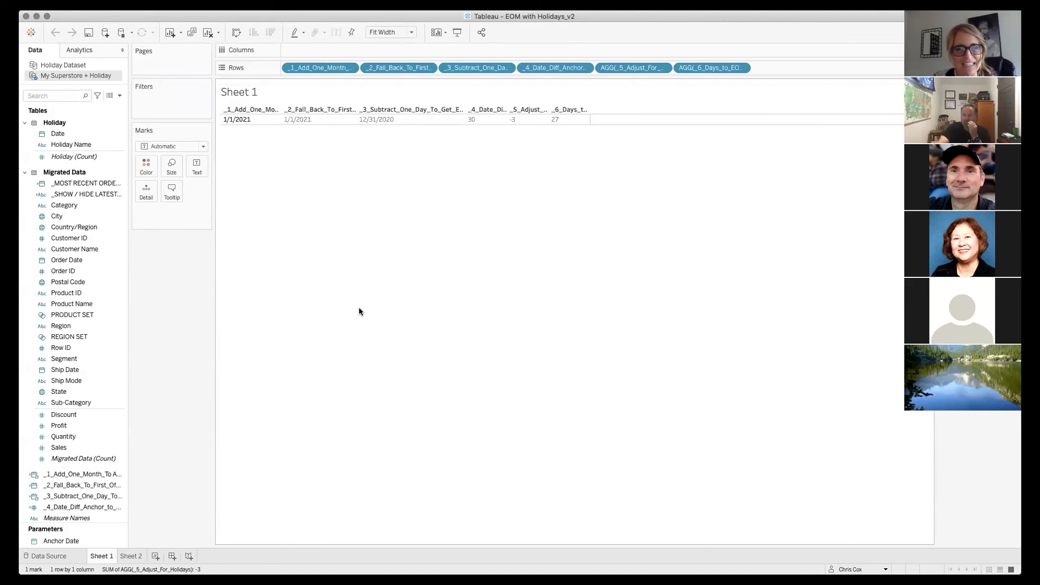
click(84, 272)
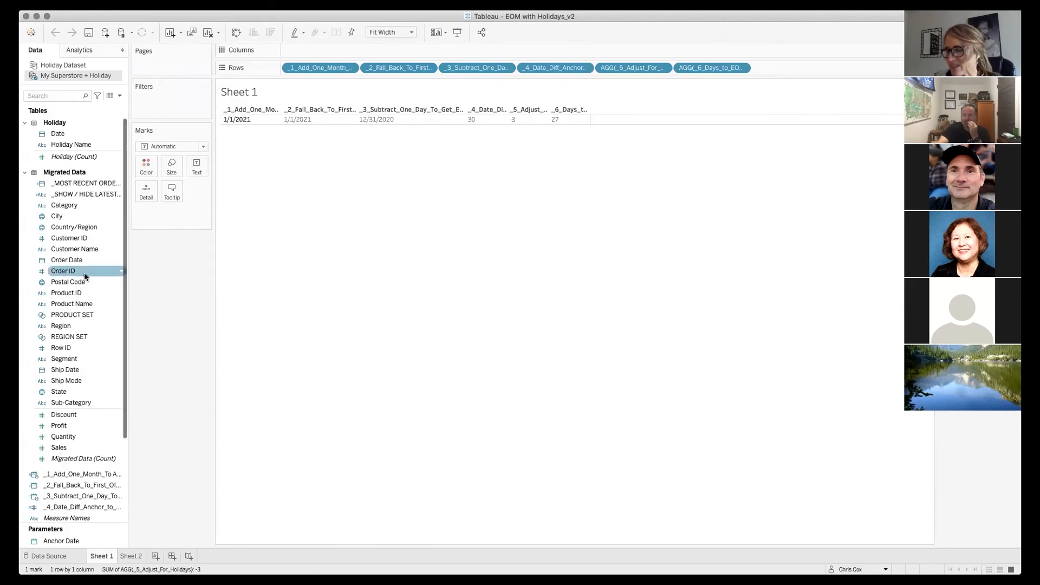
click(95, 414)
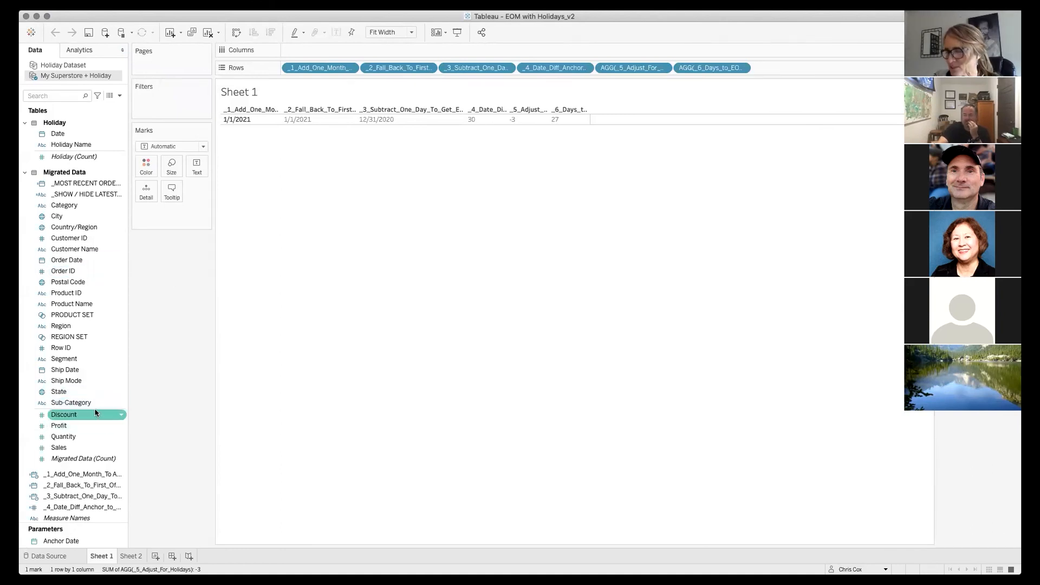
scroll(64, 399, down, 3)
scroll(64, 399, down, 1)
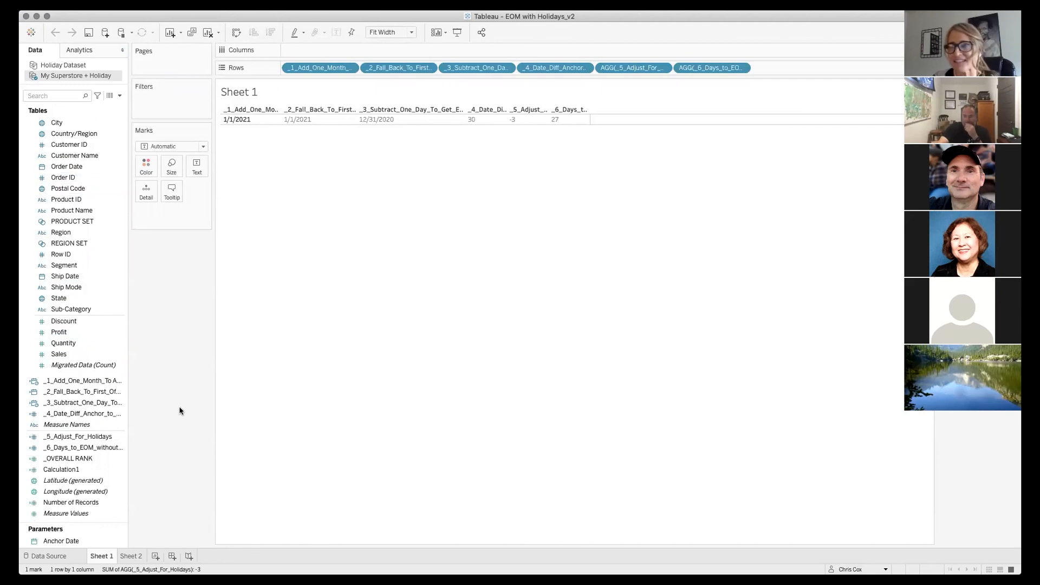
drag(126, 396, 225, 396)
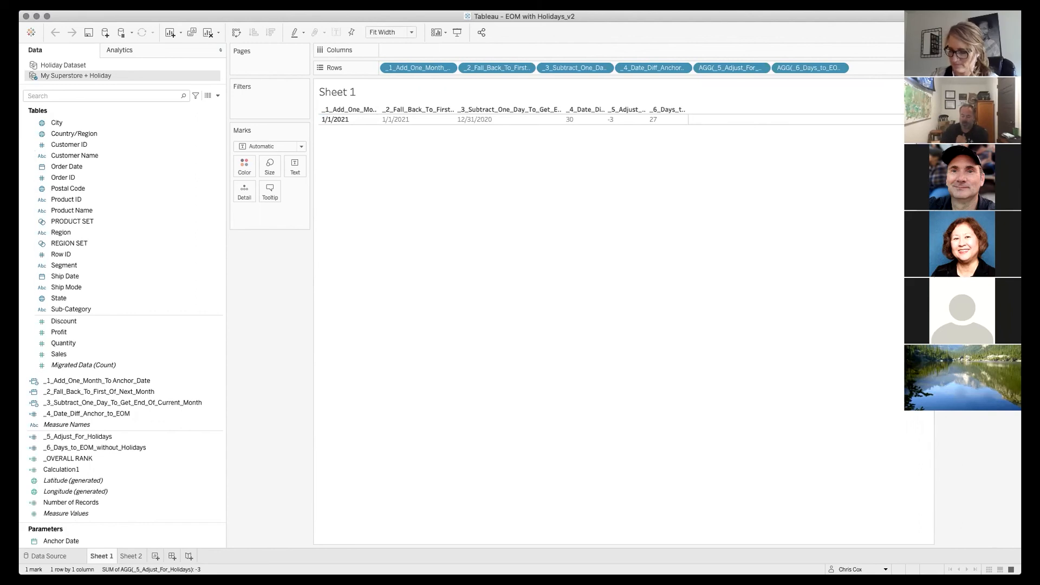
Change the Anchor Date parameter and review the formula of the _1_Add_One_Month_To Anchor_Date calculation.
key(Return)
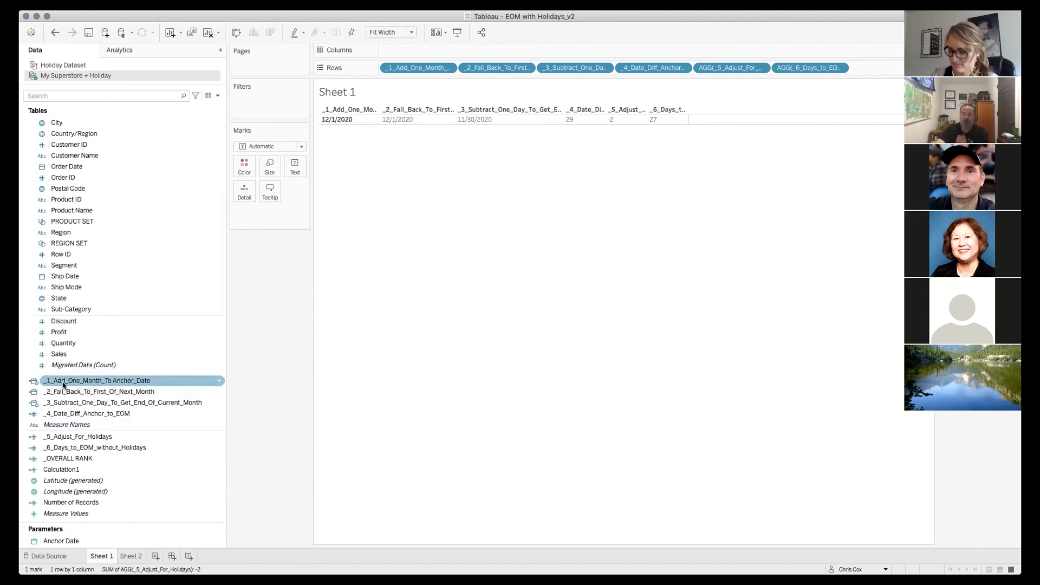
right_click(86, 385)
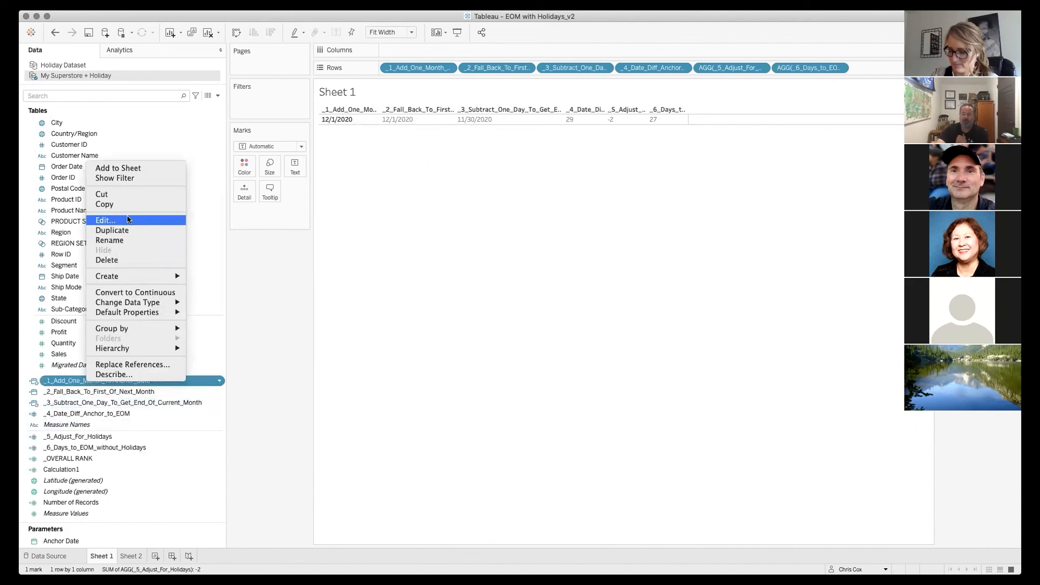
click(108, 220)
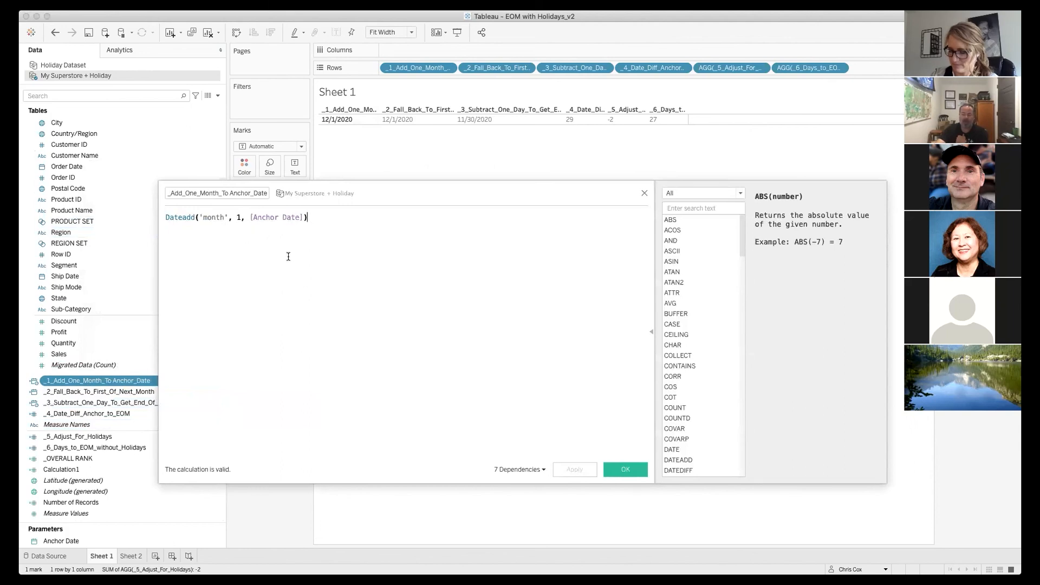
click(644, 192)
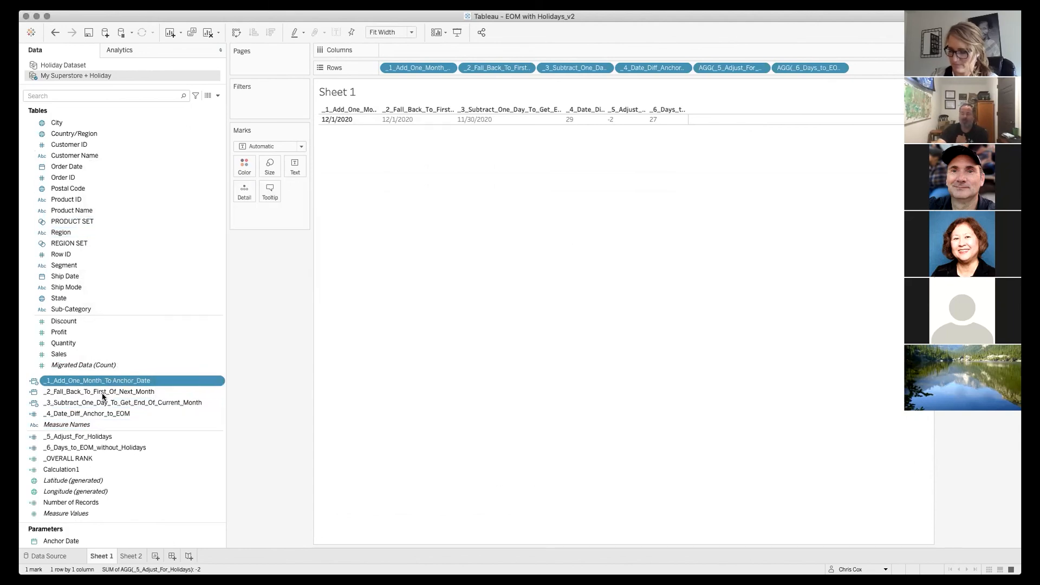
Review the _2_Fall_Back_To_First_Of_Next_Month formula, highlight its "-01-" part, and change the Anchor Date parameter to another day.
right_click(103, 393)
click(116, 229)
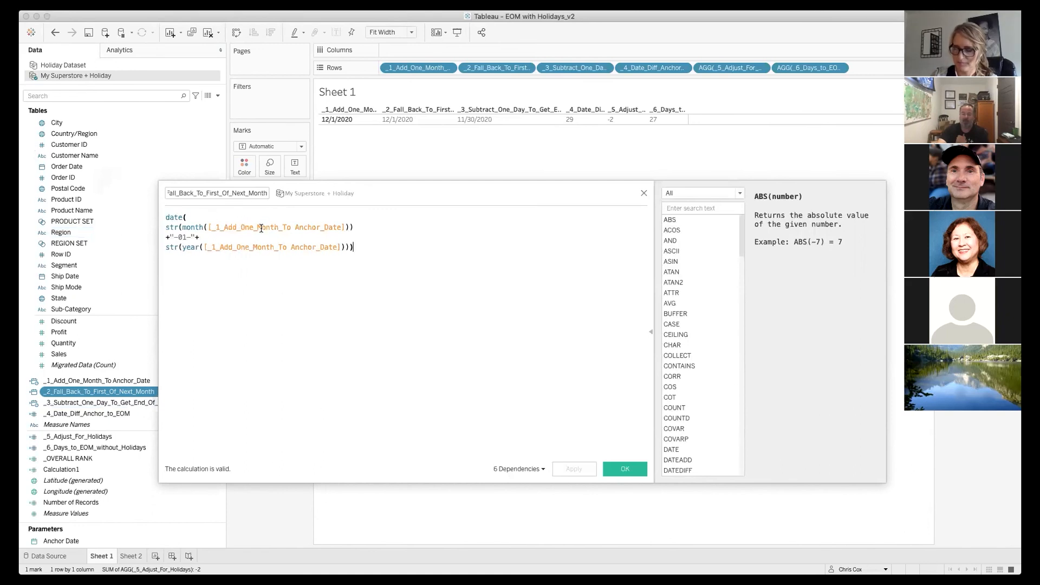
drag(198, 236, 154, 239)
click(222, 271)
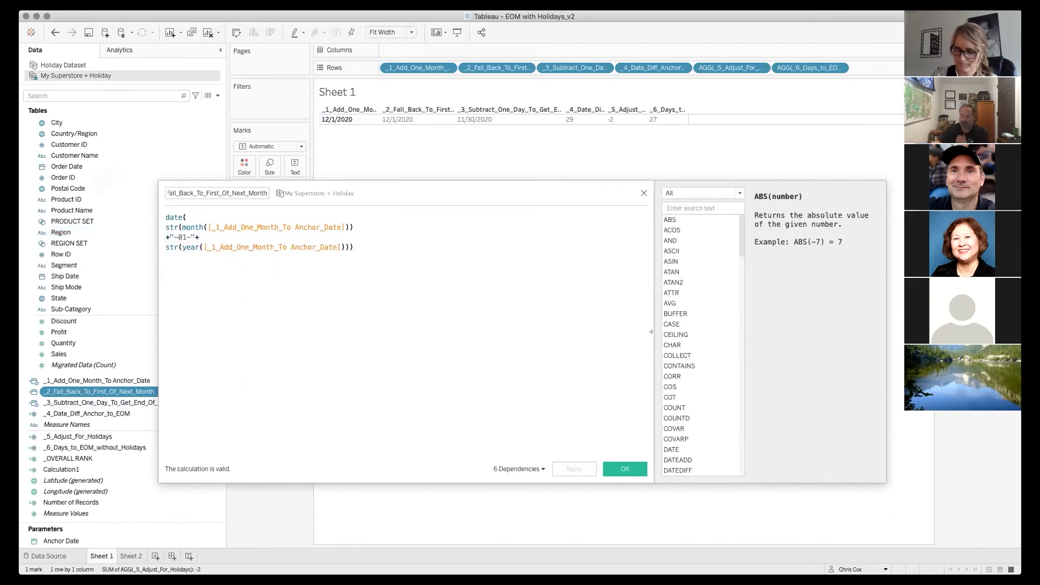
click(975, 92)
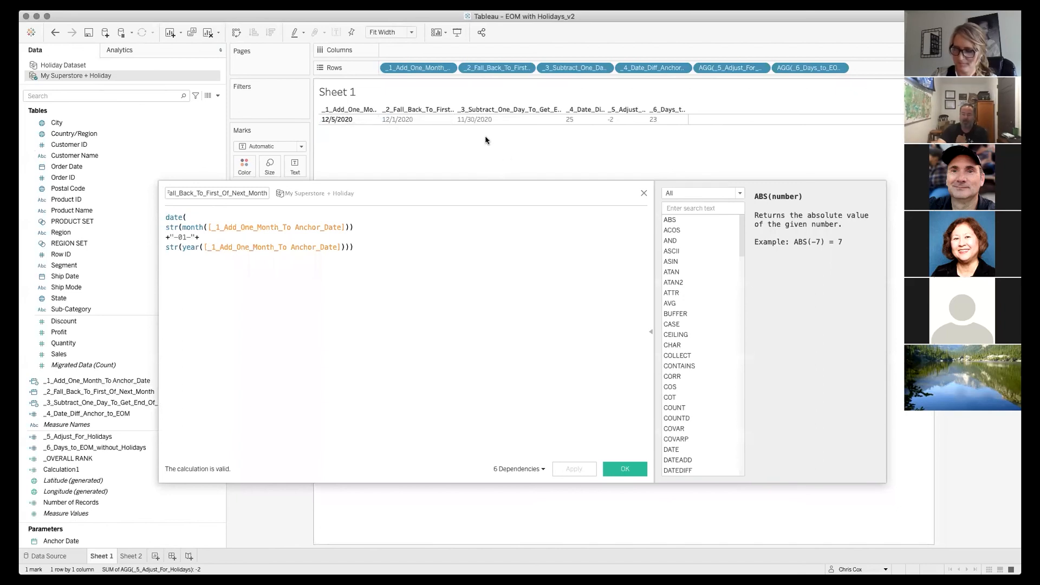
click(644, 193)
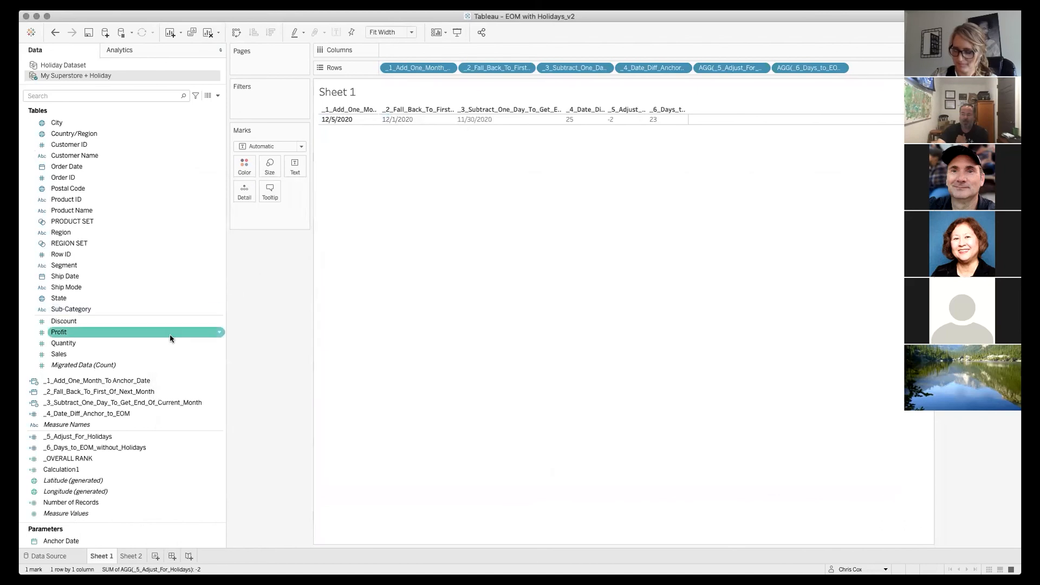
Review the formulas of _3_Subtract_One_Day_To_Get_End_Of_Current_Month and _4_Date_Diff_Anchor_to_EOM without changing them.
right_click(139, 403)
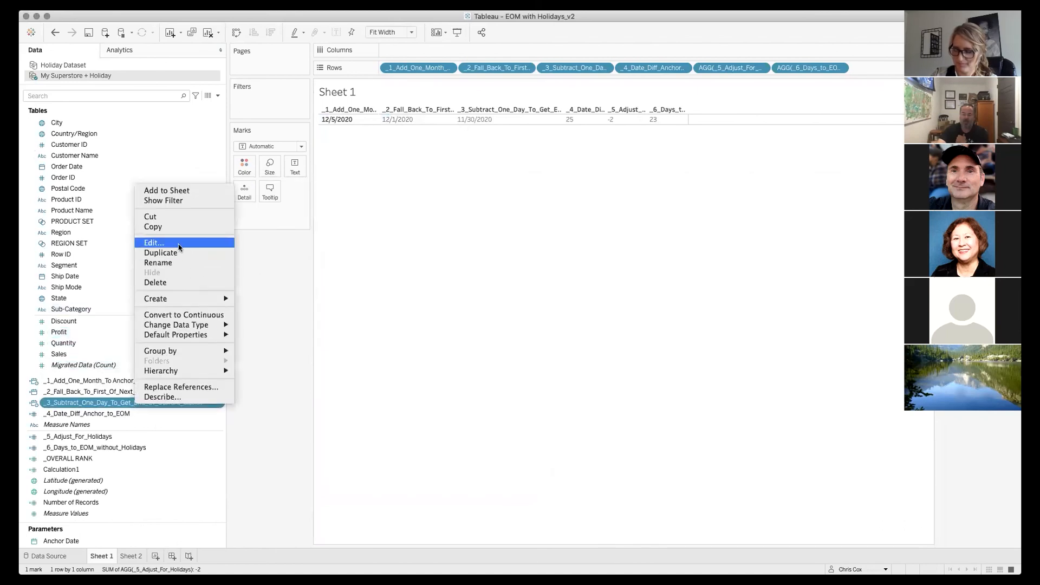
click(179, 243)
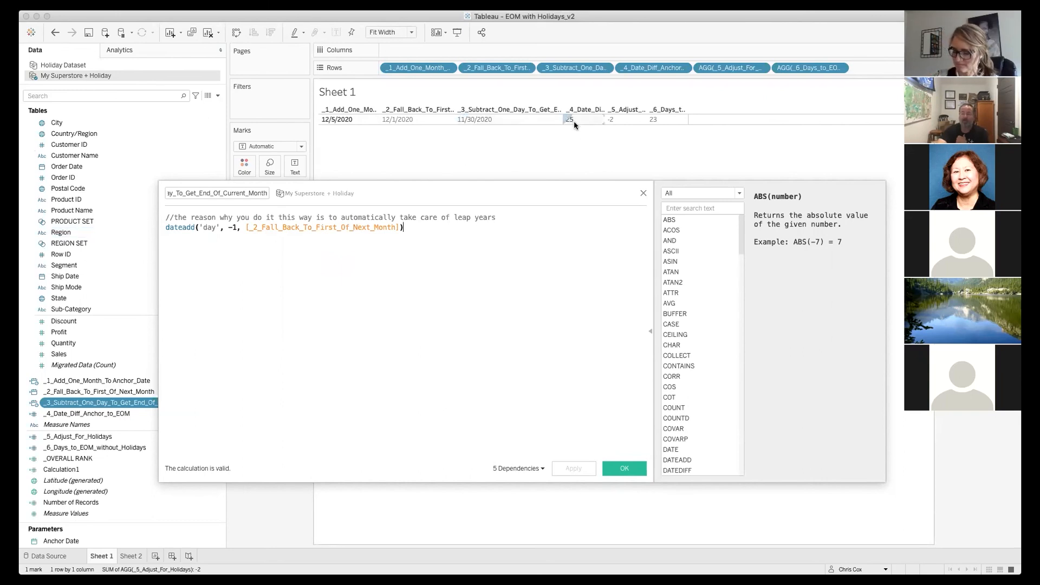
right_click(106, 416)
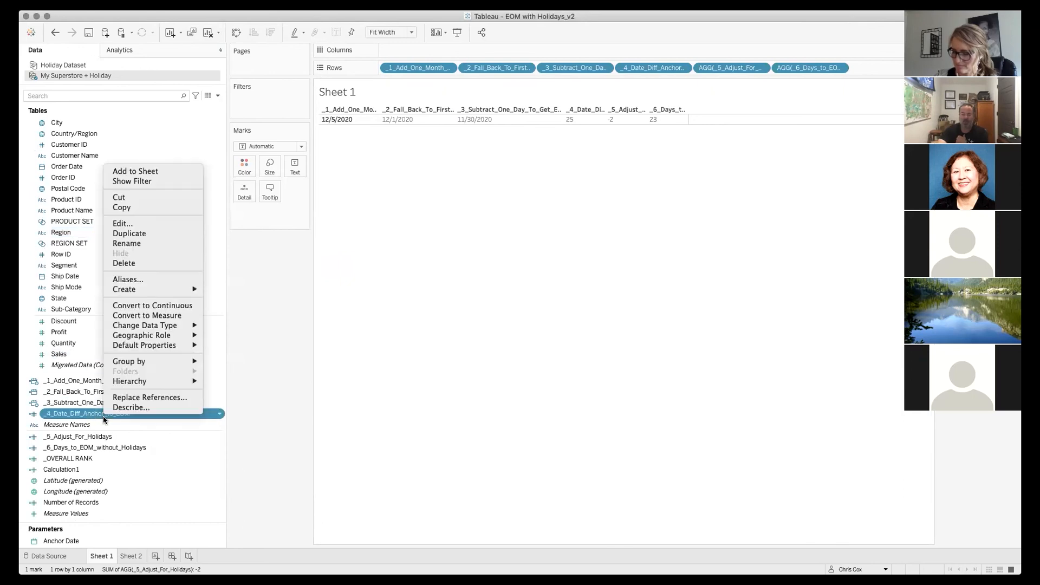
click(141, 223)
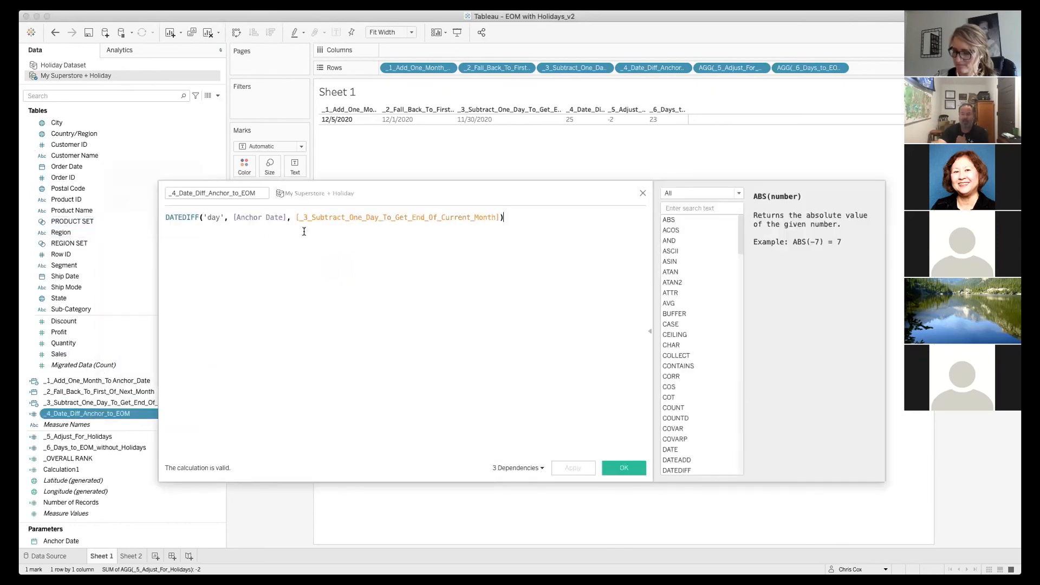
click(642, 194)
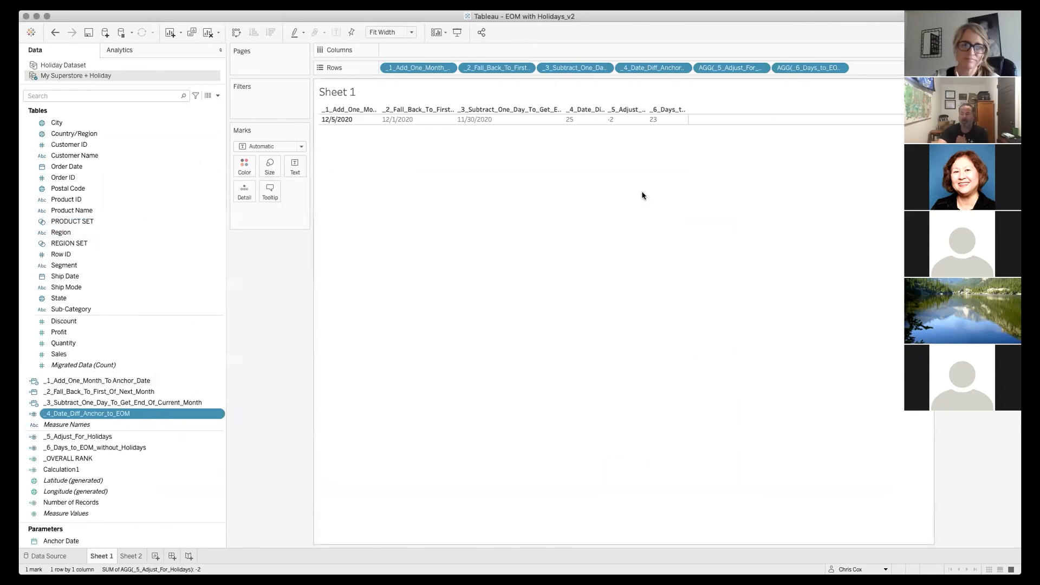
Review the _5_Adjust_For_Holidays formula, highlighting its returned [Date] and the -1* multiplier.
right_click(114, 436)
click(158, 272)
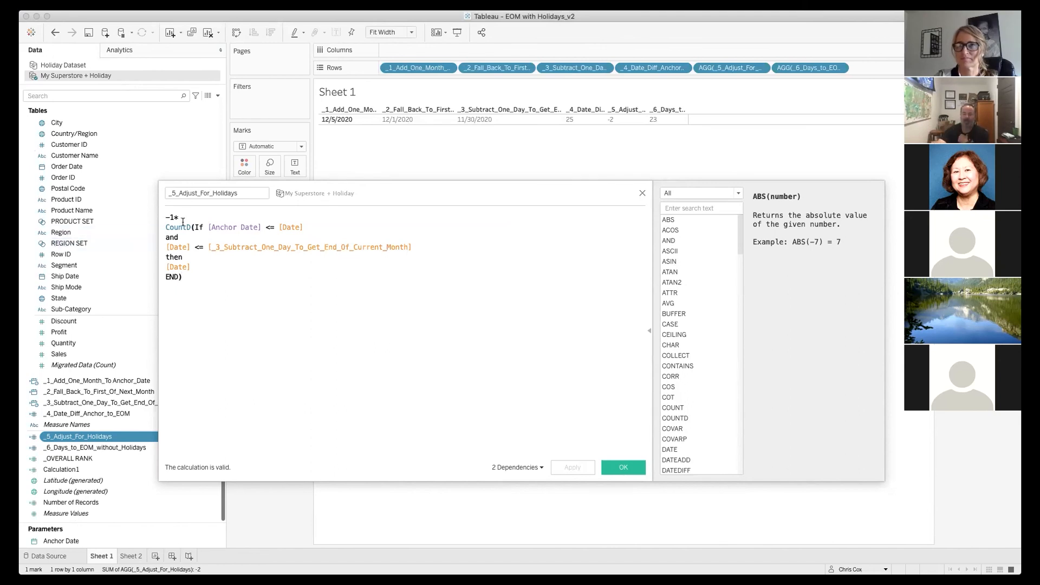
drag(196, 266, 161, 265)
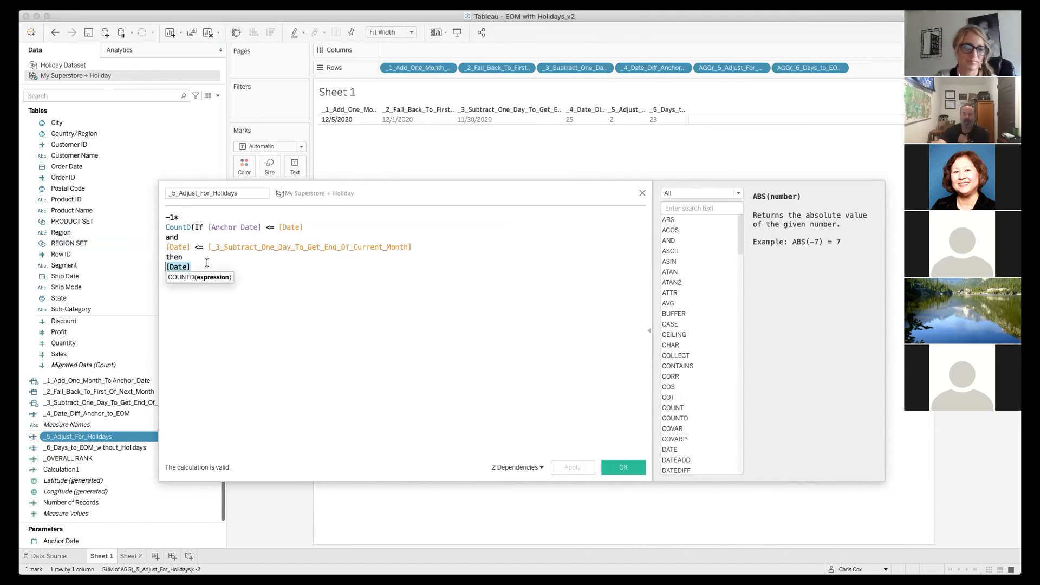
drag(179, 216, 158, 215)
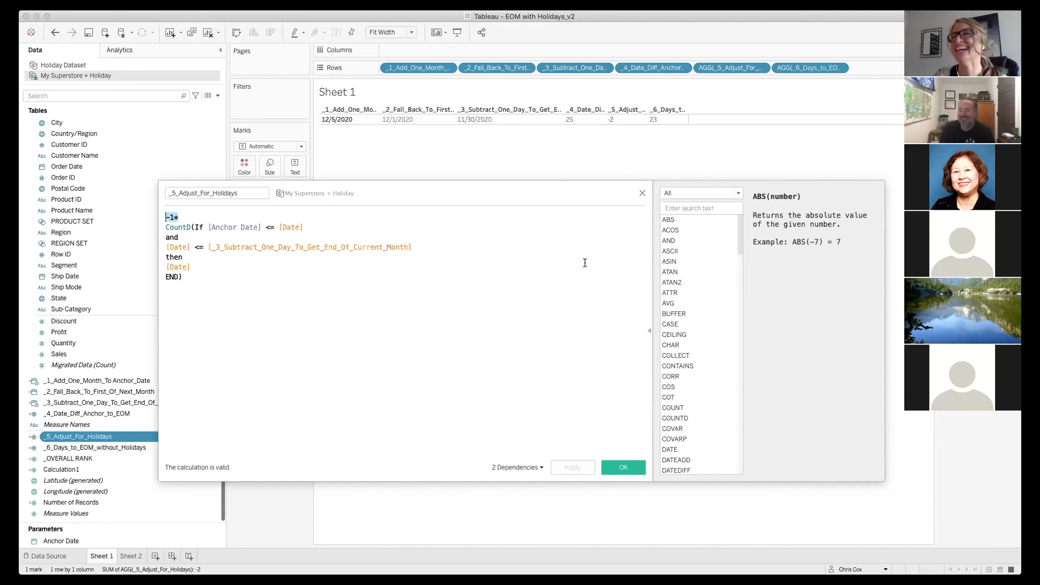
click(623, 467)
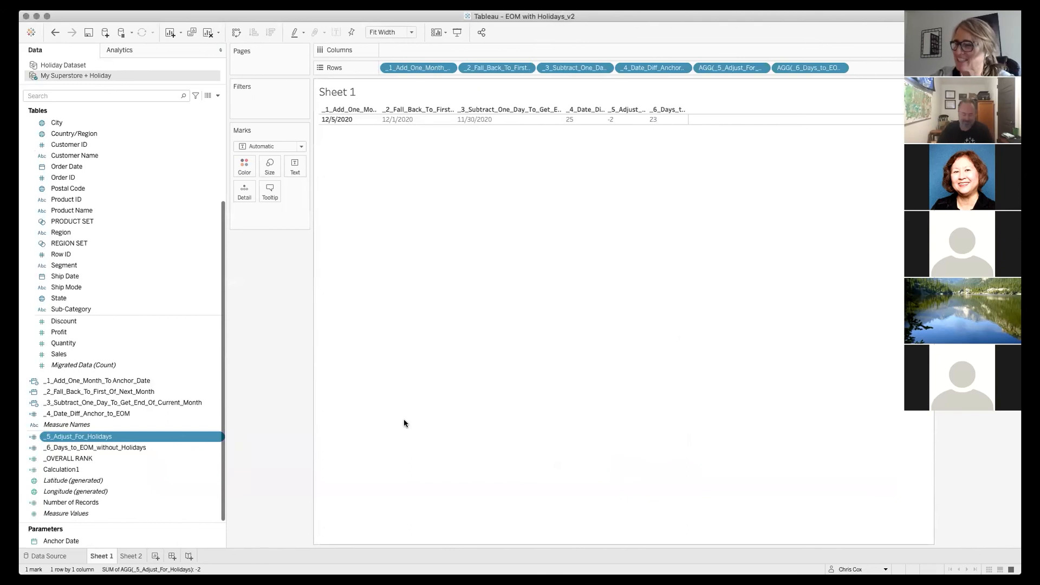